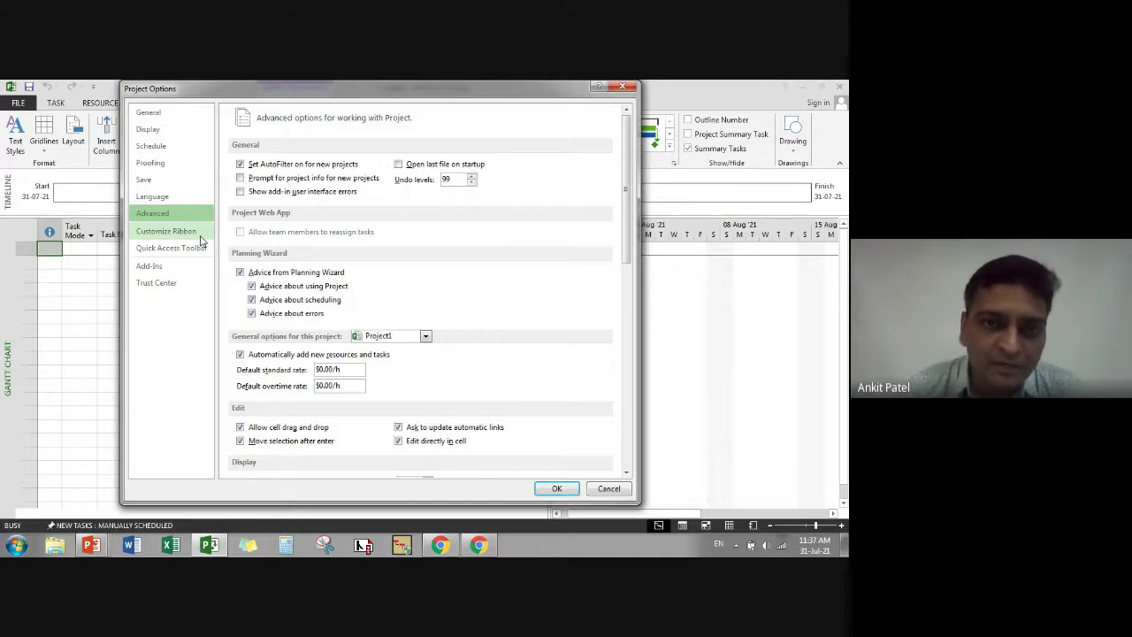
- Review the ribbon and Quick Access Toolbar customization options and accept the project options
left_click(168, 231)
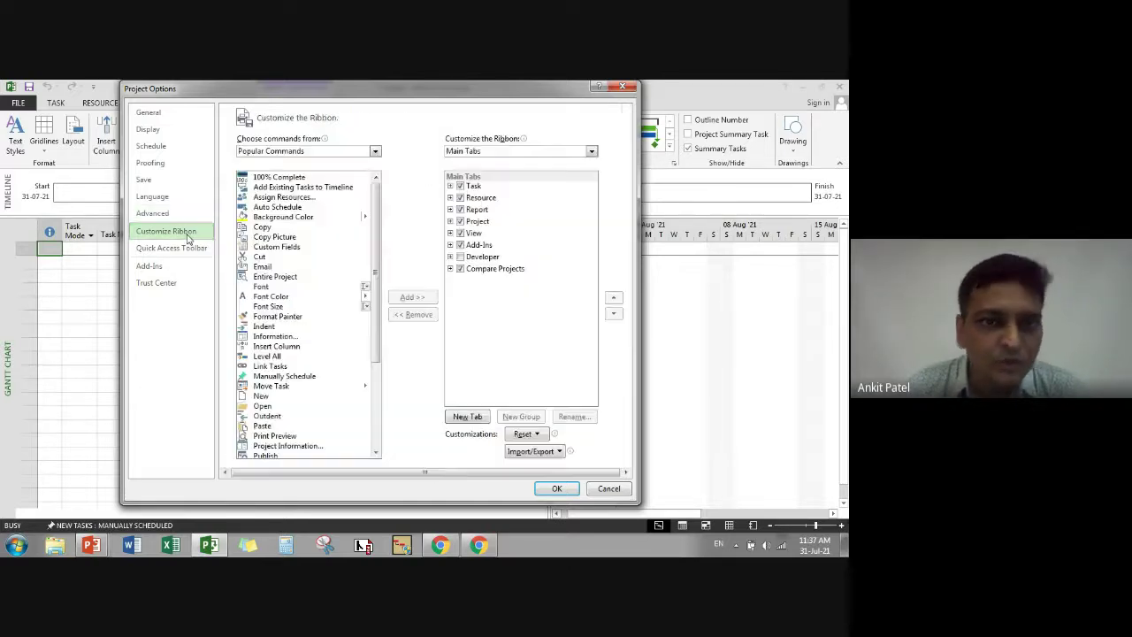
left_click(177, 251)
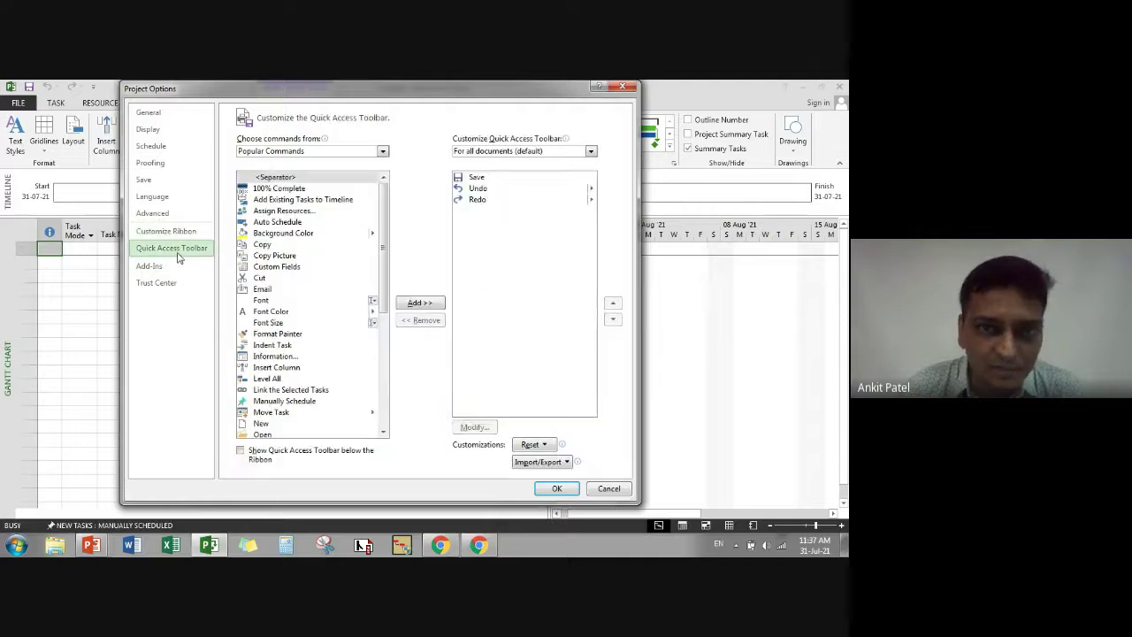
left_click(171, 233)
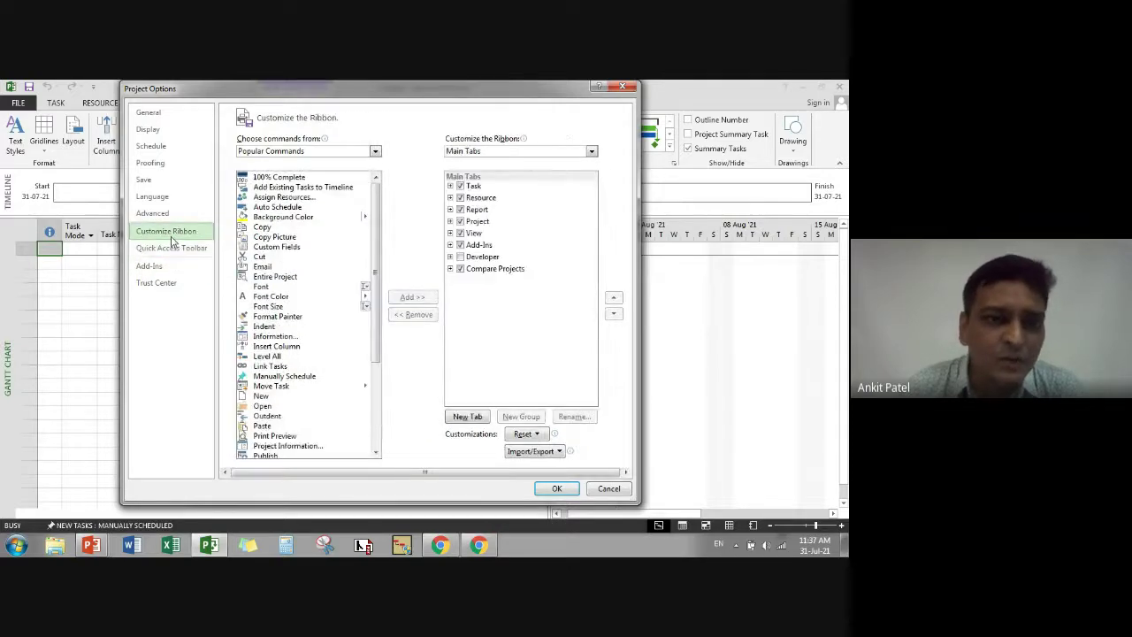
left_click(174, 250)
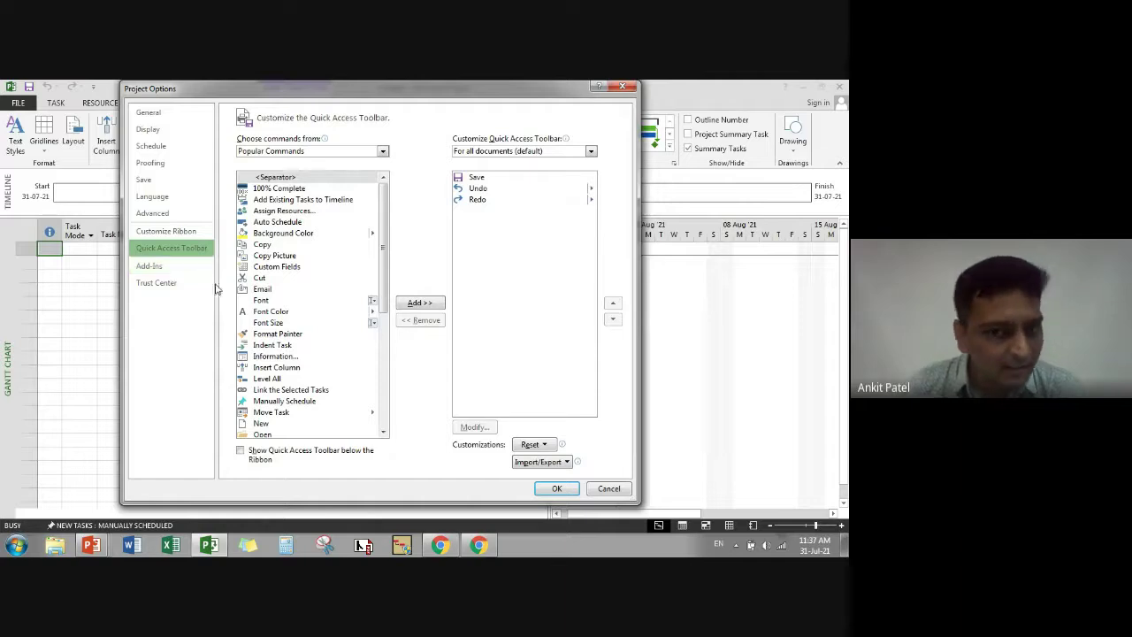
left_click(559, 489)
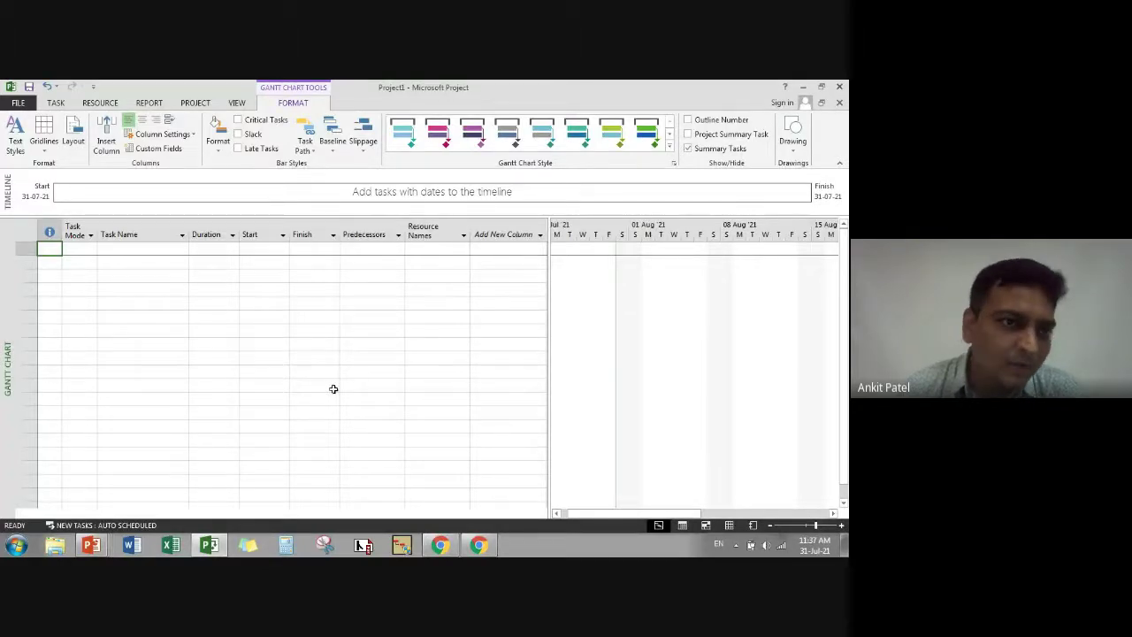
- Enter tasks named A, B, C, D, E, F, G and H in the first eight rows of the task table
left_click(143, 249)
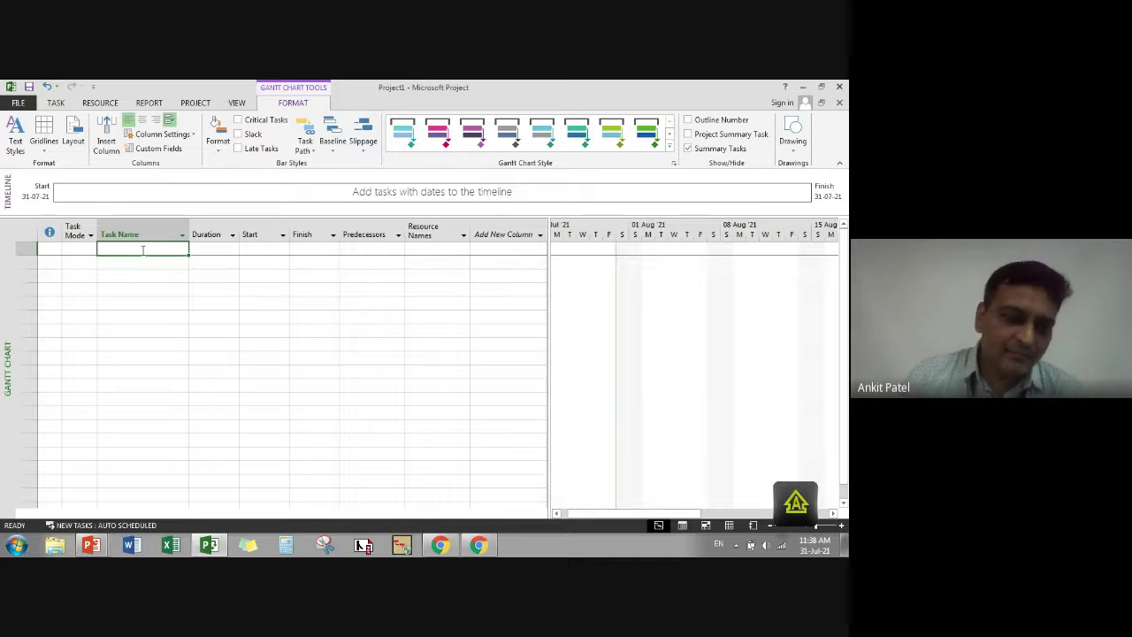
type("a")
key("BackSpace")
type("A")
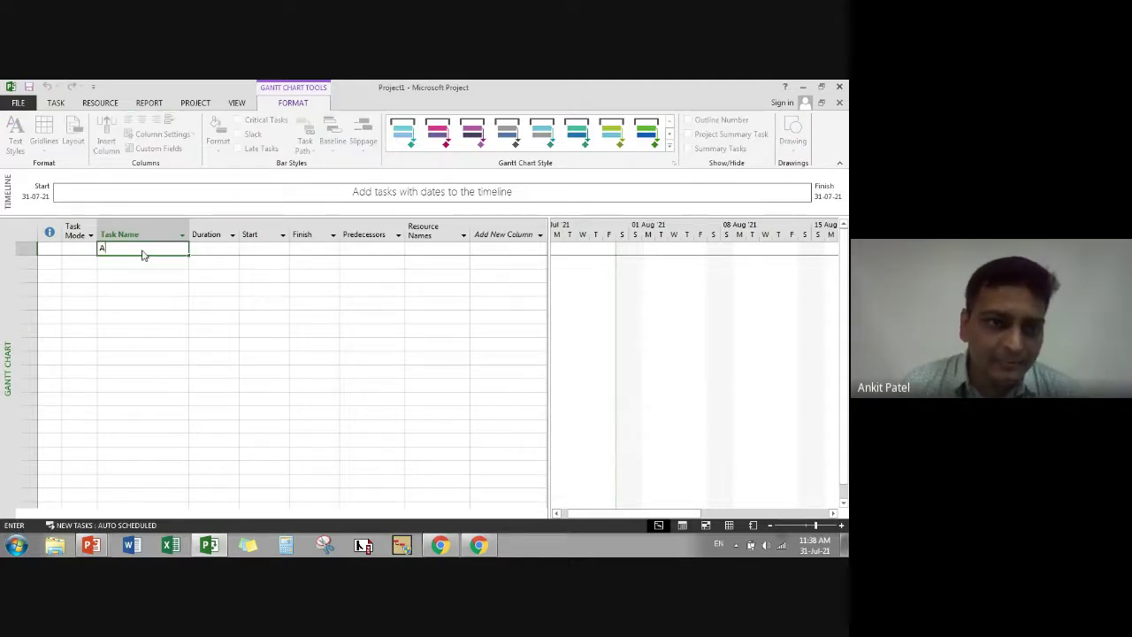
key("Return")
type("B")
key("Return")
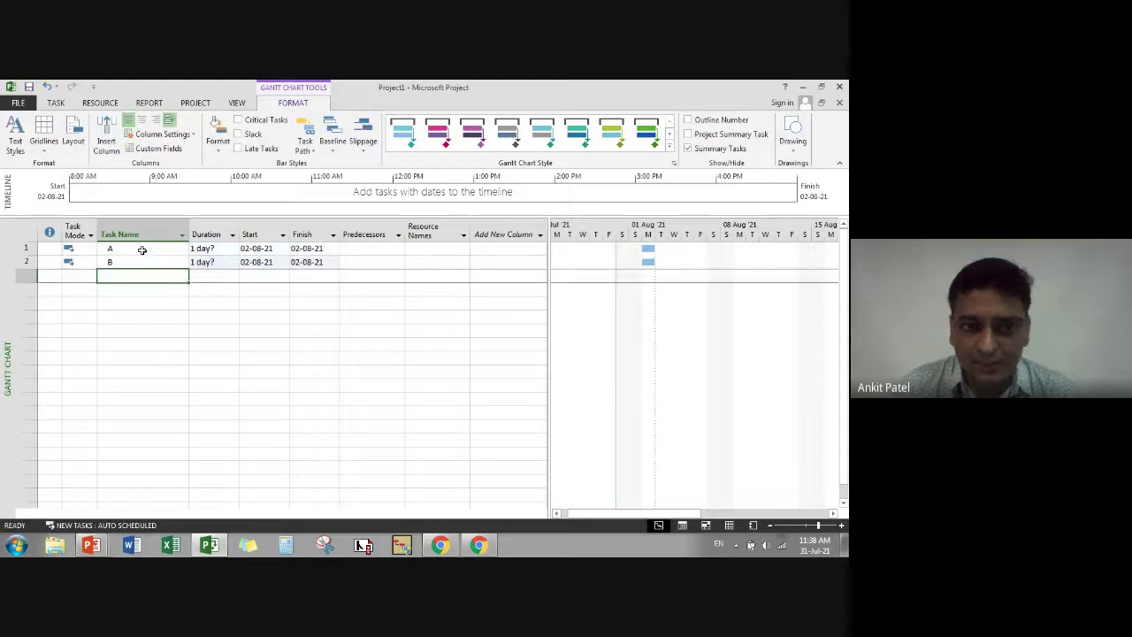
type("C")
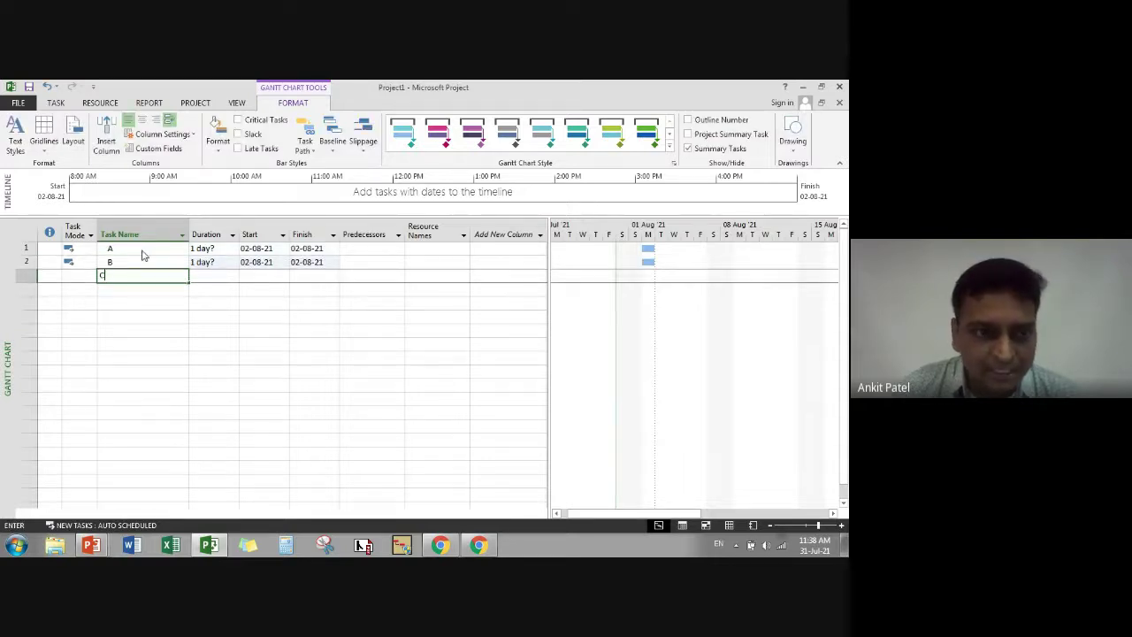
key("Return")
type("D")
key("Return")
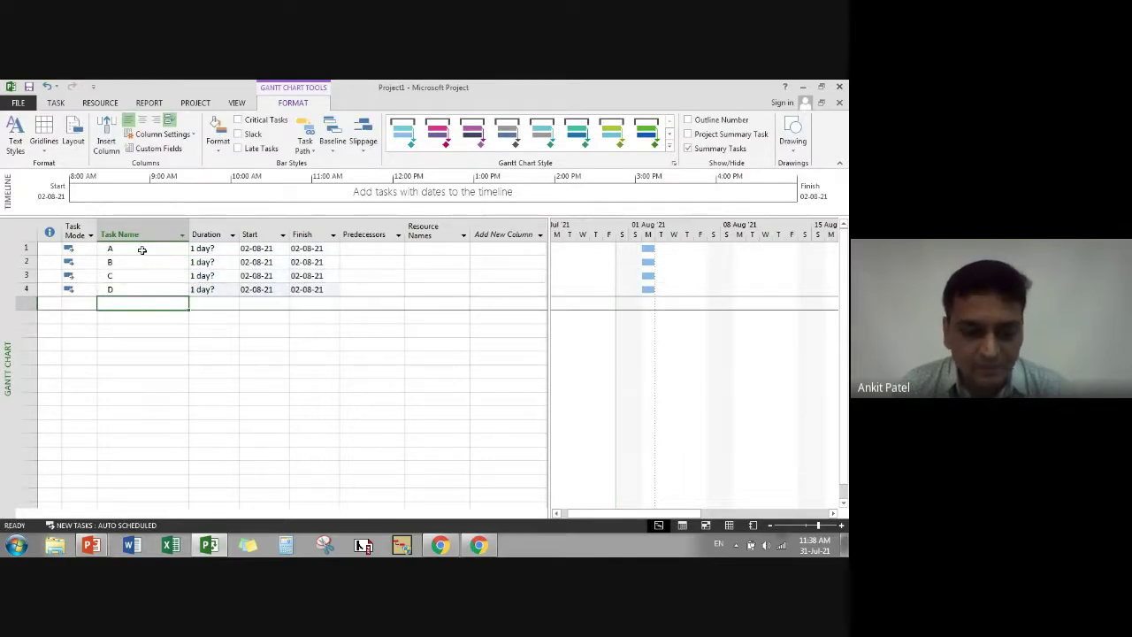
type("E")
key("Return")
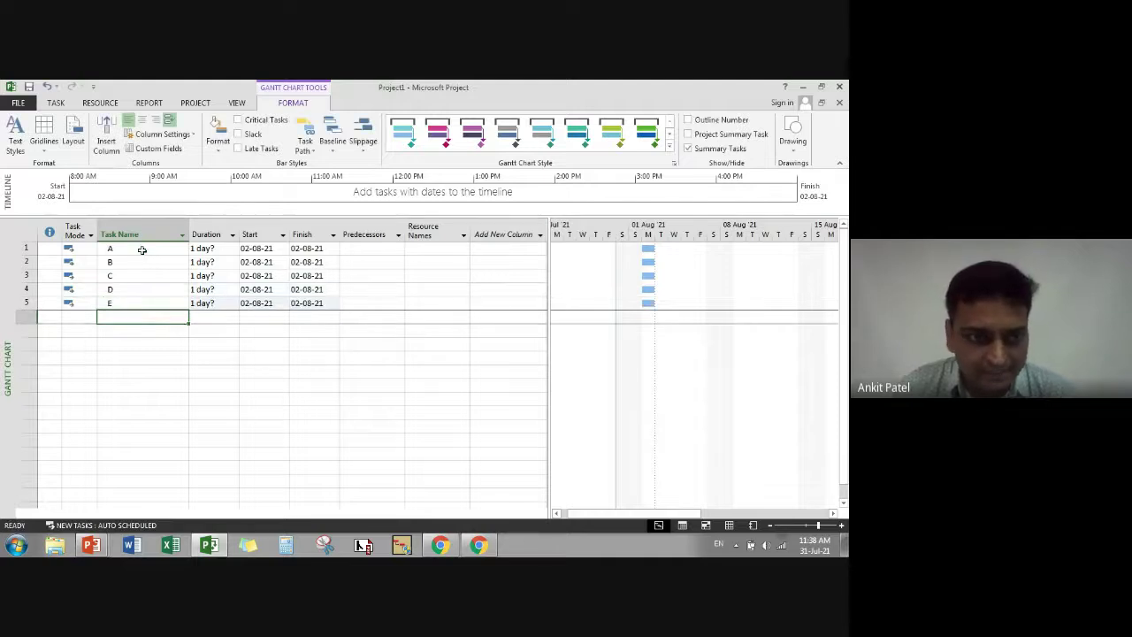
type("F")
key("Return")
type("G")
key("Return")
type("H")
key("Return")
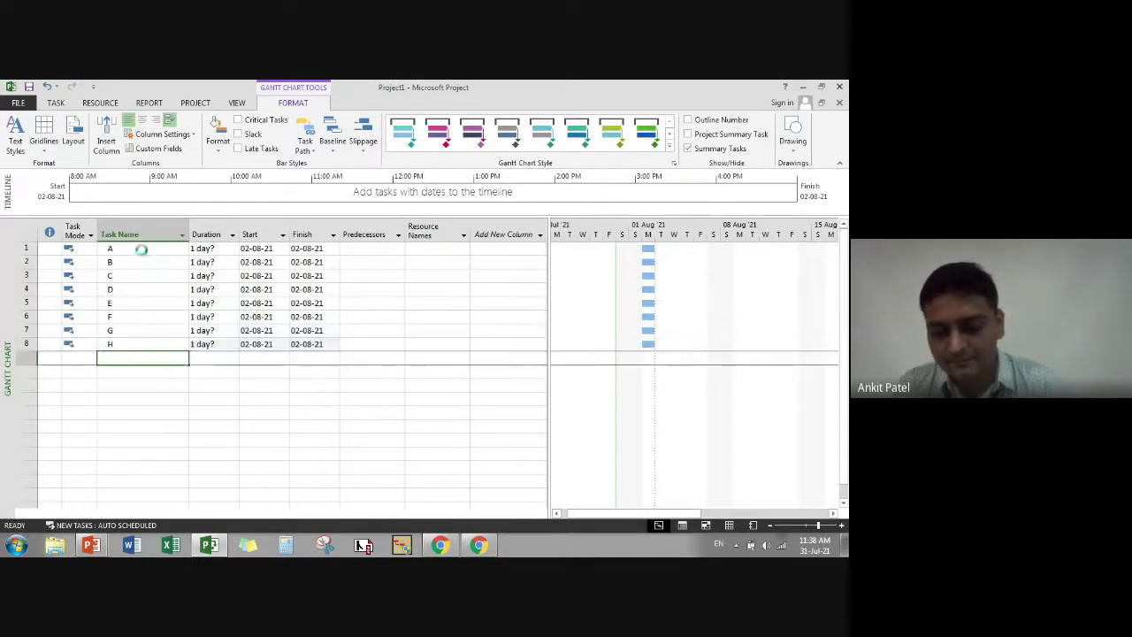
- Add tasks J, K, L, M, N, O, P and Q in the rows below task H
type("J")
key("Return")
type("K")
key("Return")
type("L")
key("Return")
type("M")
key("Return")
type("N")
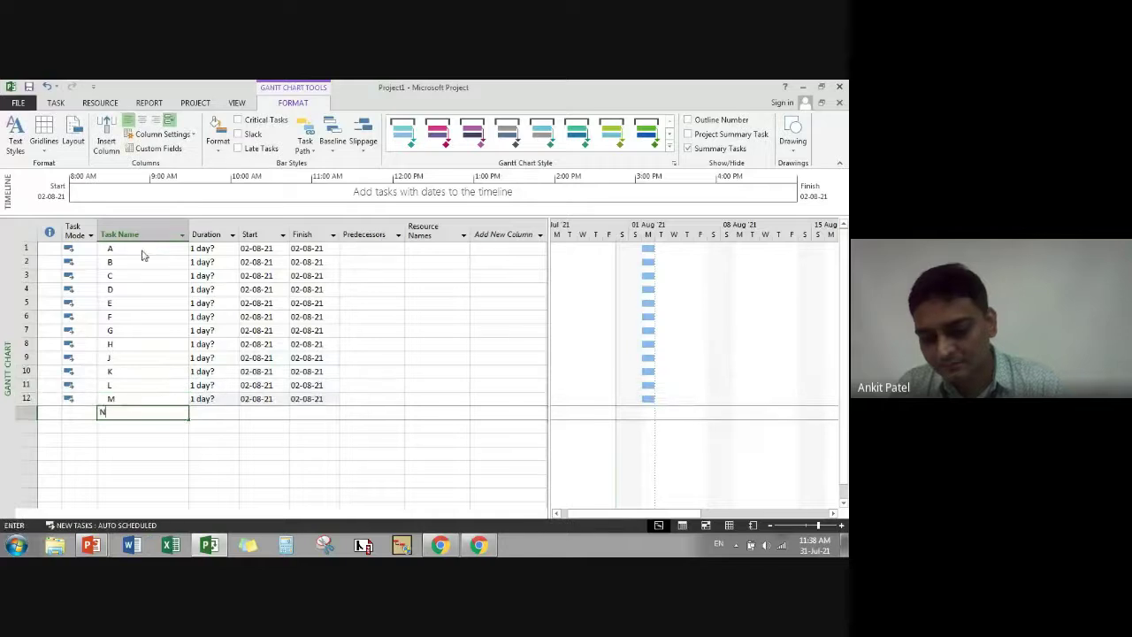
key("Return")
type("O")
key("Return")
type("P")
key("Return")
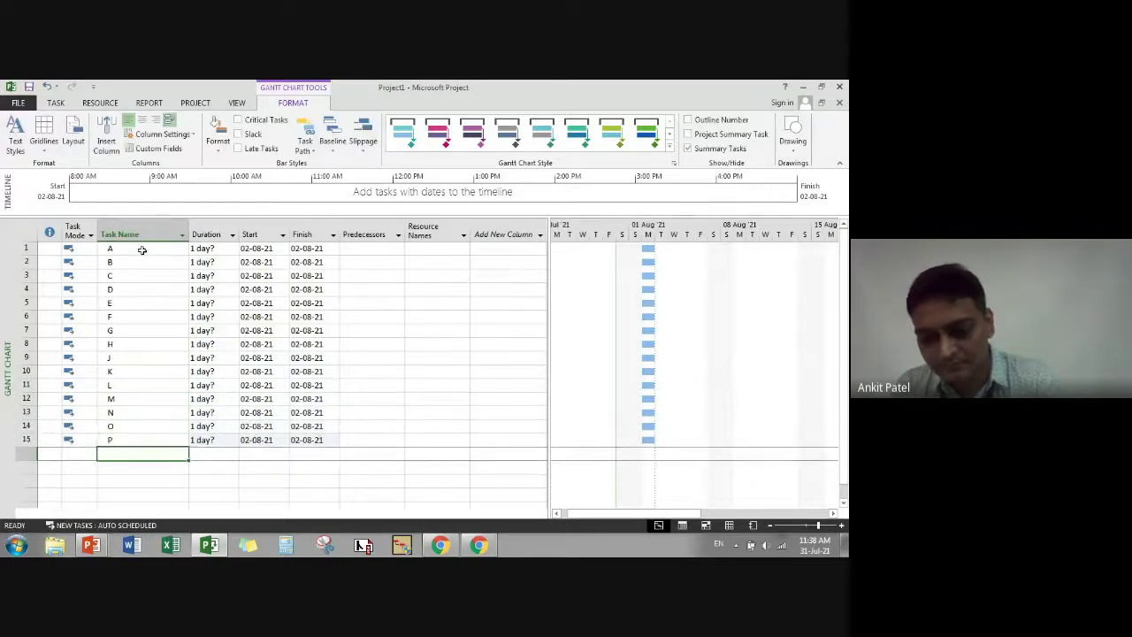
type("Q")
key("Return")
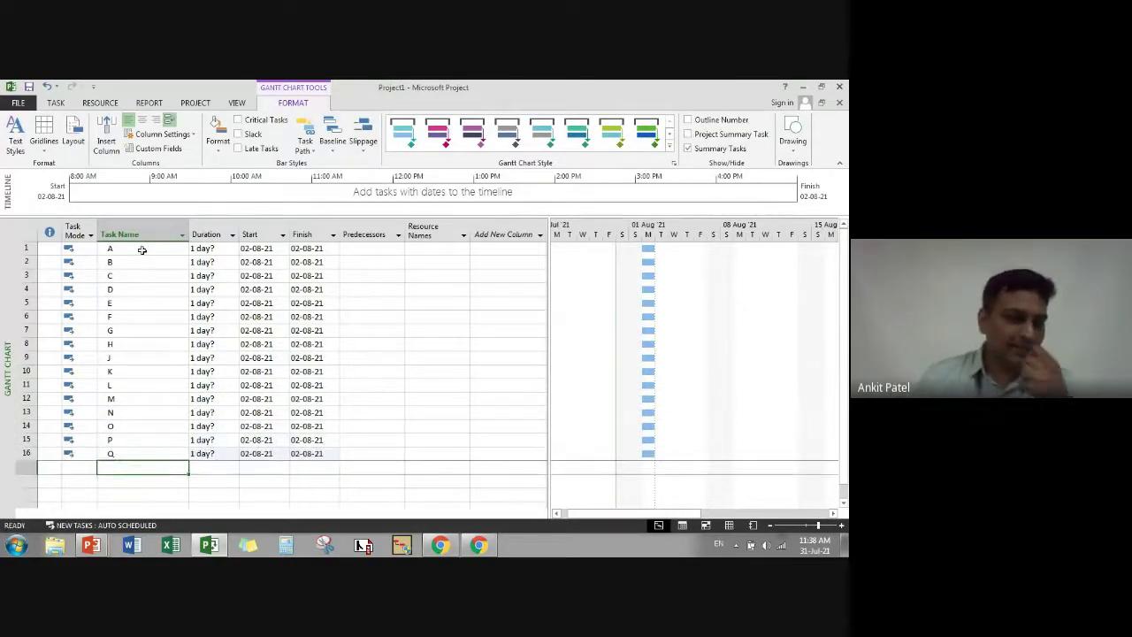
key("Up")
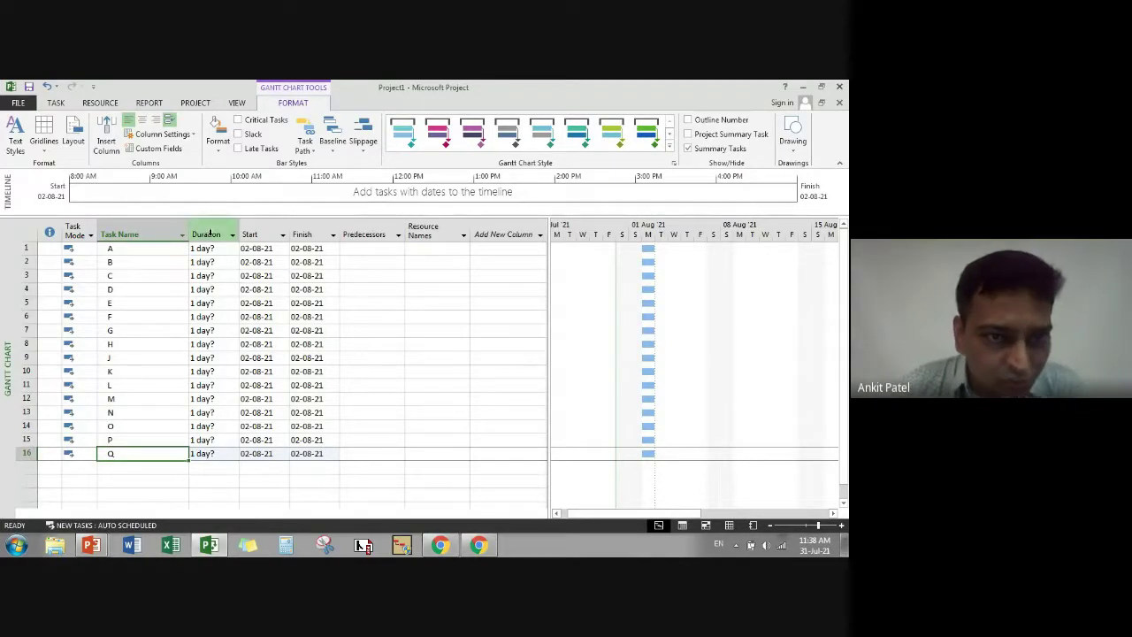
- Examine task A's start, finish and duration, and compare its start date with the system calendar
left_click(260, 250)
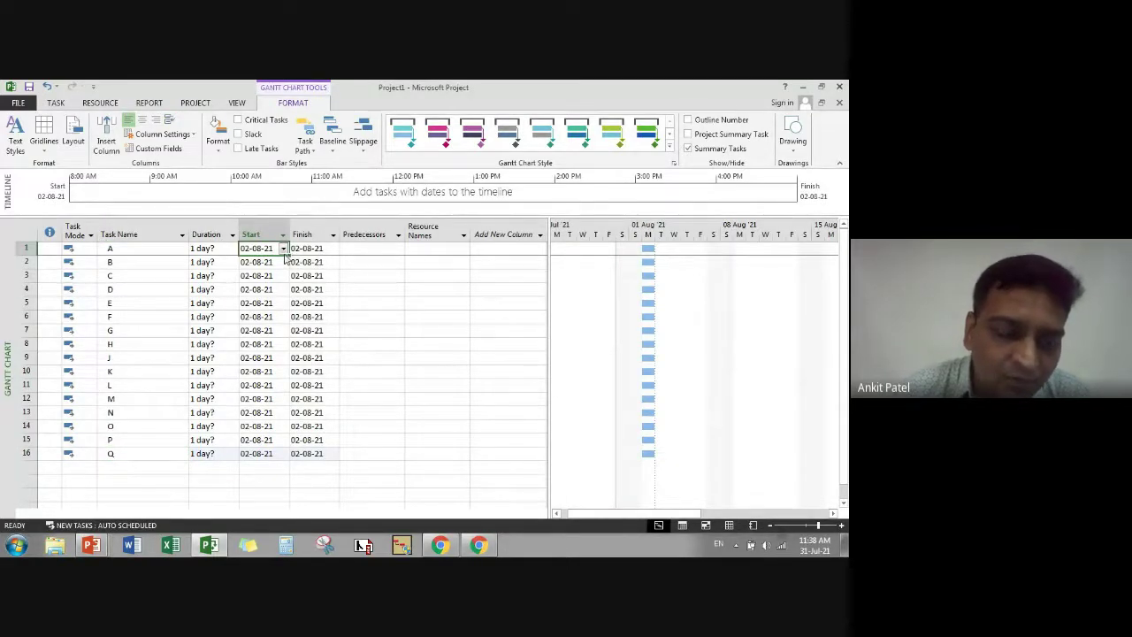
left_click(304, 250)
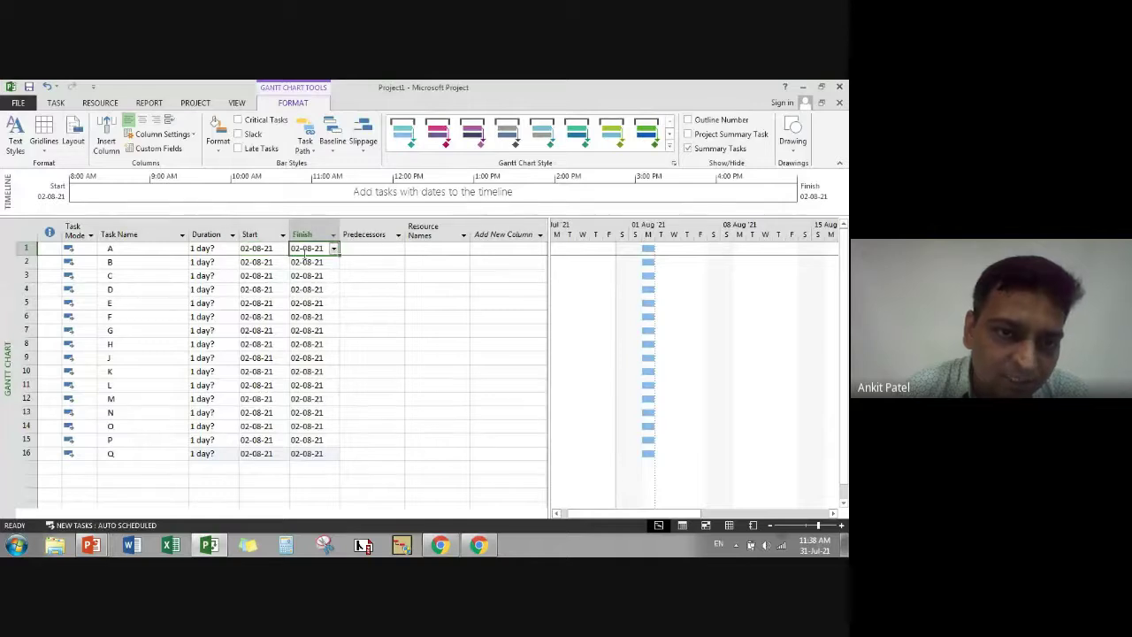
left_click(212, 251)
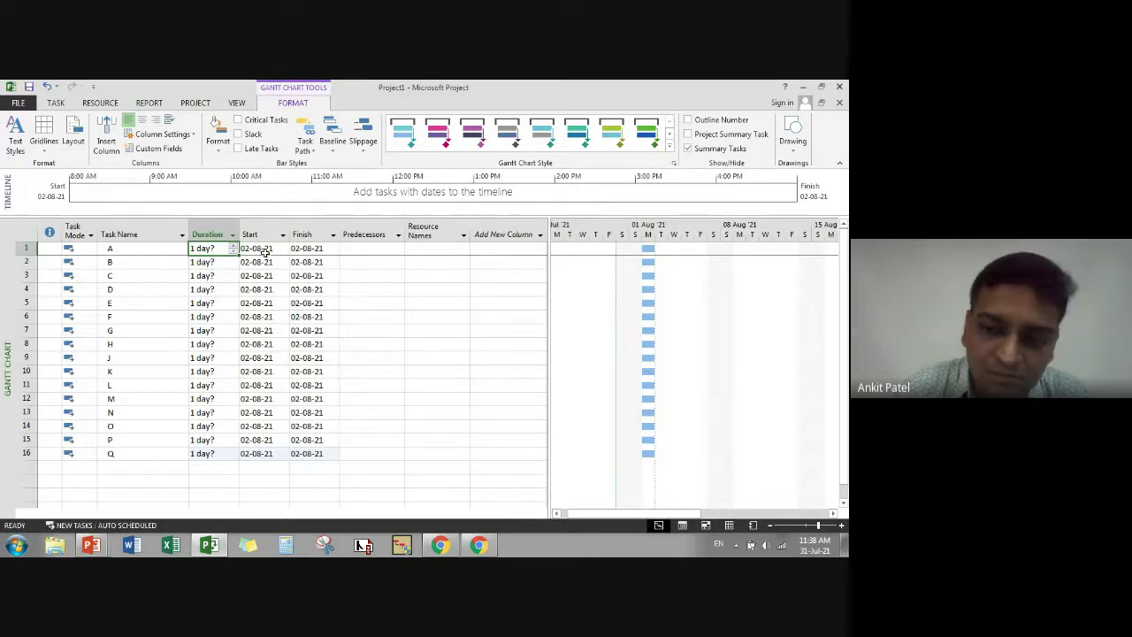
left_click(224, 331)
left_click(263, 249)
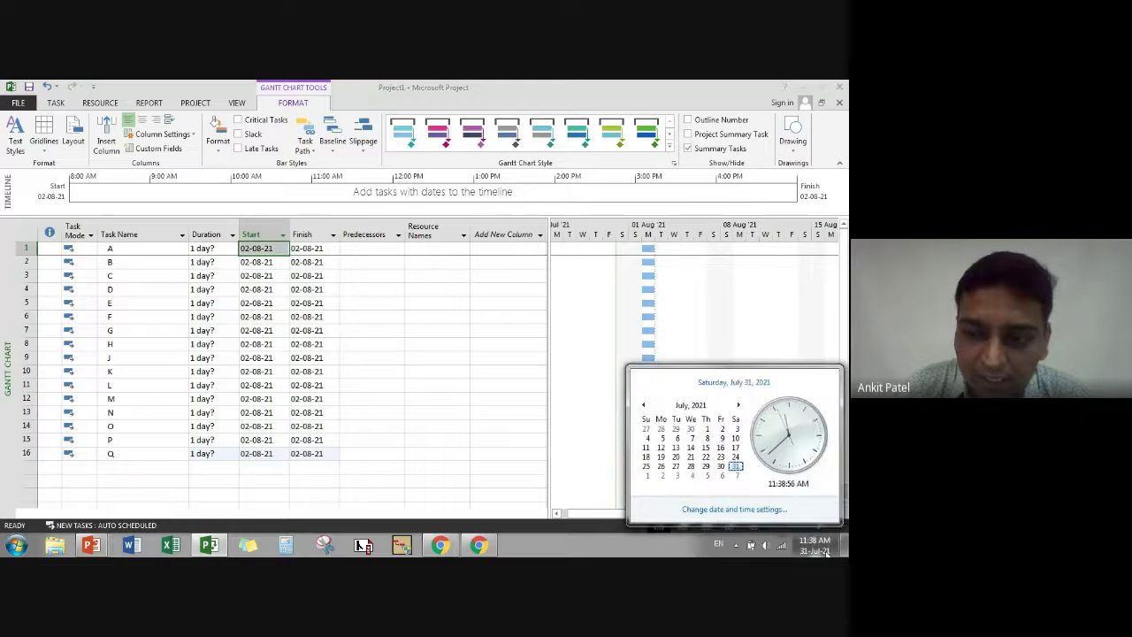
left_click(822, 547)
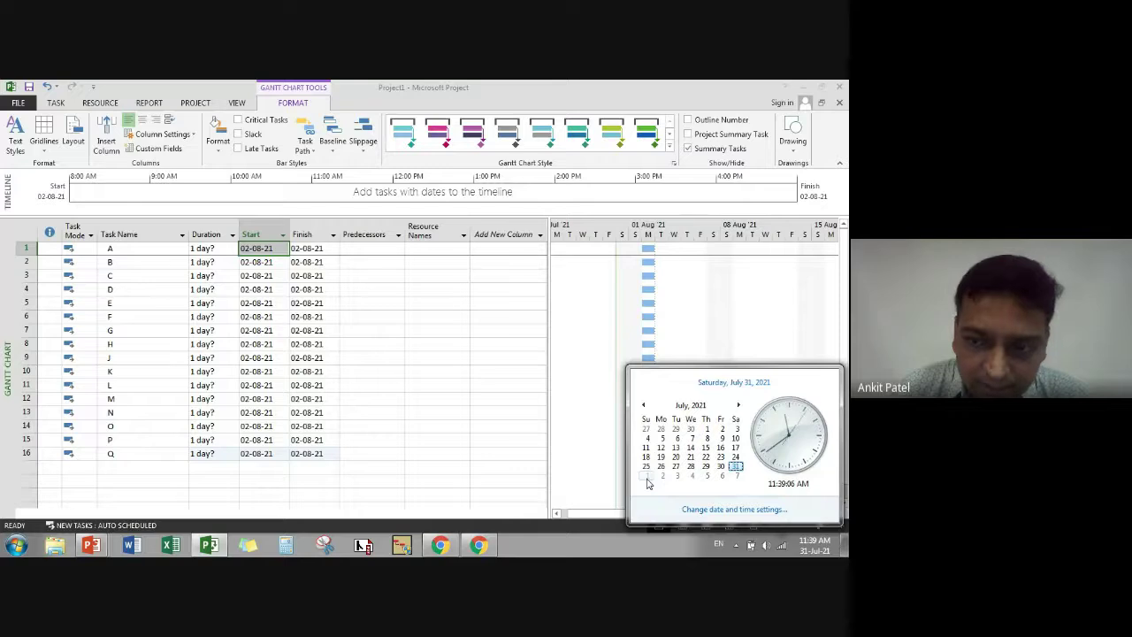
left_click(272, 267)
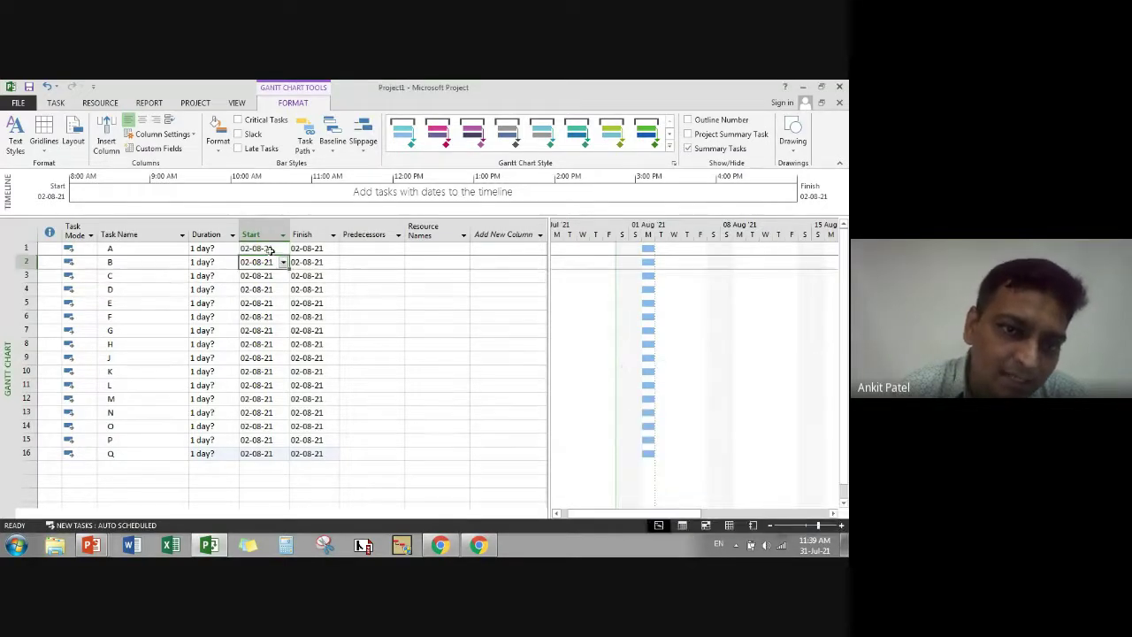
left_click(270, 249)
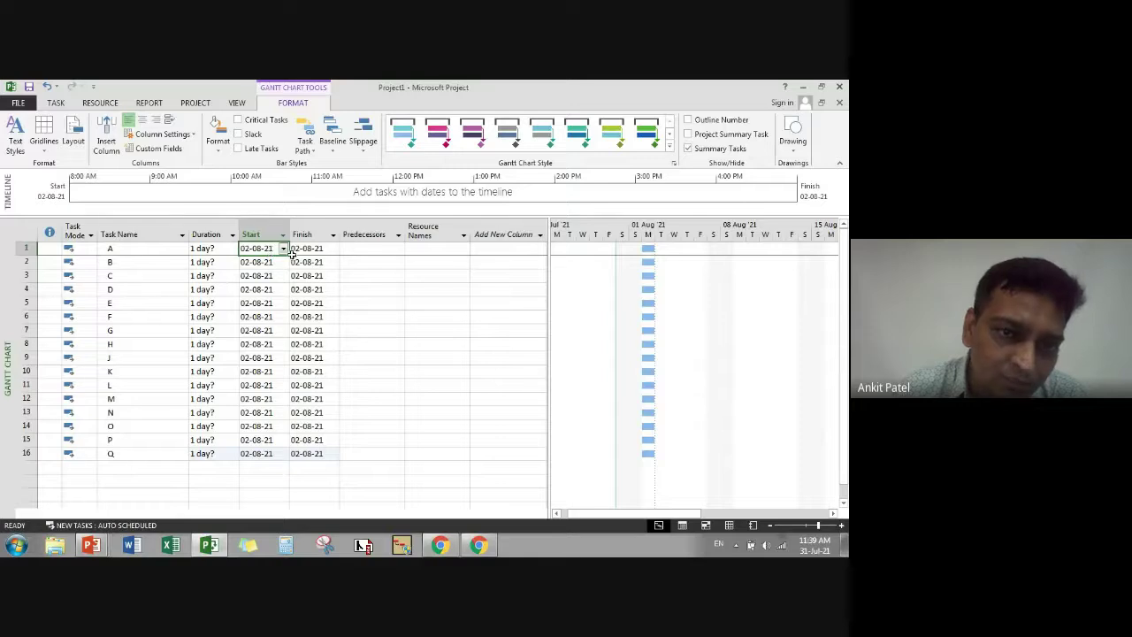
left_click(391, 301)
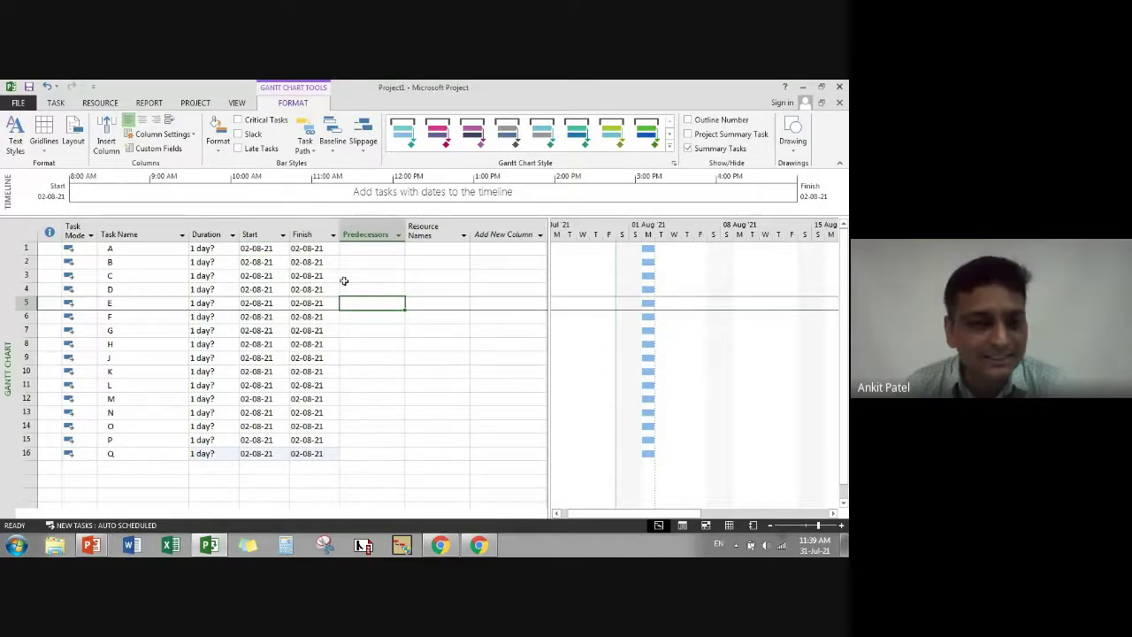
- View the date picker for task A's start date and close it without choosing a date
left_click(284, 248)
left_click(284, 248)
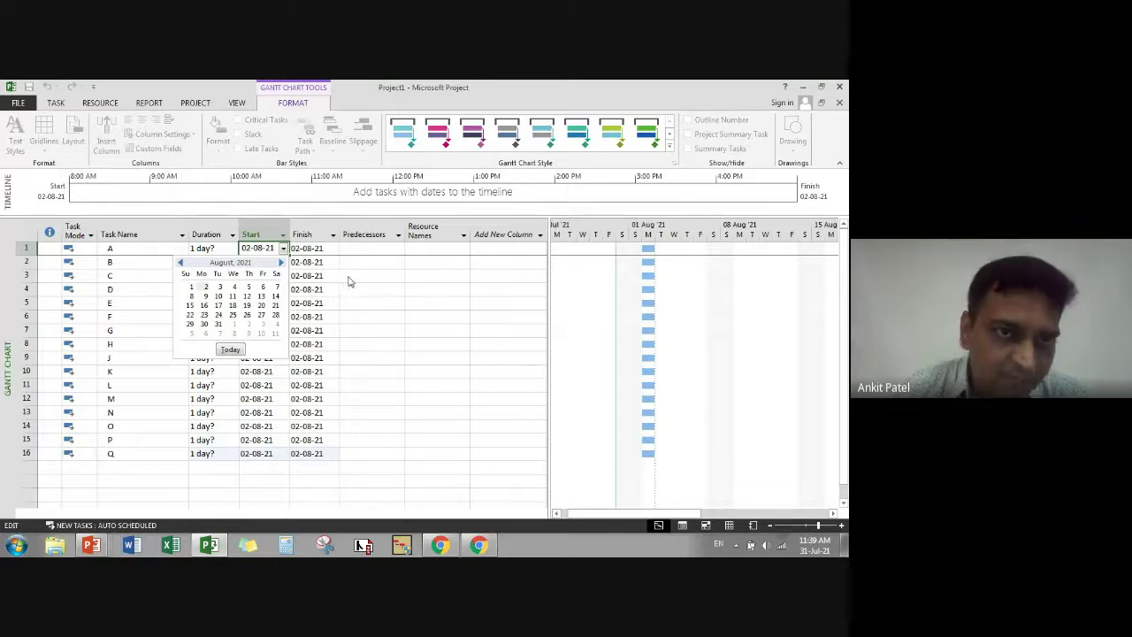
key("Escape")
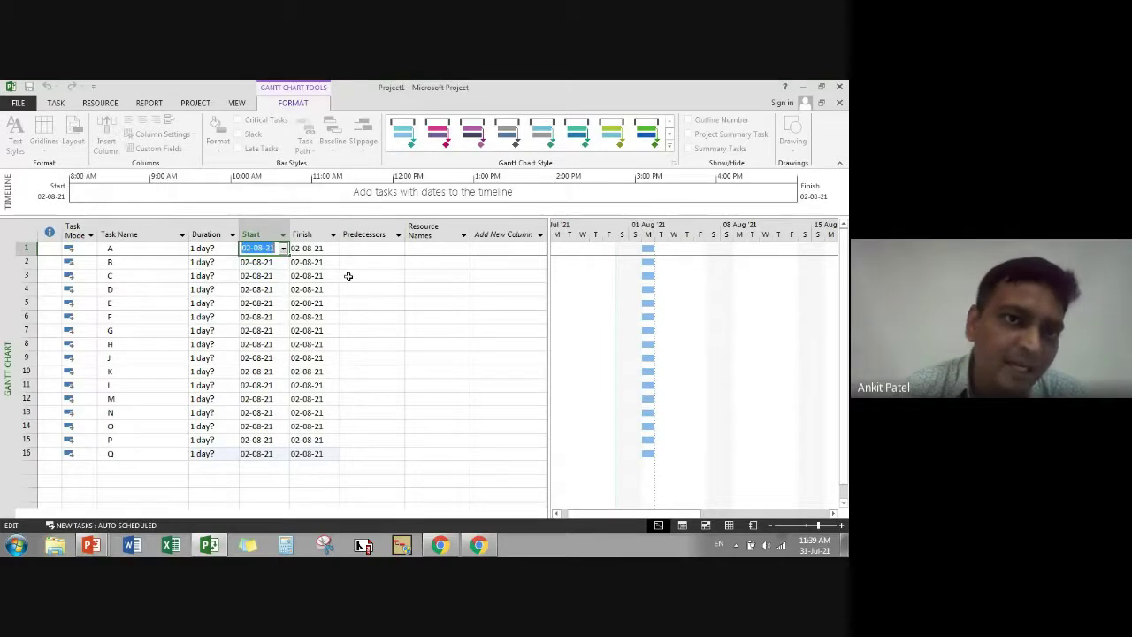
- Check the project start date in Project Information and close the dialog without changes
left_click(197, 103)
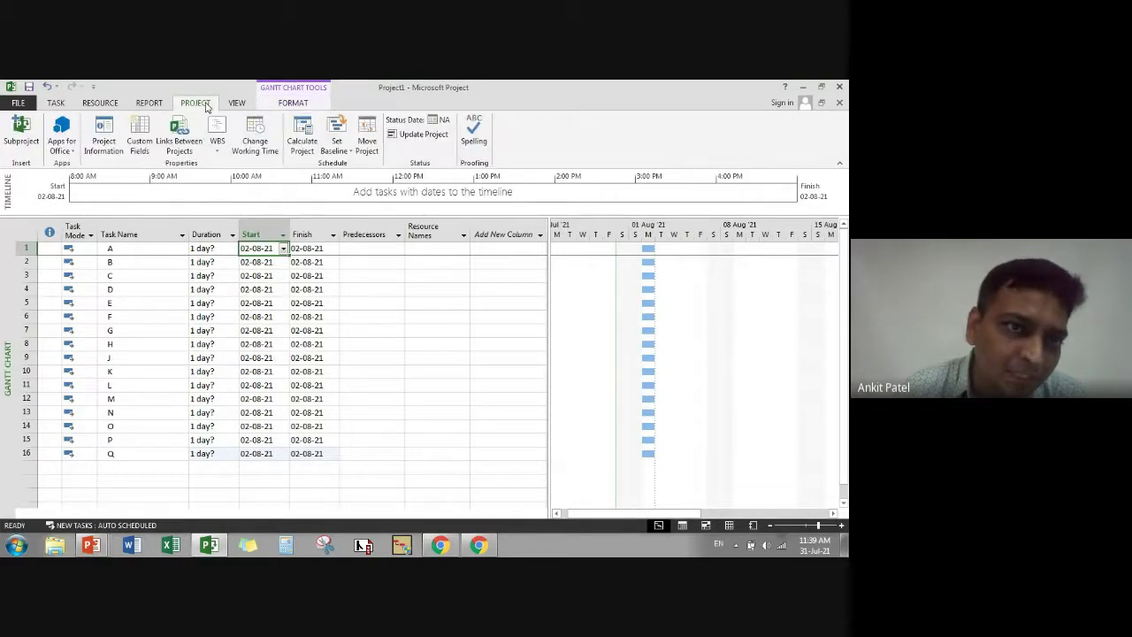
left_click(116, 134)
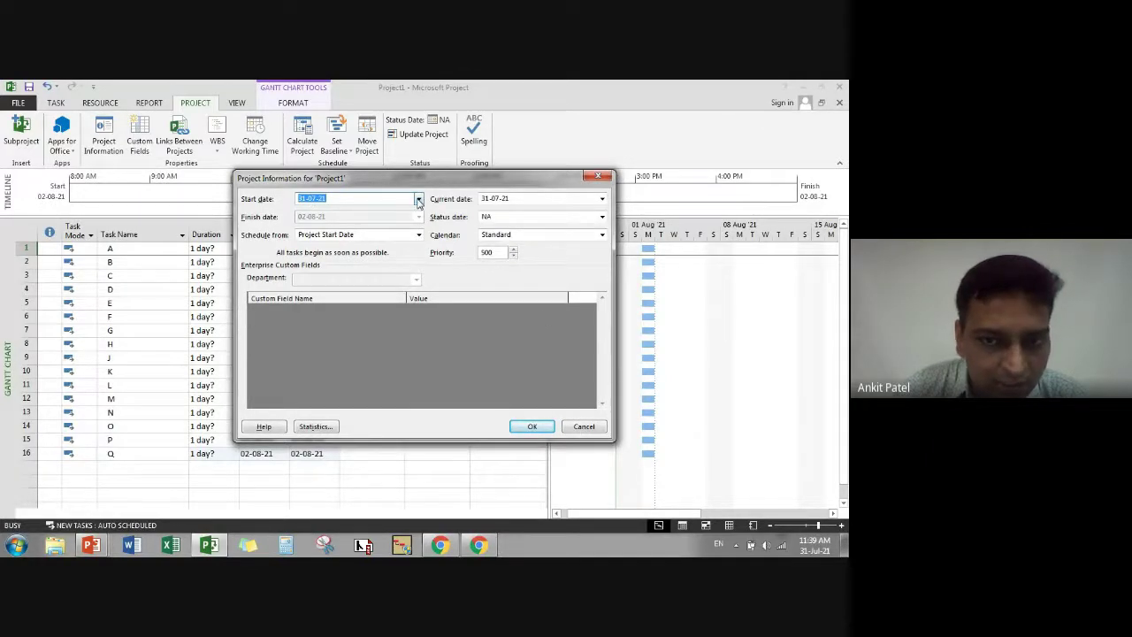
left_click(596, 177)
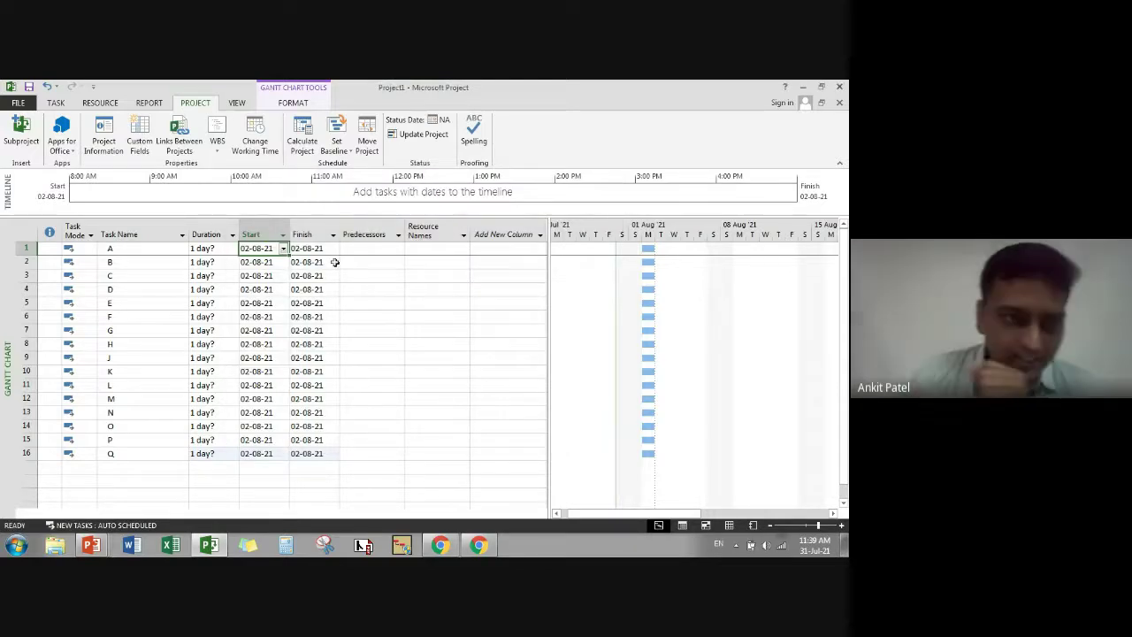
- Set the duration of task A to 6 days
left_click(170, 247)
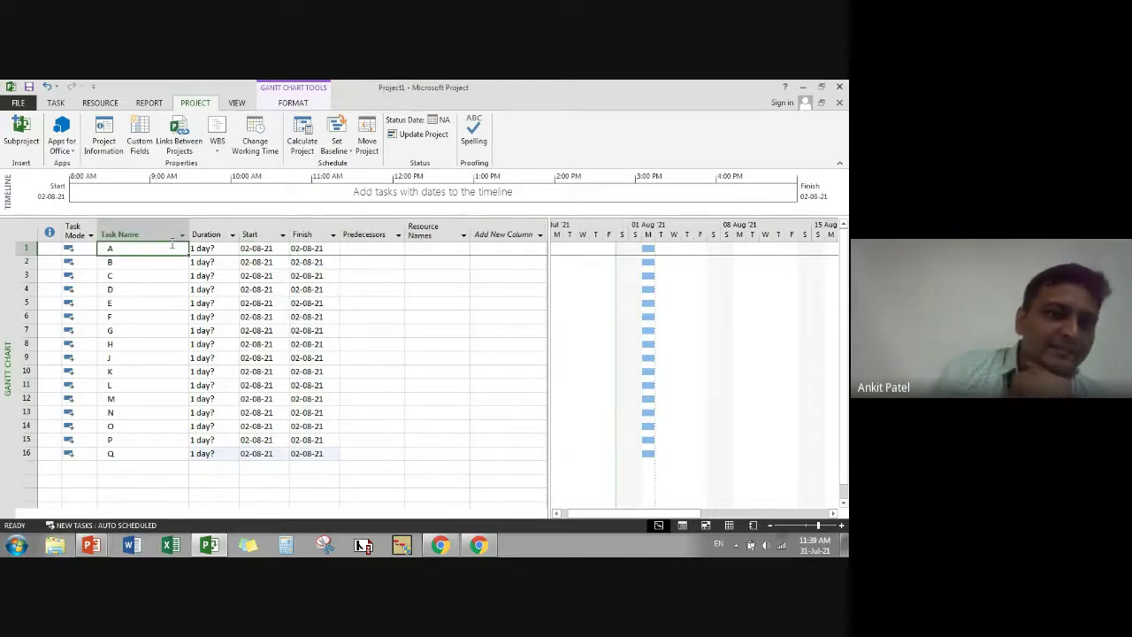
left_click(223, 248)
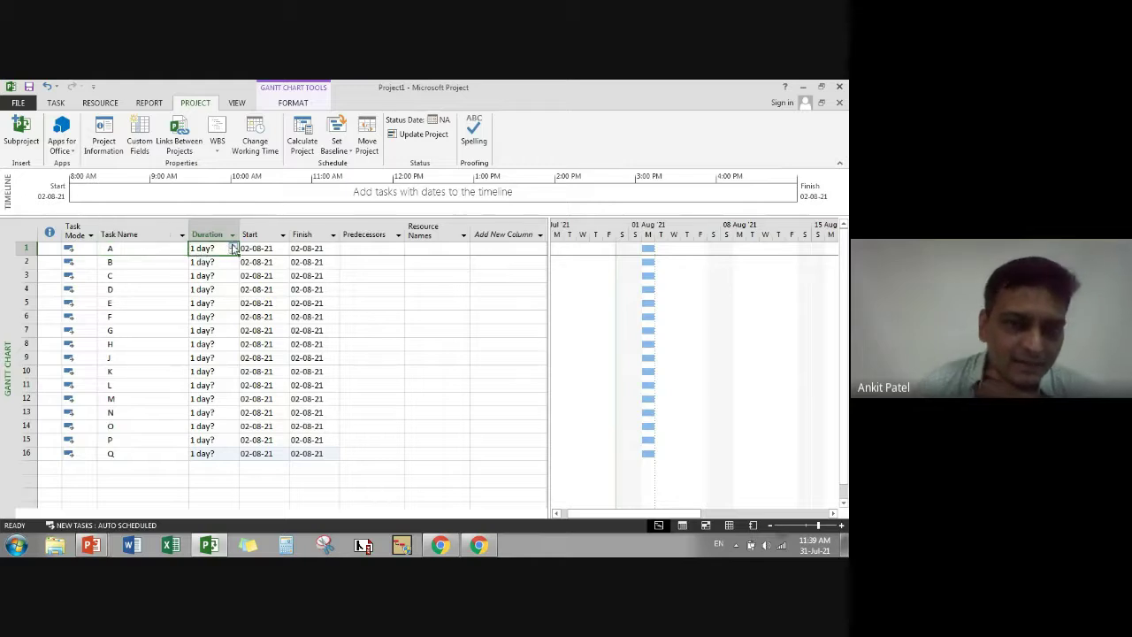
left_click(232, 245)
left_click(233, 245)
left_click(232, 246)
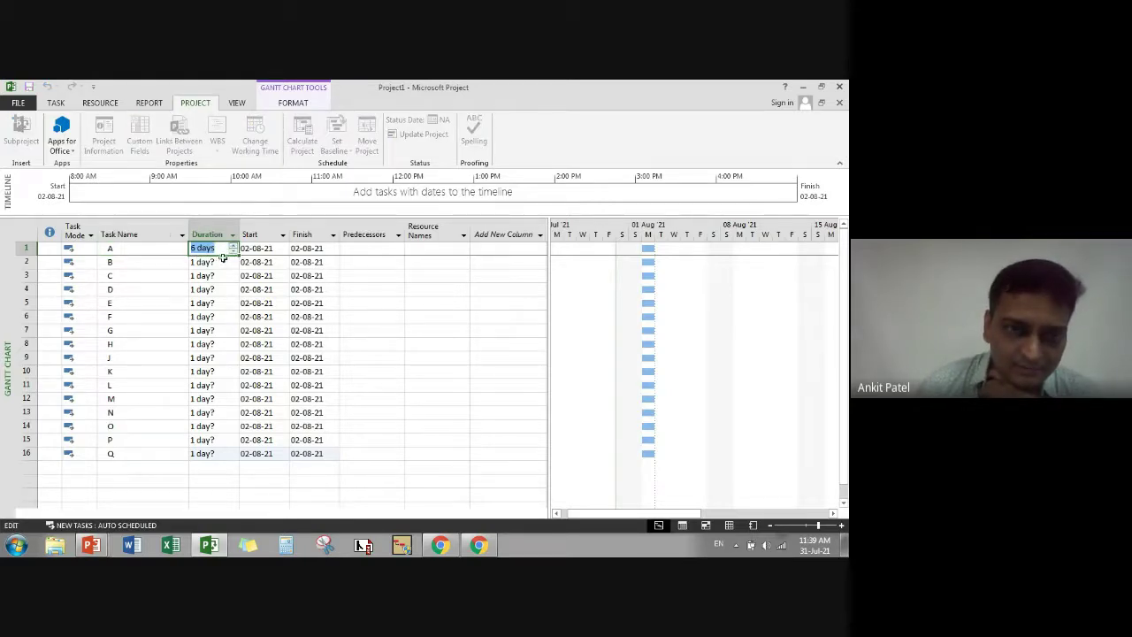
left_click(221, 262)
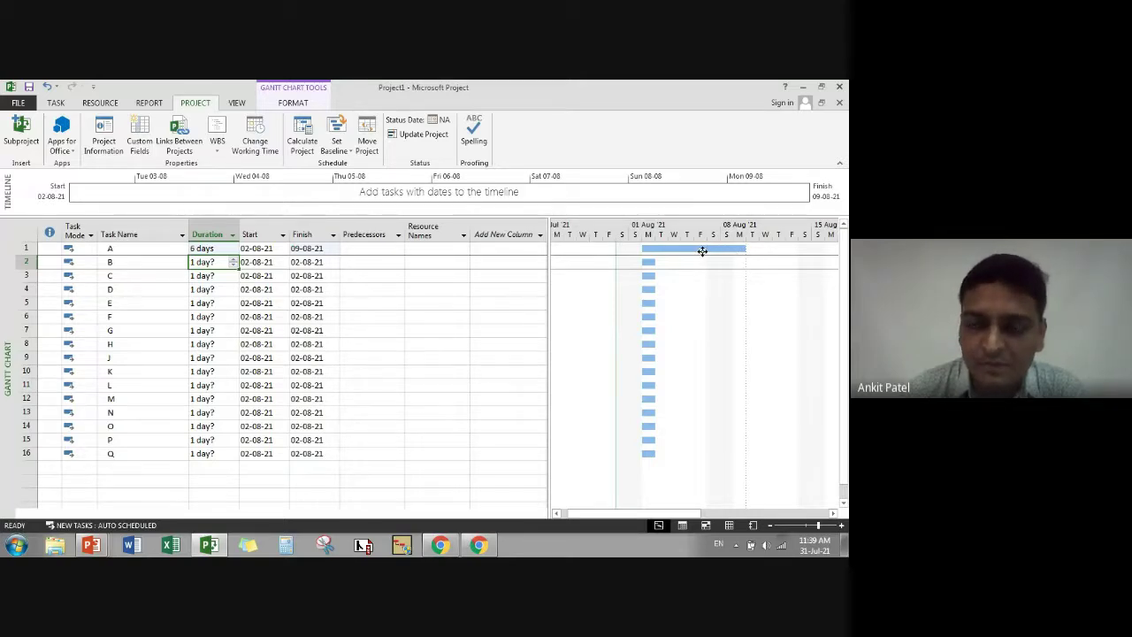
mouse_move(713, 251)
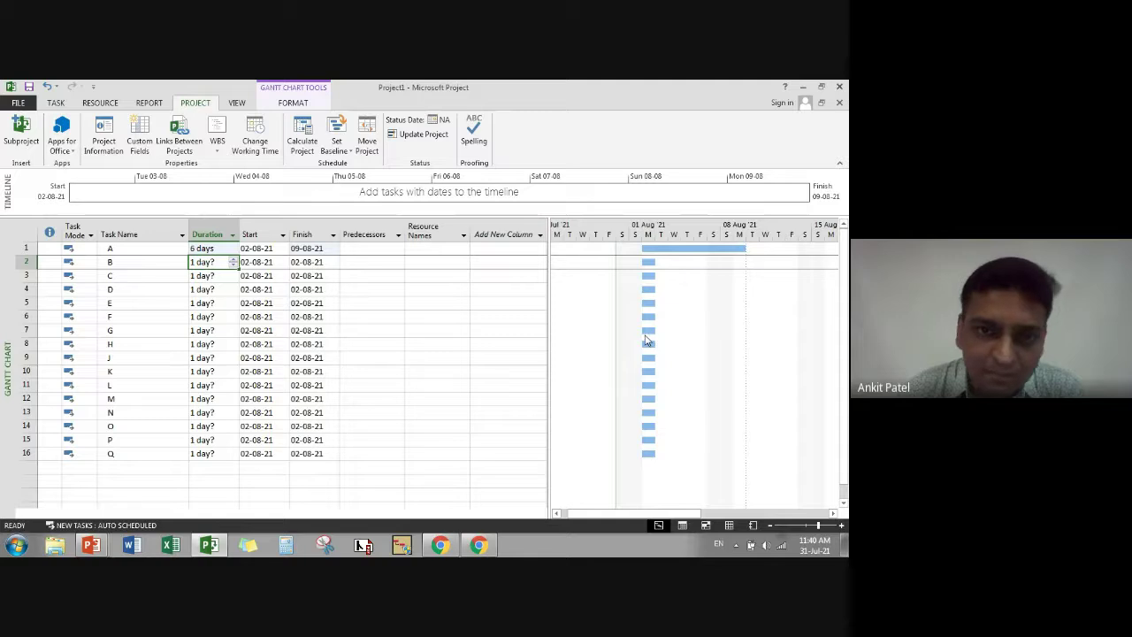
left_click(384, 265)
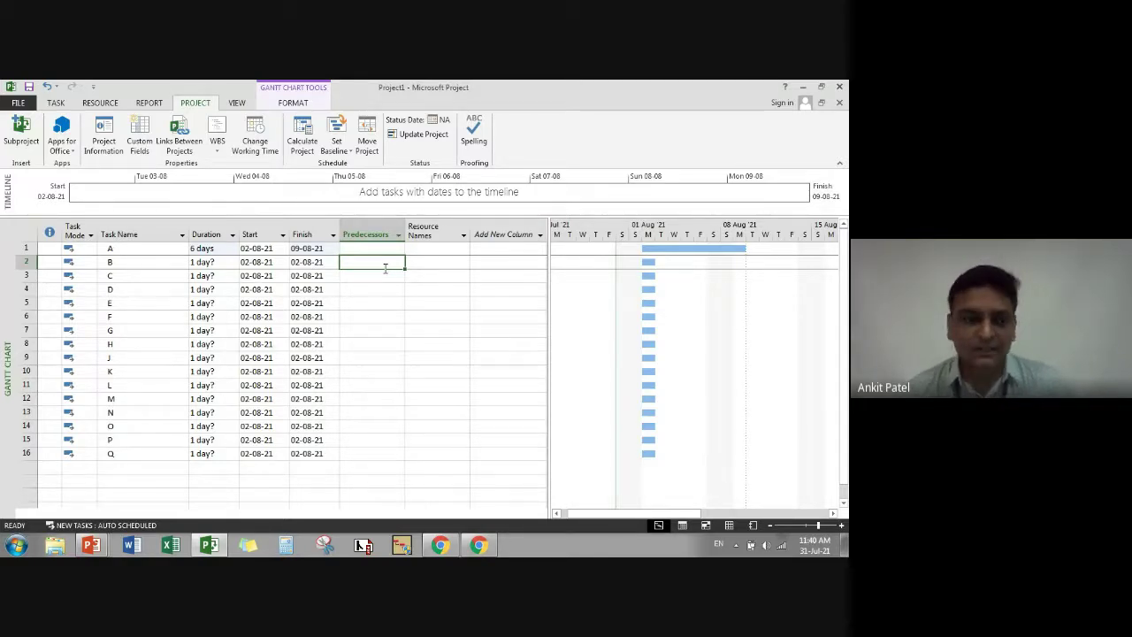
key("Left")
key("Right")
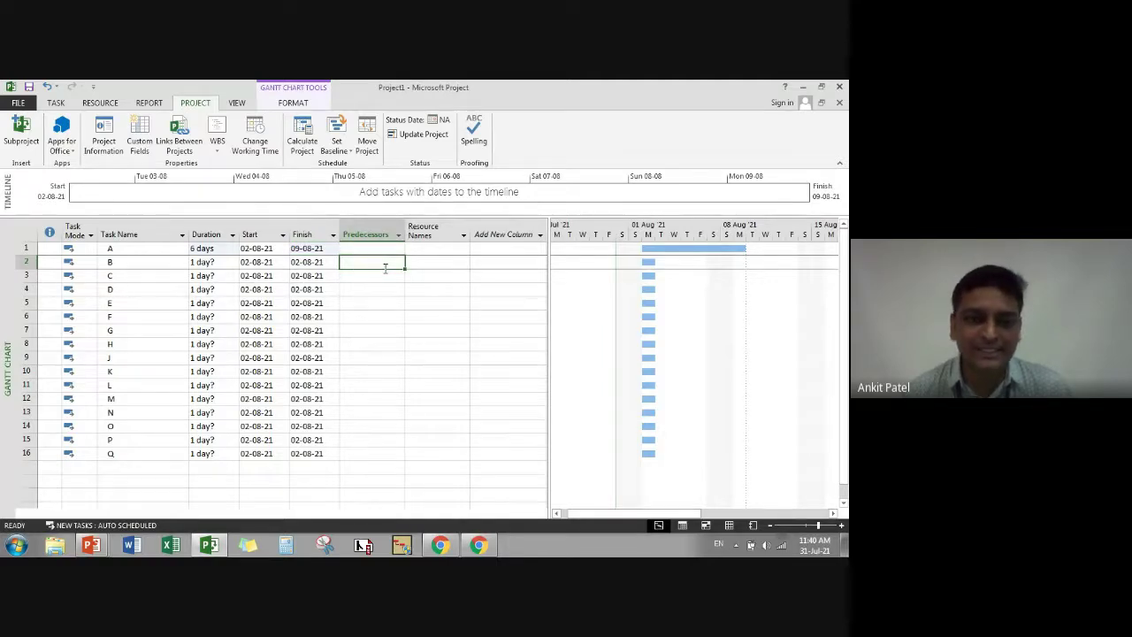
- Set the durations of tasks B and C to 3 days each
left_click(214, 263)
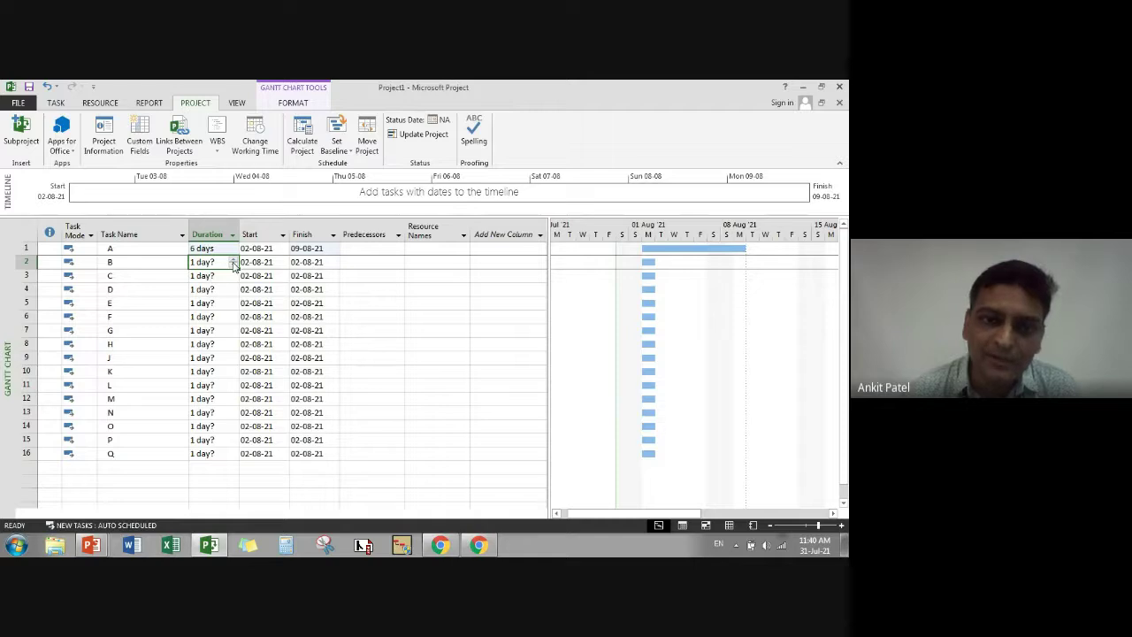
left_click(234, 260)
left_click(234, 260)
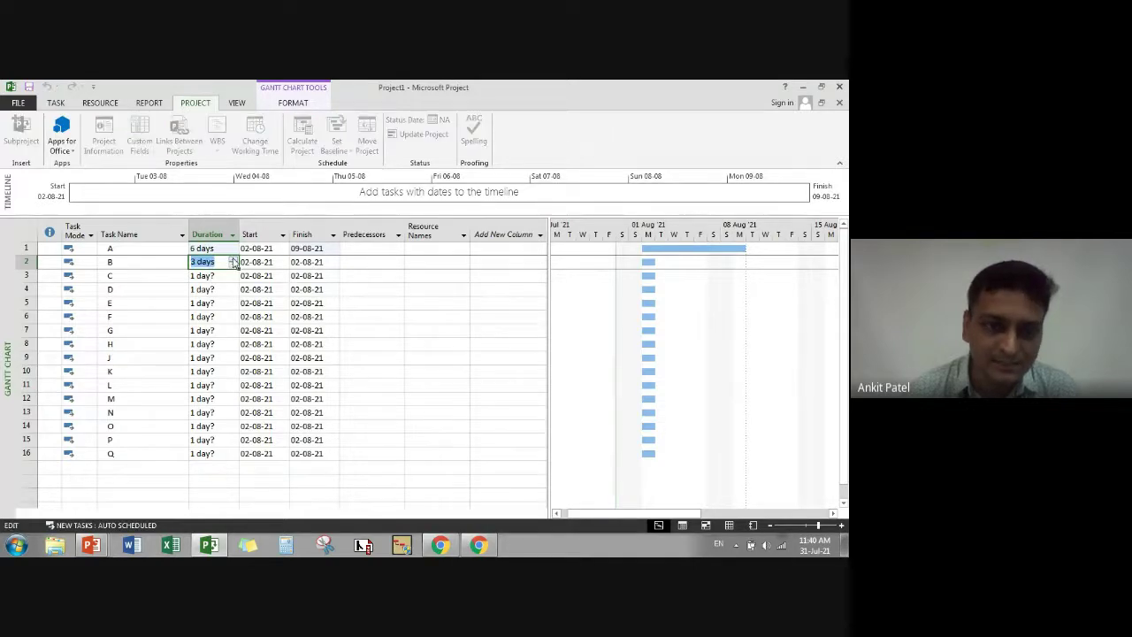
left_click(221, 274)
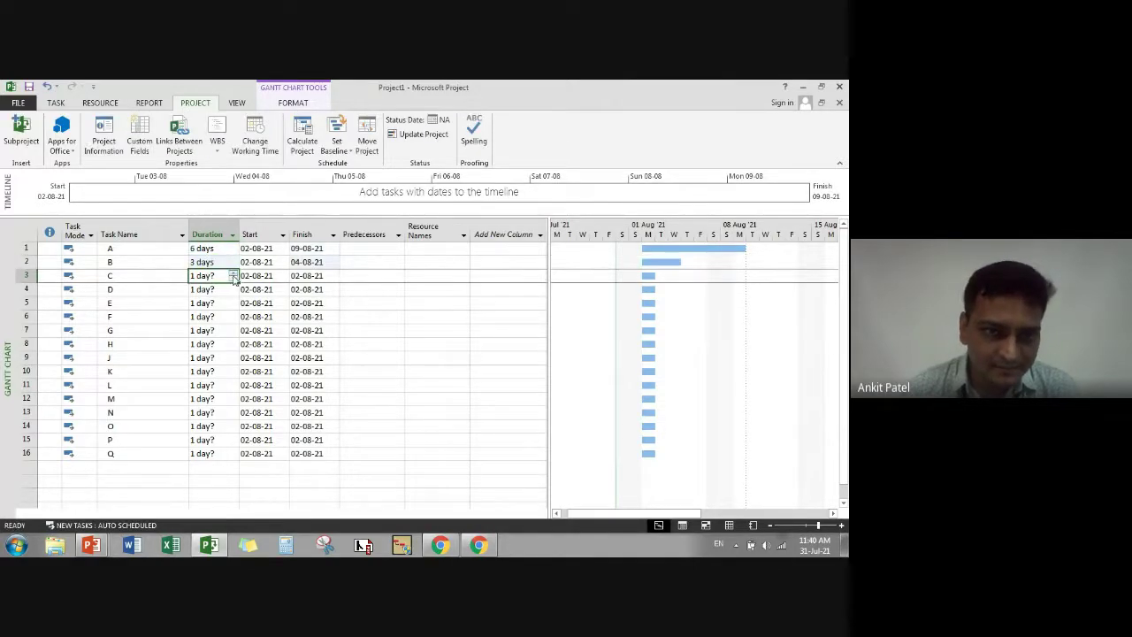
left_click(235, 273)
left_click(235, 273)
- Set task D's duration to 3 days and task E's duration to 2 days, dismissing the Planning Wizard tip
left_click(223, 289)
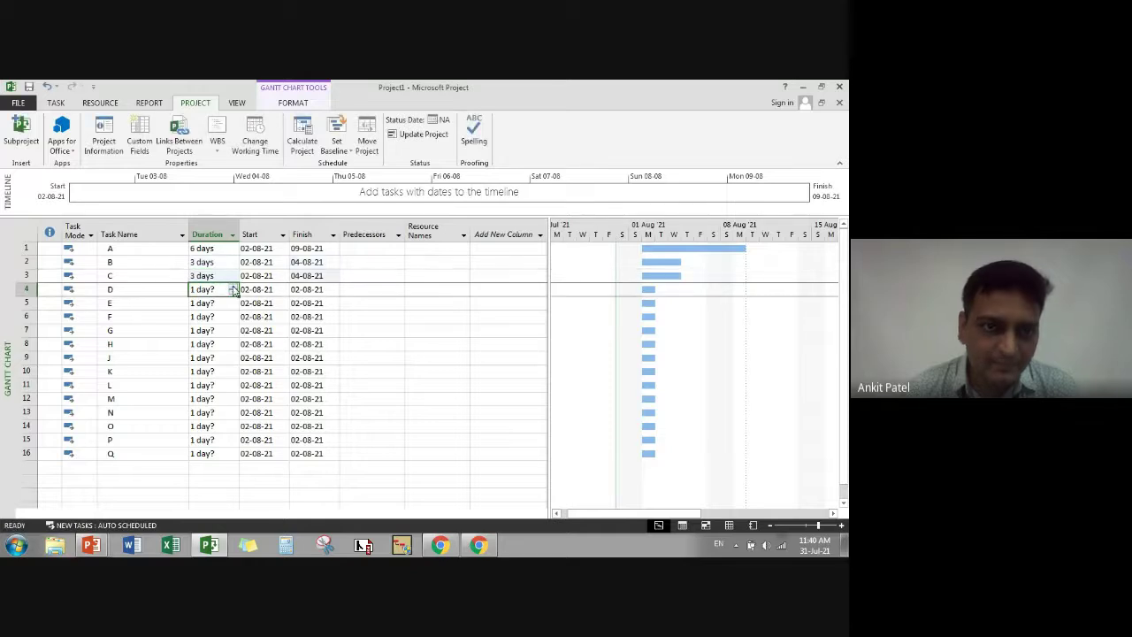
left_click(235, 287)
left_click(222, 303)
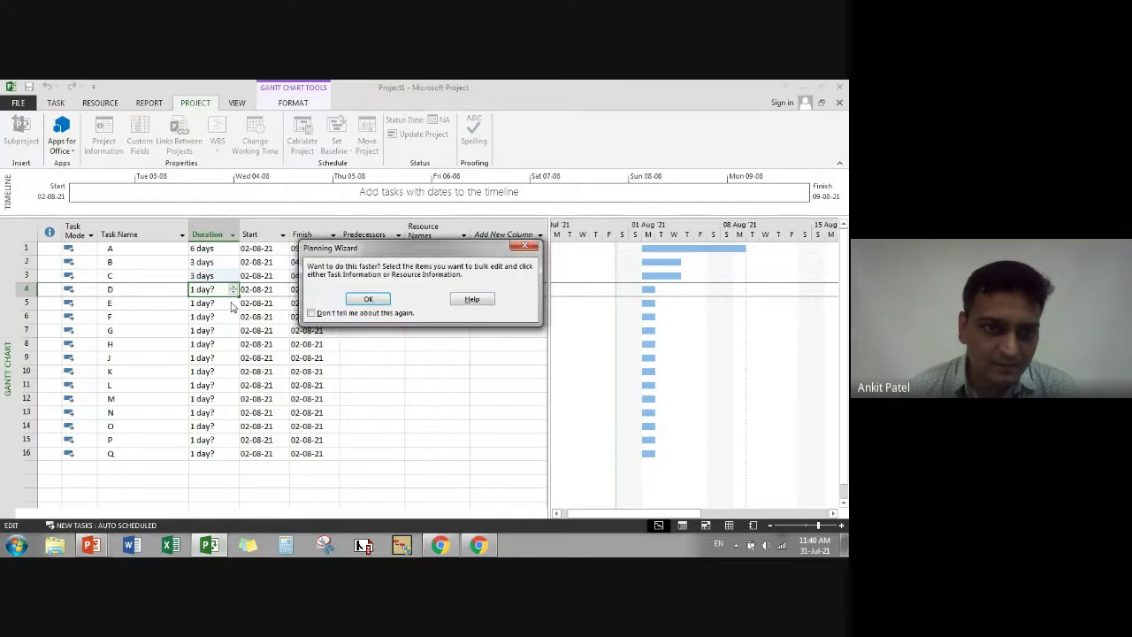
left_click(350, 301)
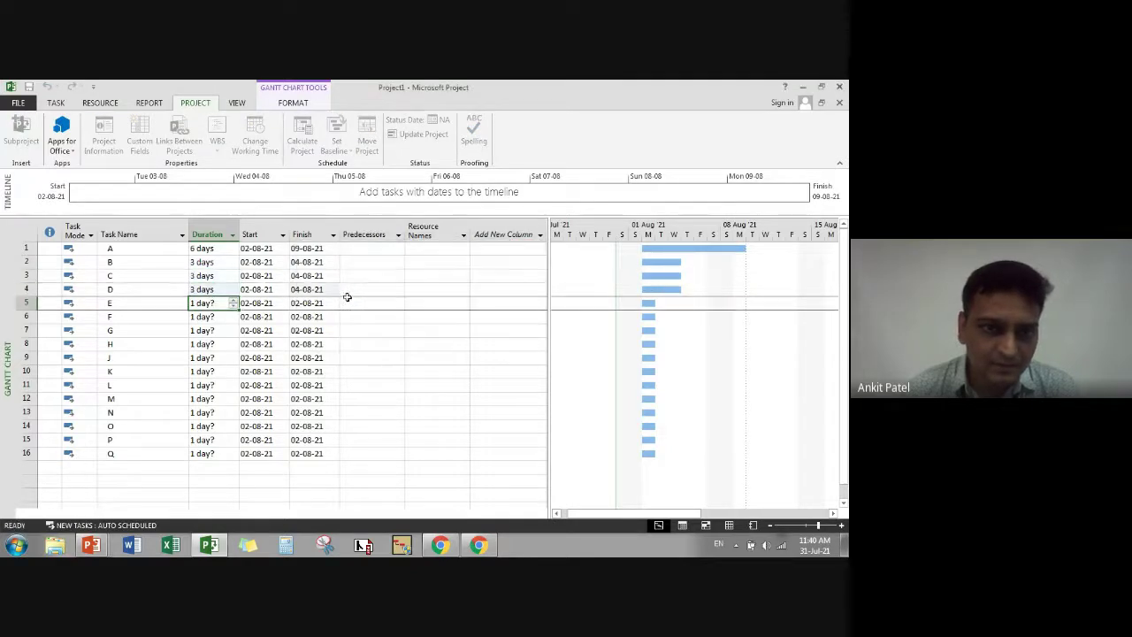
left_click(233, 303)
- Set the duration of task F to 9 days
left_click(231, 317)
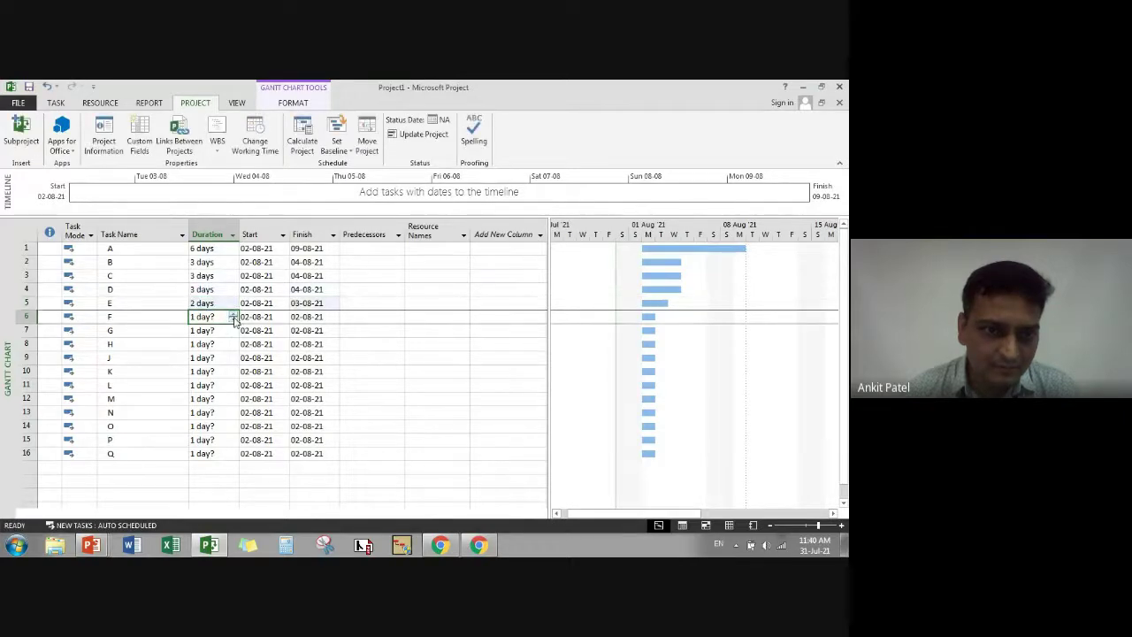
left_click(234, 313)
left_click(234, 316)
left_click(235, 316)
double_click(235, 315)
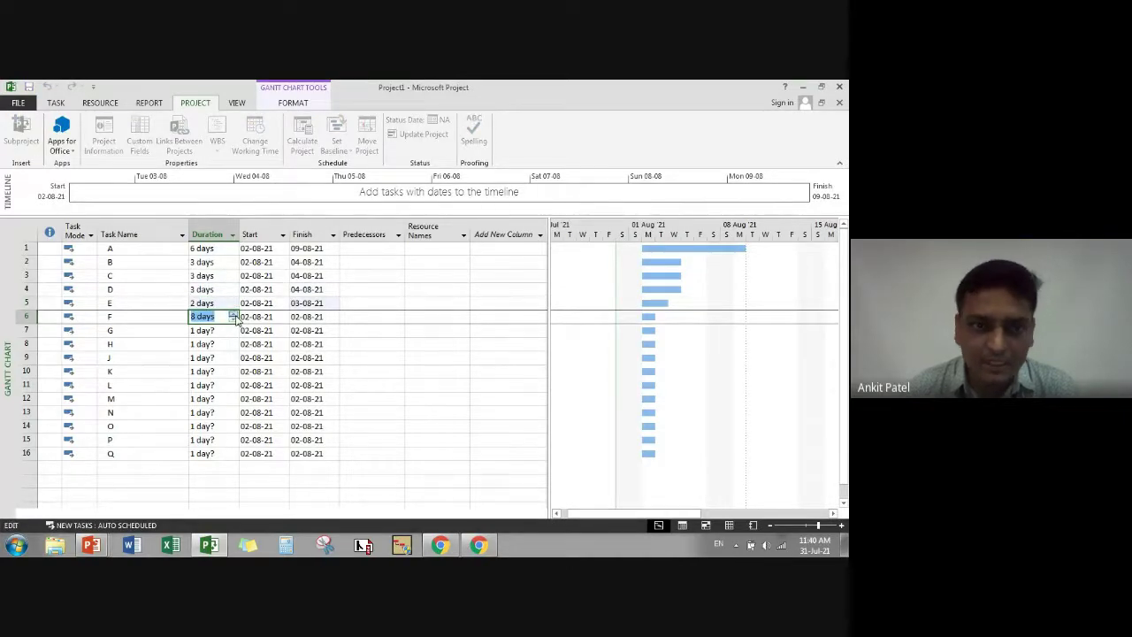
- Set the durations of tasks G and H to 5 days each
left_click(222, 333)
left_click(234, 328)
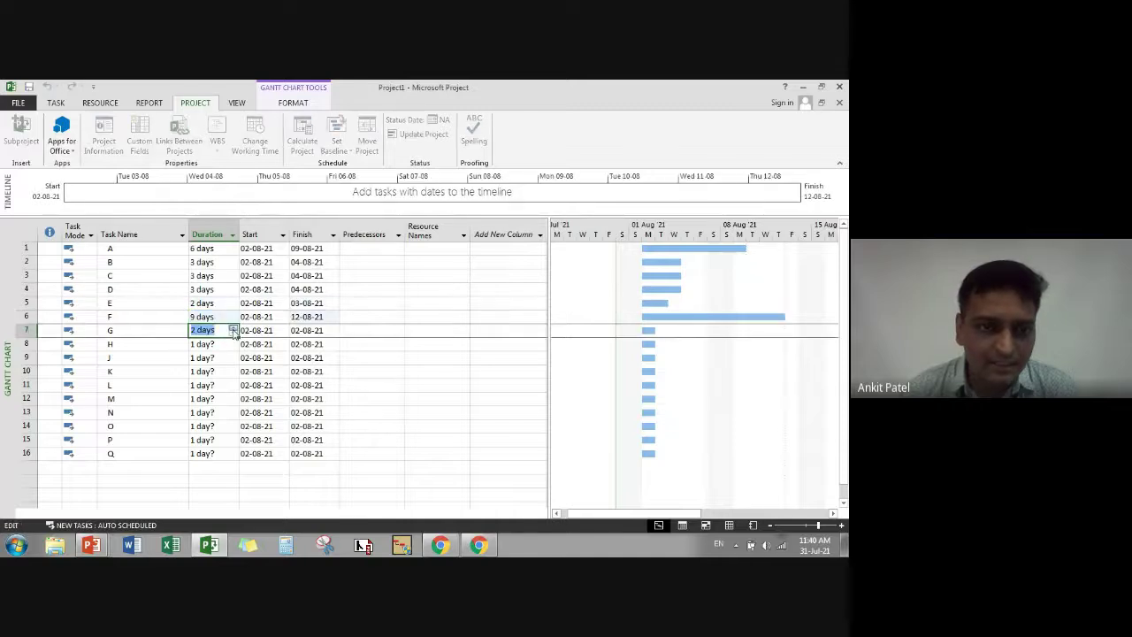
left_click(231, 344)
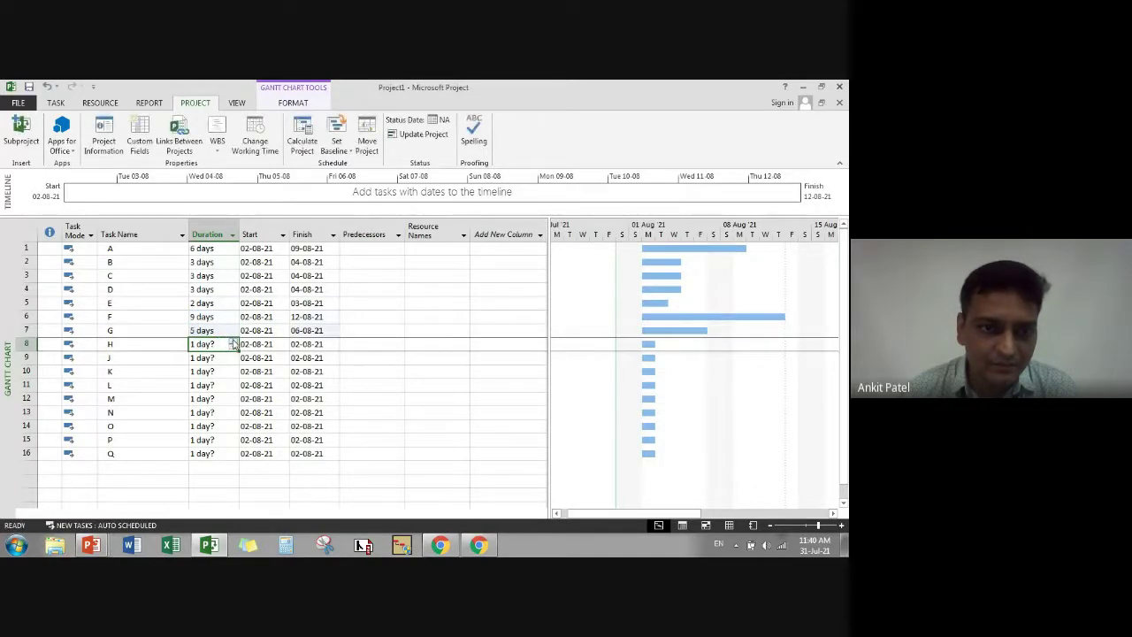
left_click(234, 343)
- Set the durations of tasks J, K and L to 4 days each
left_click(205, 359)
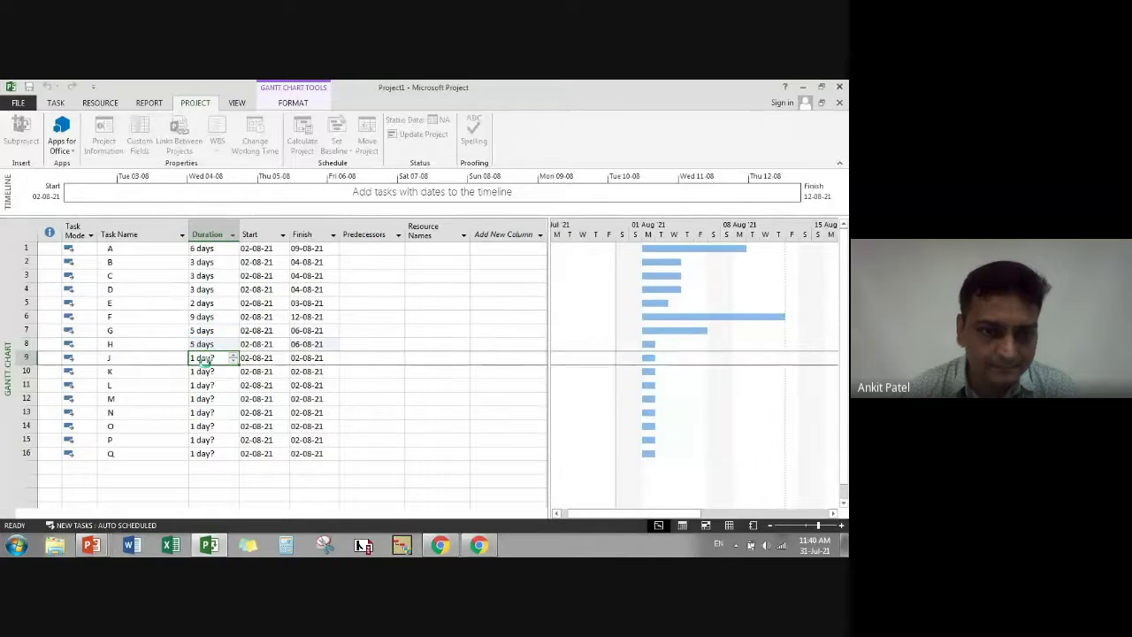
left_click(233, 353)
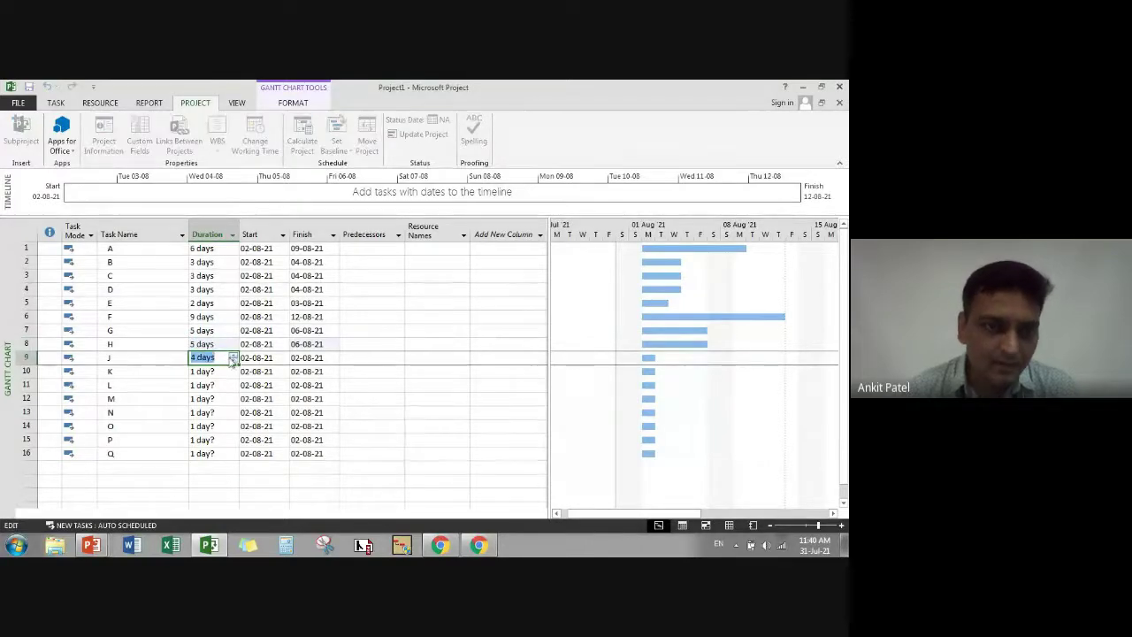
left_click(233, 354)
left_click(233, 354)
left_click(233, 371)
left_click(234, 373)
left_click(235, 373)
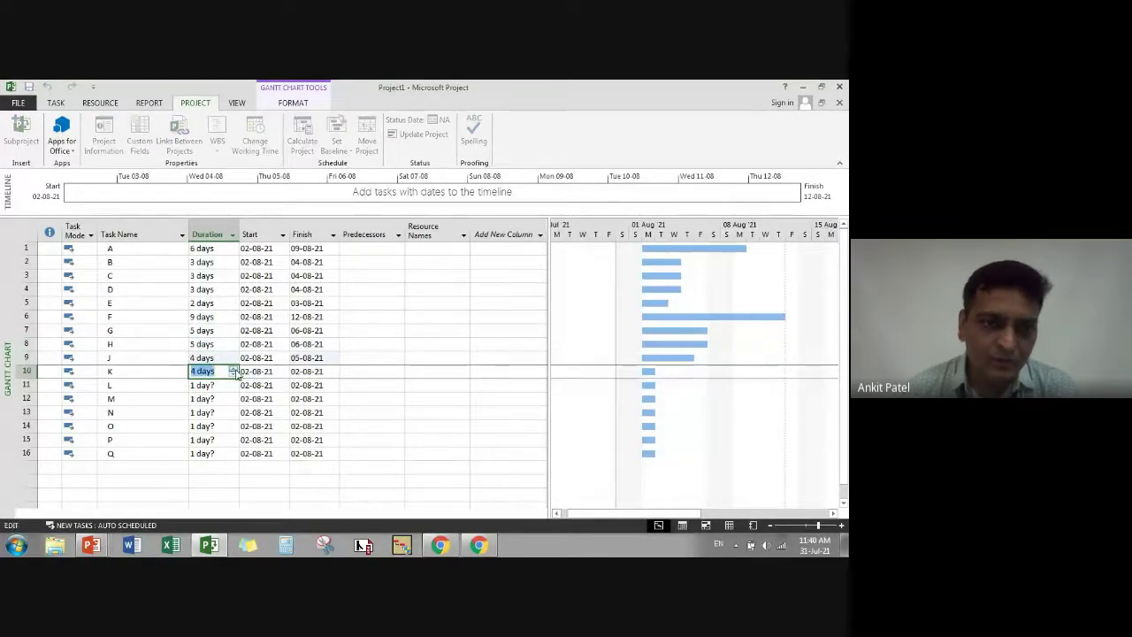
left_click(233, 384)
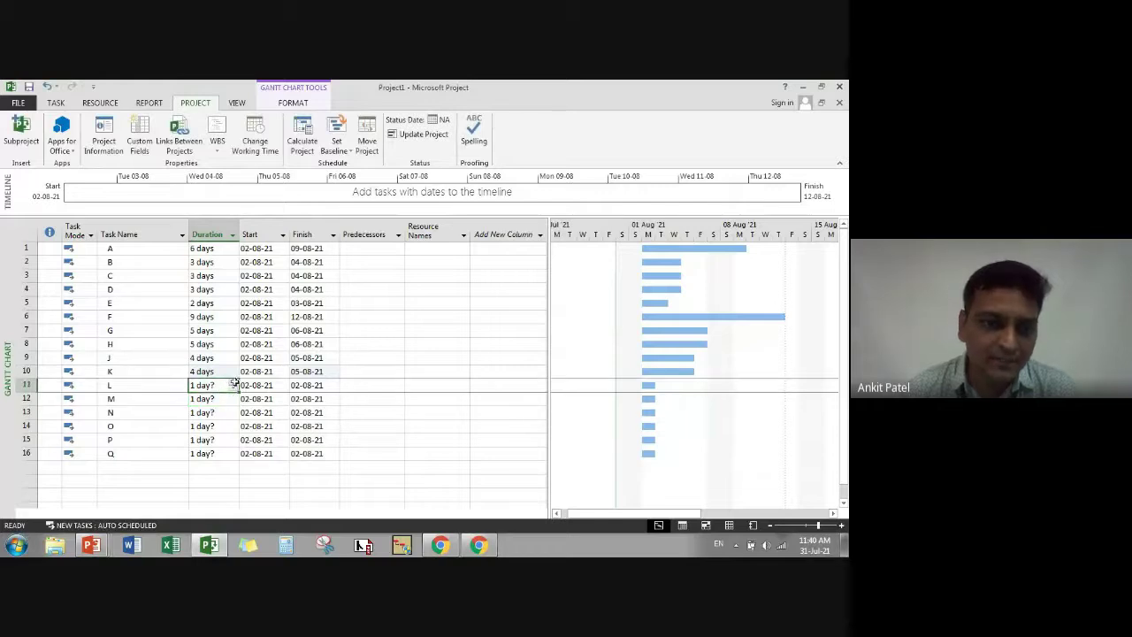
left_click(233, 382)
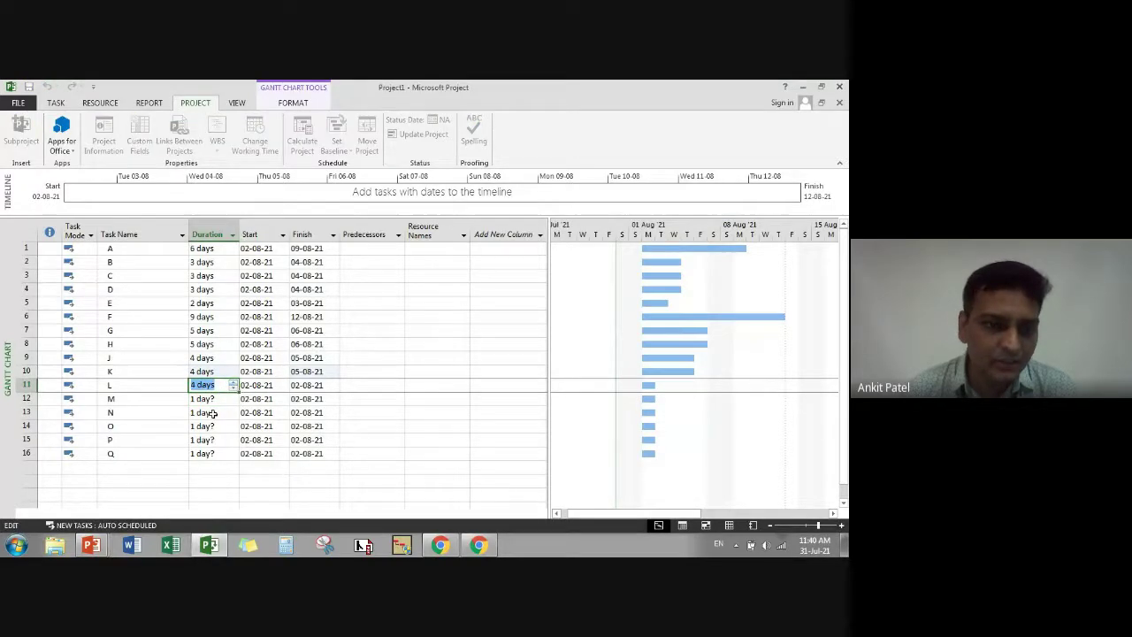
left_click(213, 414)
left_click(356, 300)
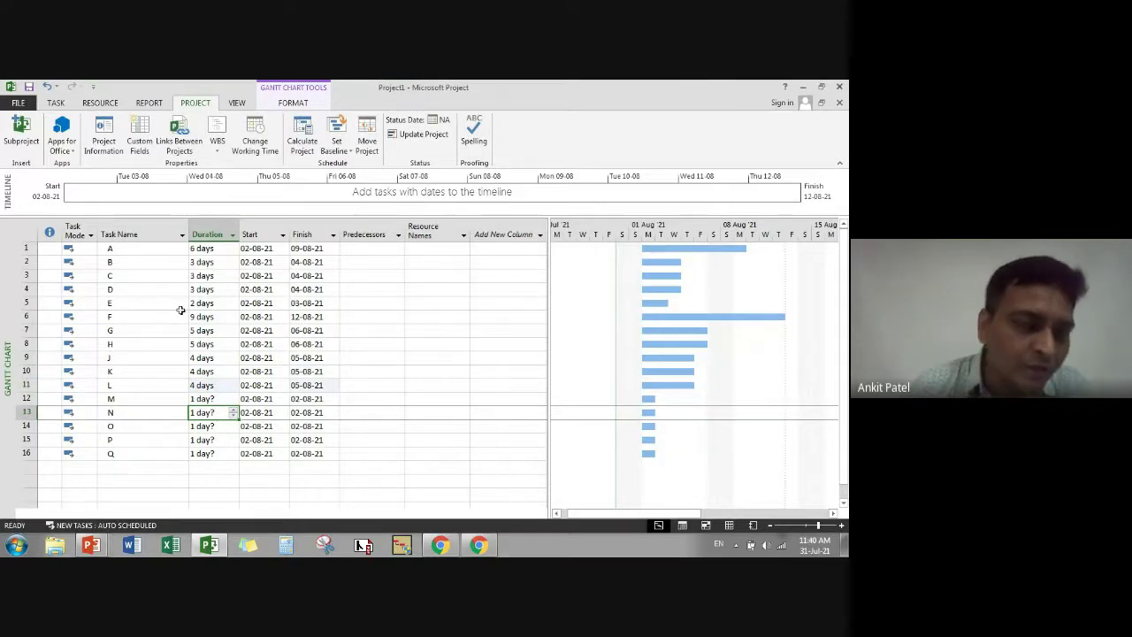
- Try indenting tasks B, C and D as subtasks of task A, and undo the indent
left_click(55, 103)
left_click(145, 262)
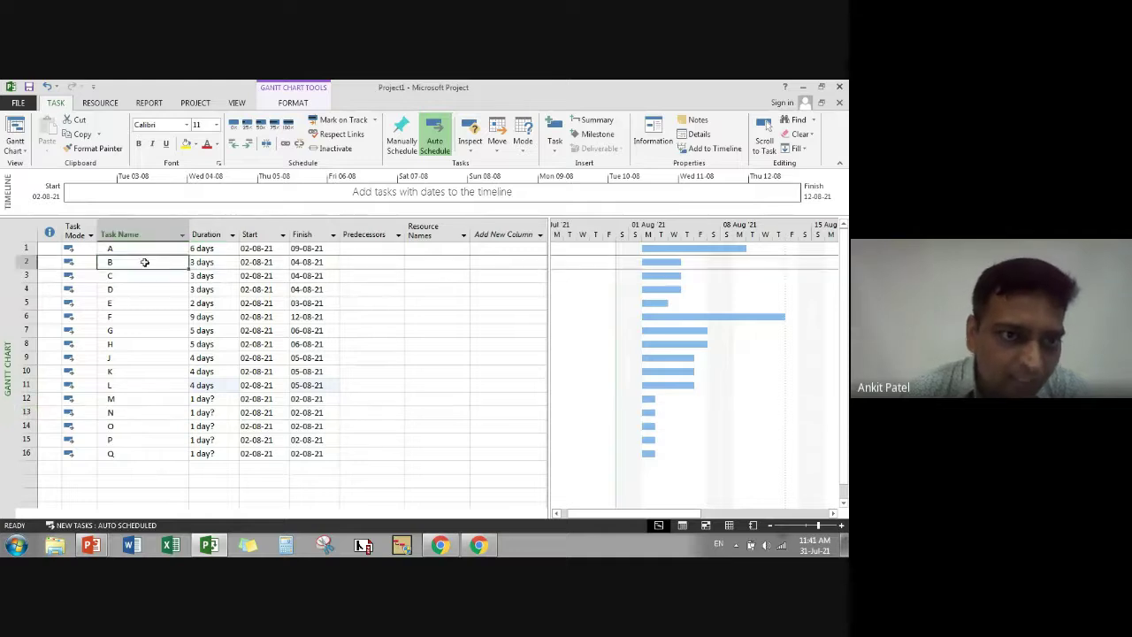
key("Up")
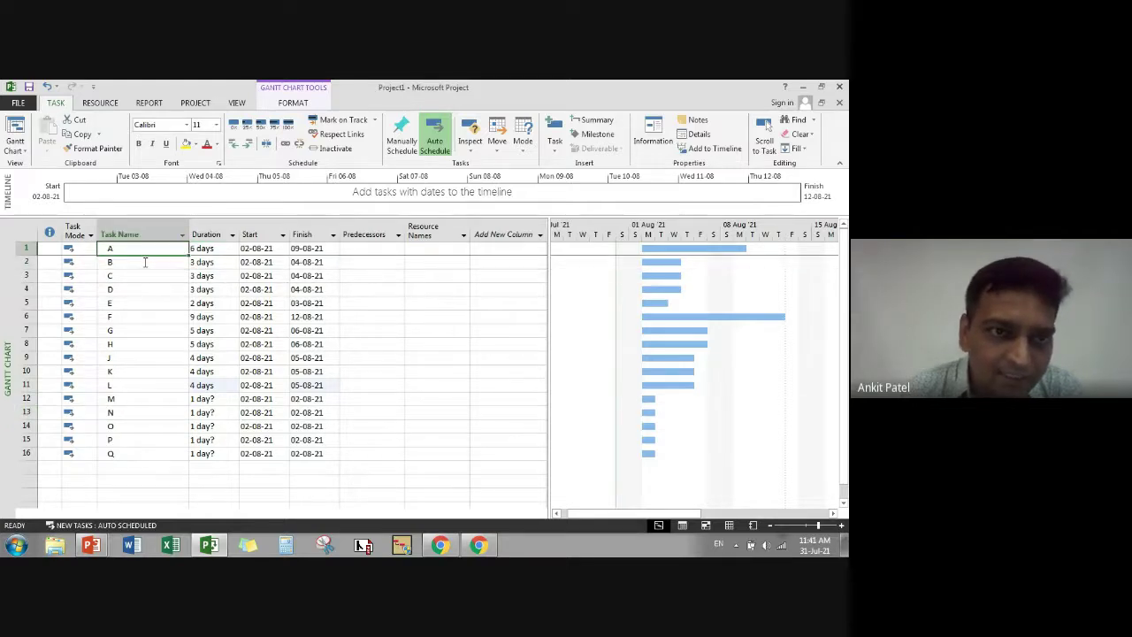
left_click(145, 262)
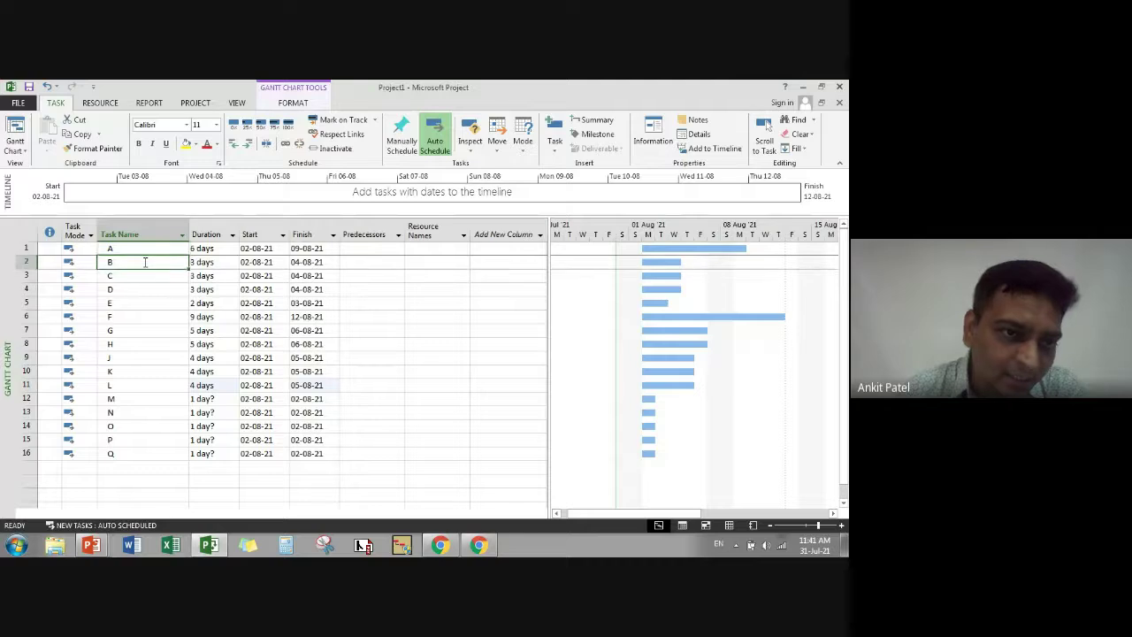
key("shift+Down")
key("shift+Down")
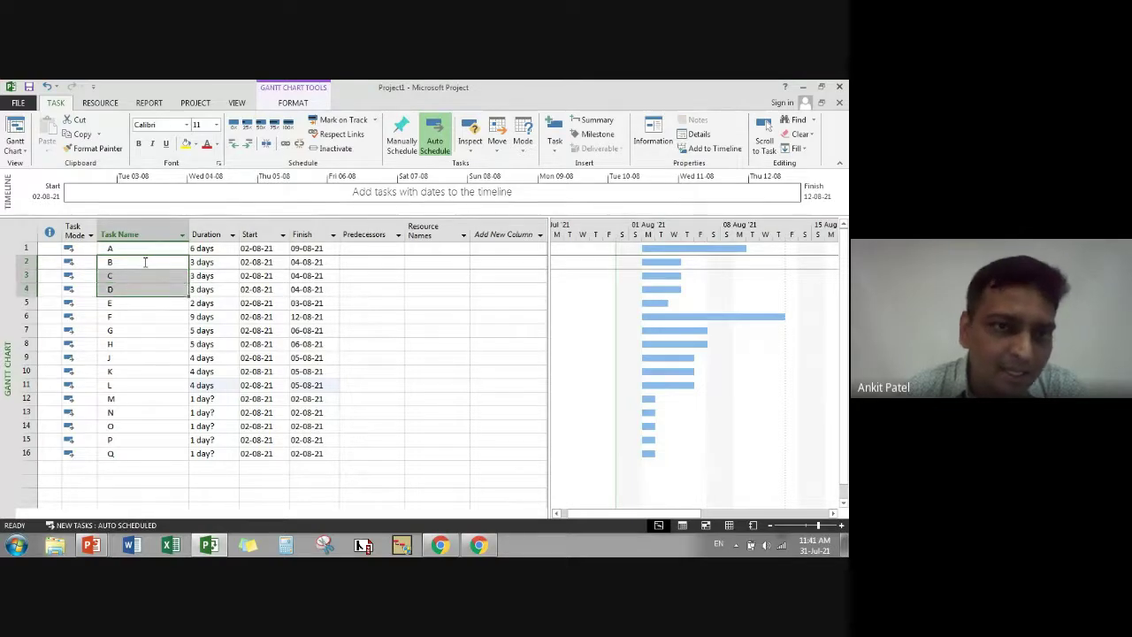
left_click(247, 147)
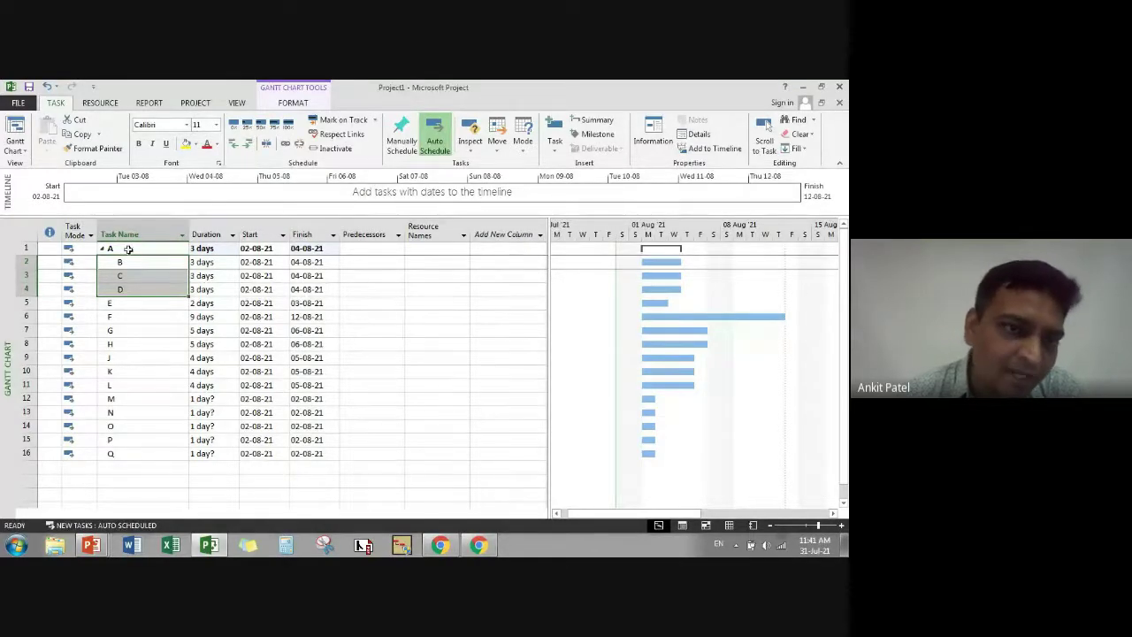
left_click(137, 275)
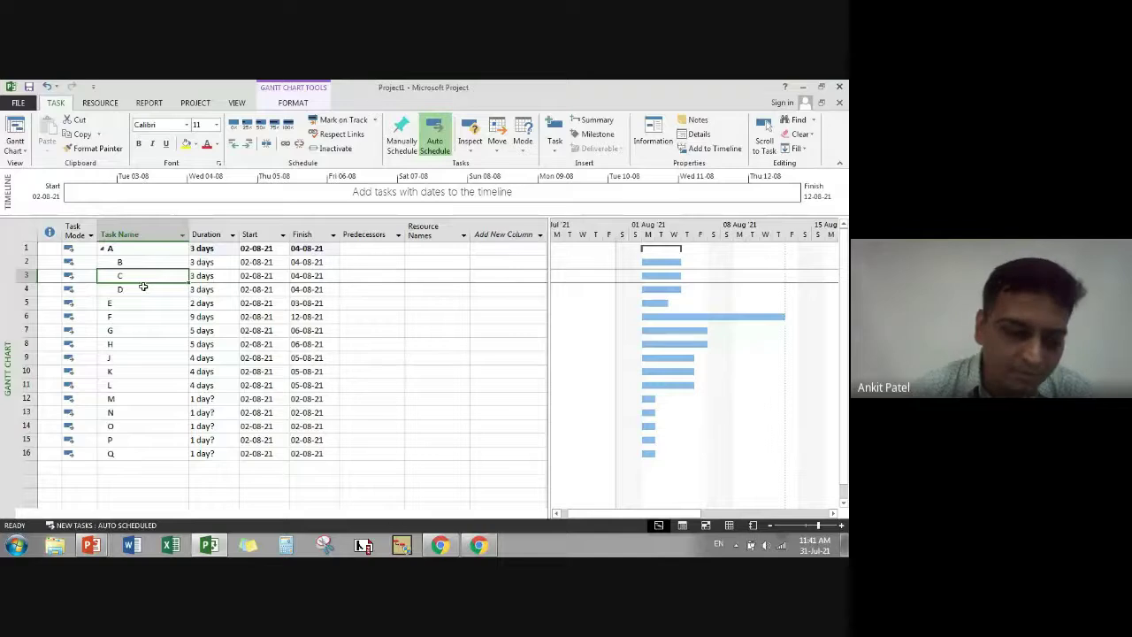
key("ctrl+z")
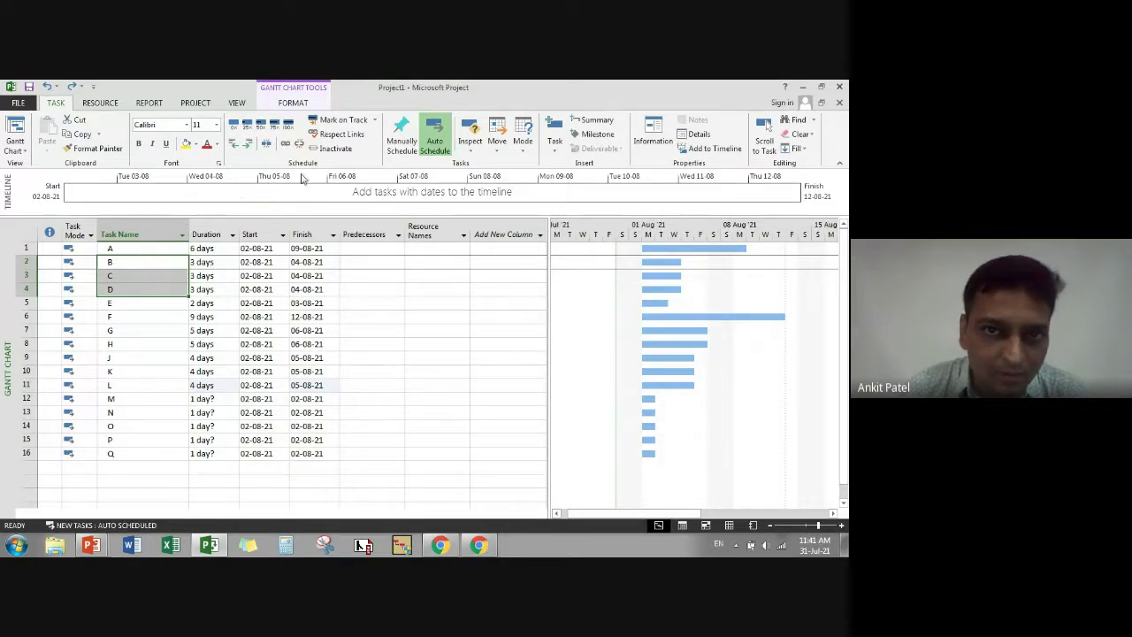
left_click(318, 292)
left_click(193, 262)
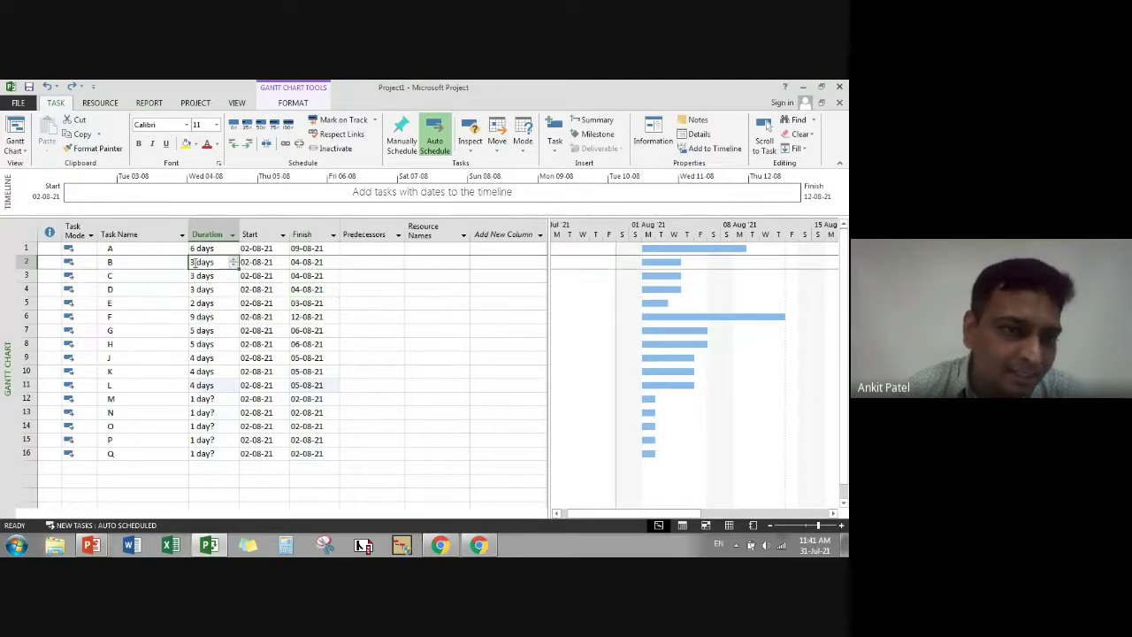
left_click(358, 263)
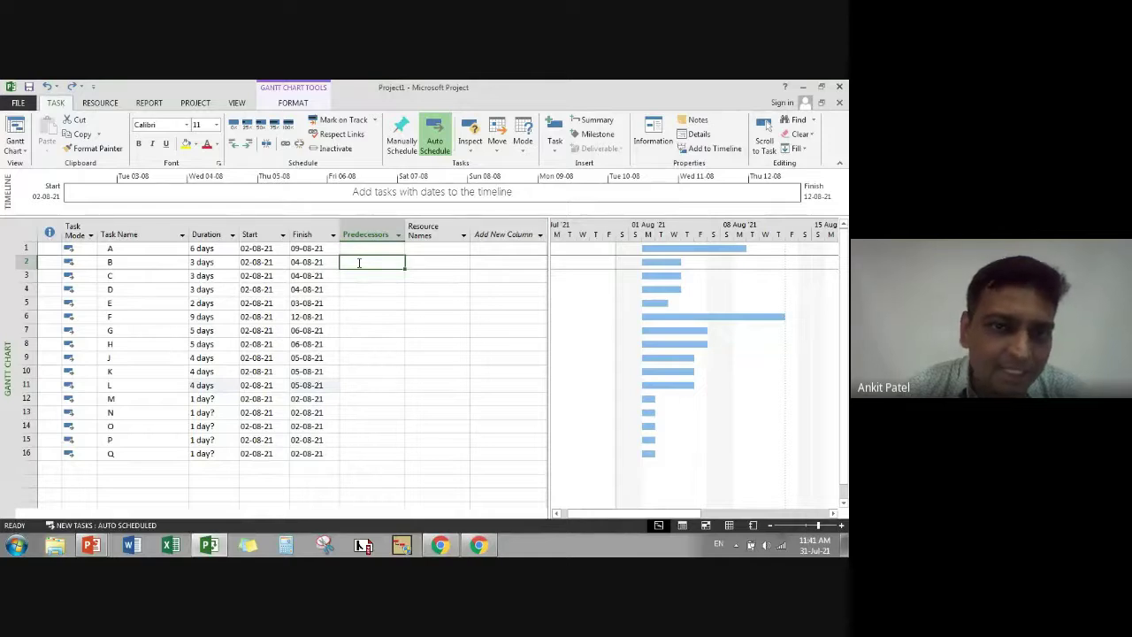
left_click(165, 264)
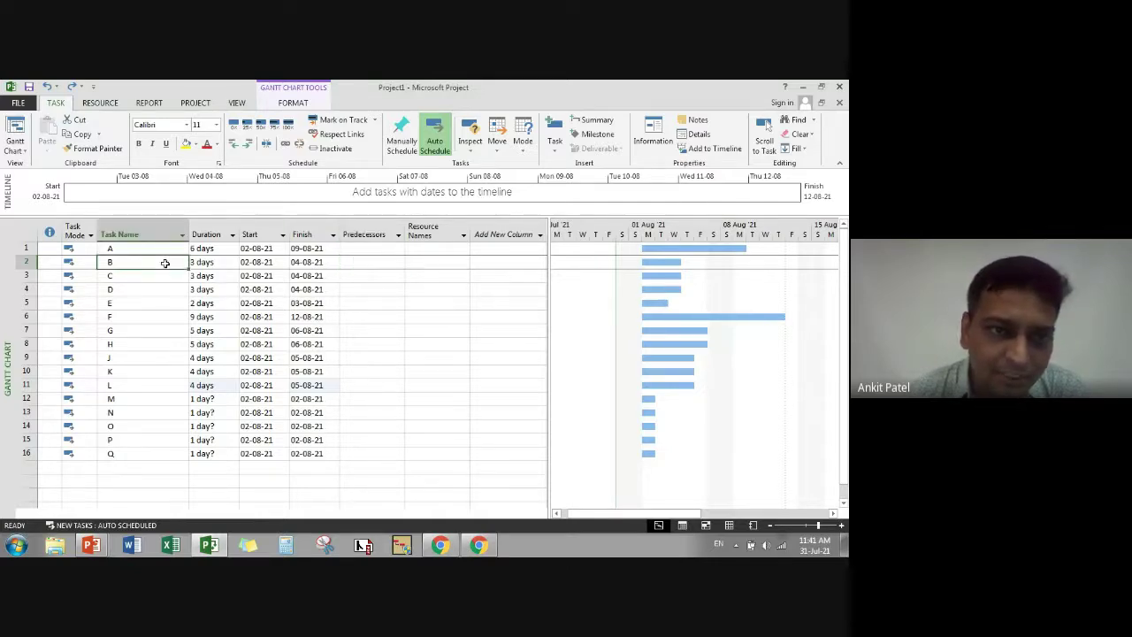
left_click(212, 266)
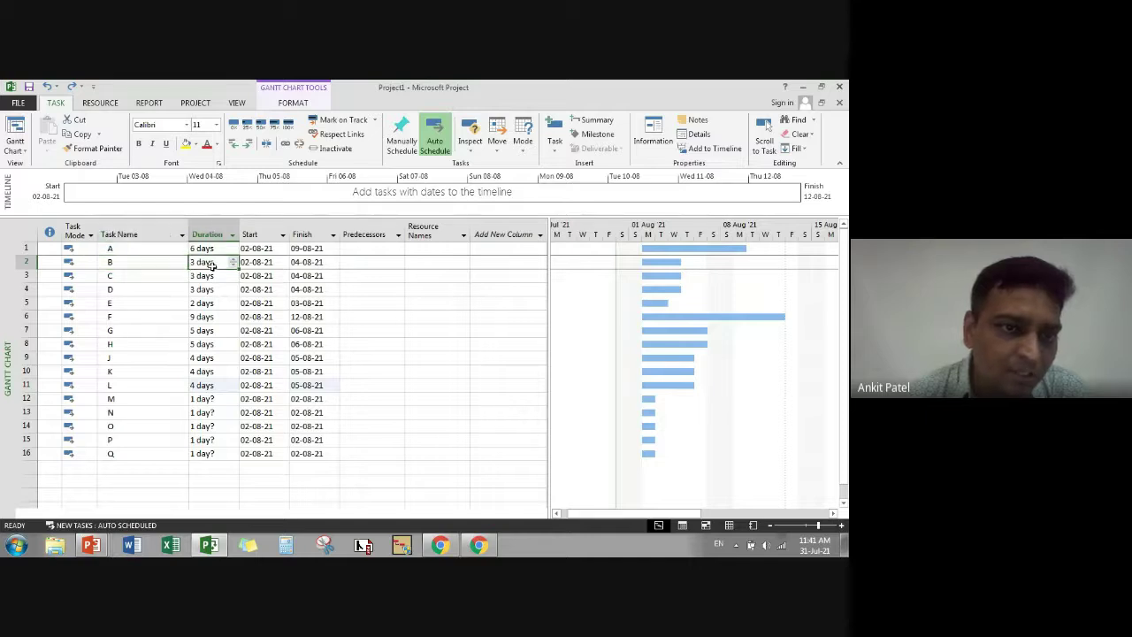
- Add task A as the predecessor of task B with a Finish-to-Start link and zero lag
double_click(157, 264)
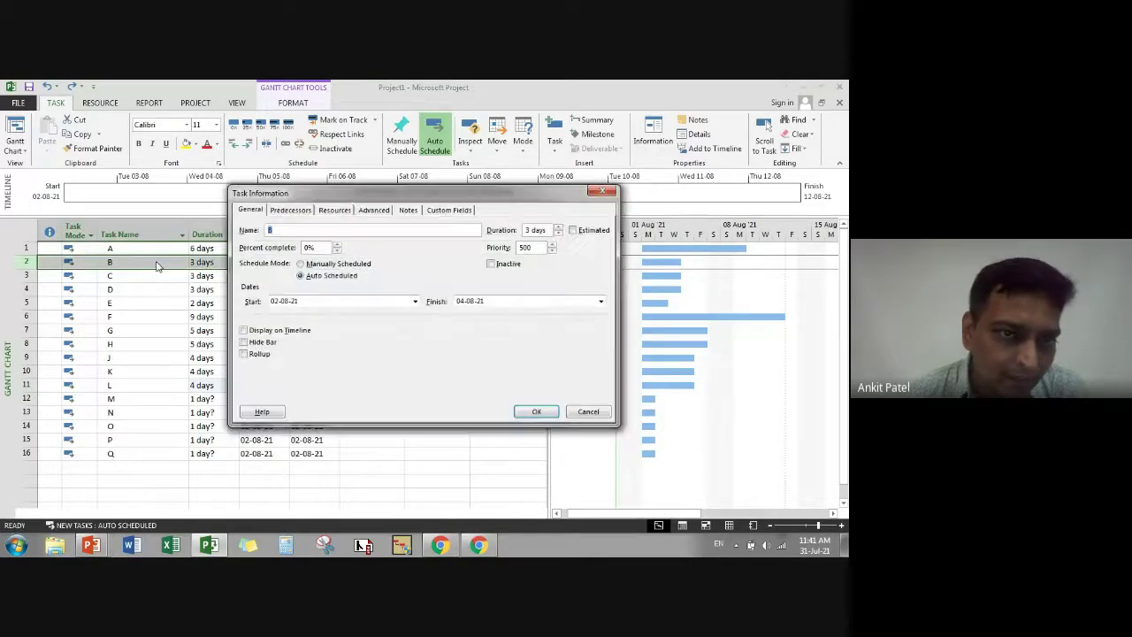
left_click(289, 211)
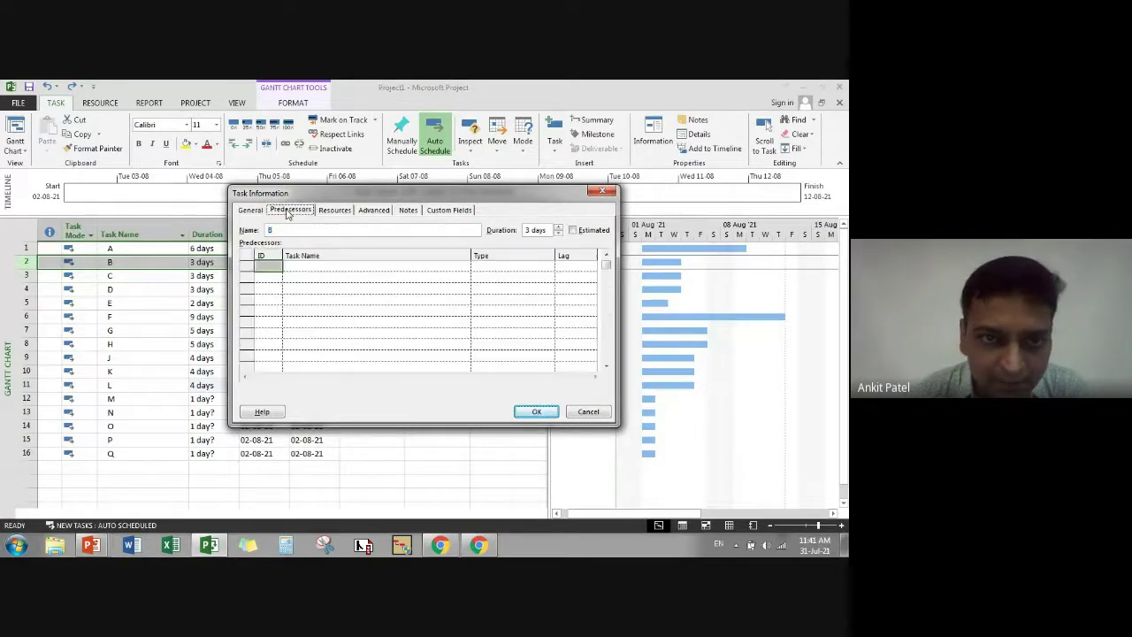
left_click(465, 264)
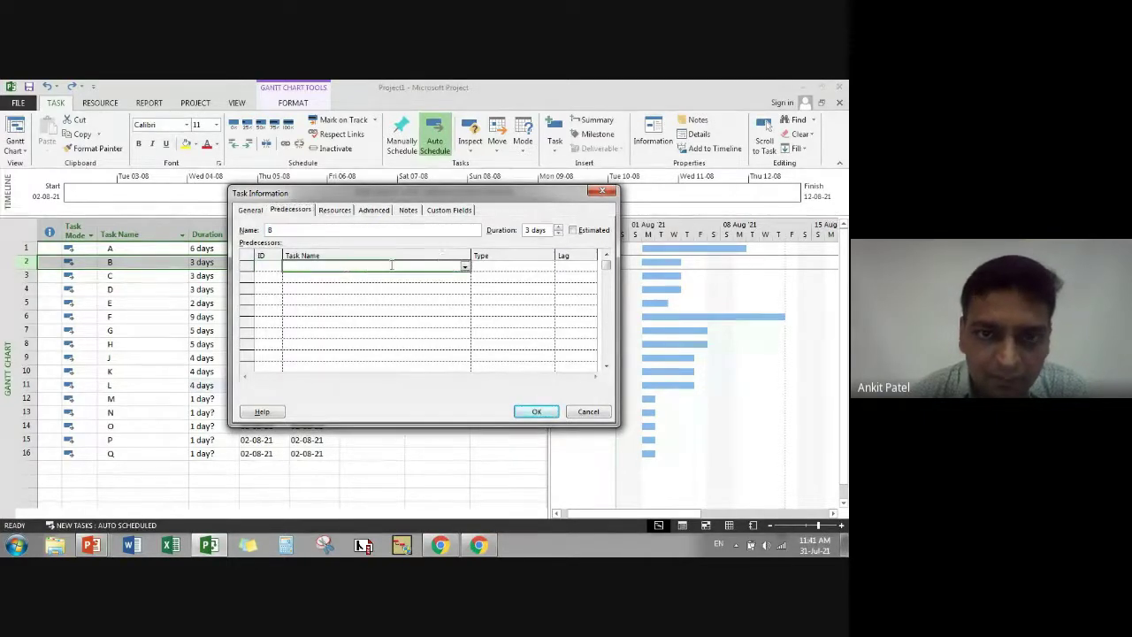
left_click(464, 266)
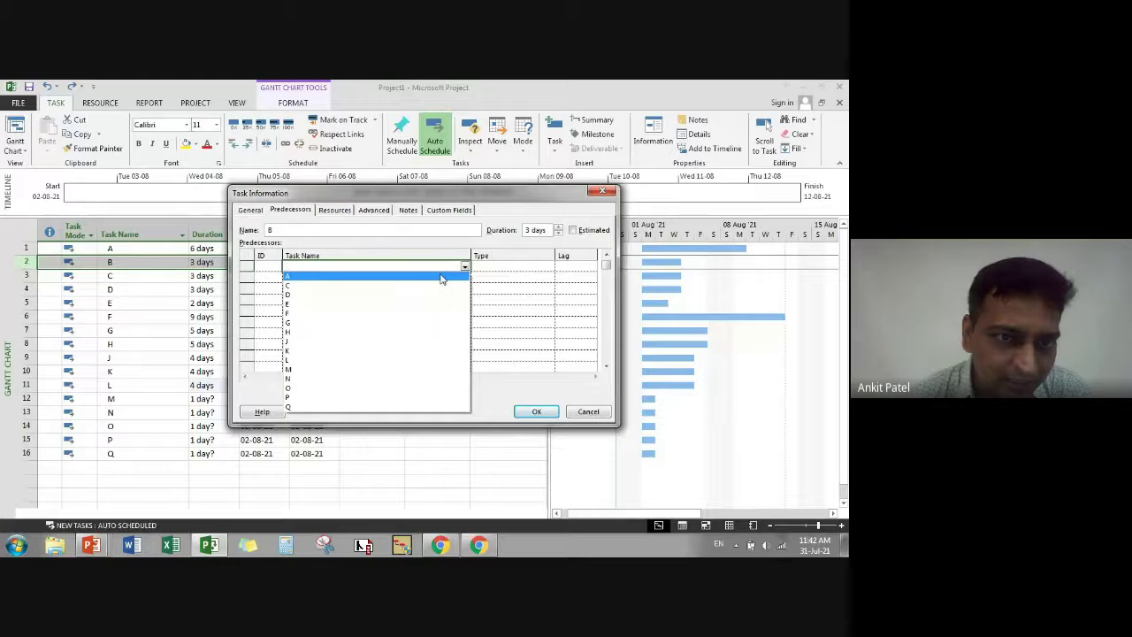
left_click(440, 277)
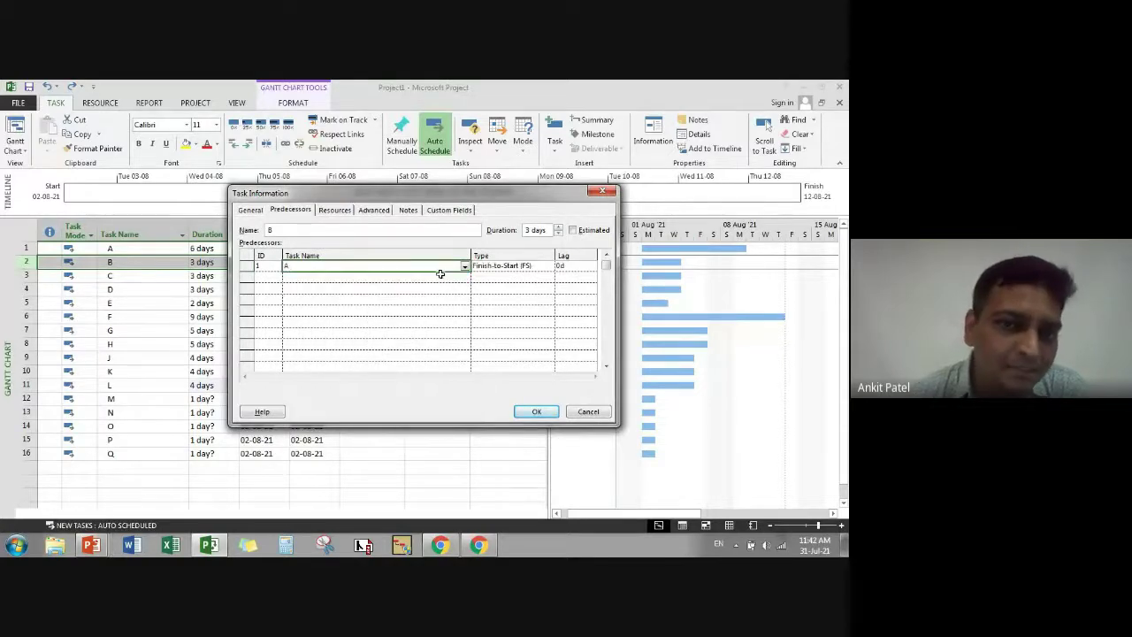
left_click(498, 267)
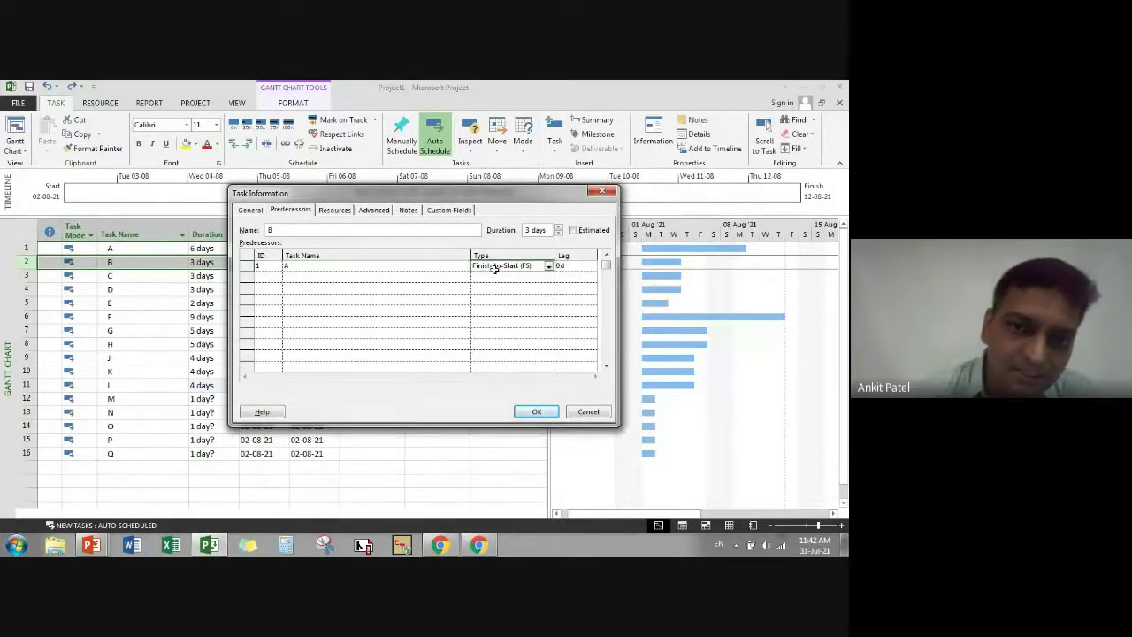
left_click(548, 266)
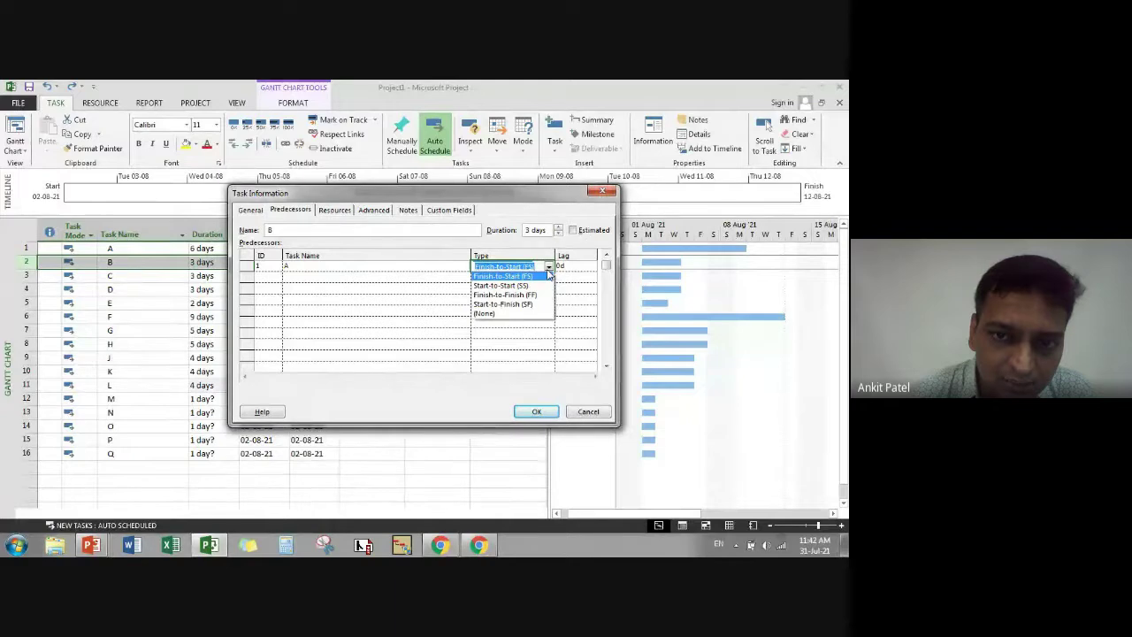
left_click(502, 277)
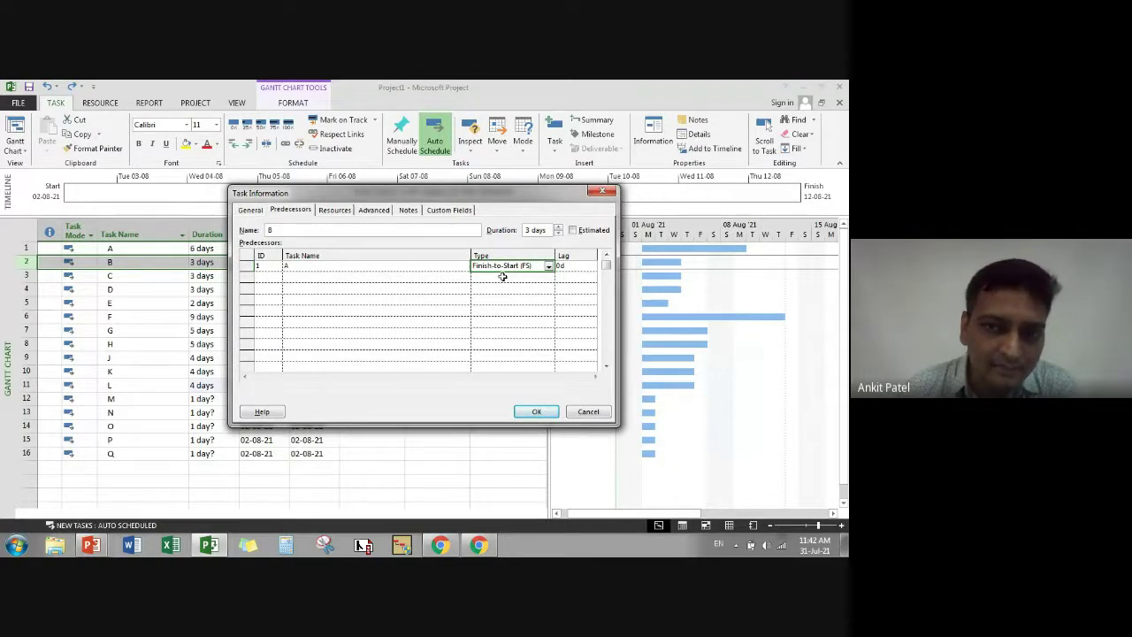
left_click(572, 266)
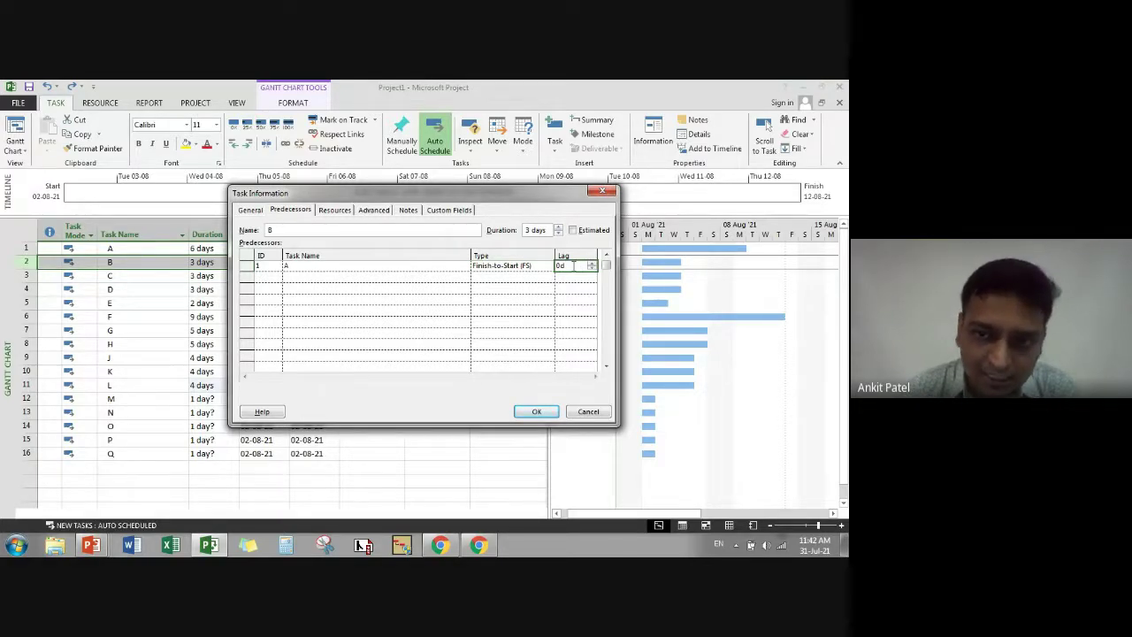
left_click(534, 412)
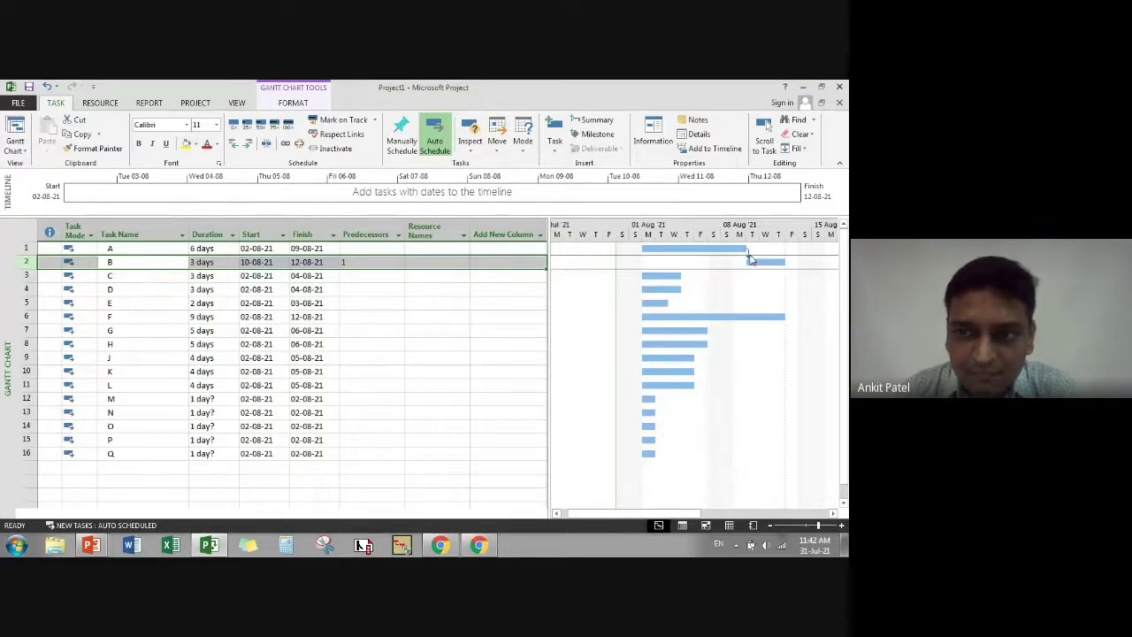
mouse_move(747, 250)
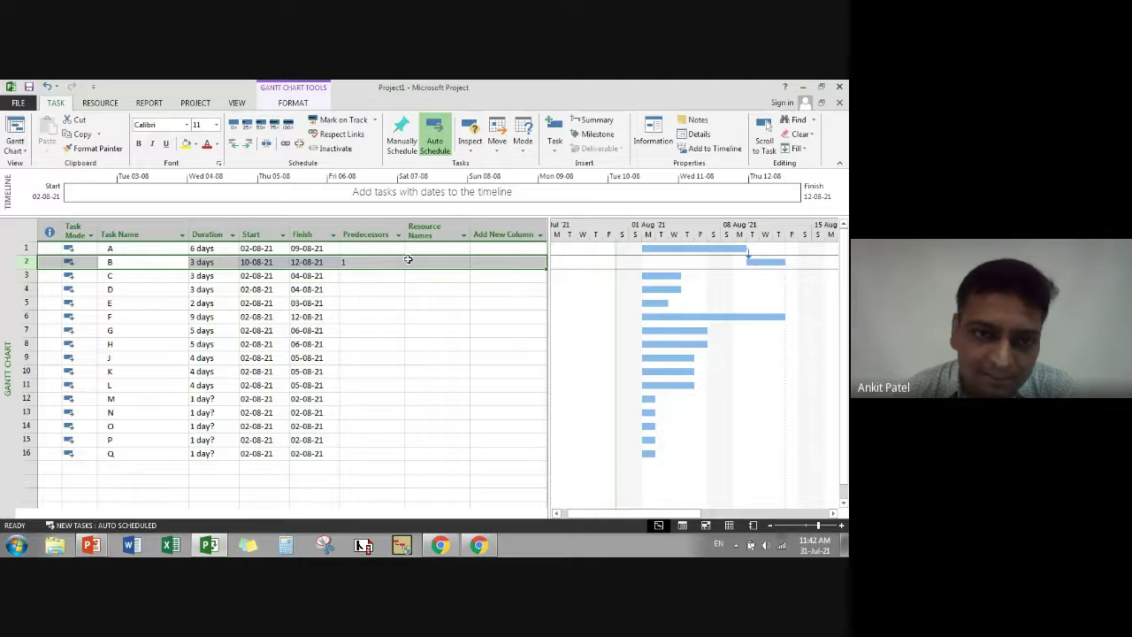
left_click(315, 289)
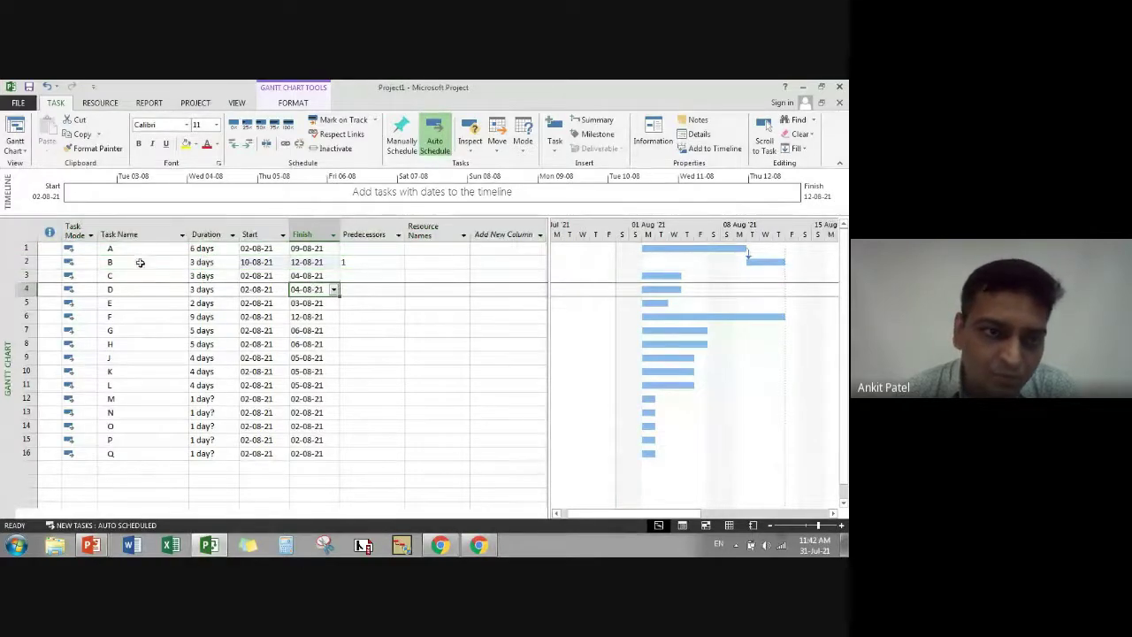
- Change task B's link to task A to Finish-to-Finish with a lag of 1 day
double_click(141, 264)
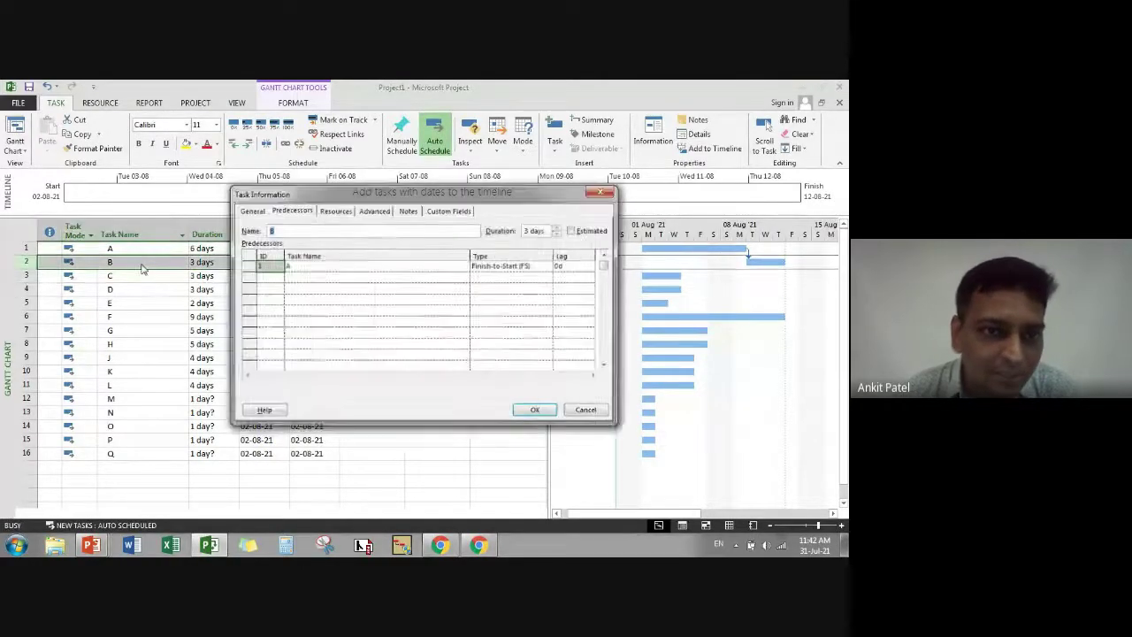
left_click(297, 216)
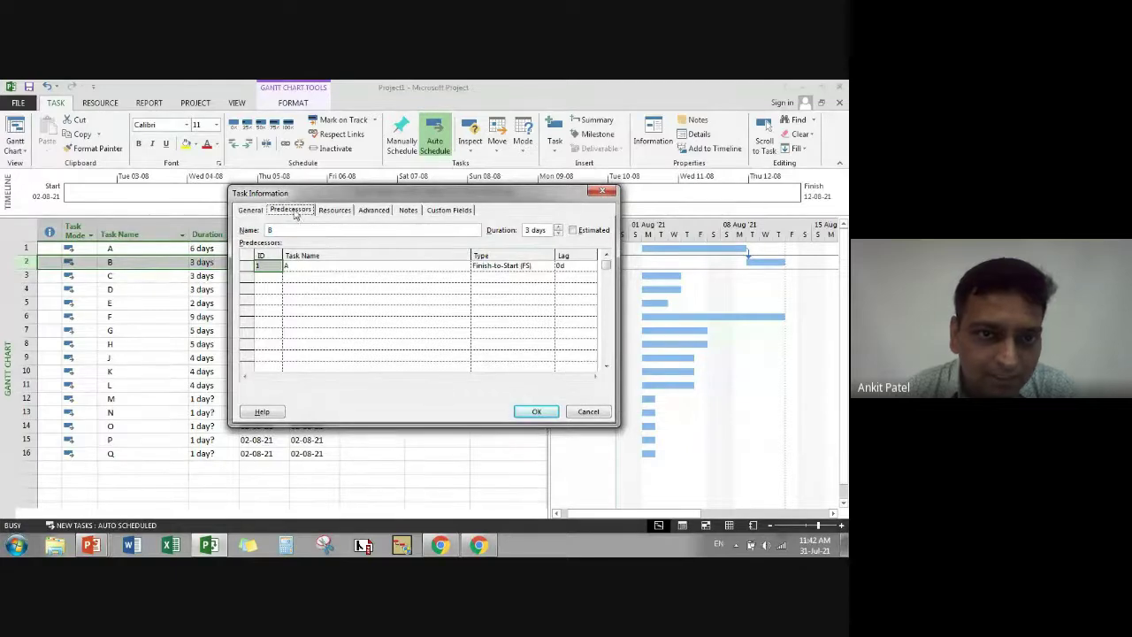
left_click(564, 268)
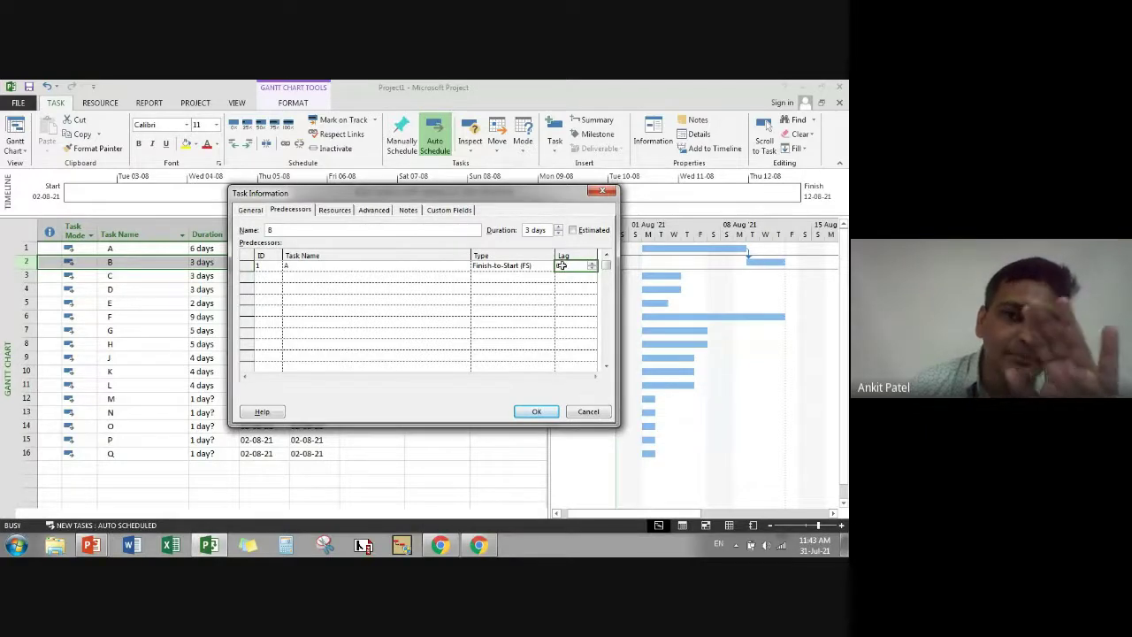
left_click(545, 266)
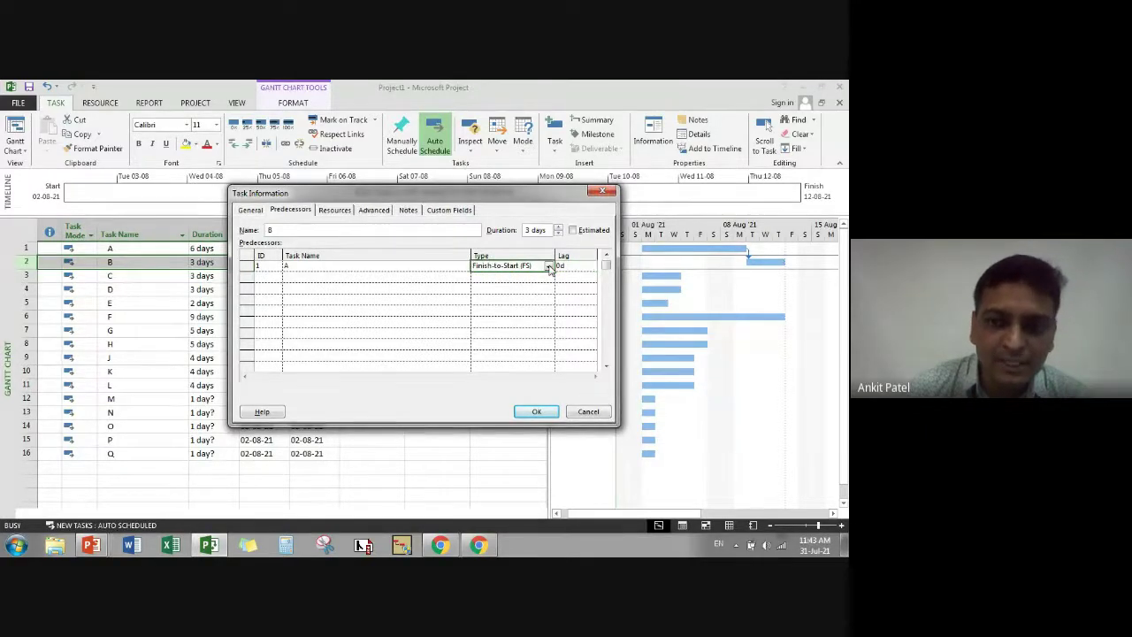
left_click(548, 267)
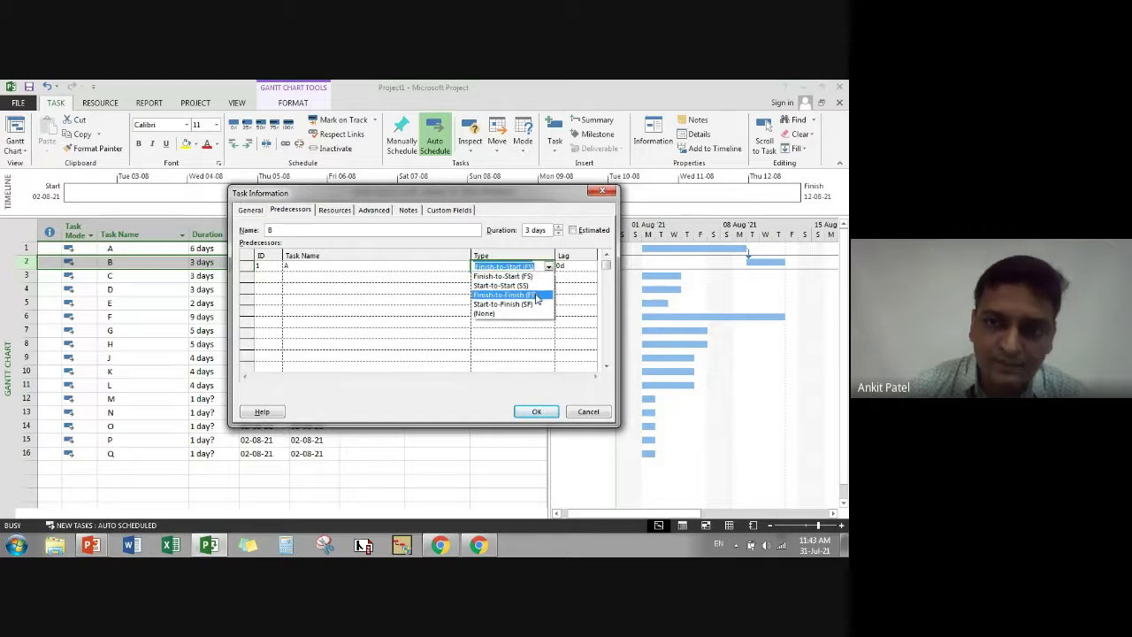
left_click(536, 299)
left_click(574, 268)
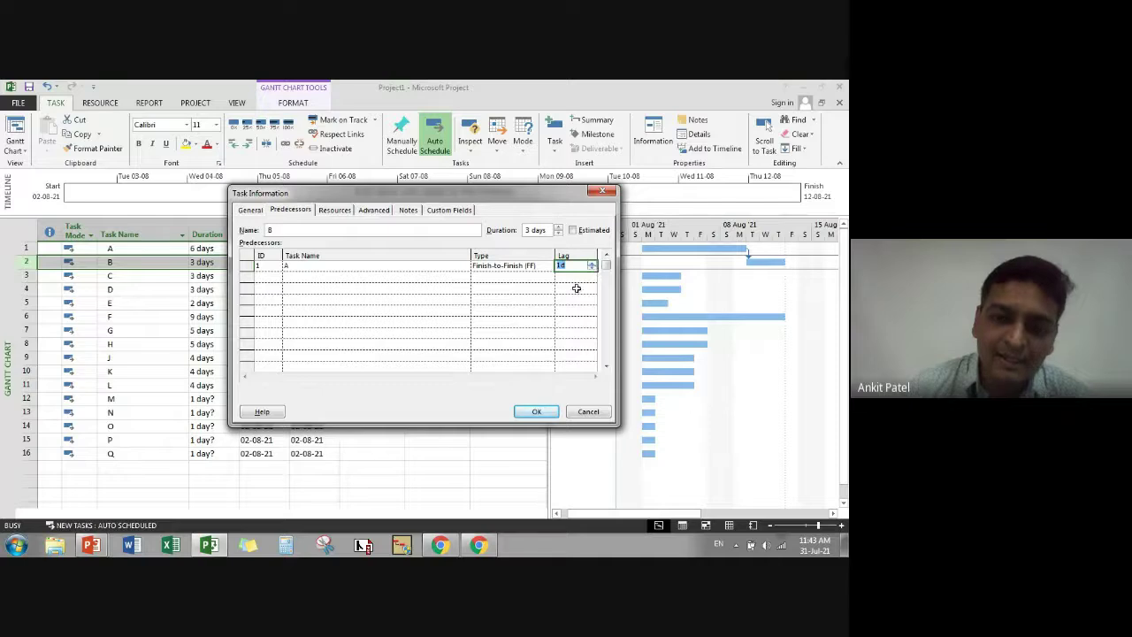
left_click(577, 289)
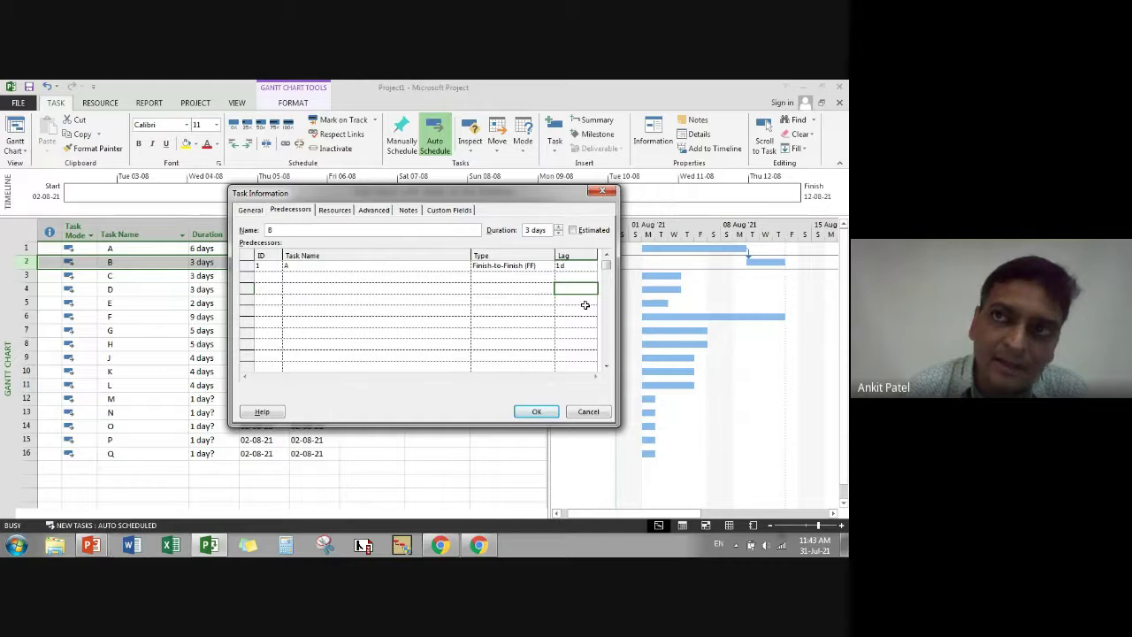
left_click(533, 412)
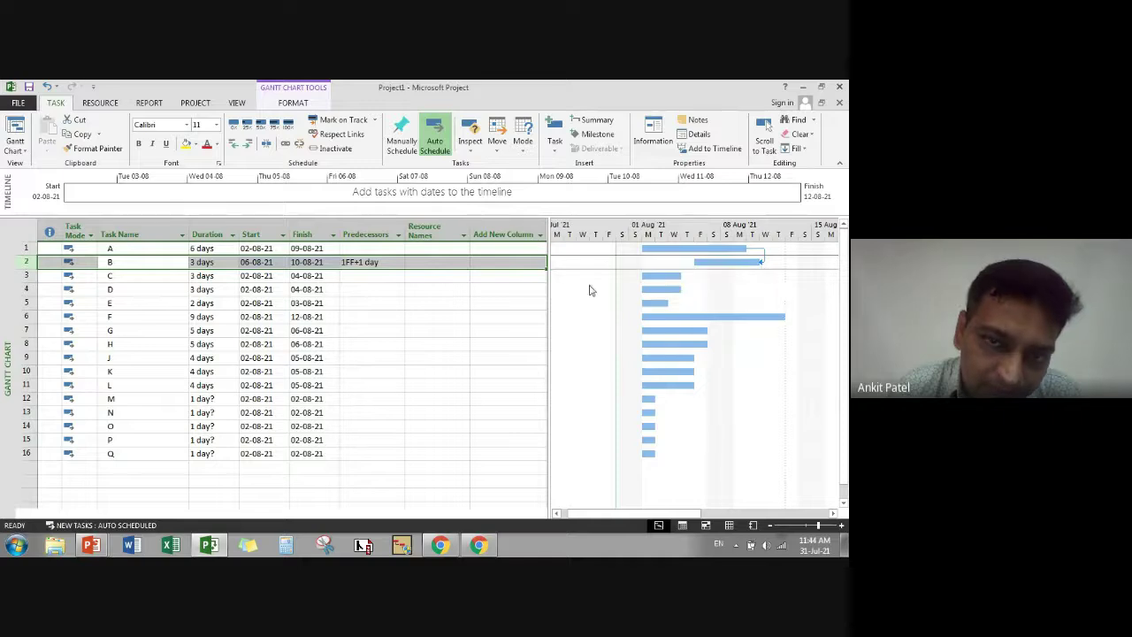
left_click(498, 313)
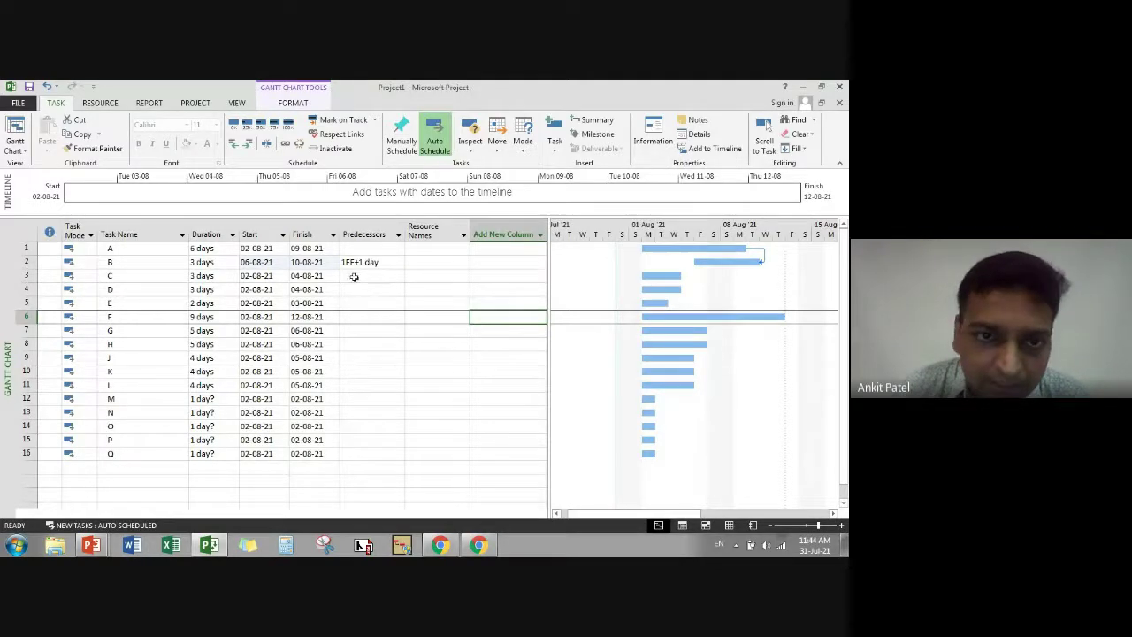
- Link tasks C to G in sequence by setting their predecessors to 2, 3, 4, 5 and 6
left_click(354, 275)
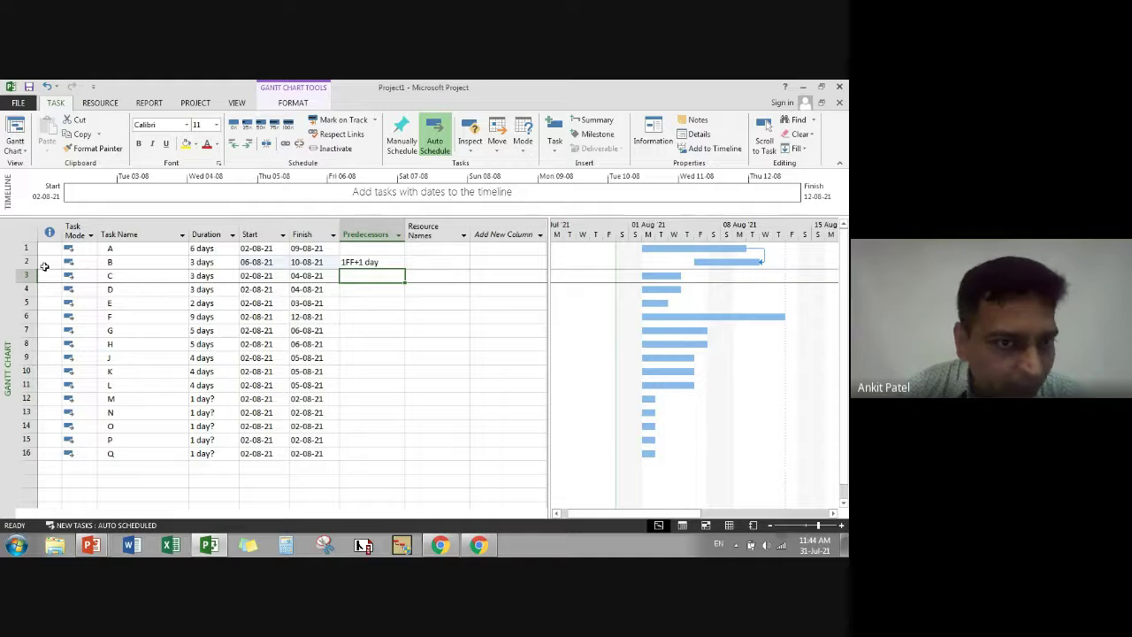
type("2")
key("Return")
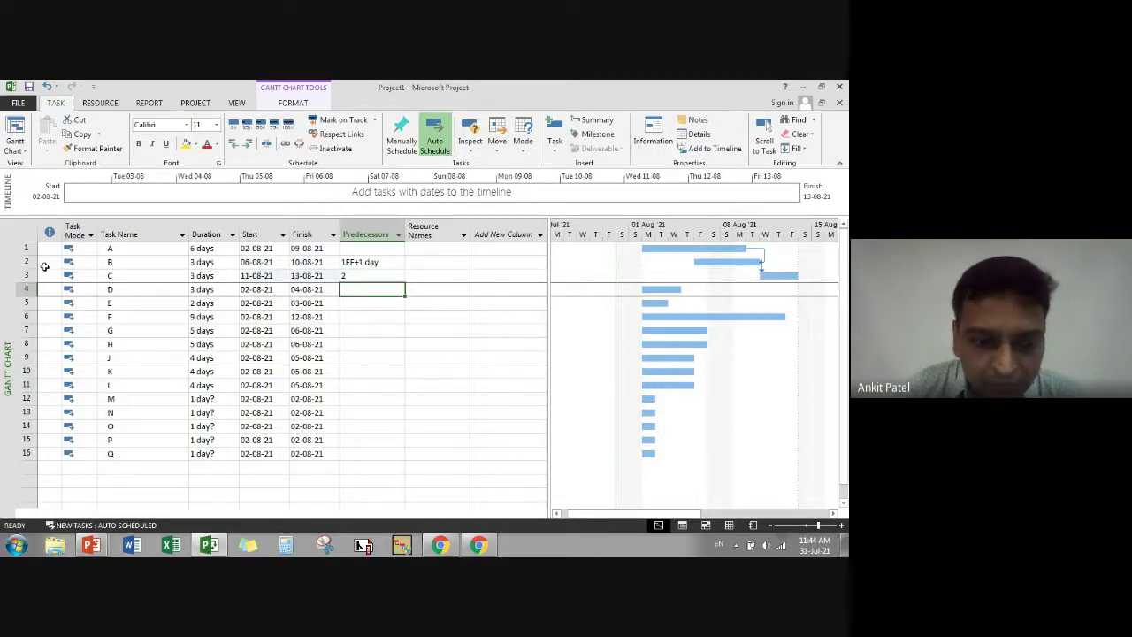
type("3")
key("Return")
type("4")
key("Return")
type("5")
key("Return")
type("6")
key("Return")
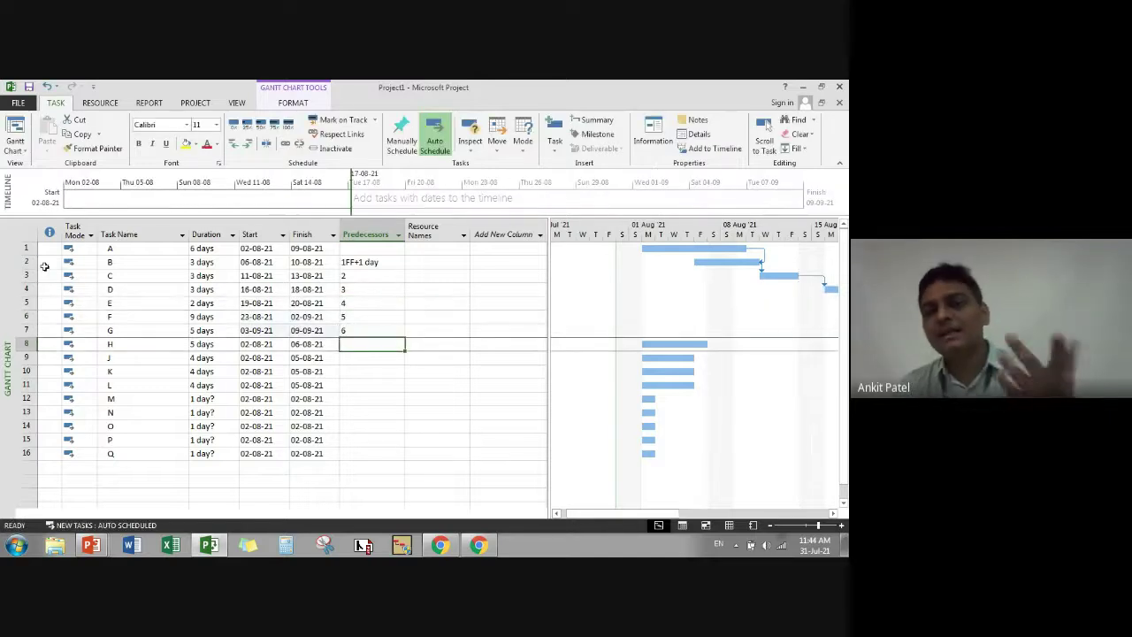
key("Up")
key("Up")
key("Up")
key("Up")
key("Up")
key("Up")
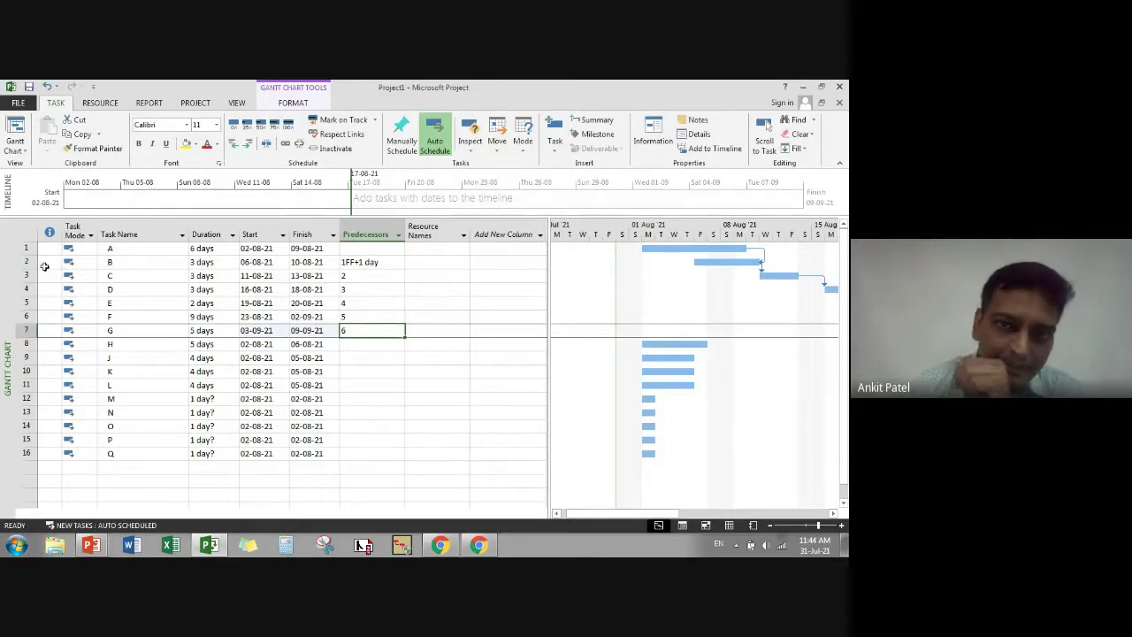
key("Down")
key("Down")
key("Up")
key("Up")
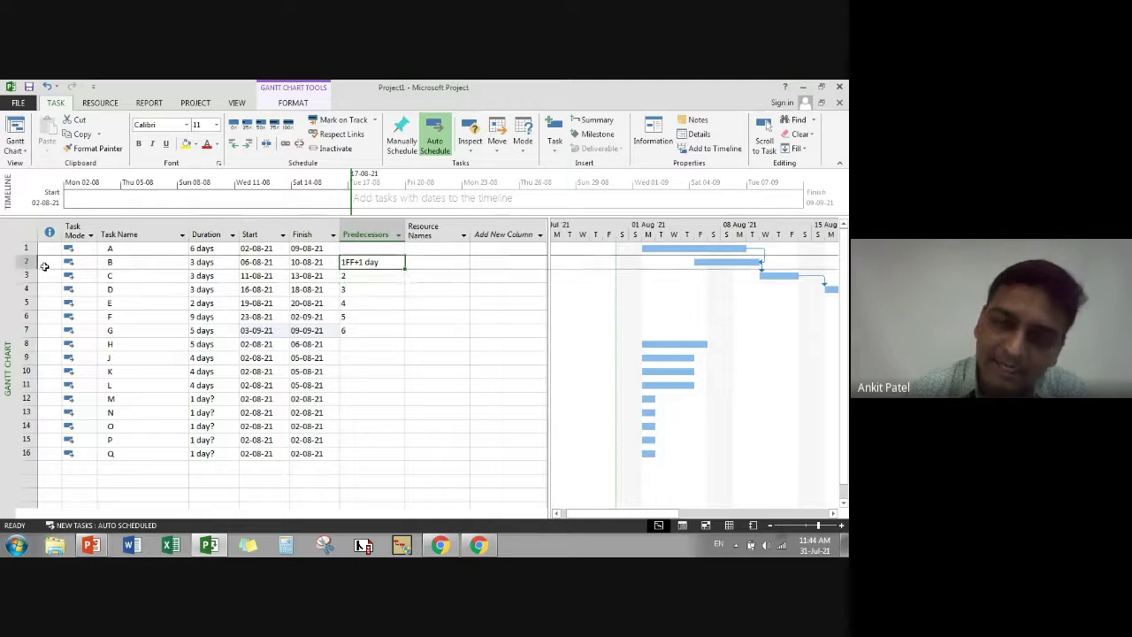
key("Down")
key("Up")
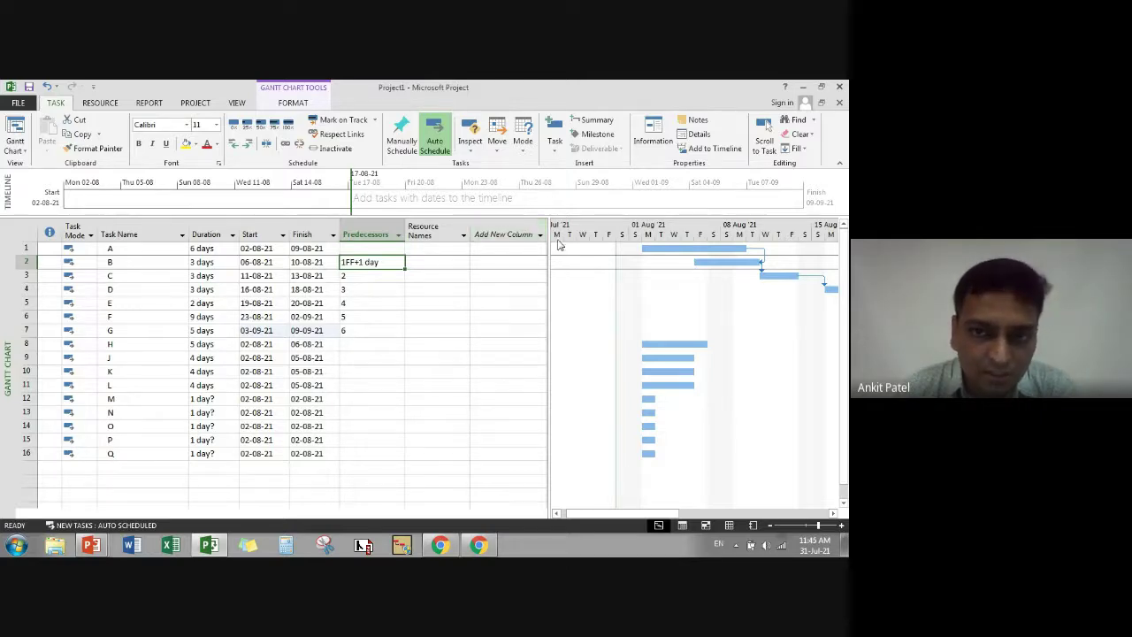
- Widen the Gantt chart area by narrowing the task table so that it ends within the Resource Names column
left_click_drag(469, 235, 413, 241)
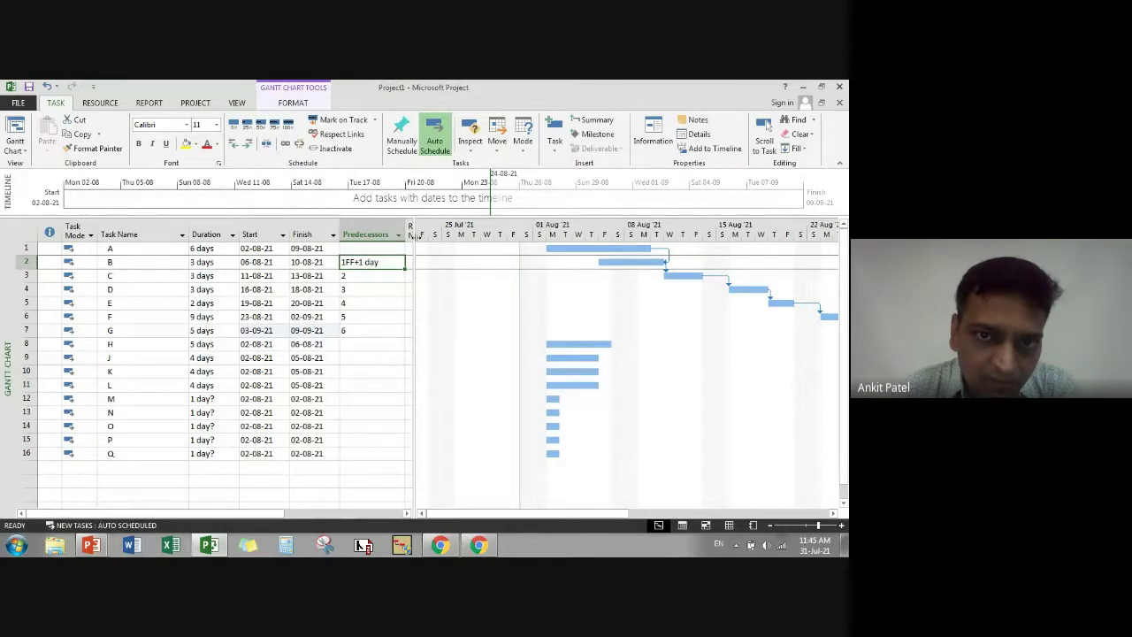
left_click_drag(412, 235, 462, 243)
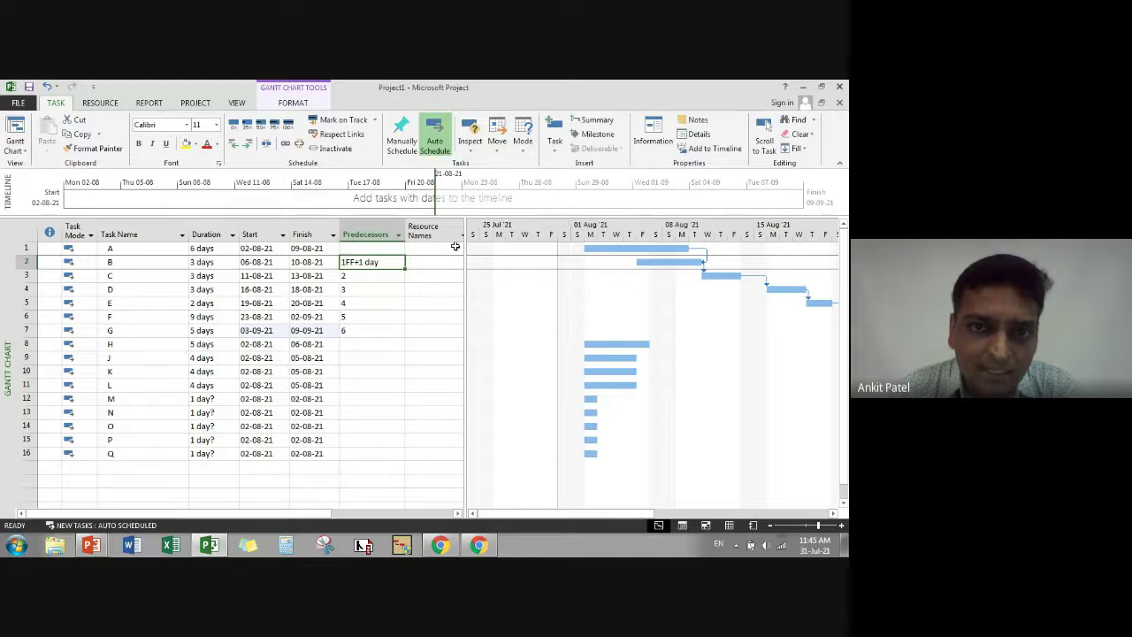
left_click(446, 231)
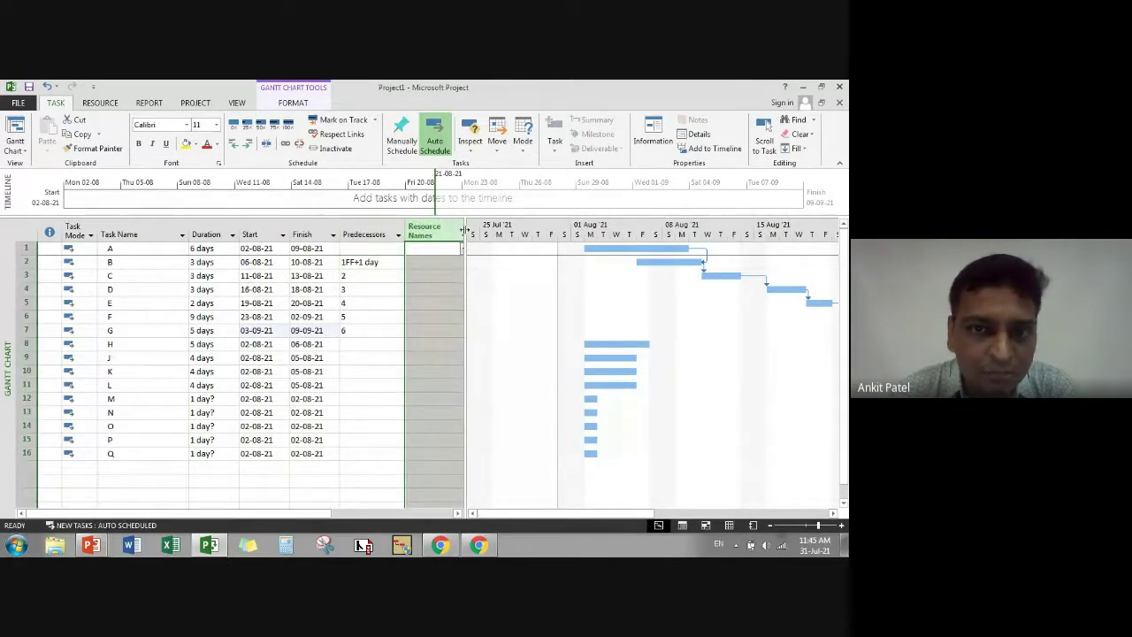
left_click_drag(464, 229, 445, 230)
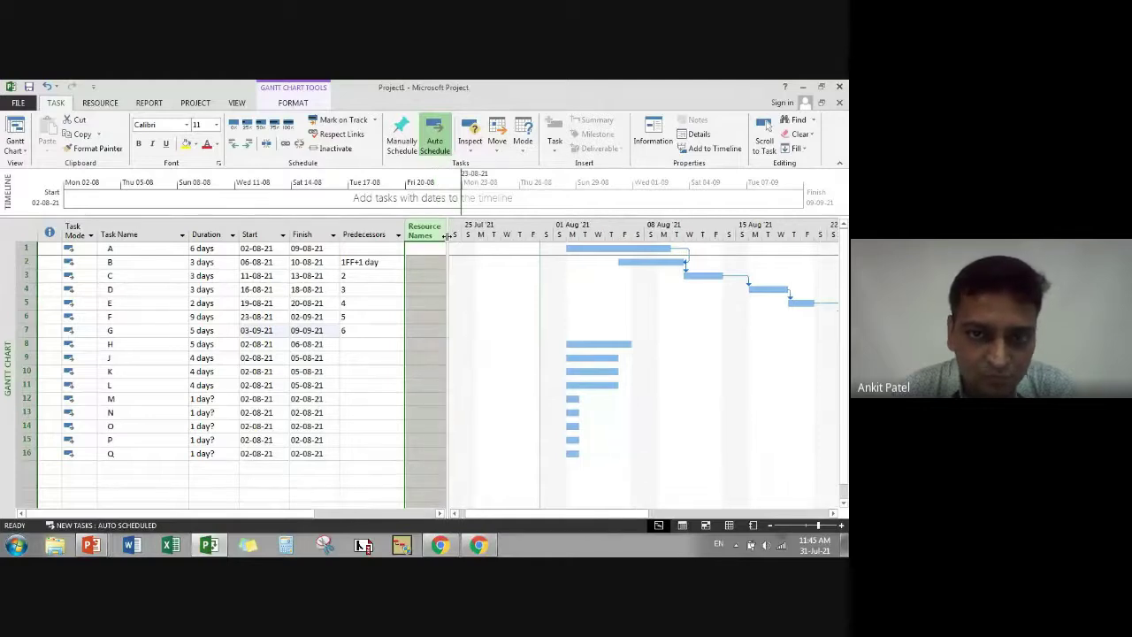
left_click(371, 275)
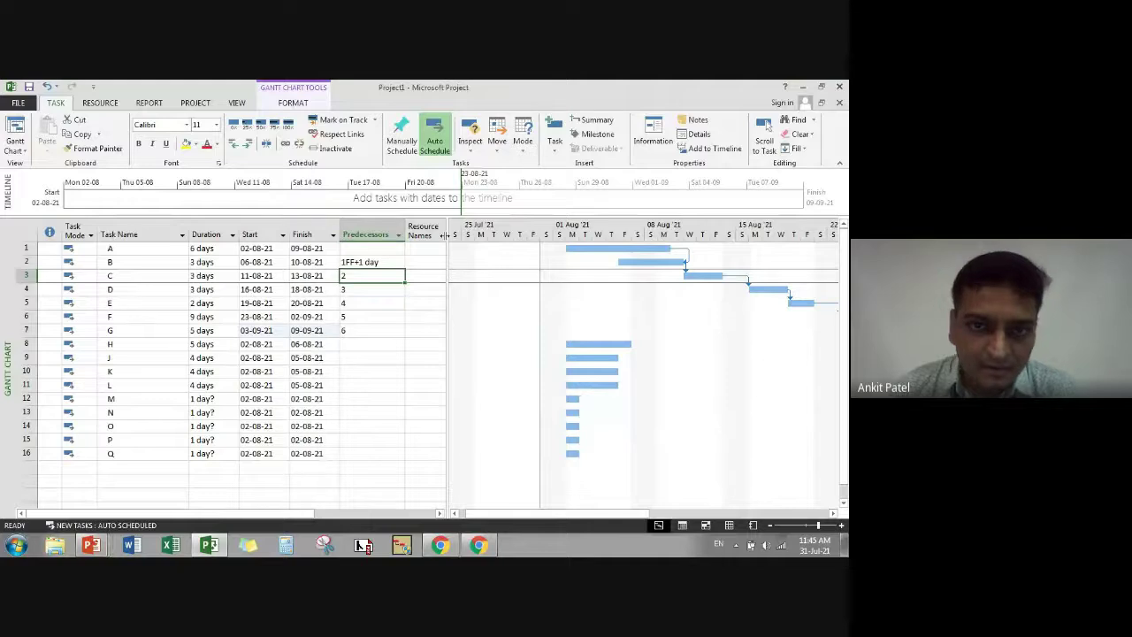
left_click_drag(443, 234, 439, 233)
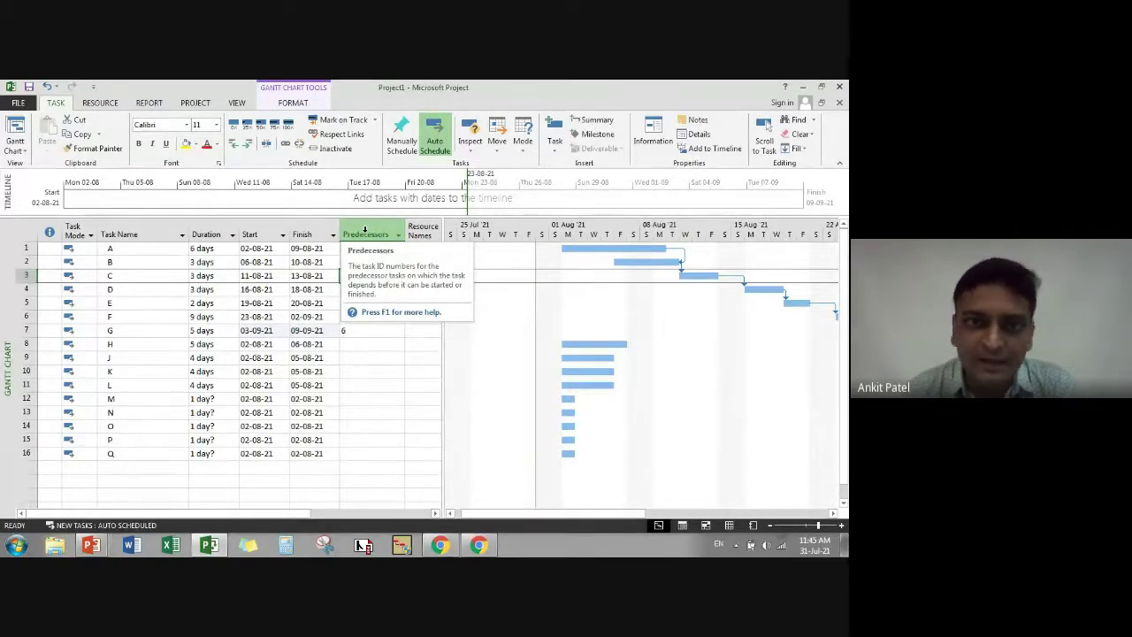
left_click(292, 103)
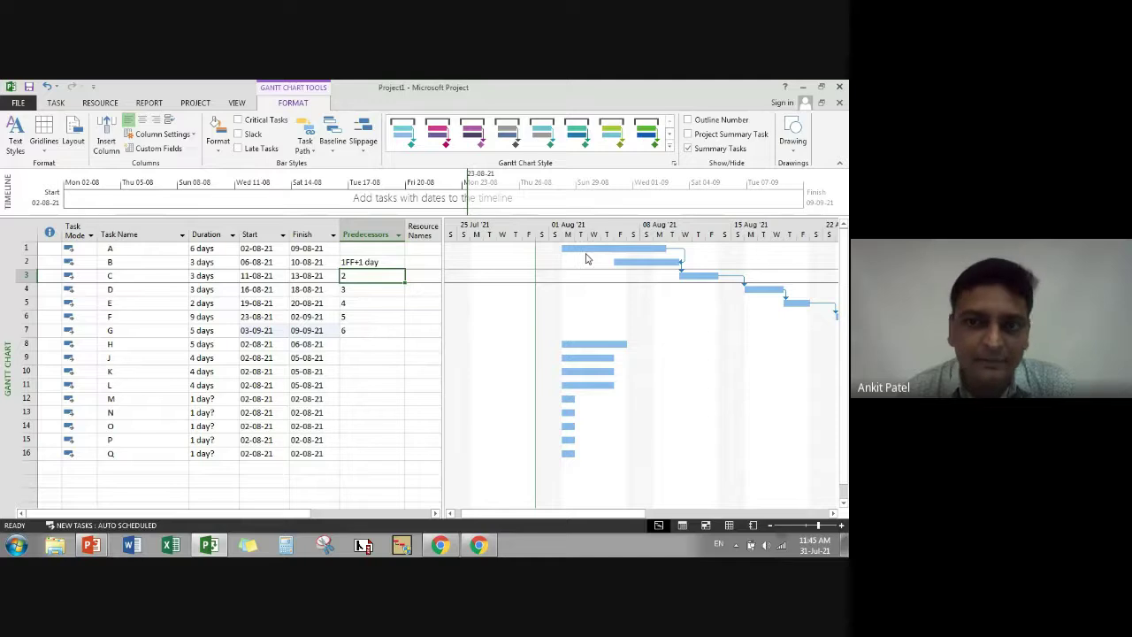
mouse_move(613, 250)
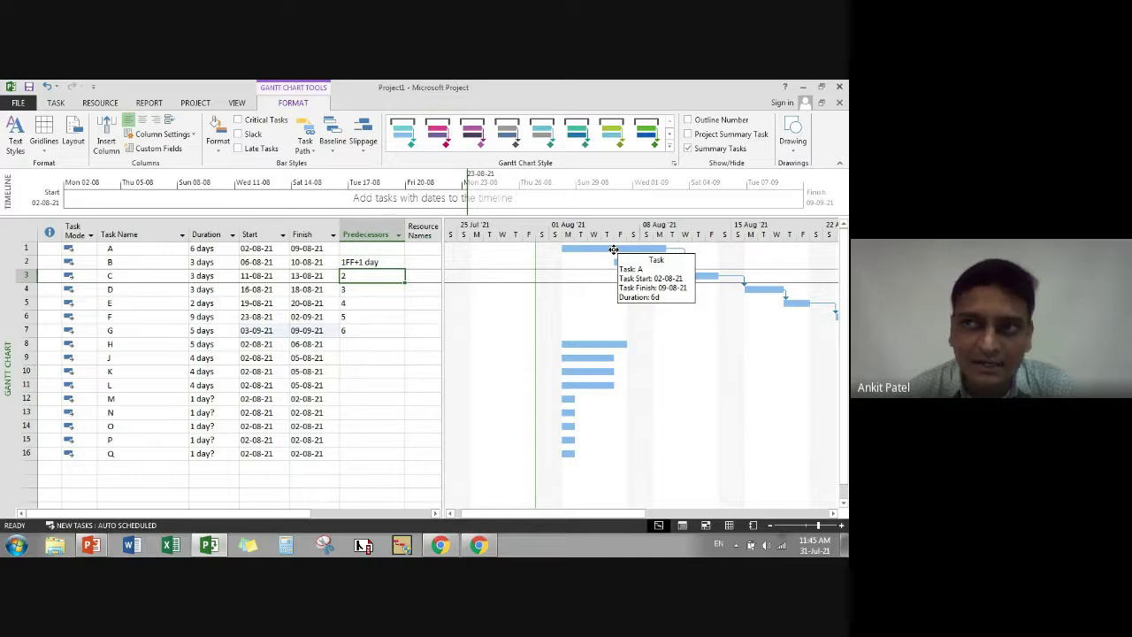
left_click(220, 155)
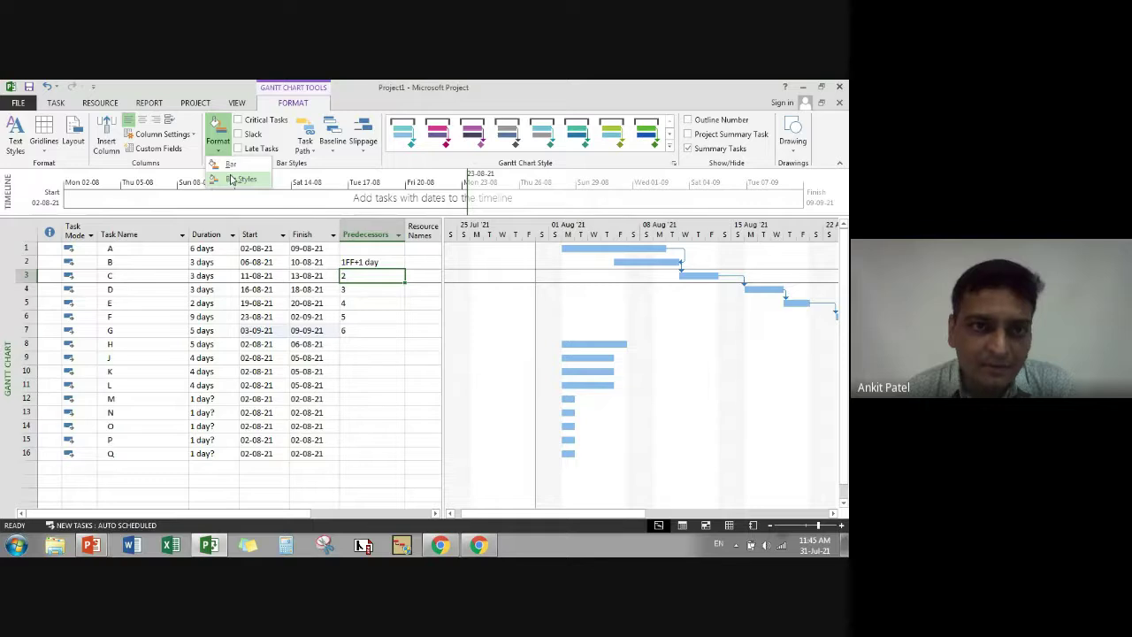
left_click(232, 165)
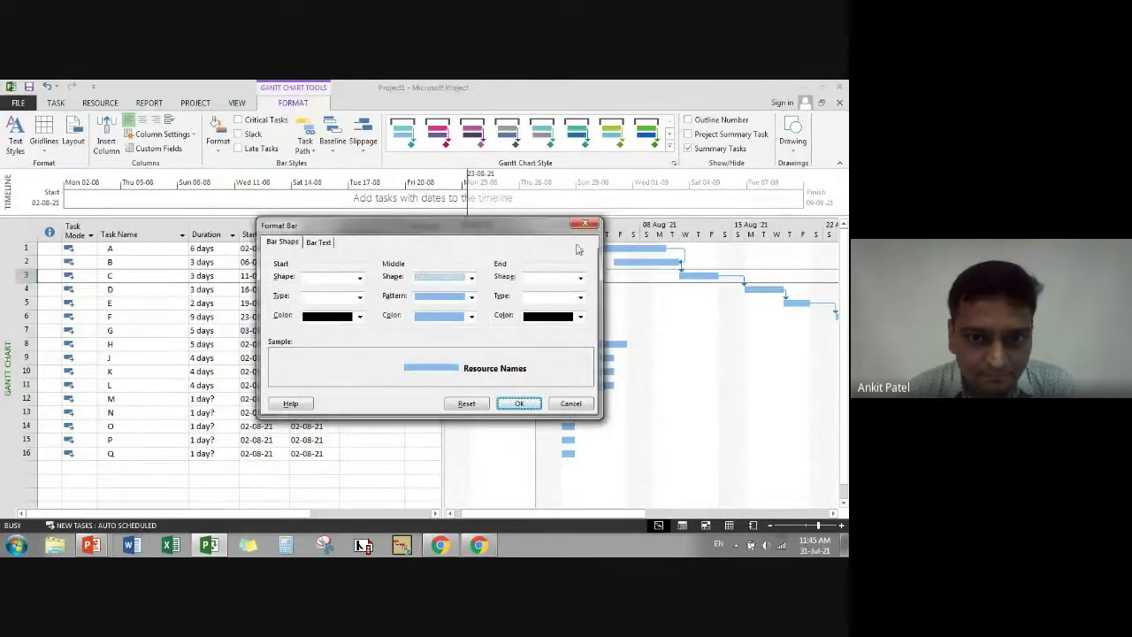
left_click(591, 228)
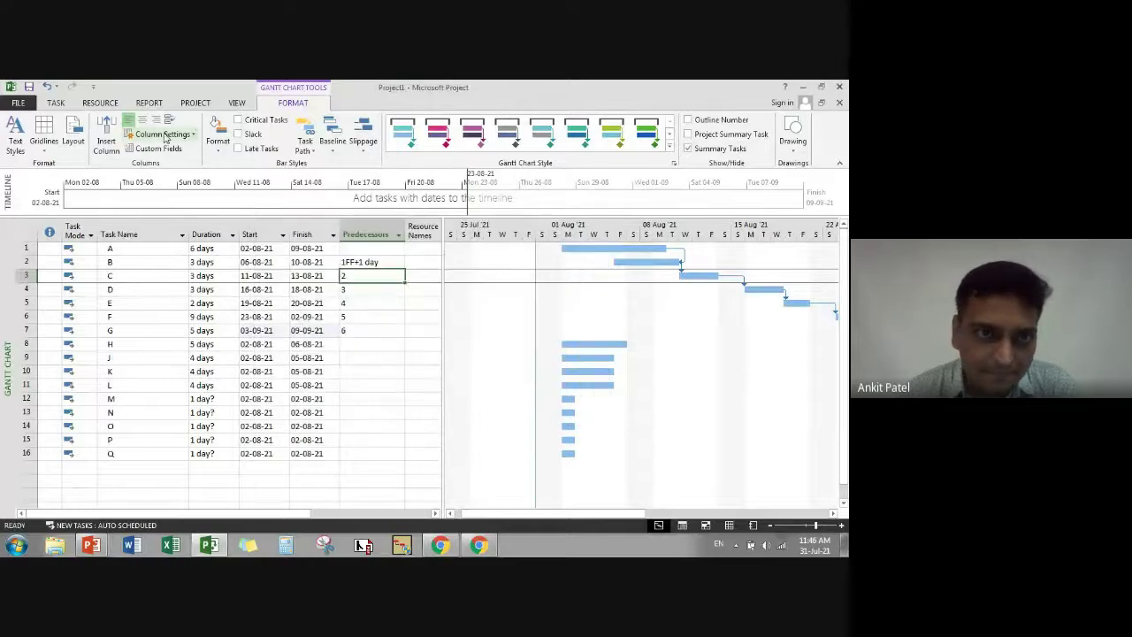
- In the Bar Styles for normal tasks, set the left bar text to Start and the right bar text to Finish
left_click(218, 146)
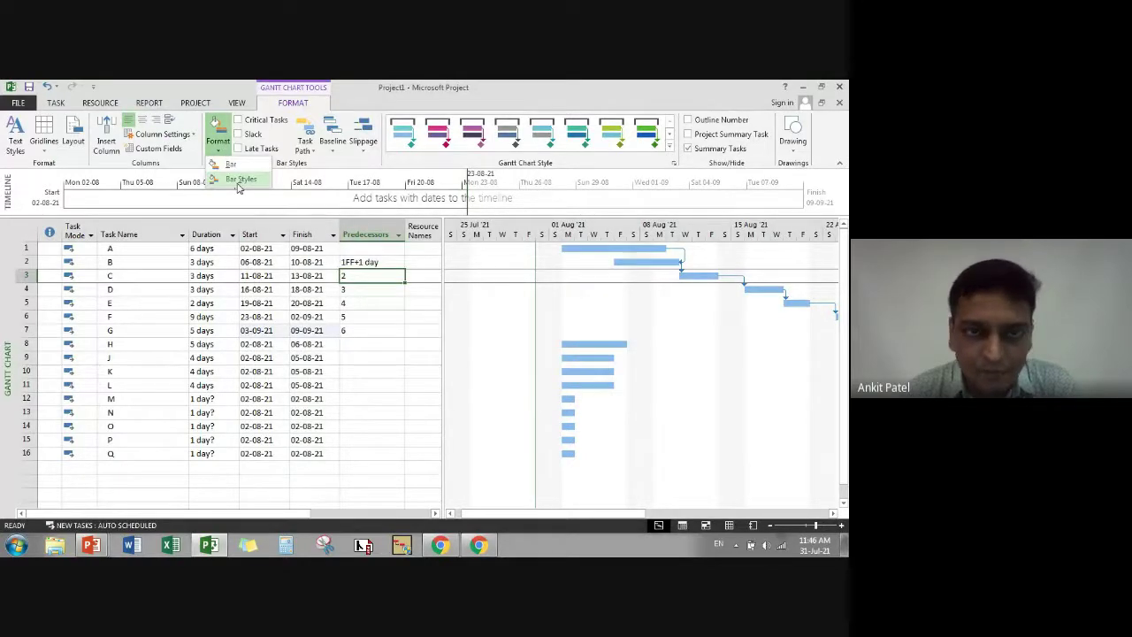
left_click(237, 180)
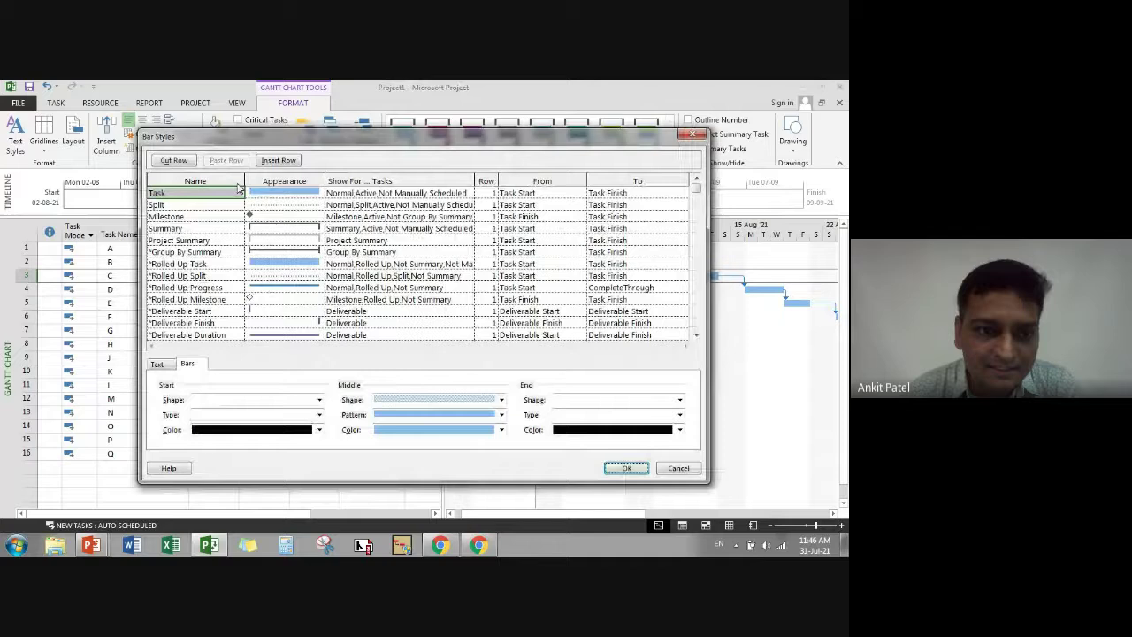
left_click(161, 366)
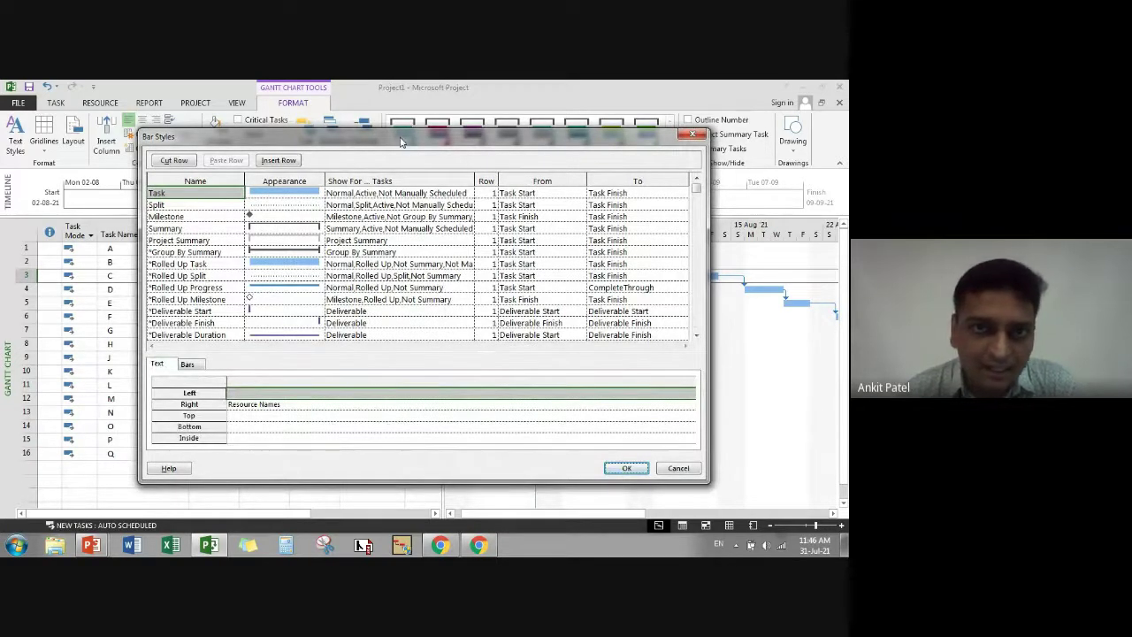
left_click_drag(398, 143, 353, 135)
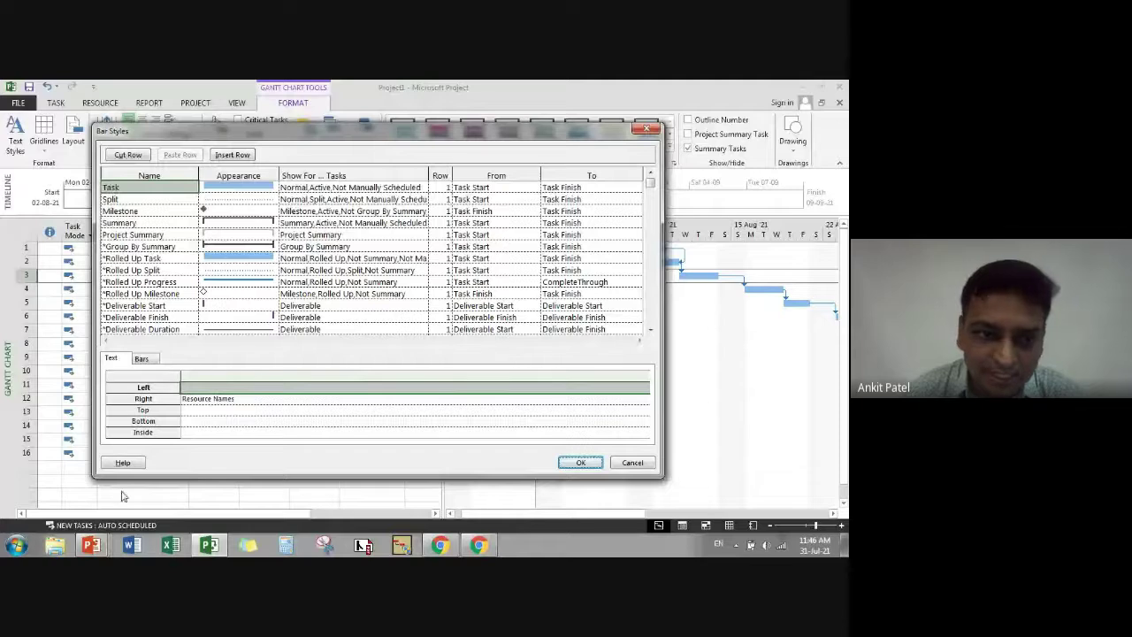
left_click(209, 397)
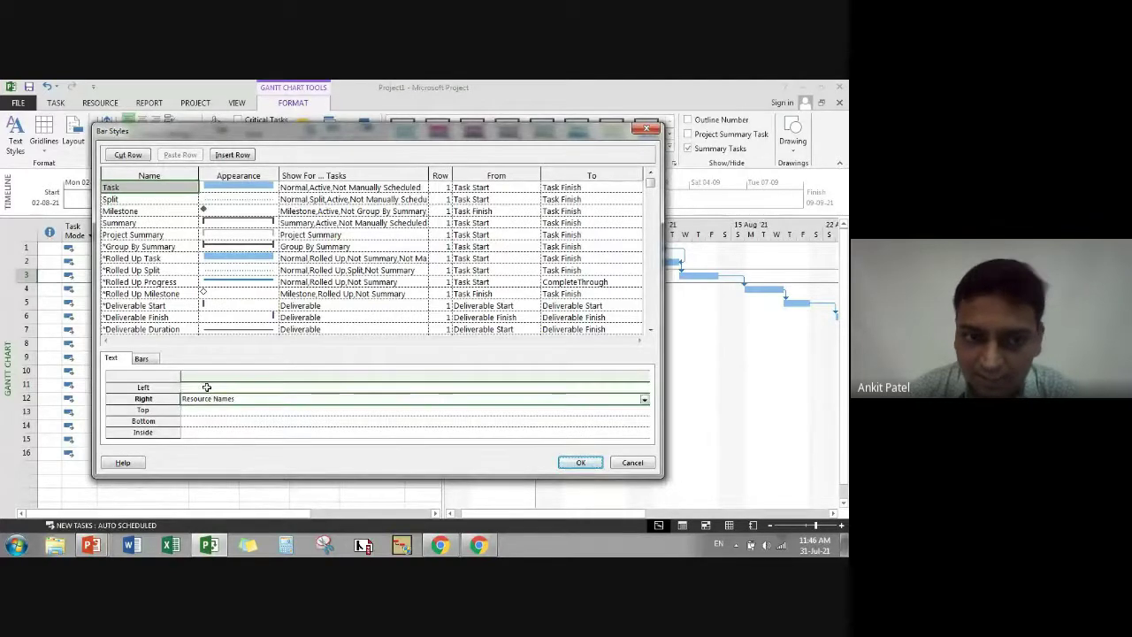
left_click(207, 387)
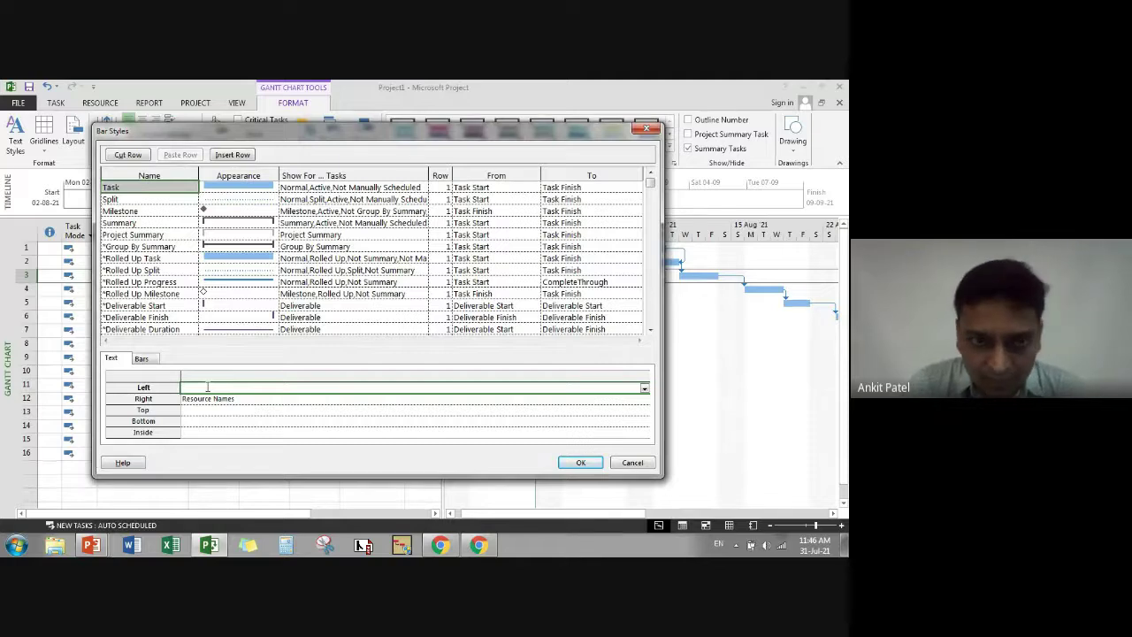
type("S")
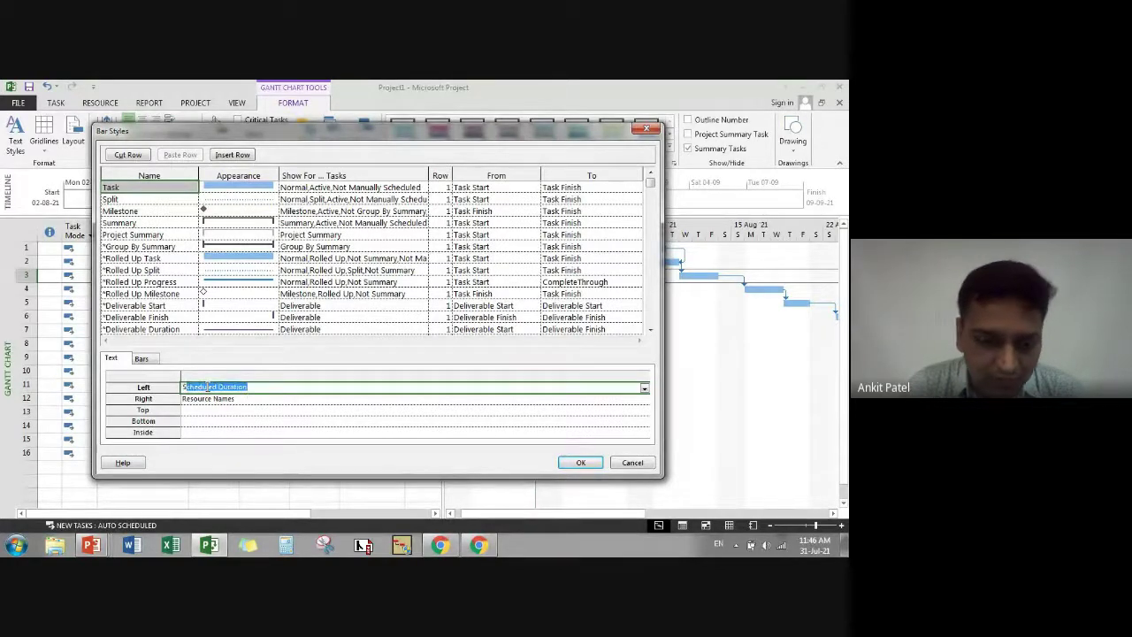
type("tart")
key("Return")
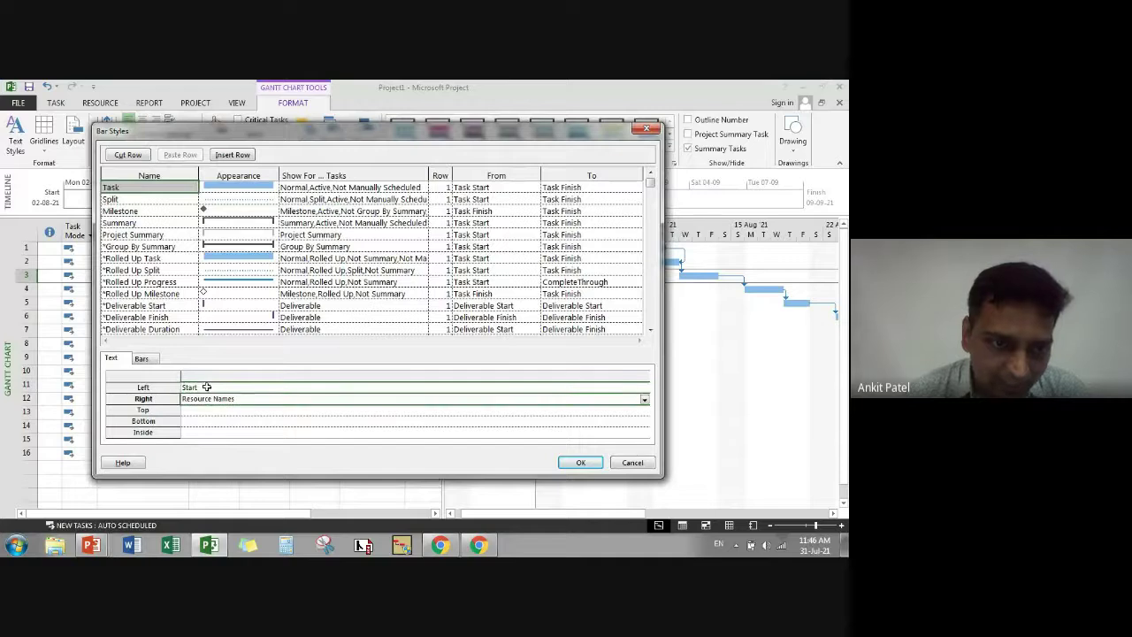
type("Finish")
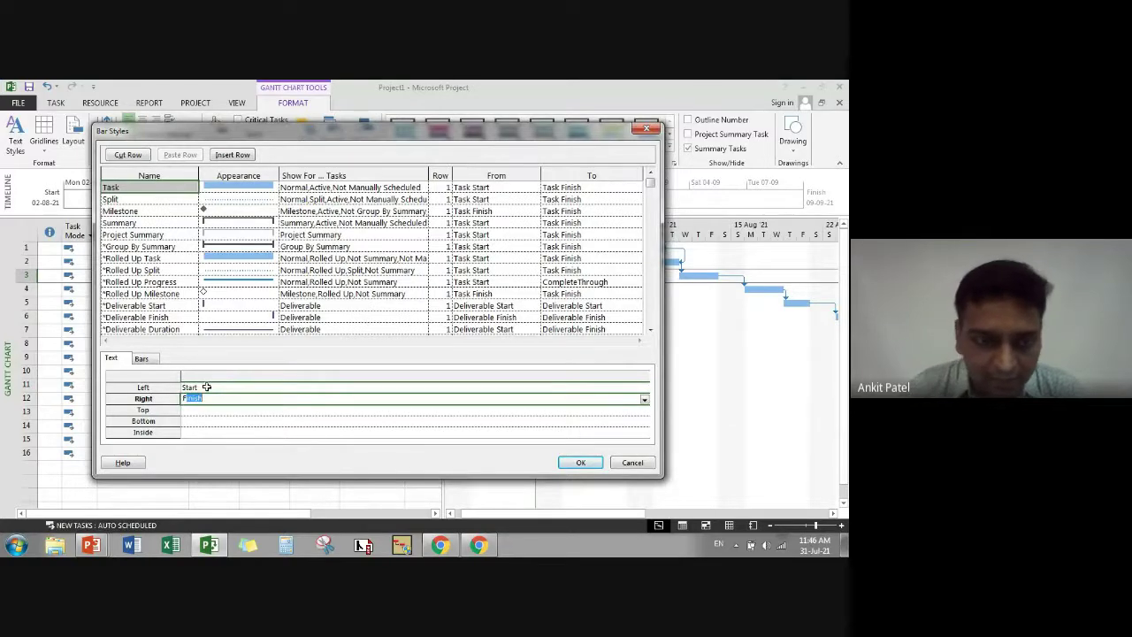
key("Return")
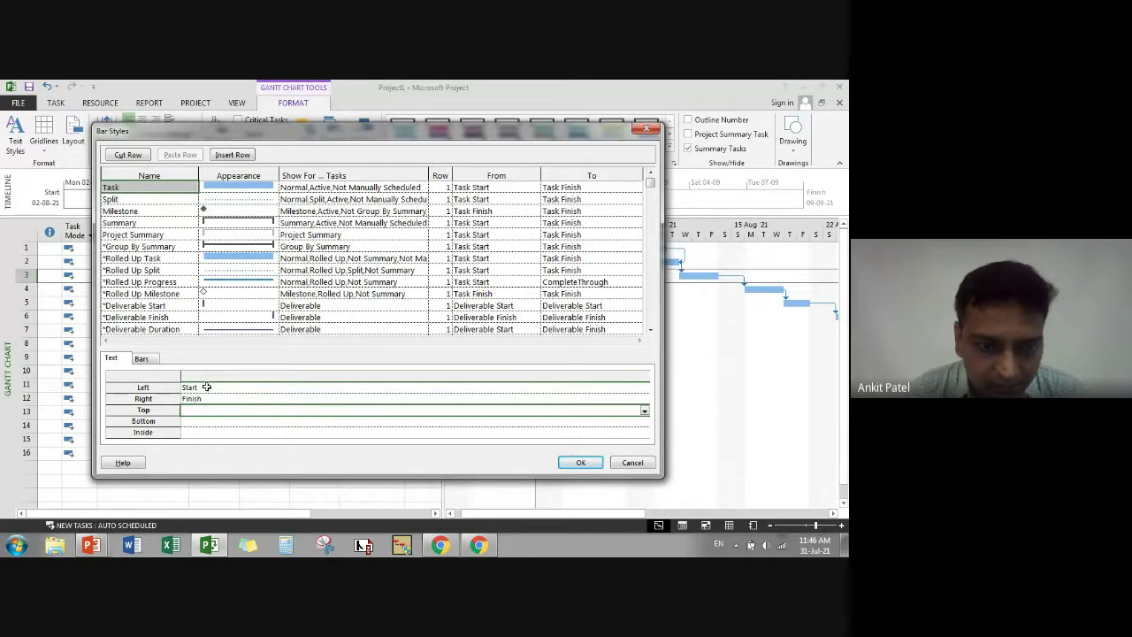
- Try to set the top text of the Task bar style to "Activity name"
type("Acti")
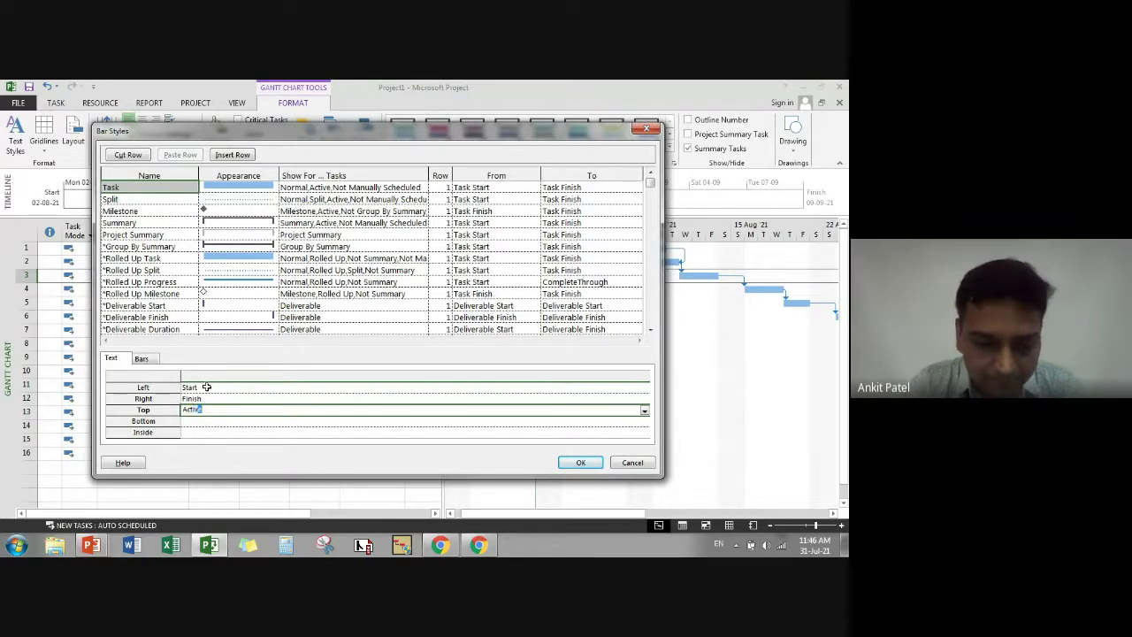
key("End")
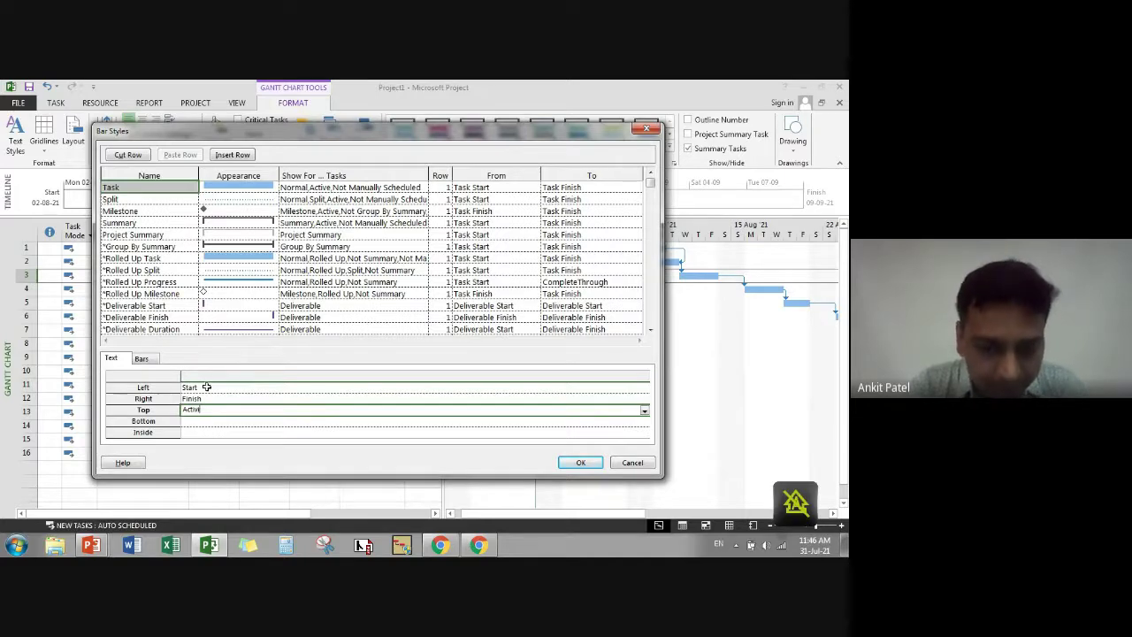
type("name")
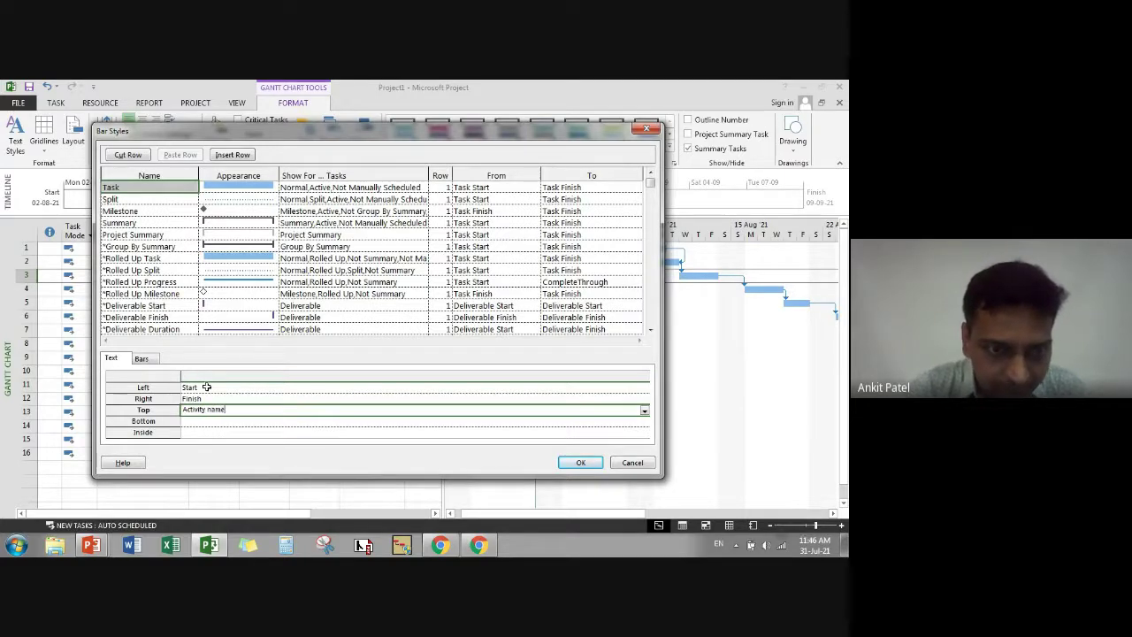
key("Return")
key("Return")
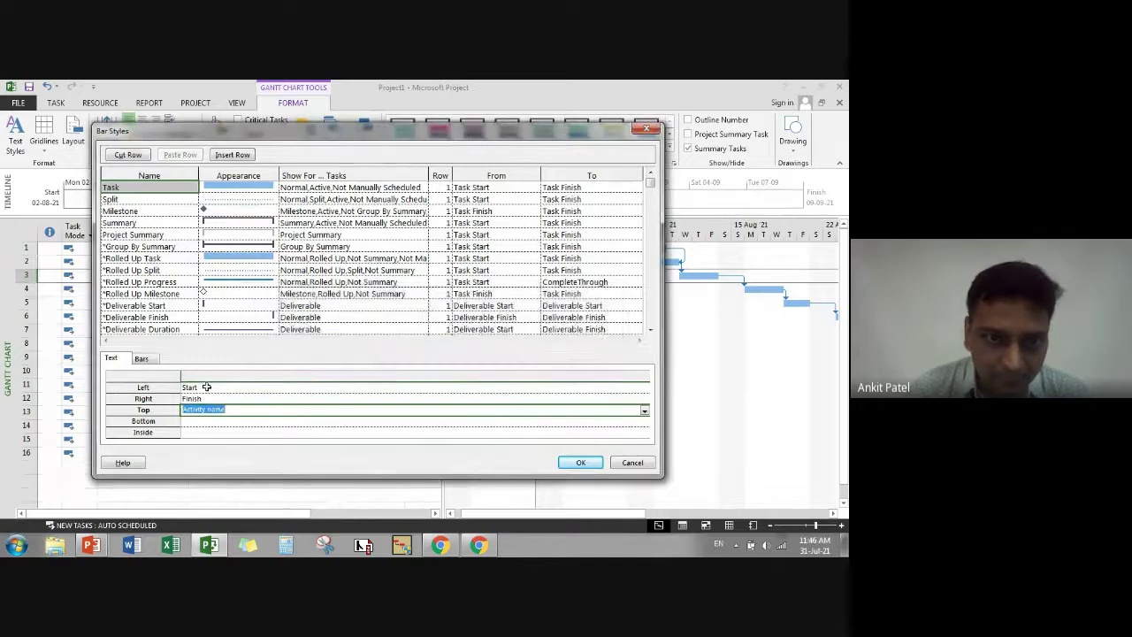
- Set the top text of the Task bar style to the Name field
left_click(644, 412)
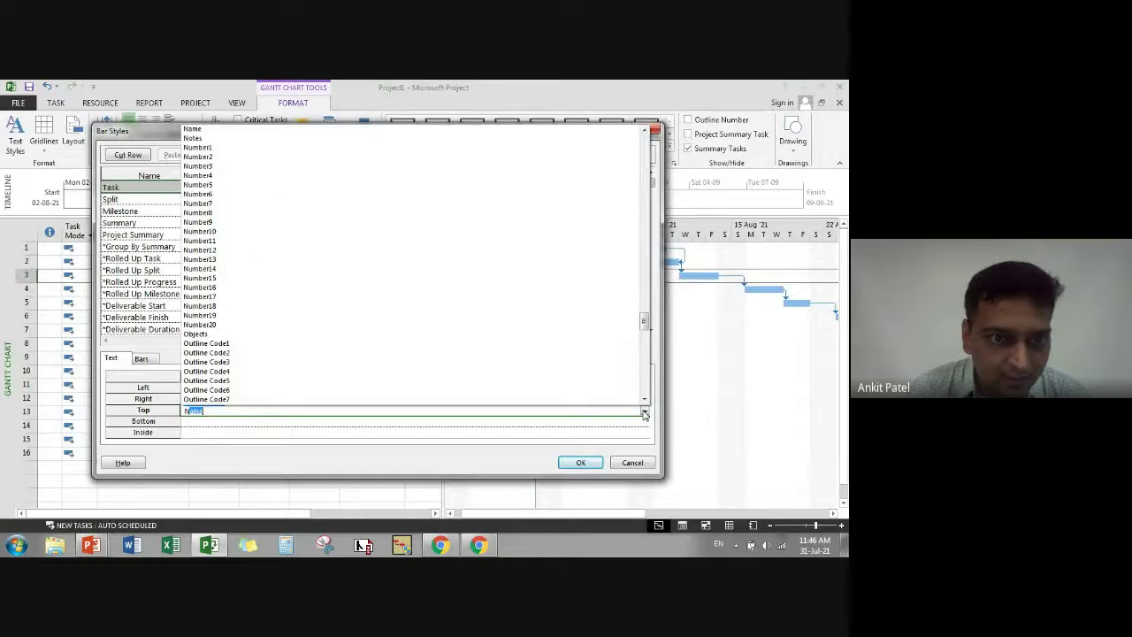
scroll(644, 415, "up", 5)
scroll(645, 415, "down", 5)
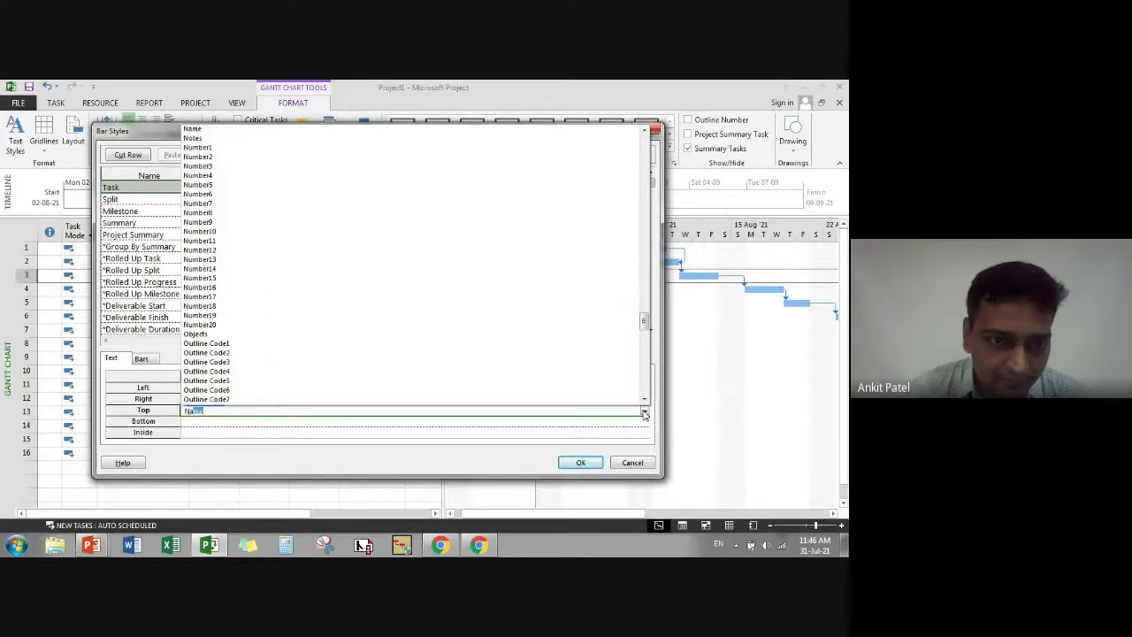
left_click(645, 414)
- Set the Task bar style's bottom text to Duration and inside text to ID, and apply the bar styles
left_click(645, 424)
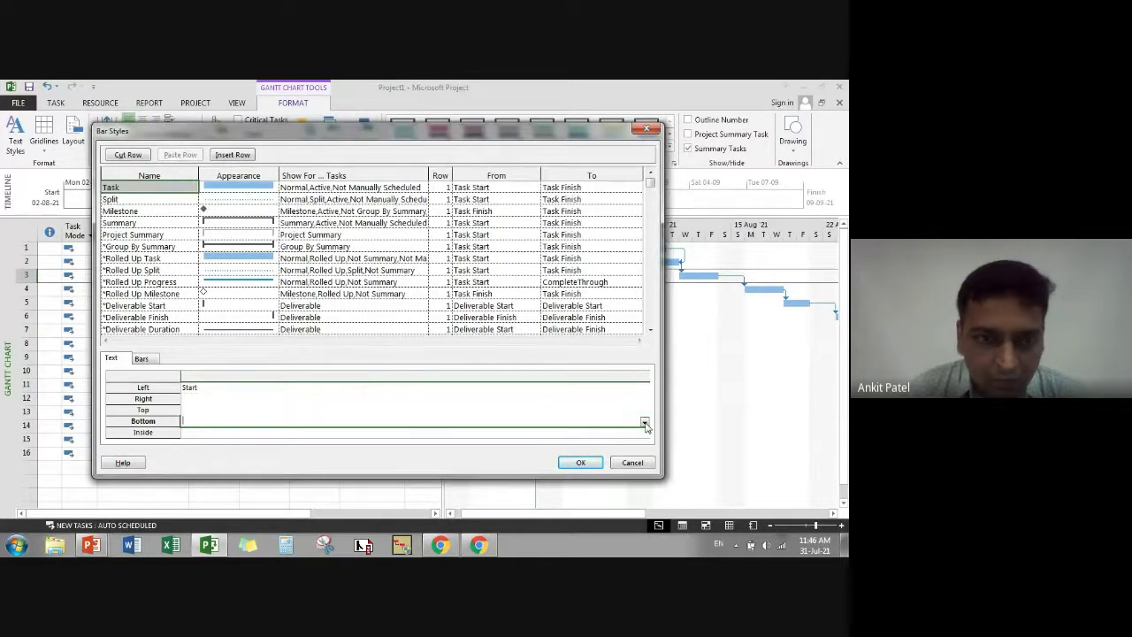
left_click(645, 422)
type("D")
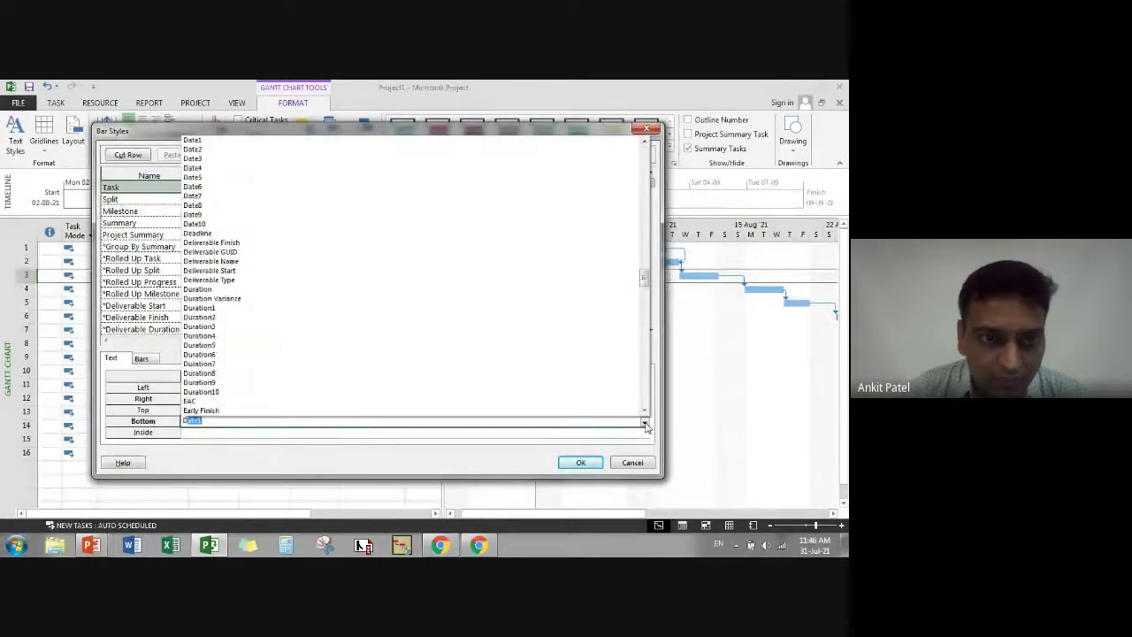
type("uration")
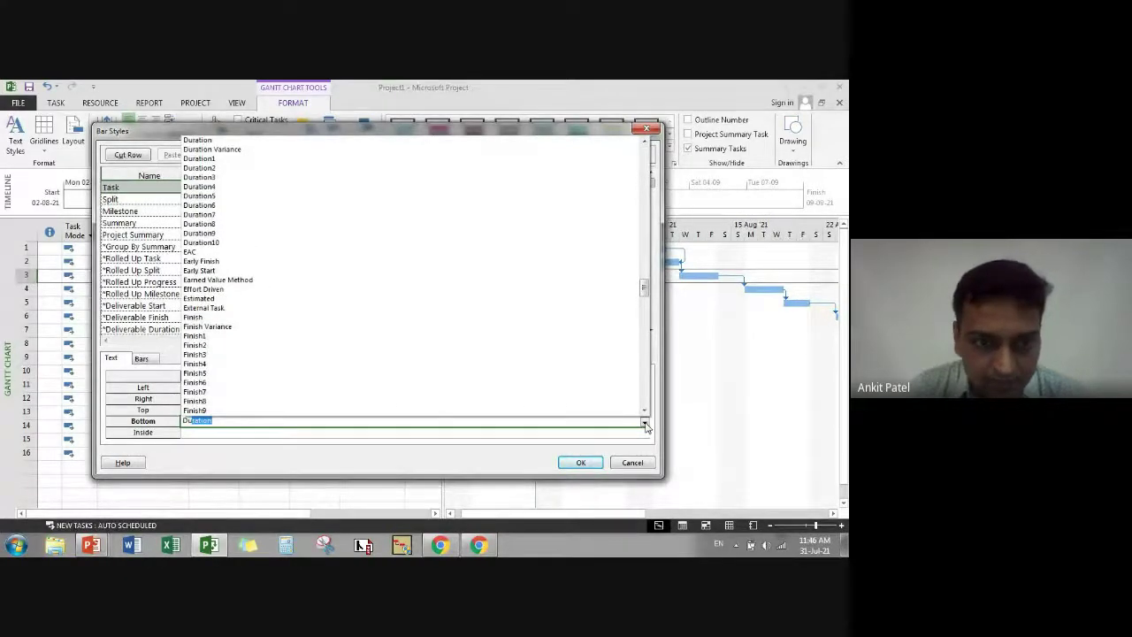
left_click(645, 423)
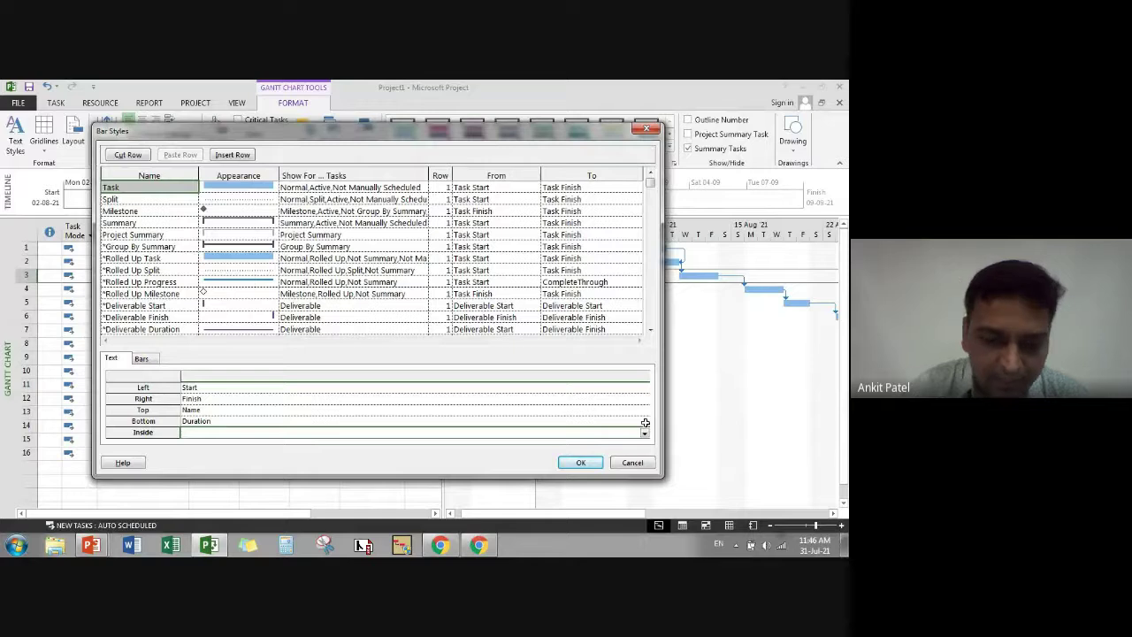
type("Id")
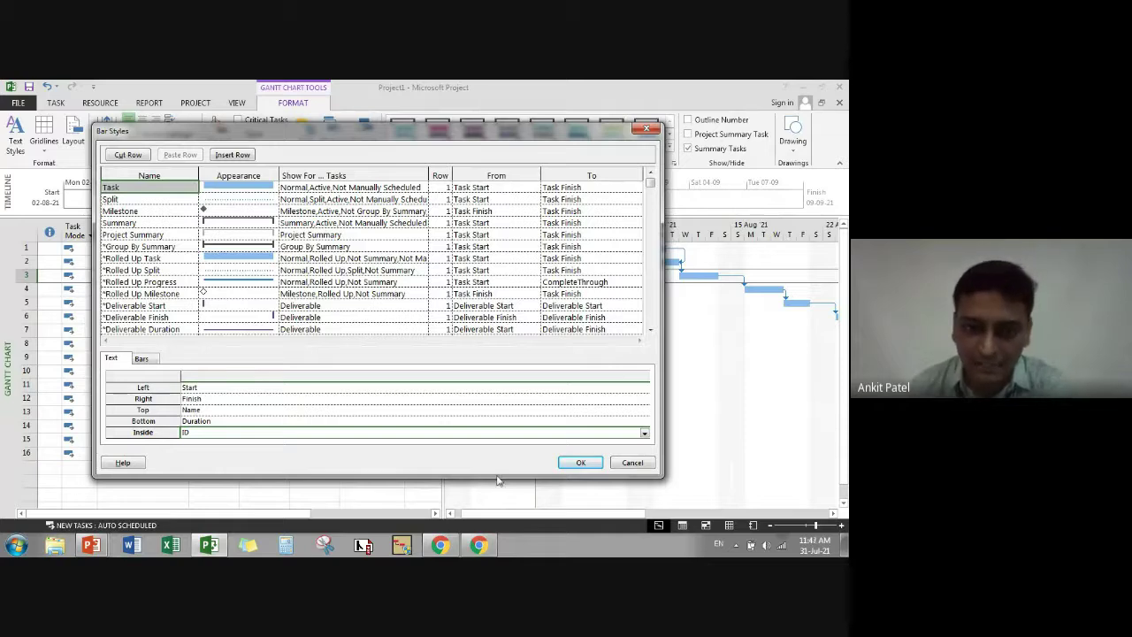
left_click(580, 463)
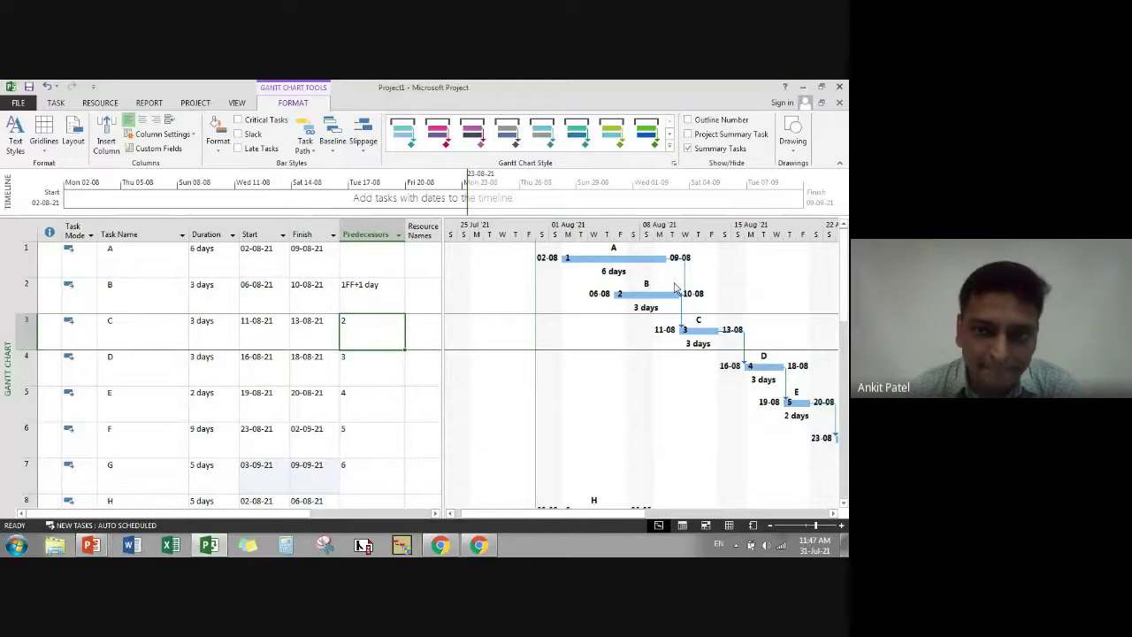
scroll(674, 287, "down", 5)
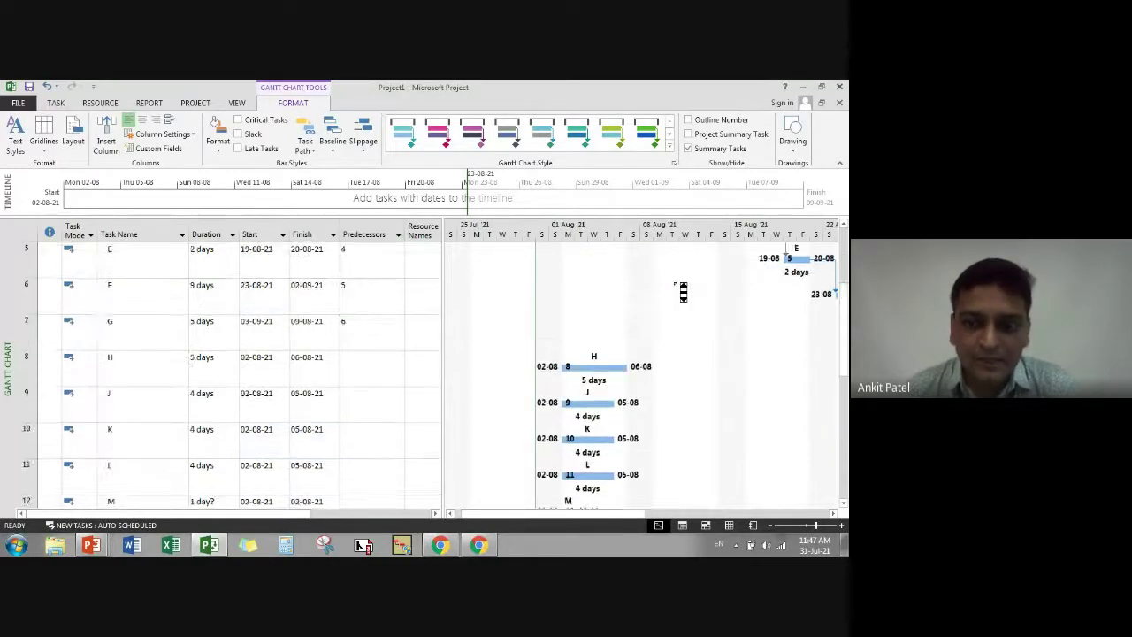
scroll(679, 291, "up", 4)
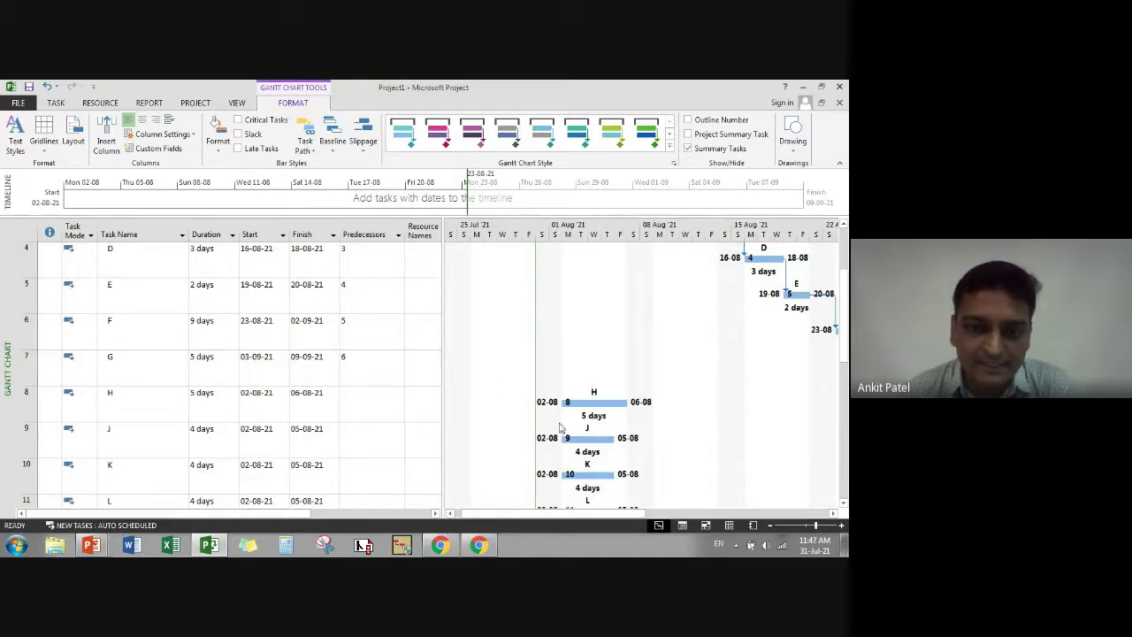
scroll(566, 417, "down", 2)
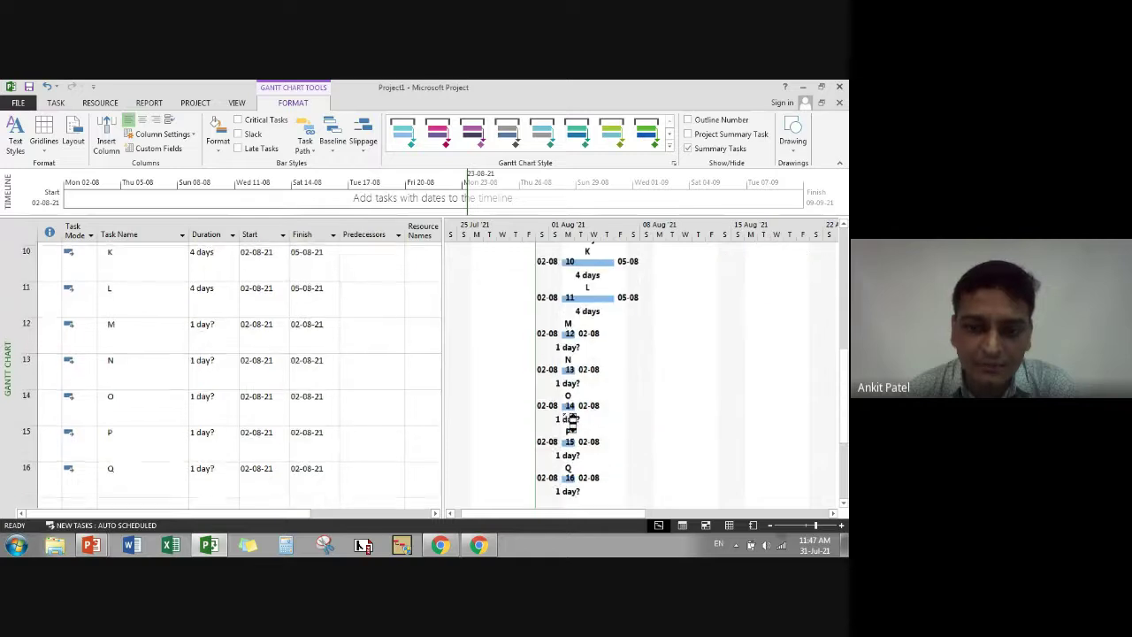
scroll(566, 418, "up", 3)
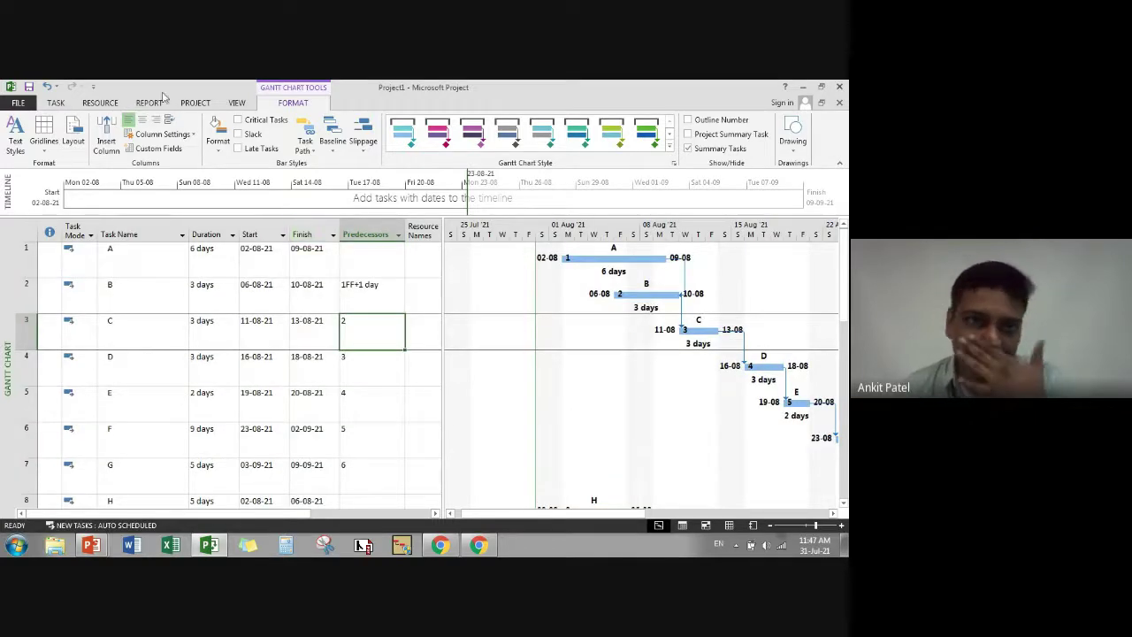
left_click(195, 103)
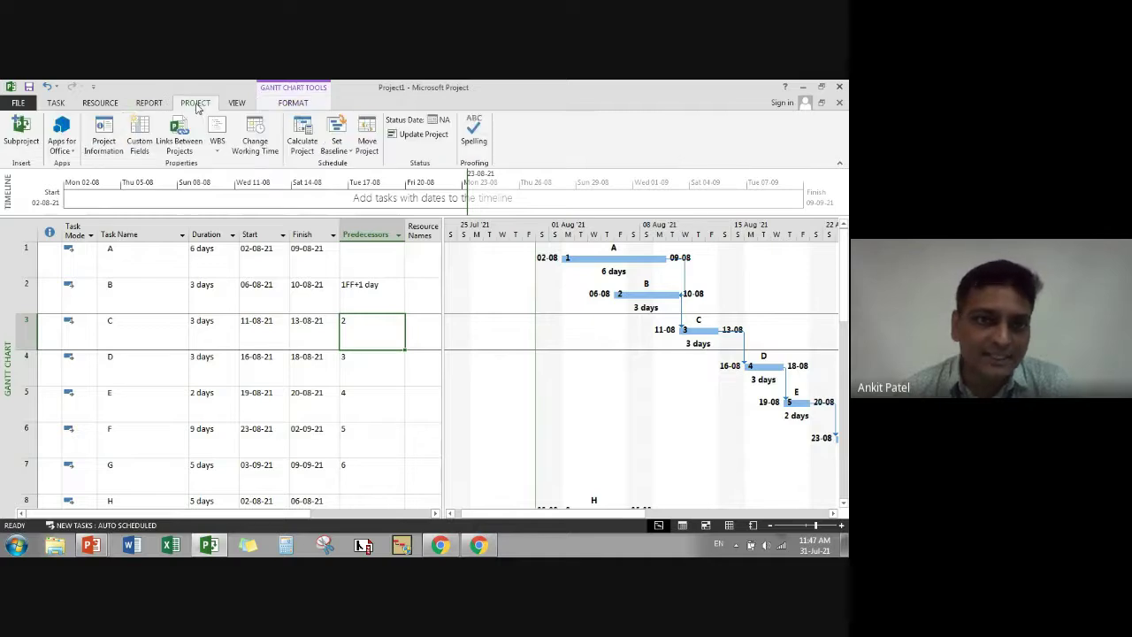
left_click(261, 133)
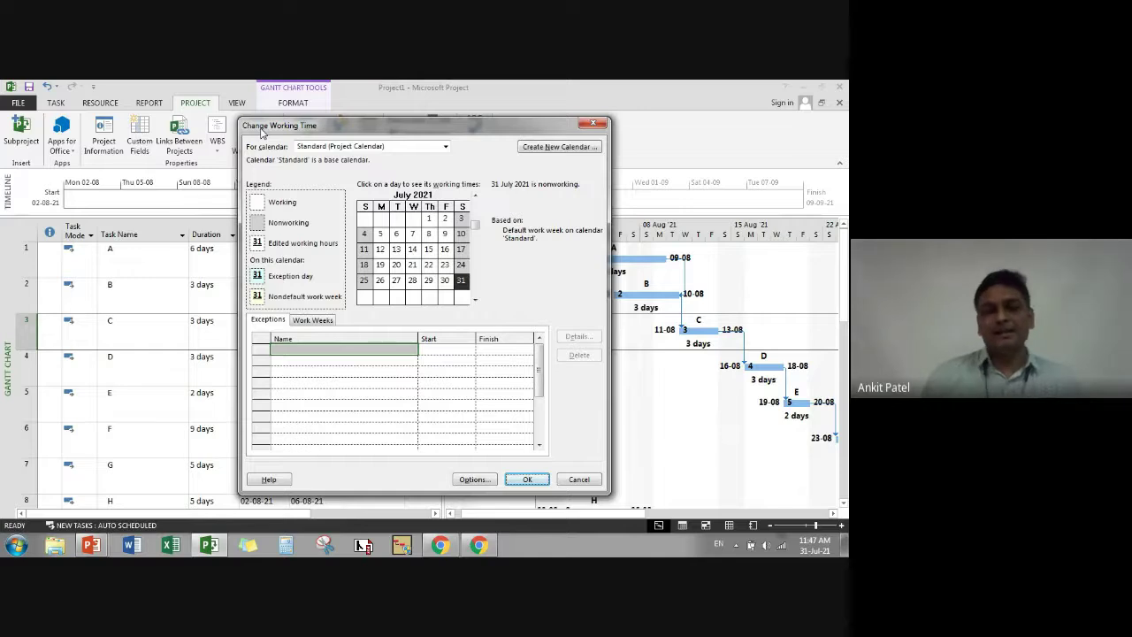
left_click(593, 123)
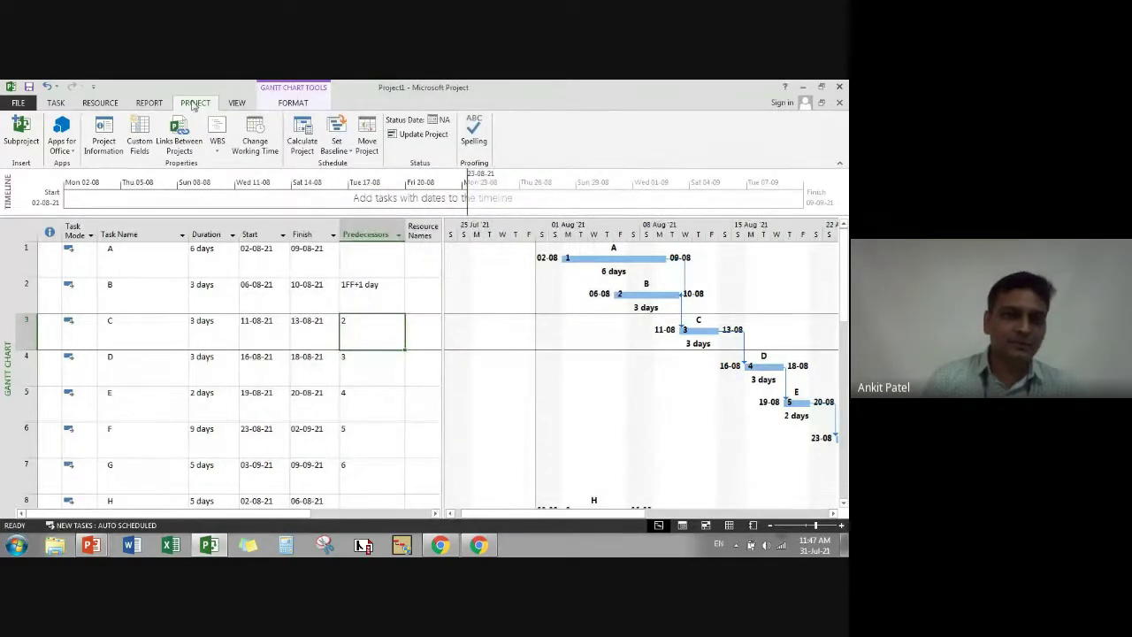
- Create a new base calendar named SNPITRC as a copy of the Standard calendar in the working time settings
left_click(256, 147)
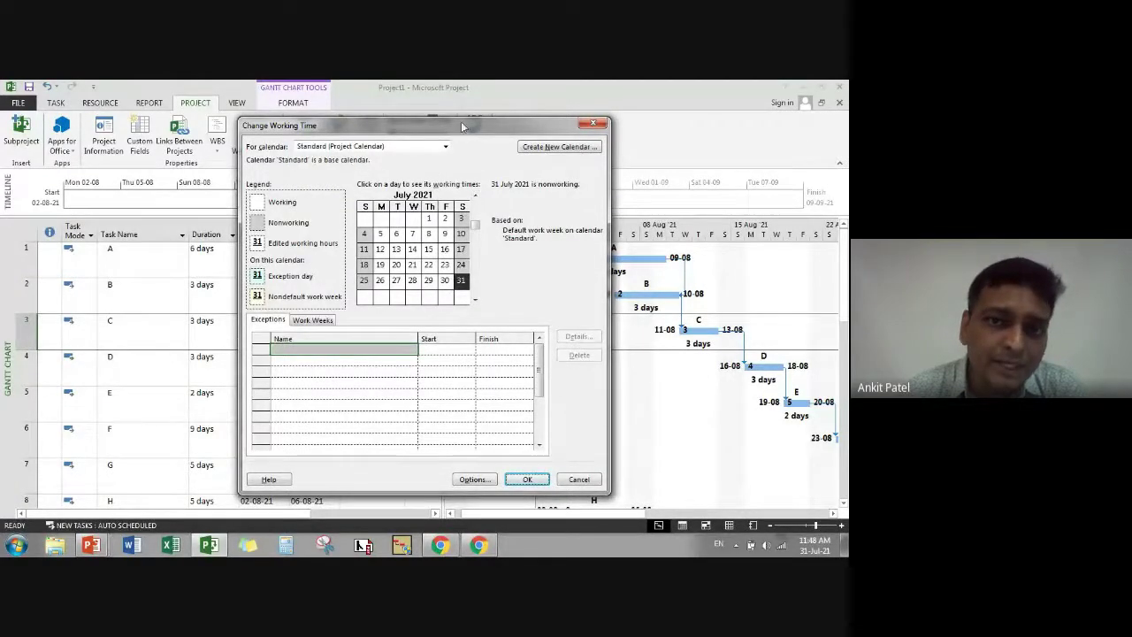
left_click(447, 147)
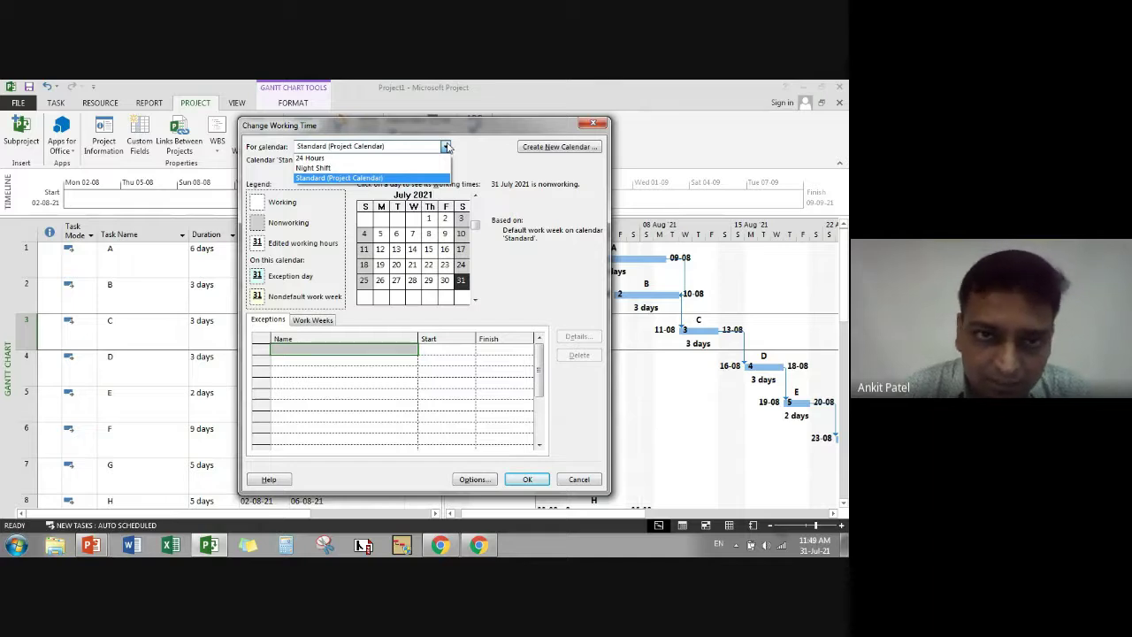
key("Up")
key("Down")
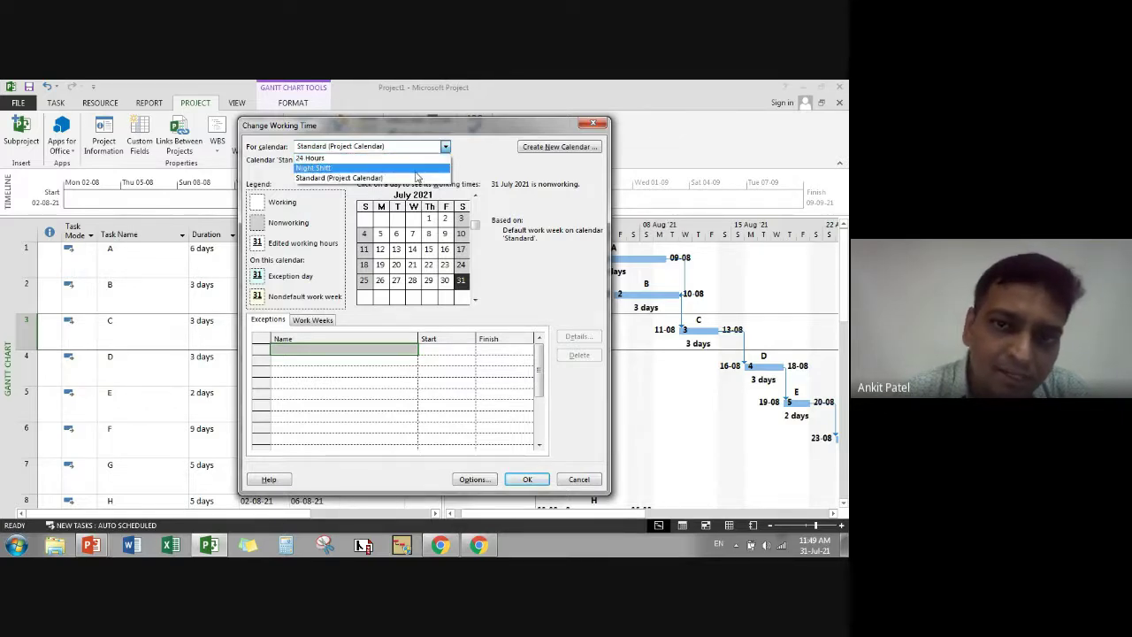
left_click(466, 168)
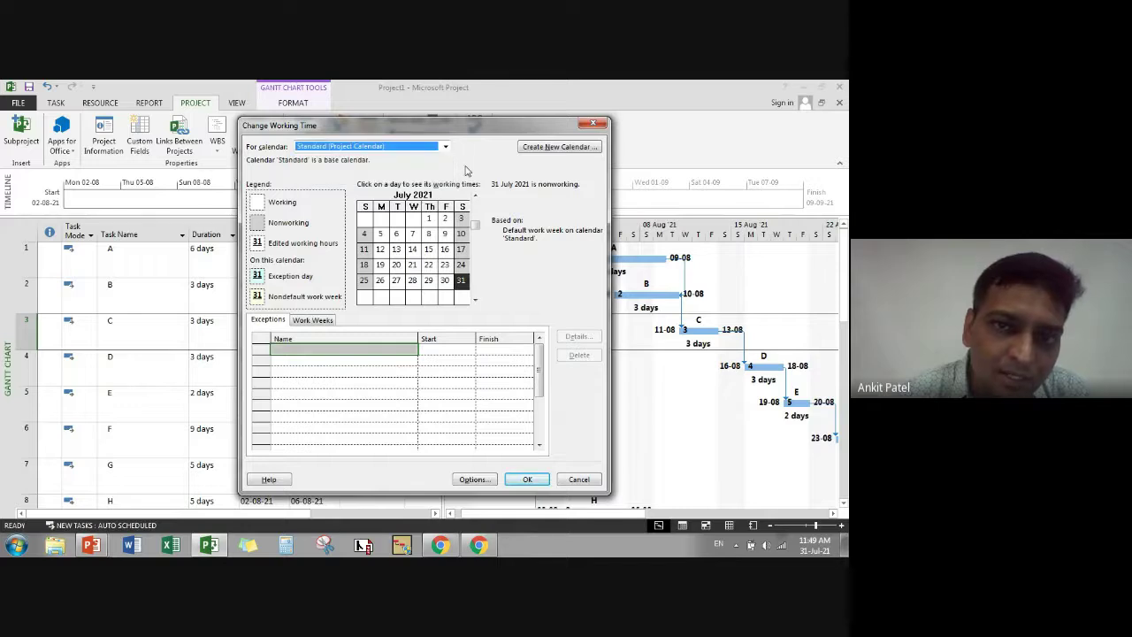
left_click(541, 150)
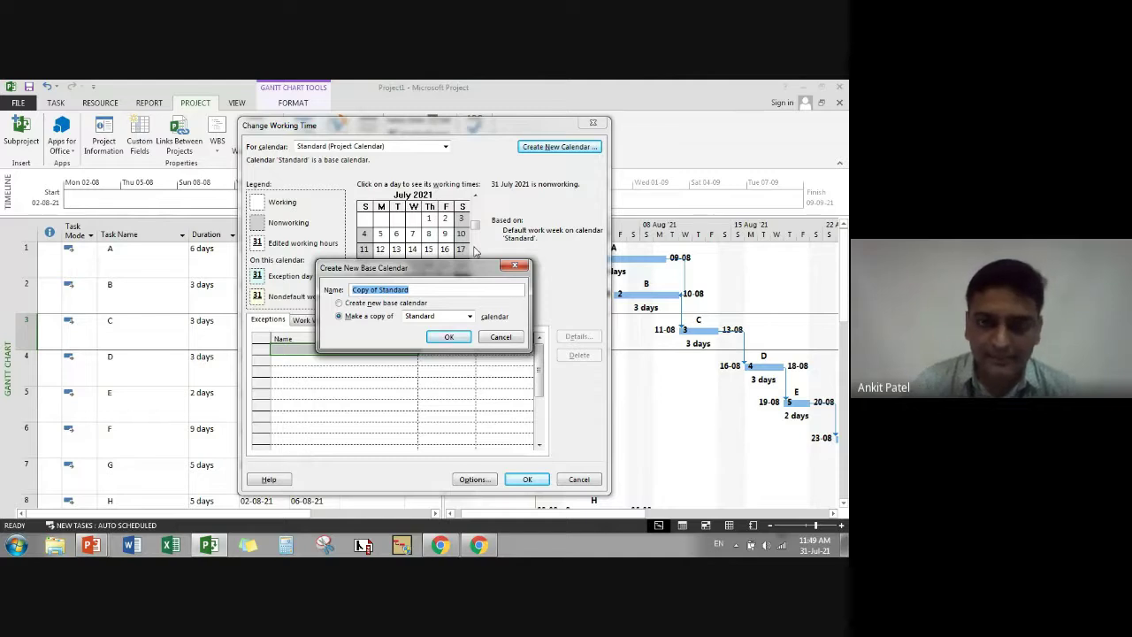
type("SNPI")
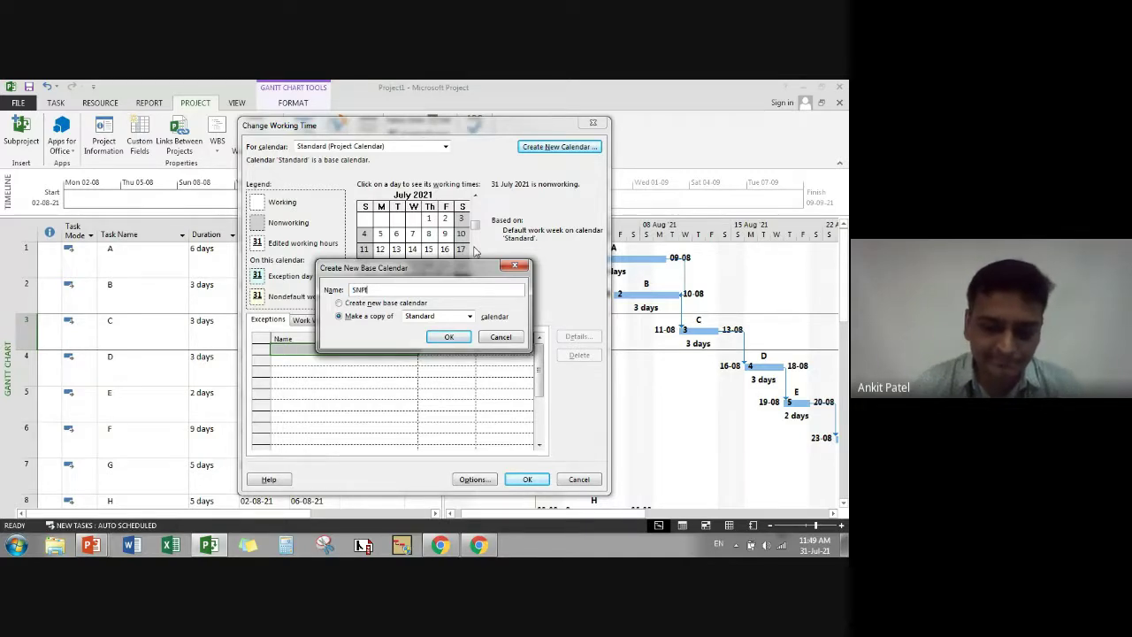
type("TRC")
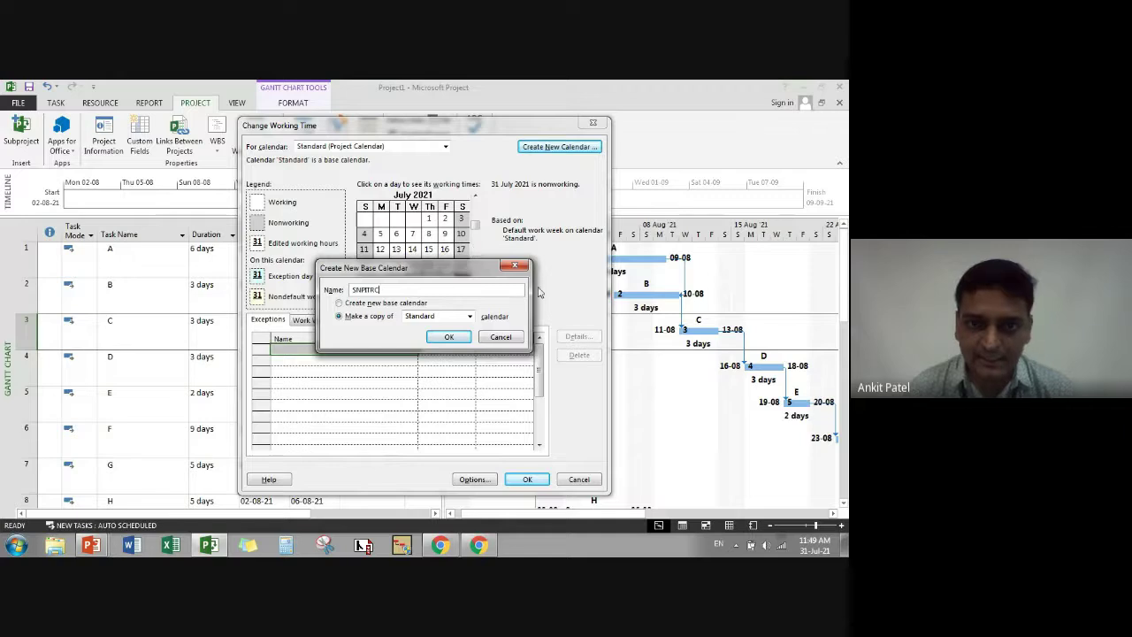
left_click(430, 321)
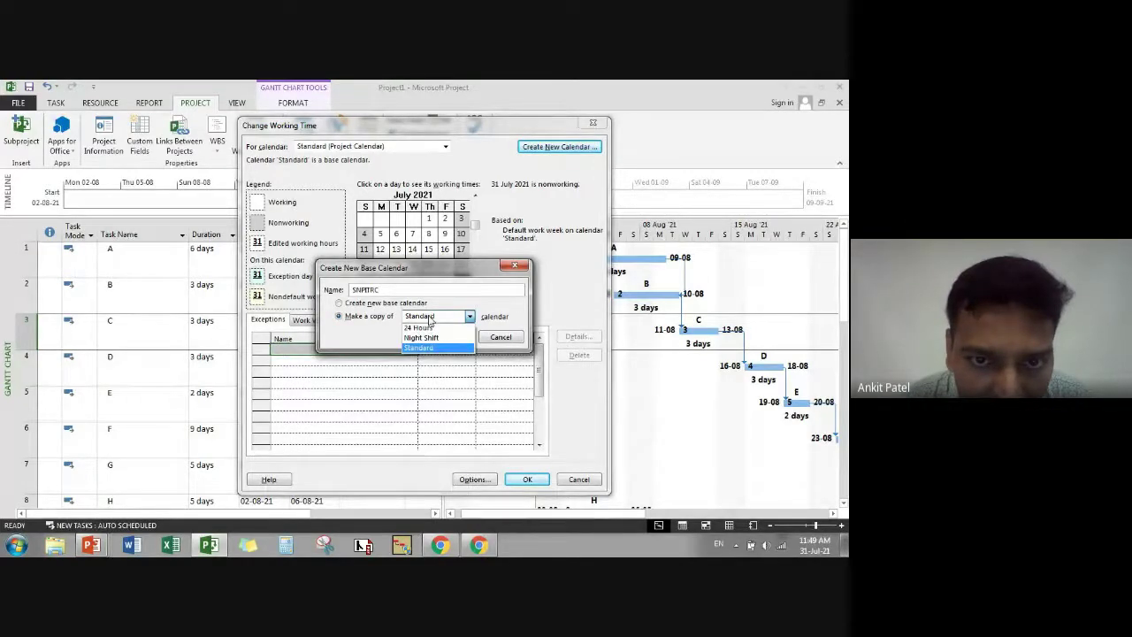
left_click(429, 318)
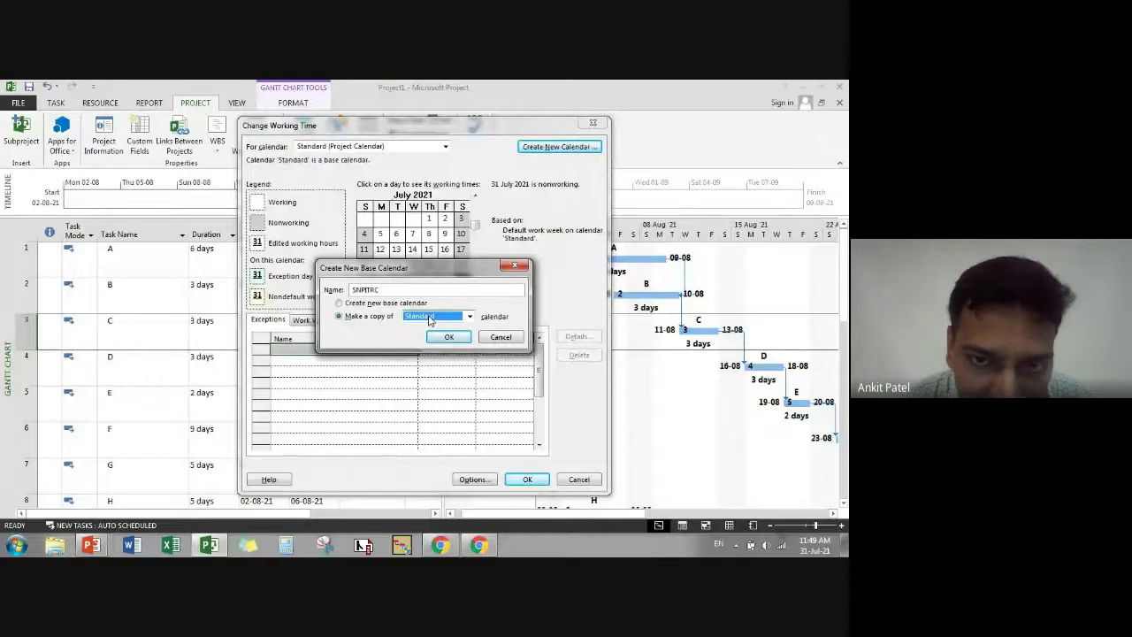
left_click(437, 337)
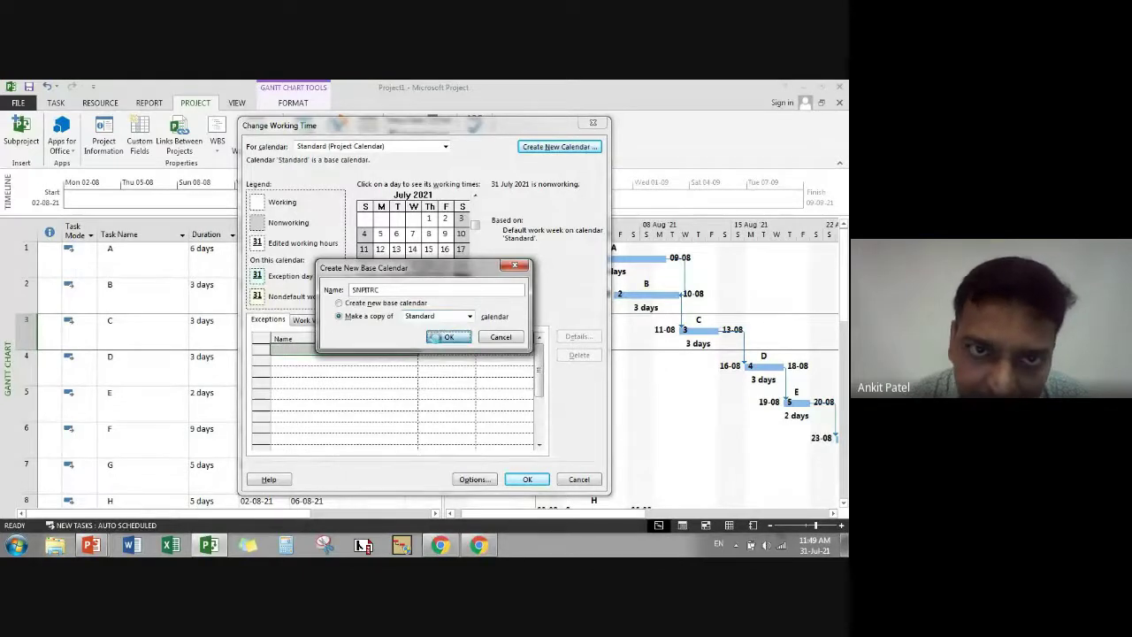
- In the SNPITRC calendar's default work week, give Saturday specific working times with a first period from 8:00 AM to 11:00 AM
left_click(445, 146)
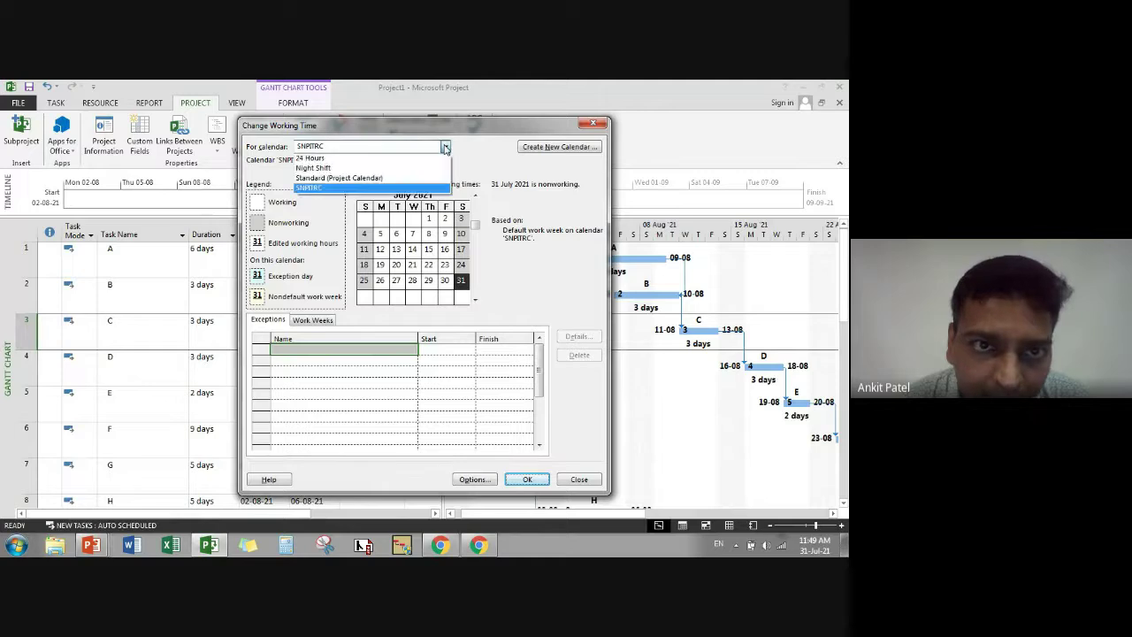
left_click(375, 188)
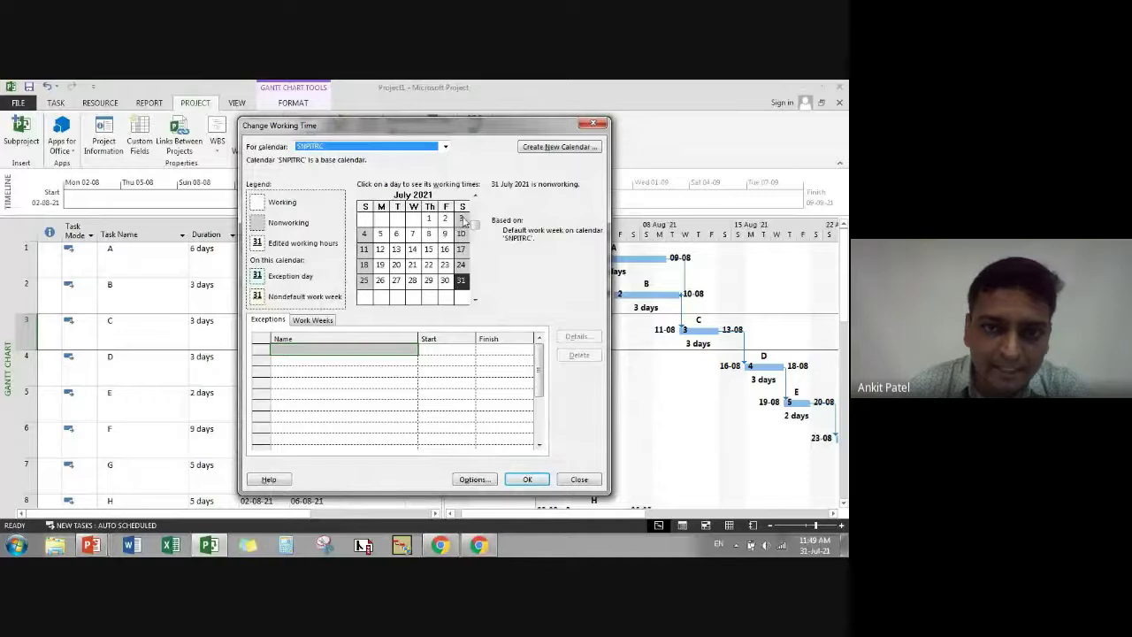
left_click(313, 320)
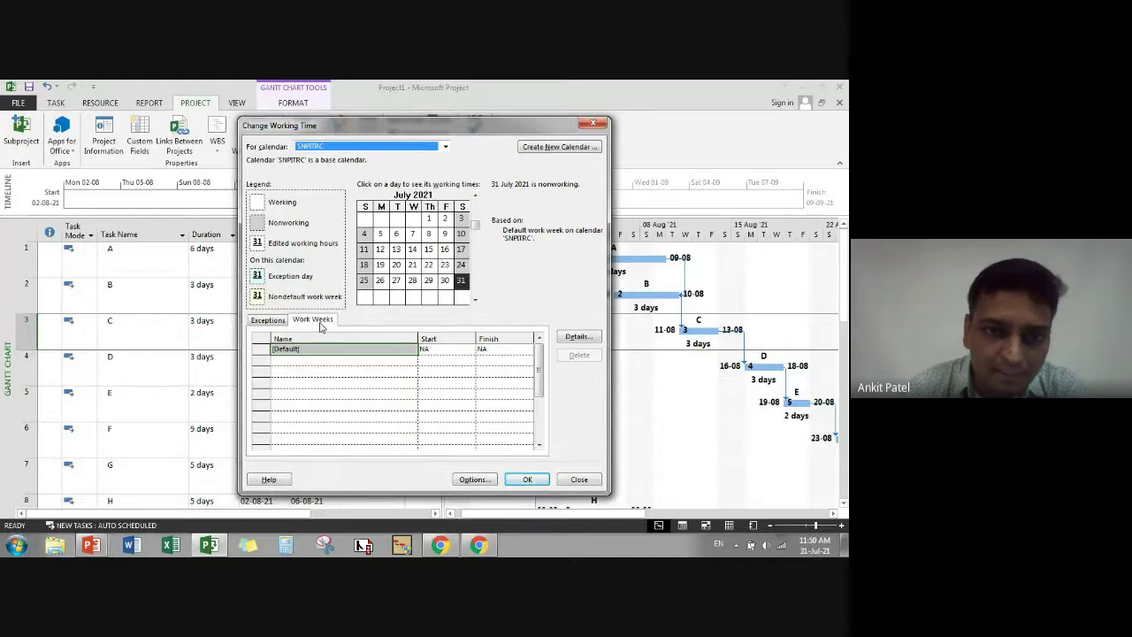
left_click(575, 337)
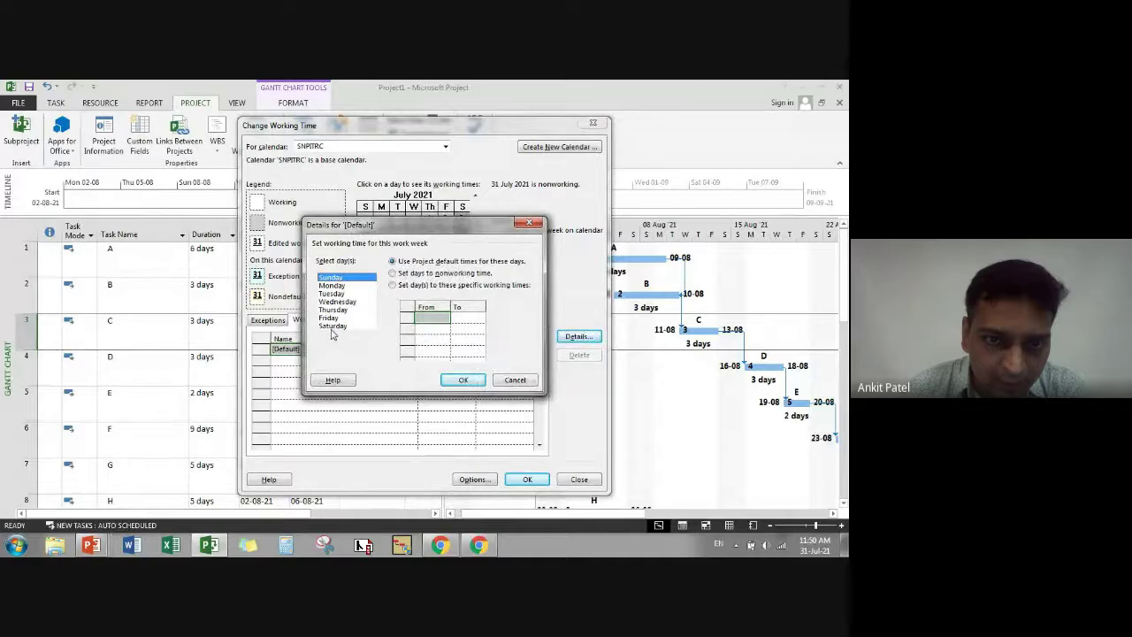
left_click(332, 327)
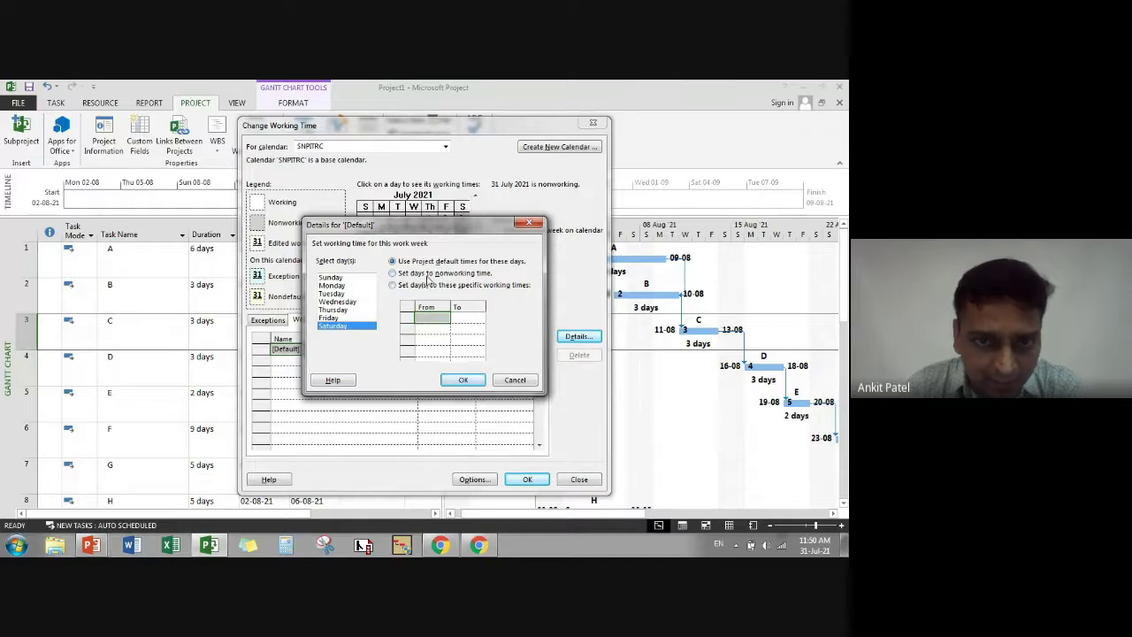
left_click(430, 275)
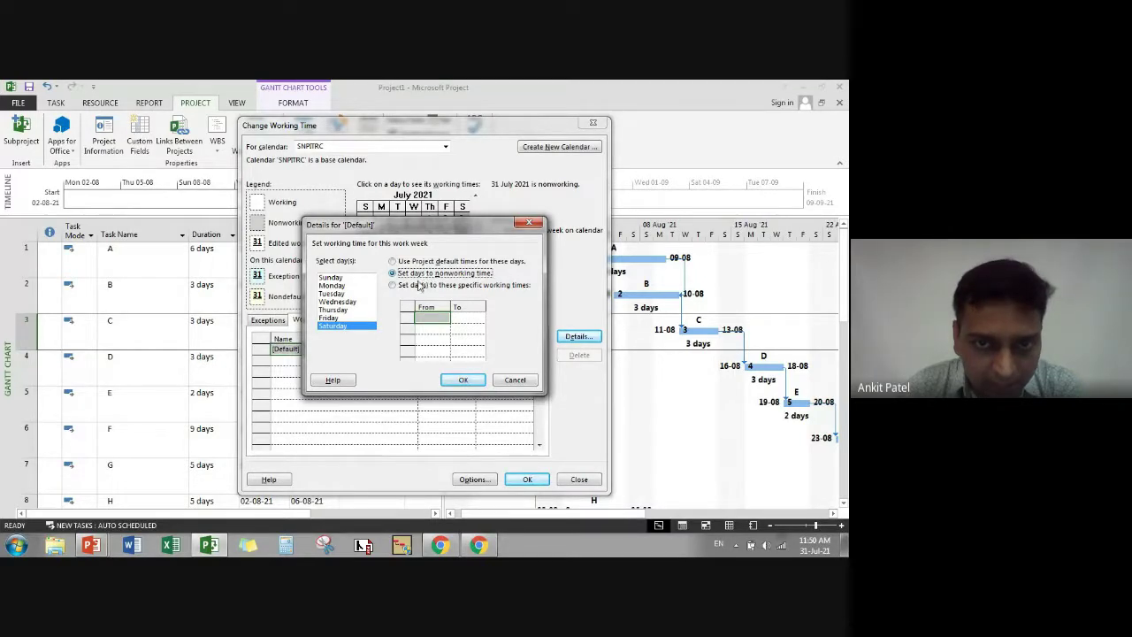
left_click(416, 286)
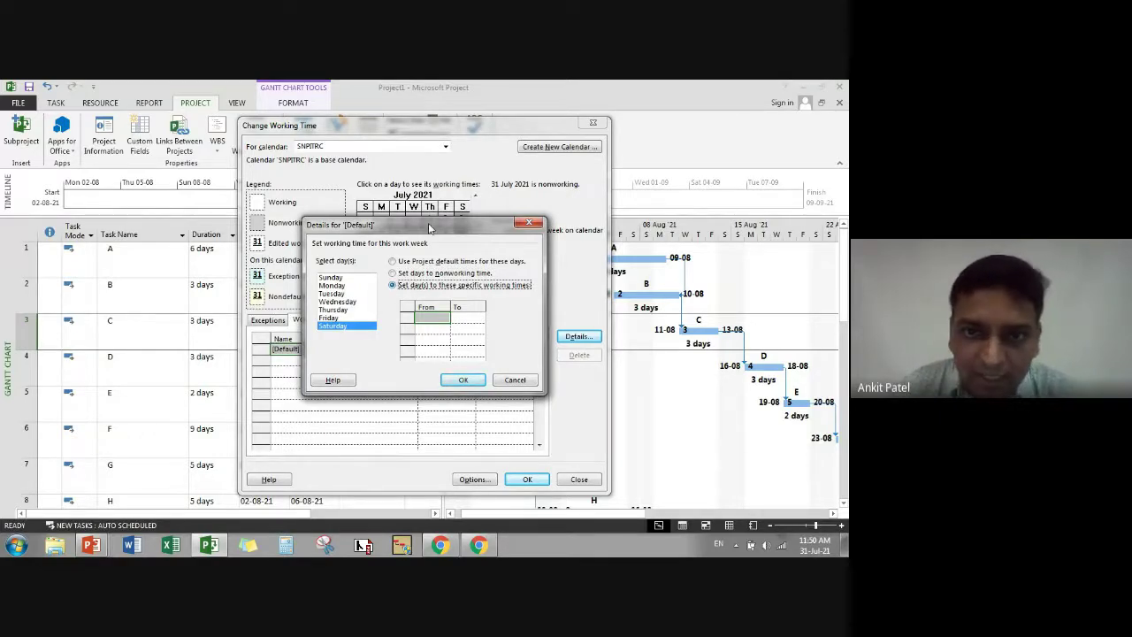
left_click_drag(429, 228, 436, 267)
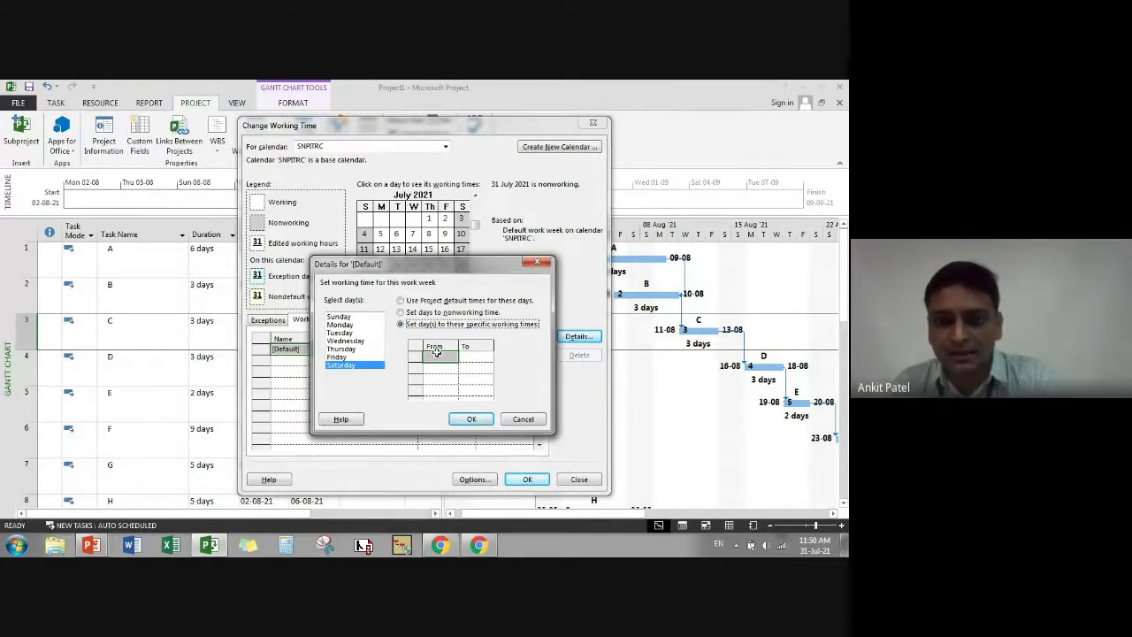
left_click(437, 354)
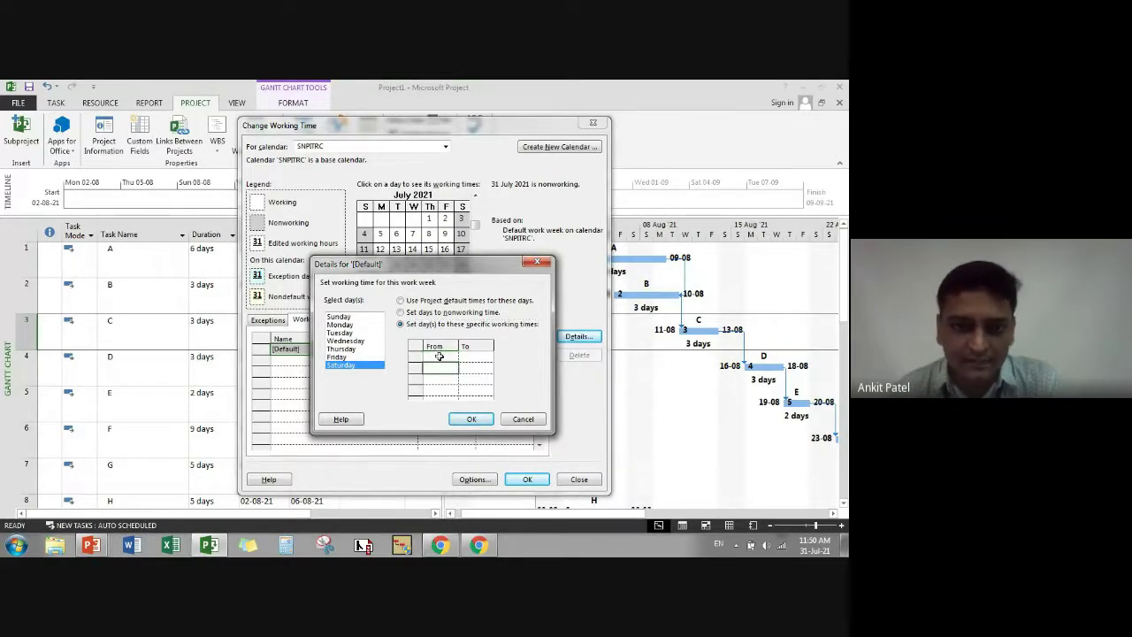
type("8")
key("Return")
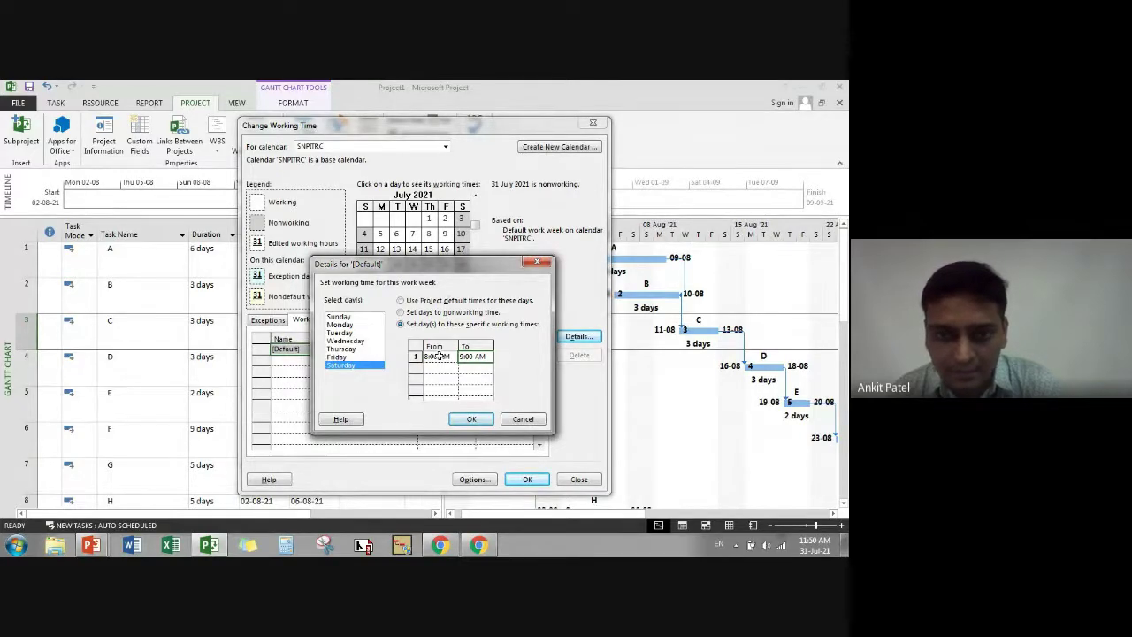
type("11")
key("Return")
- Add a second Saturday working period from 1:00 PM to 6:00 PM, apply the work week, and check 25 July 2021 in the calendar
left_click(439, 362)
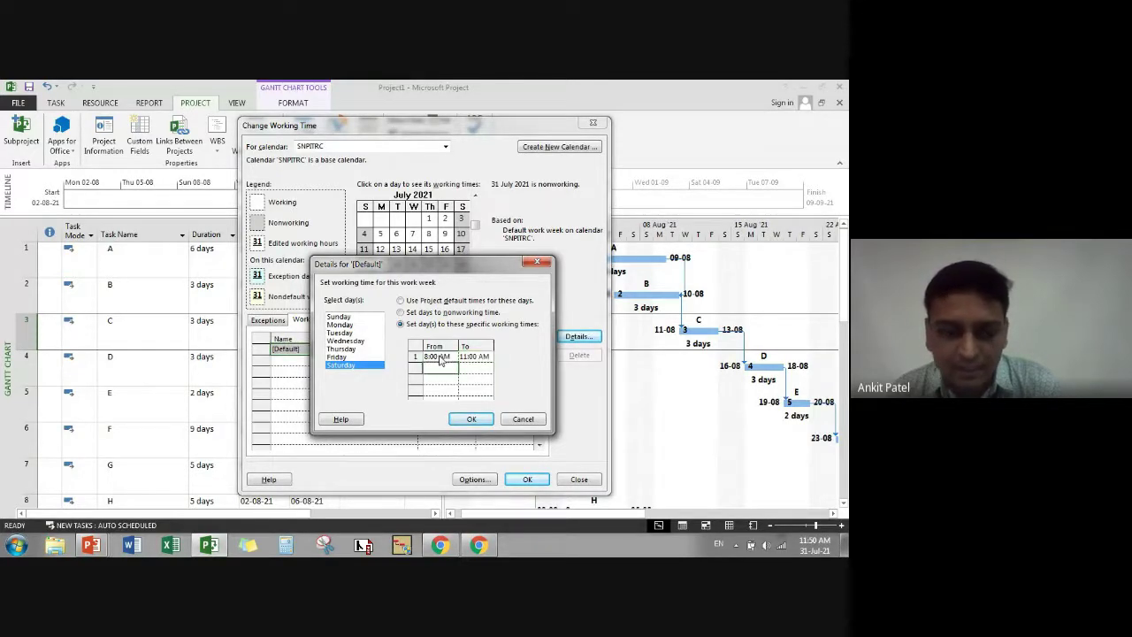
type("1")
key("Tab")
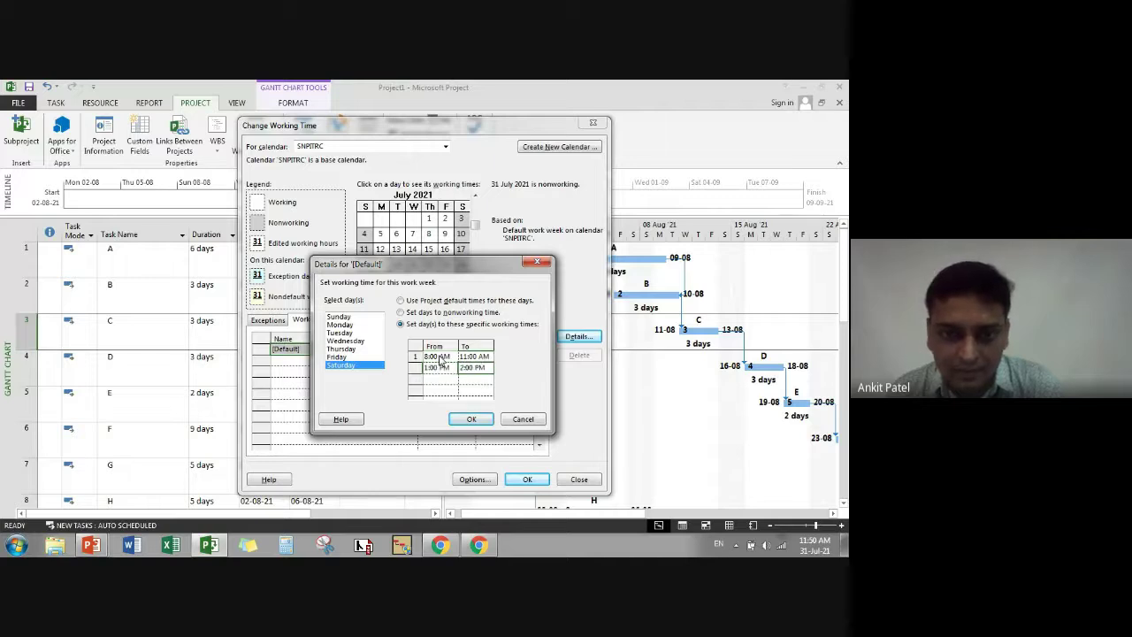
type("2")
key("Return")
left_click(475, 367)
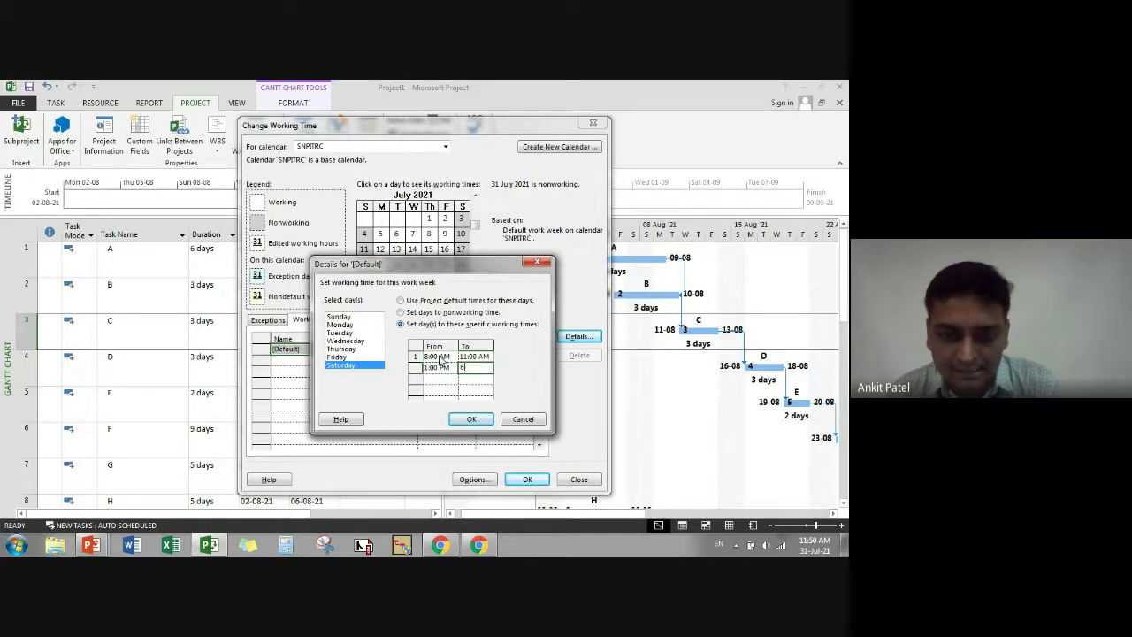
type("6")
key("Return")
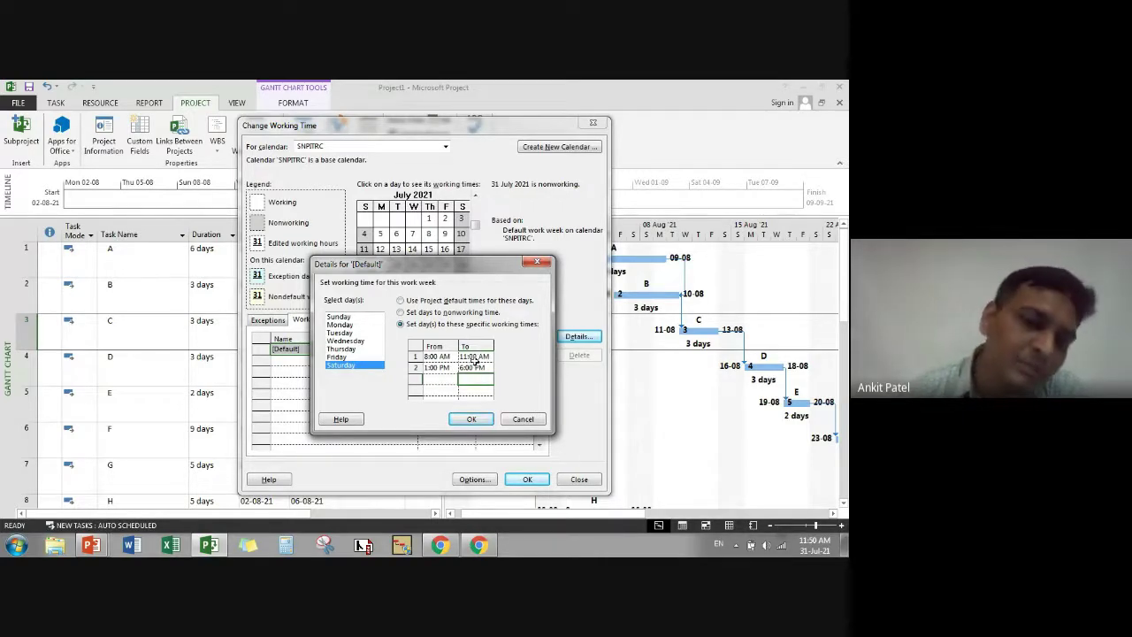
left_click(471, 417)
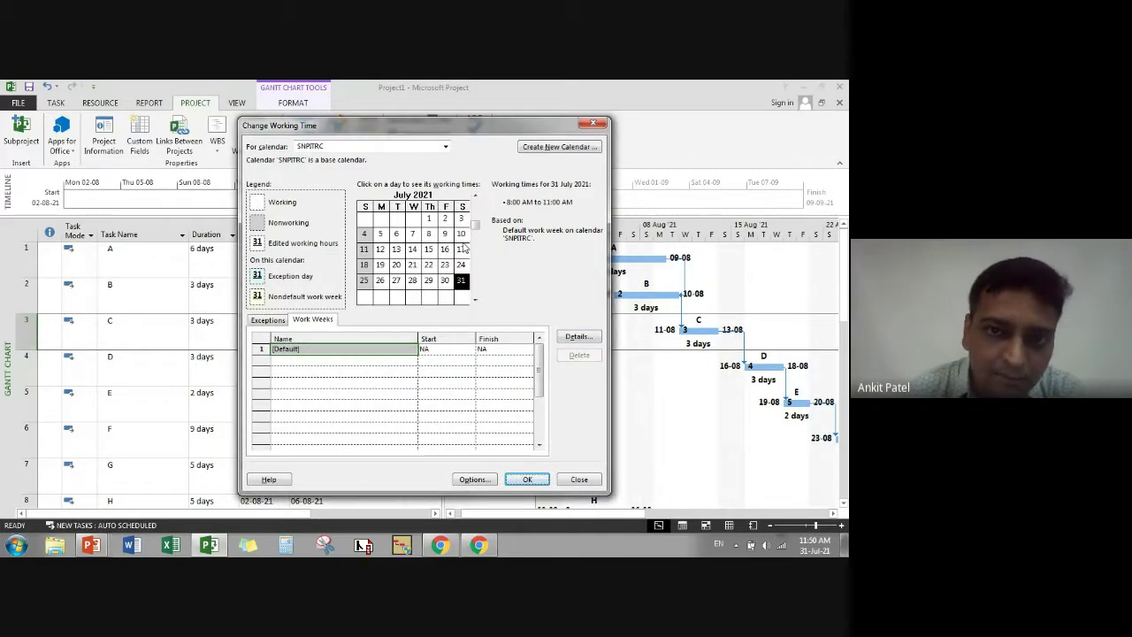
left_click(368, 280)
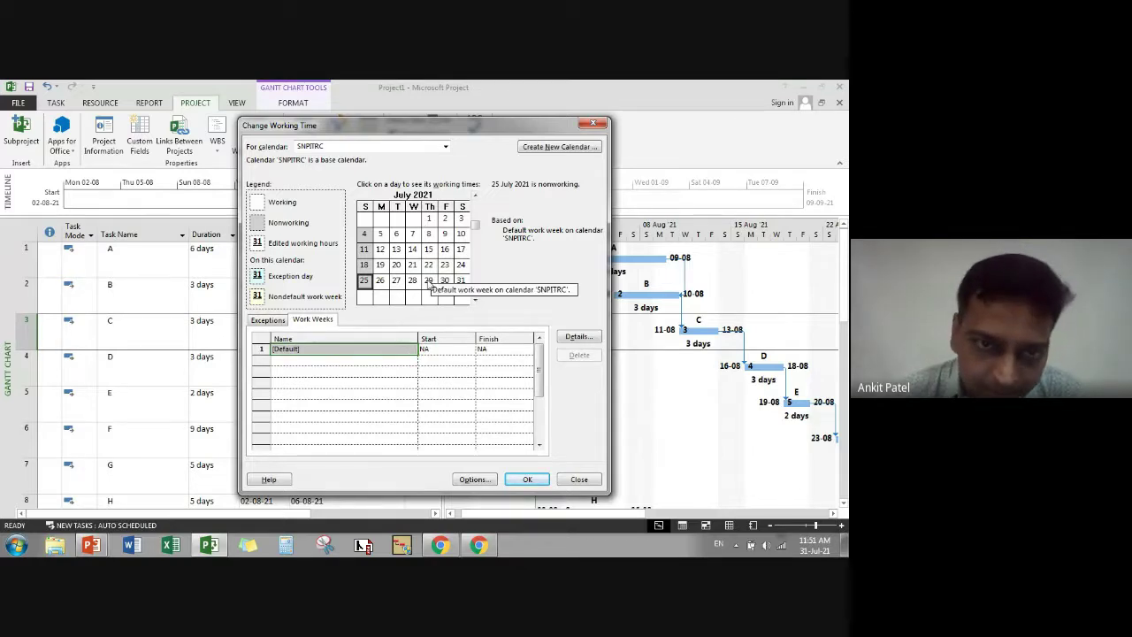
left_click(265, 320)
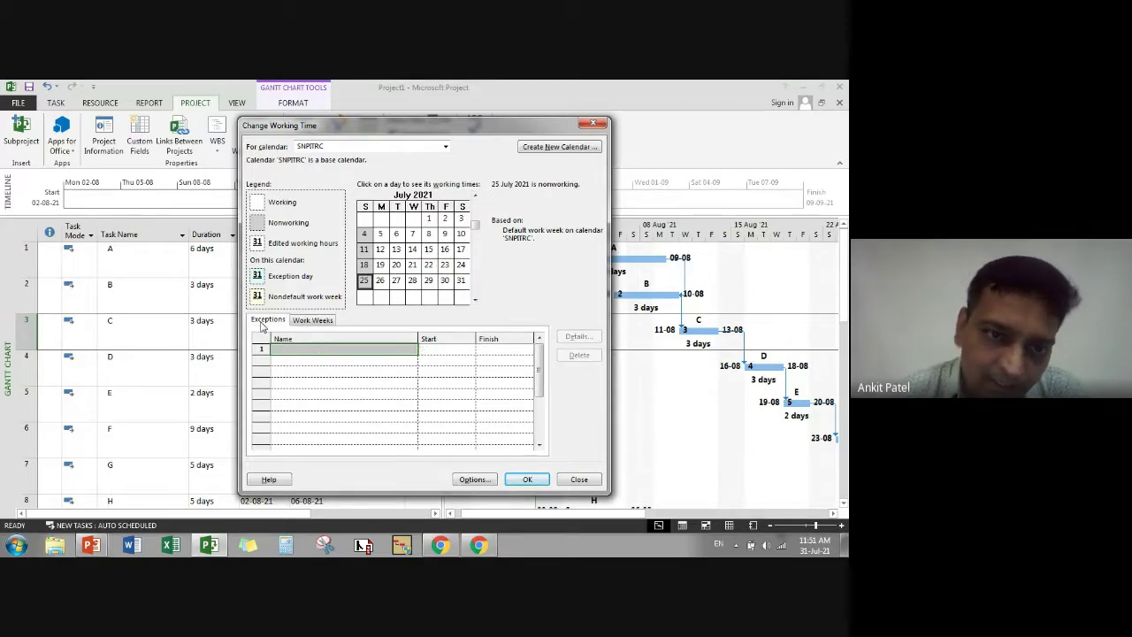
left_click(303, 354)
left_click(306, 349)
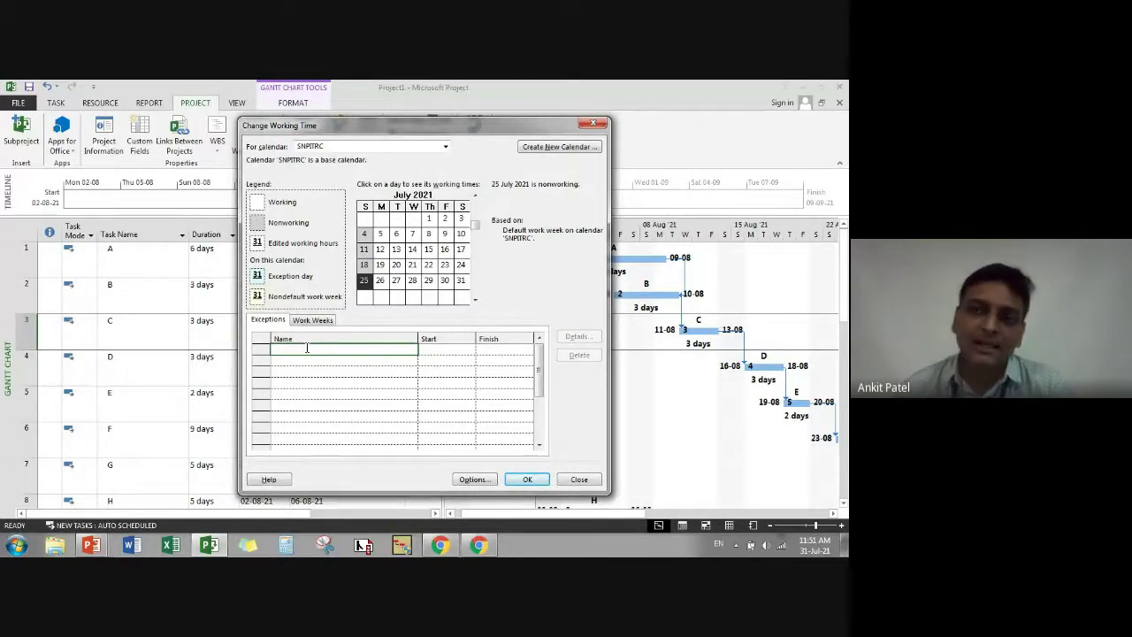
left_click(318, 371)
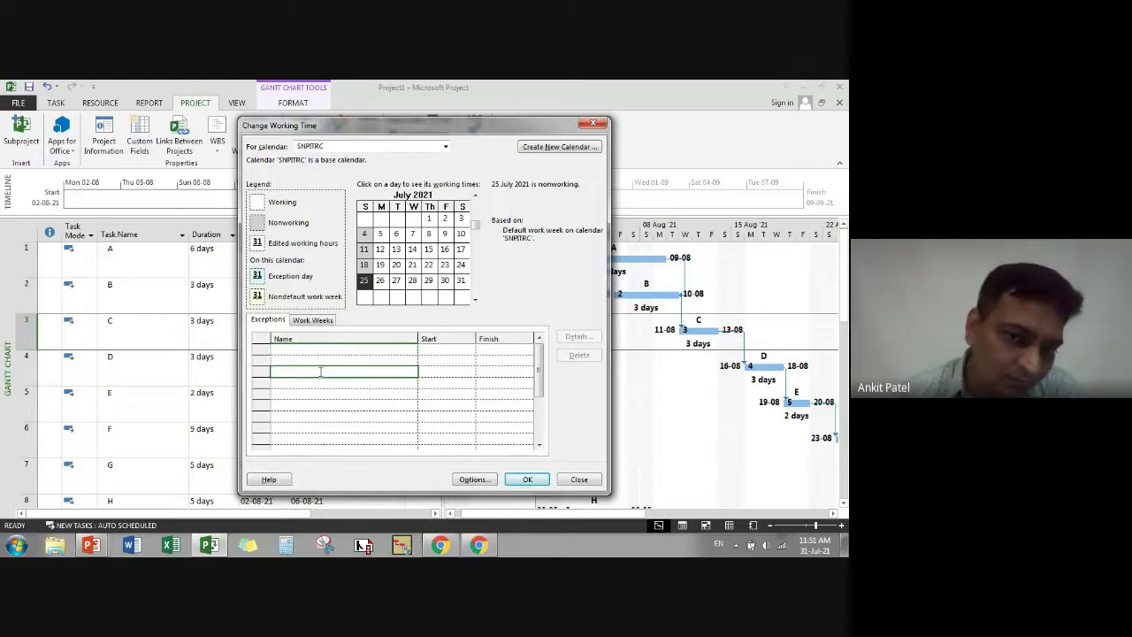
left_click(333, 346)
left_click(335, 368)
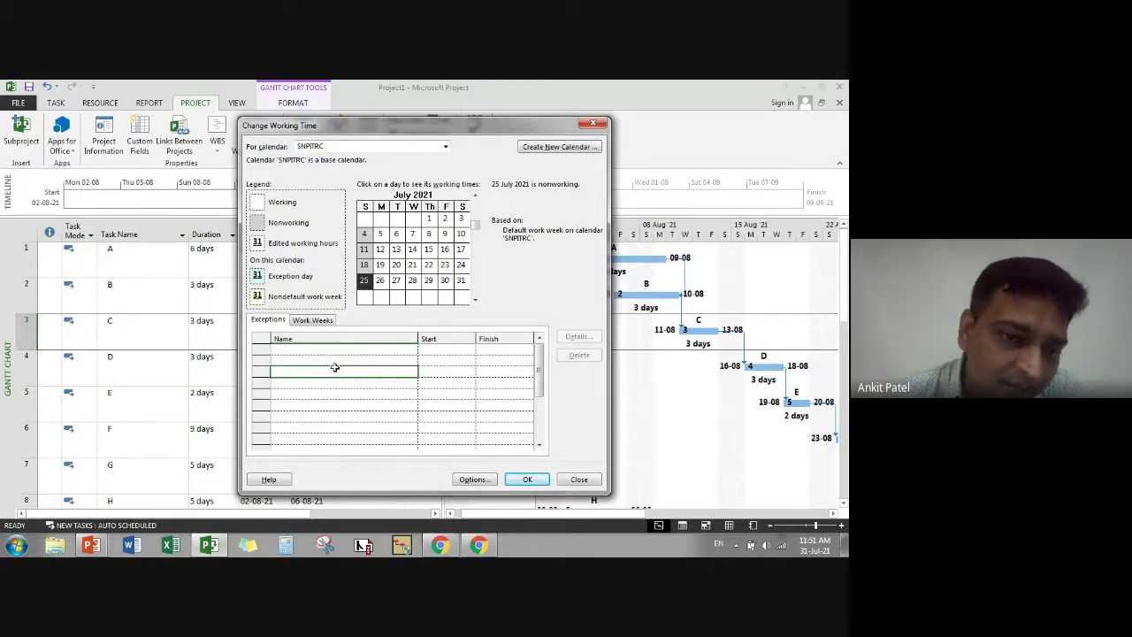
left_click(342, 354)
left_click(352, 371)
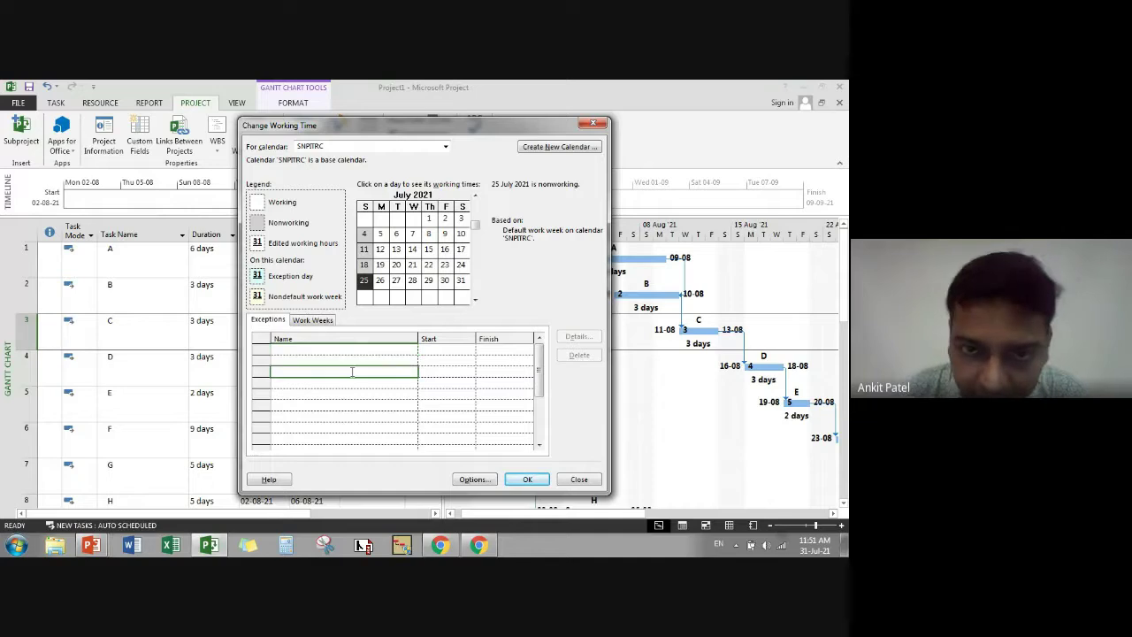
left_click(353, 355)
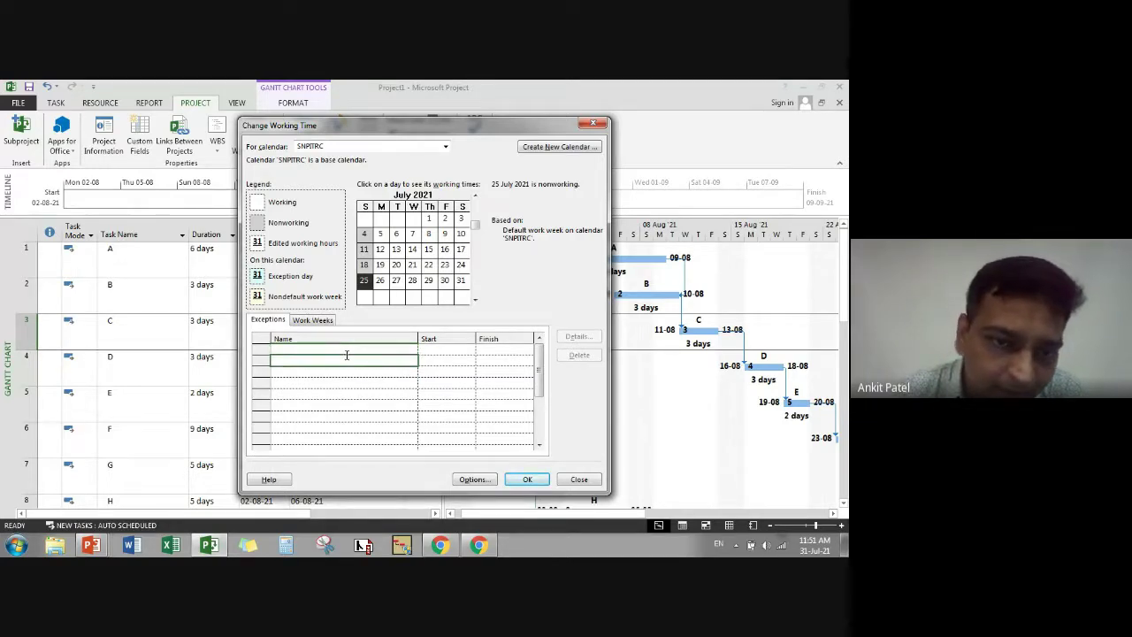
- Add an exception named Holi Vacation to the SNPITRC calendar
left_click(267, 322)
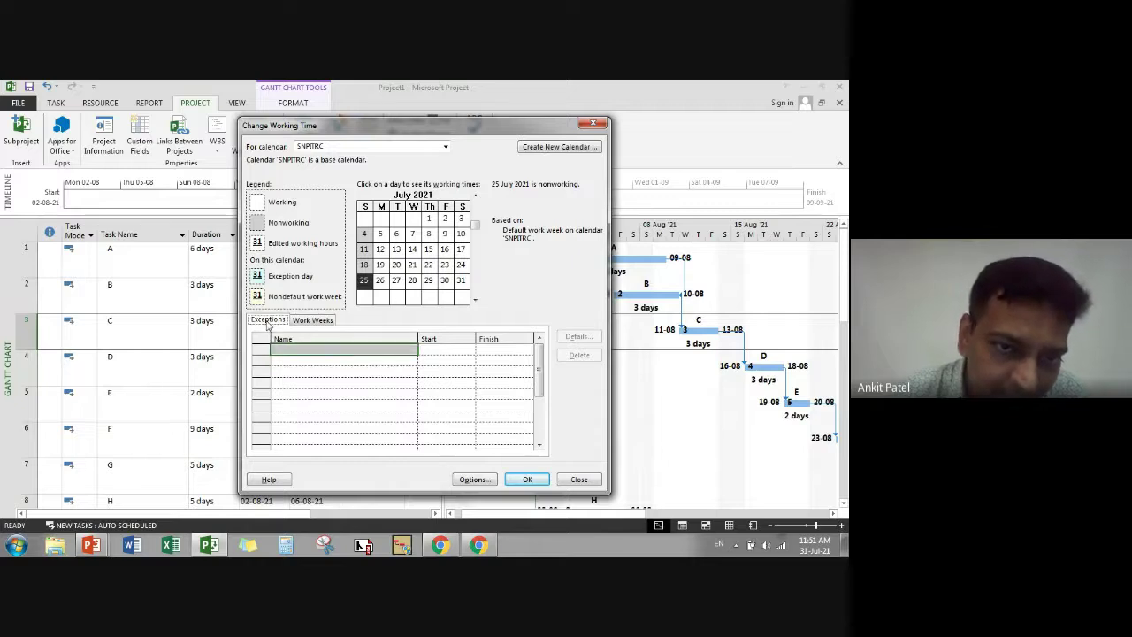
left_click(302, 353)
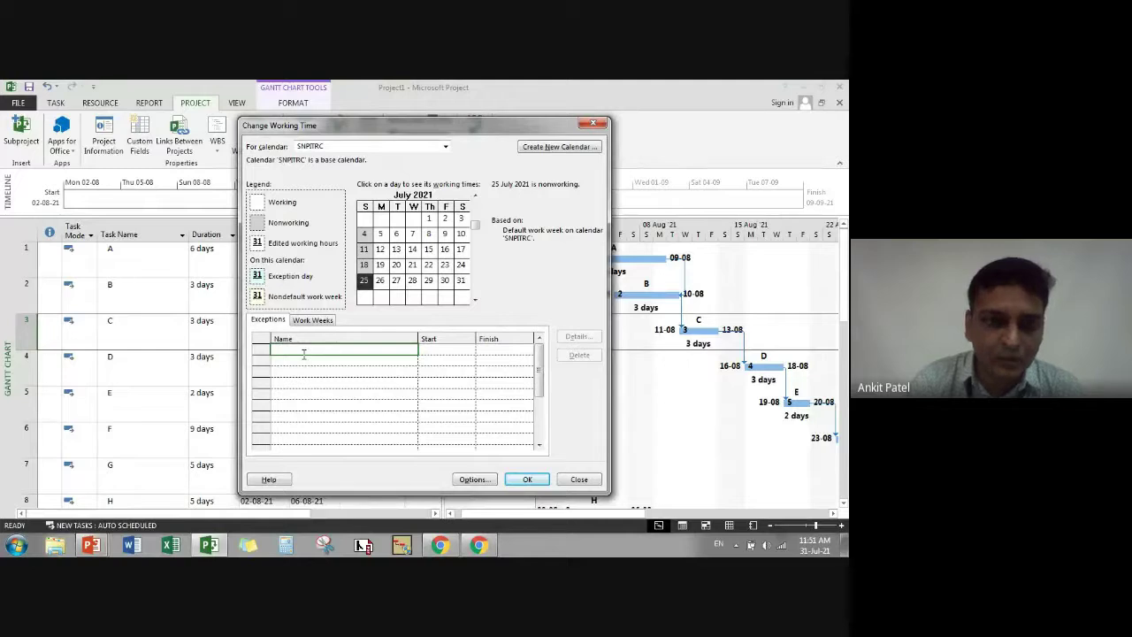
type("Holi Vacat")
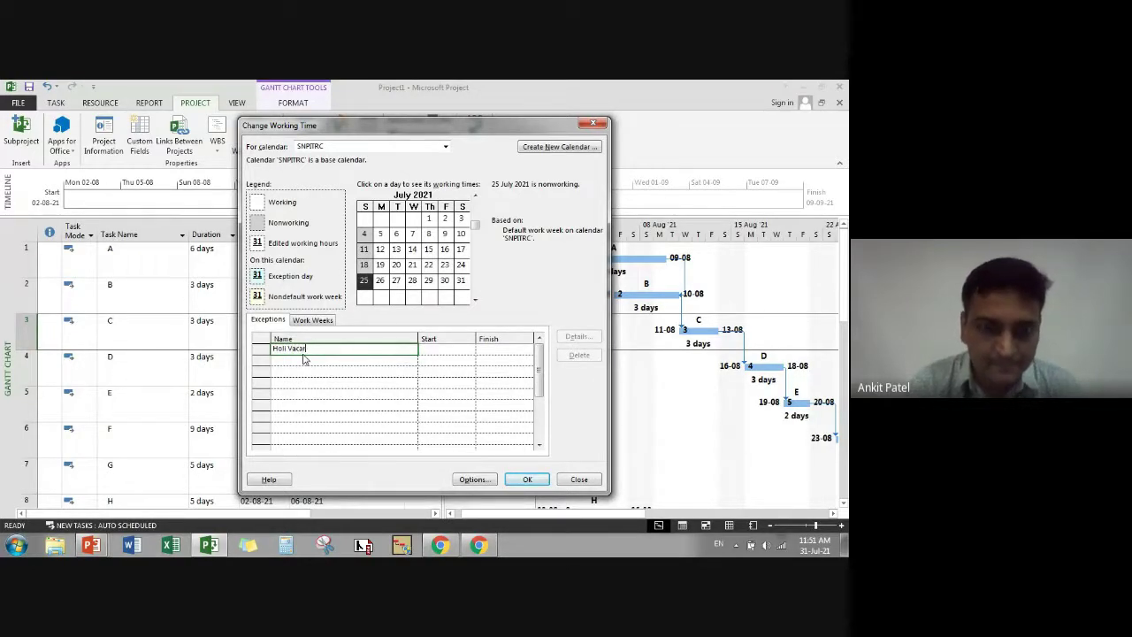
type("ion")
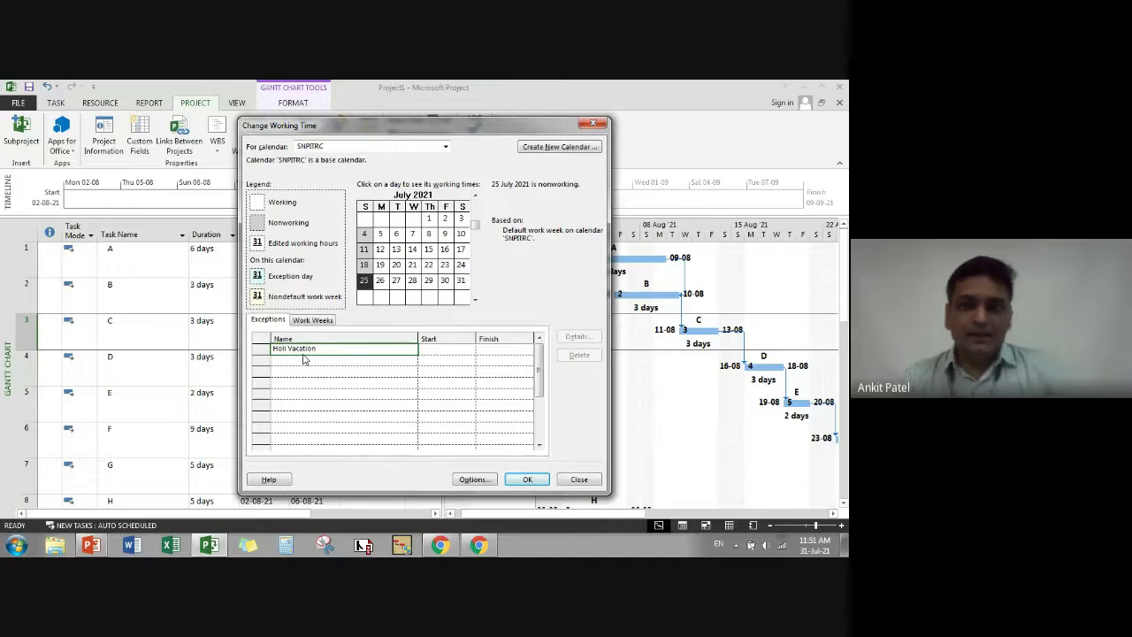
left_click(446, 383)
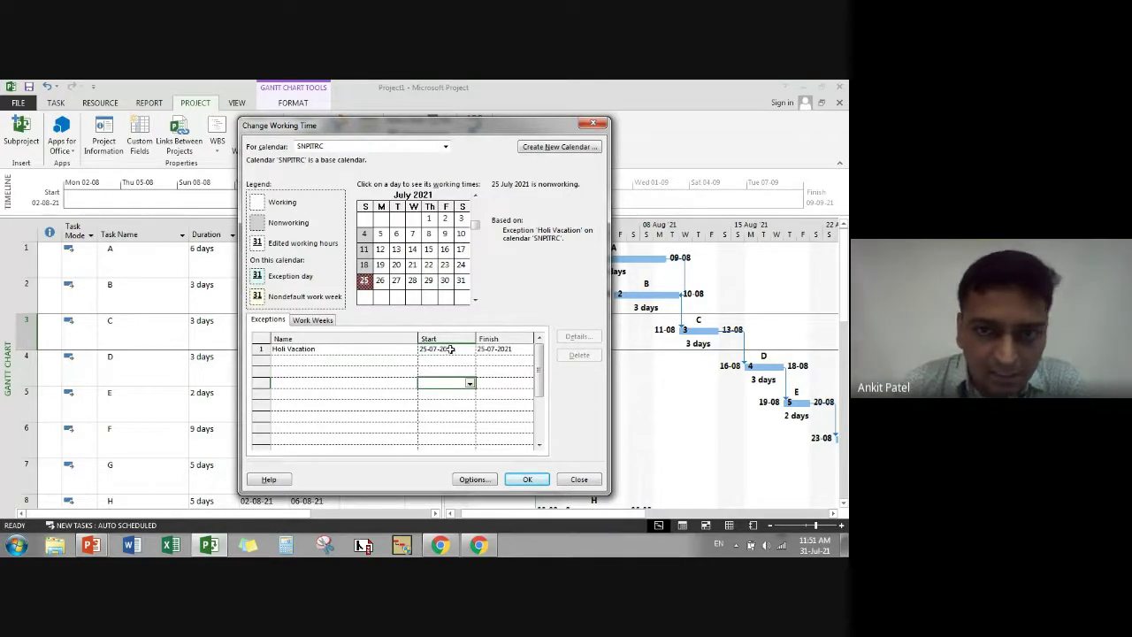
- Look up 16 August 2021 in the calendar and set it as the Holi Vacation exception's start date
left_click(450, 350)
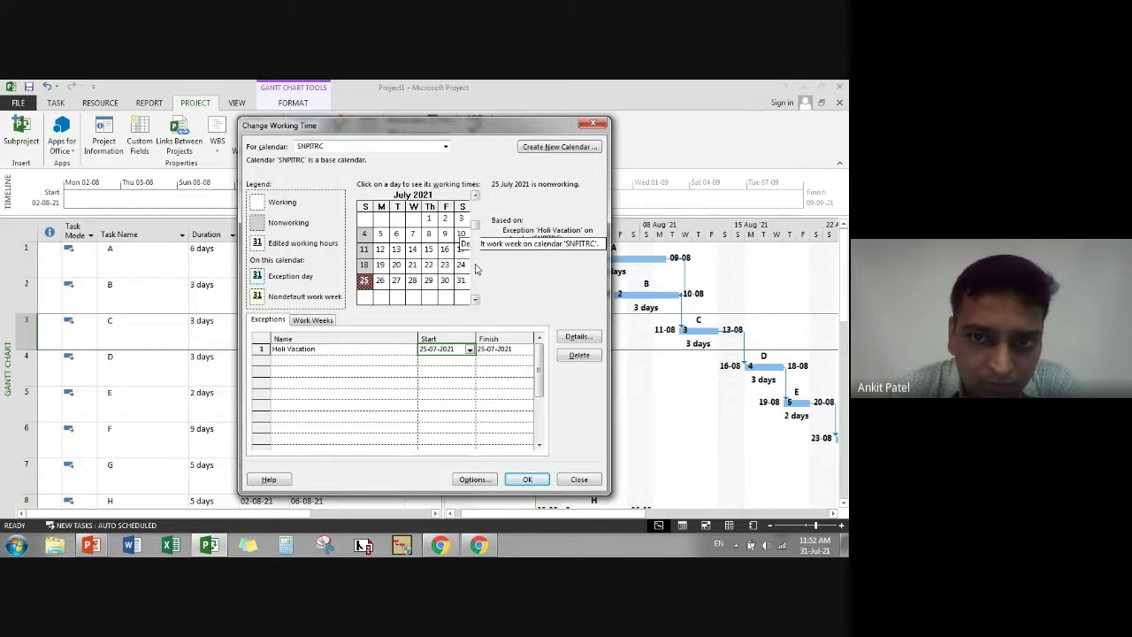
left_click(474, 300)
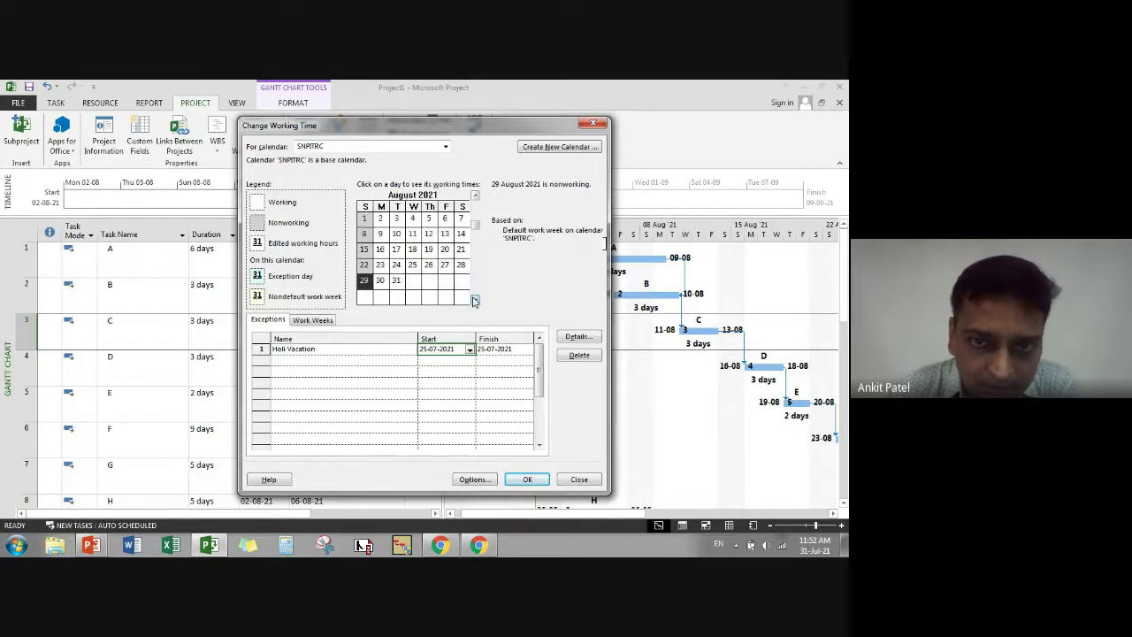
left_click(381, 250)
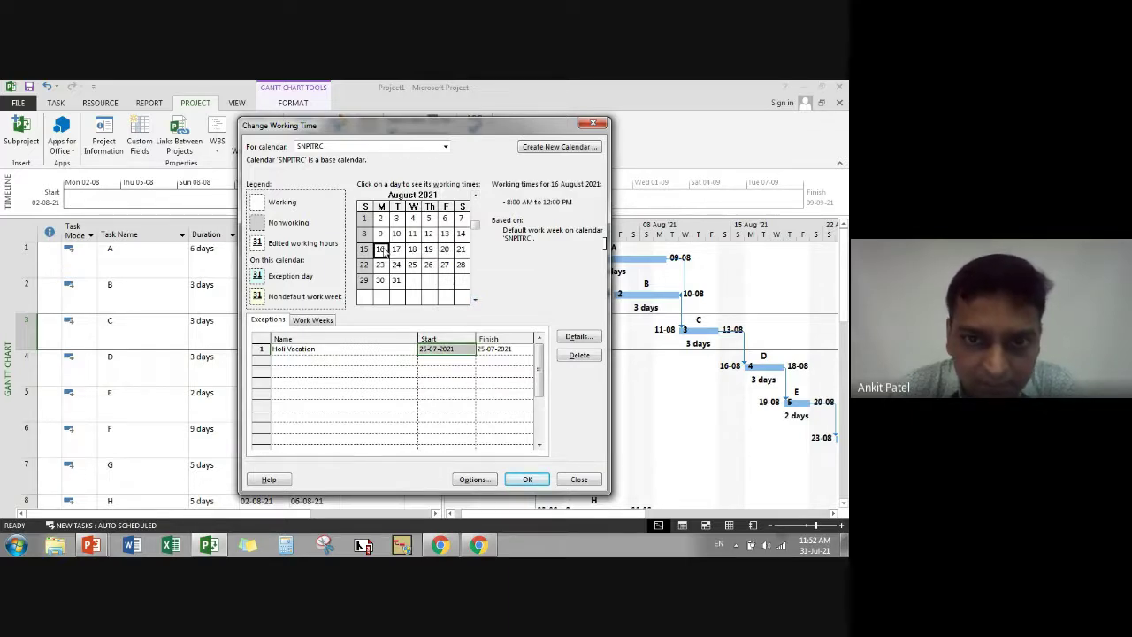
left_click(497, 348)
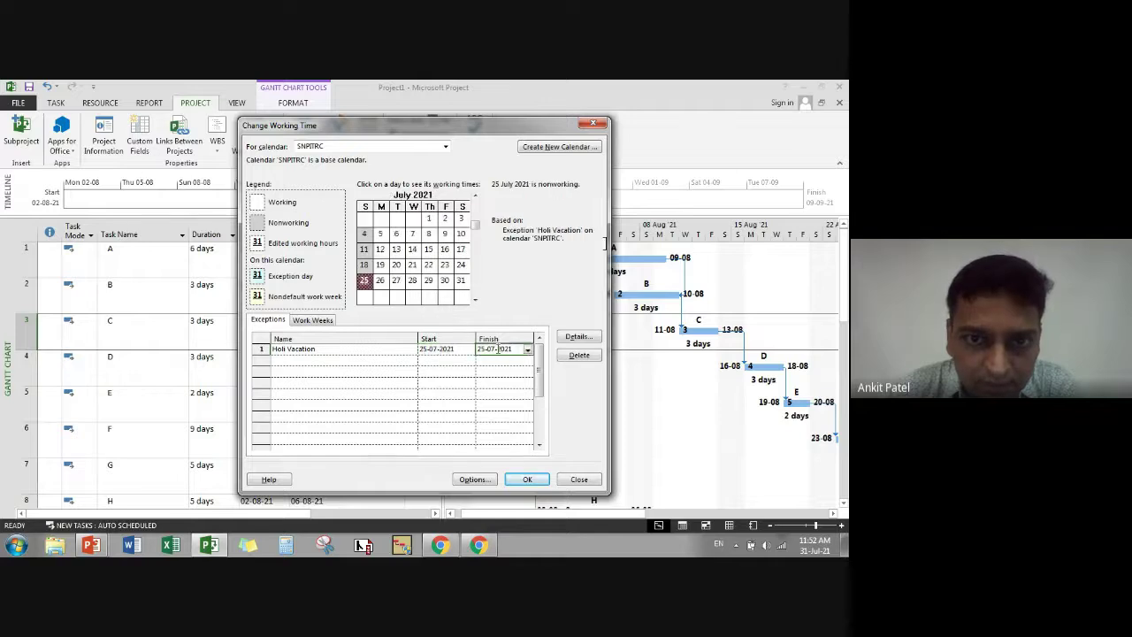
left_click(434, 349)
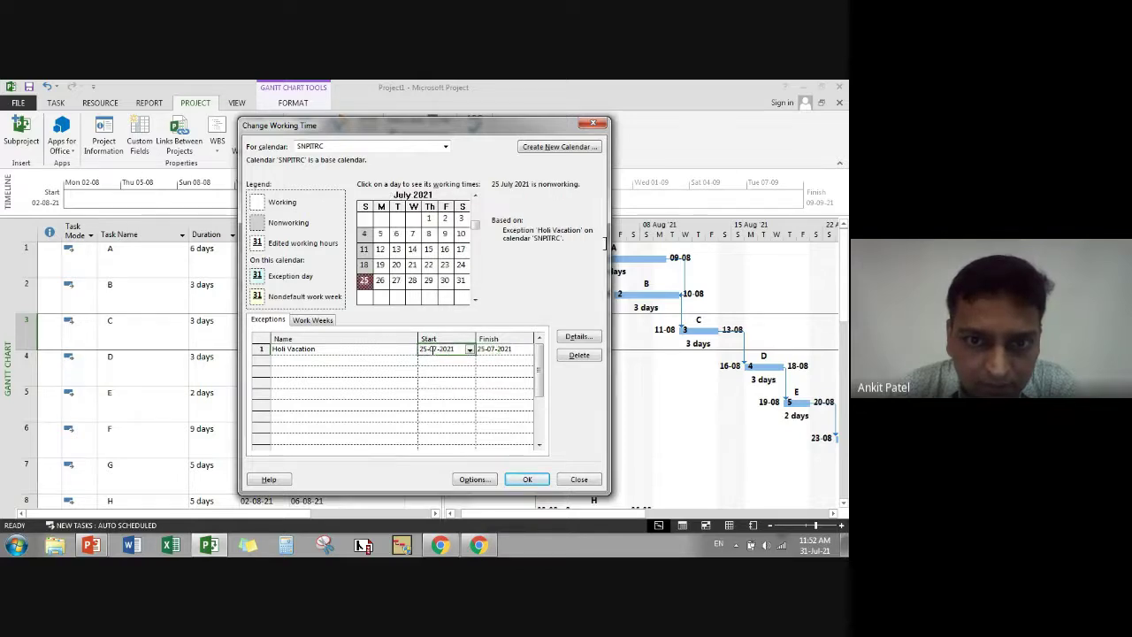
left_click(468, 350)
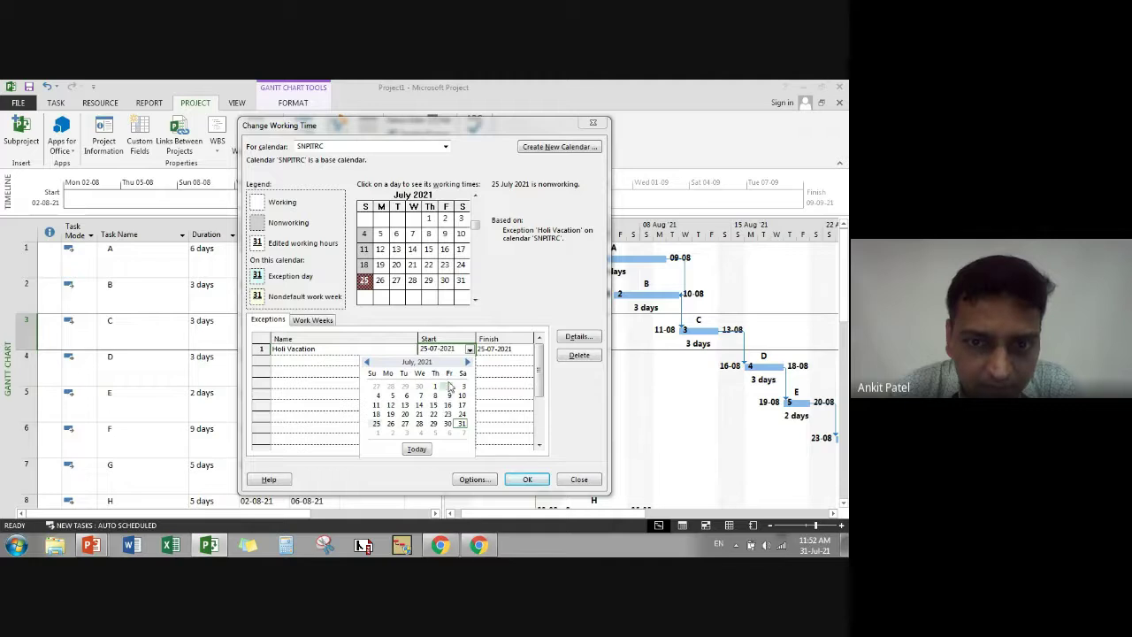
left_click(467, 361)
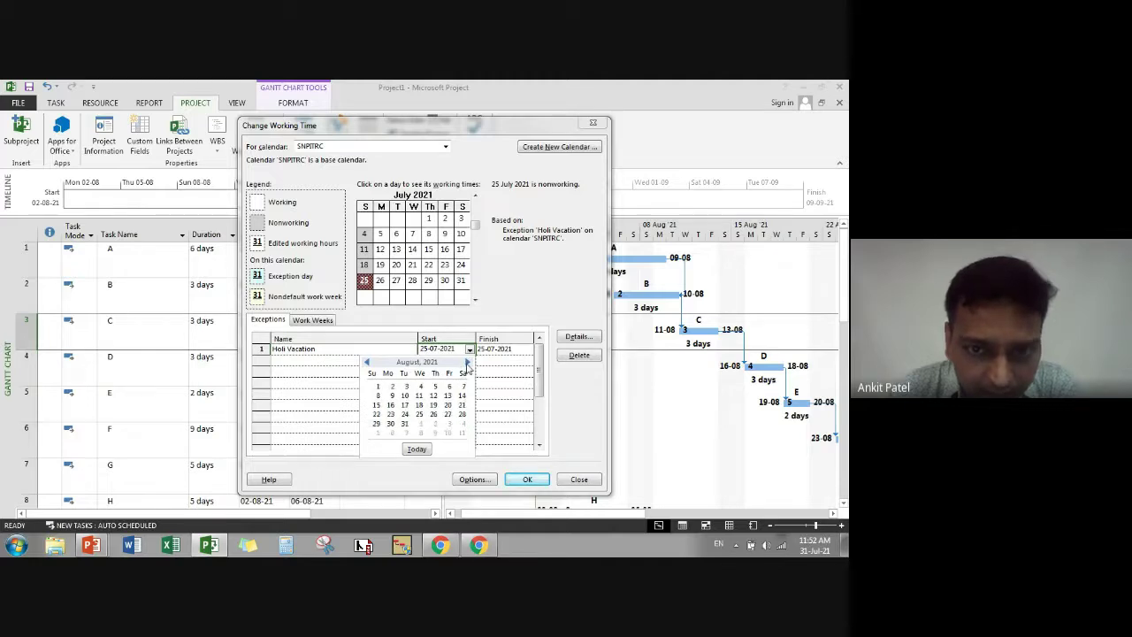
left_click(390, 404)
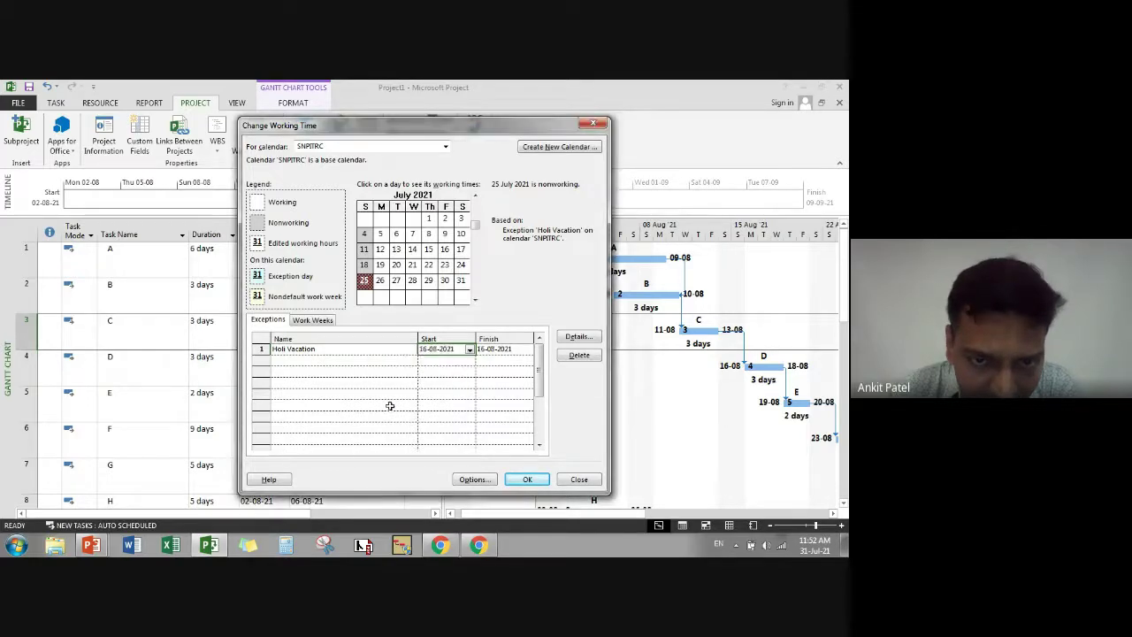
- Set the finish date of the Holi Vacation exception to 31 August 2021
left_click(517, 349)
left_click(527, 349)
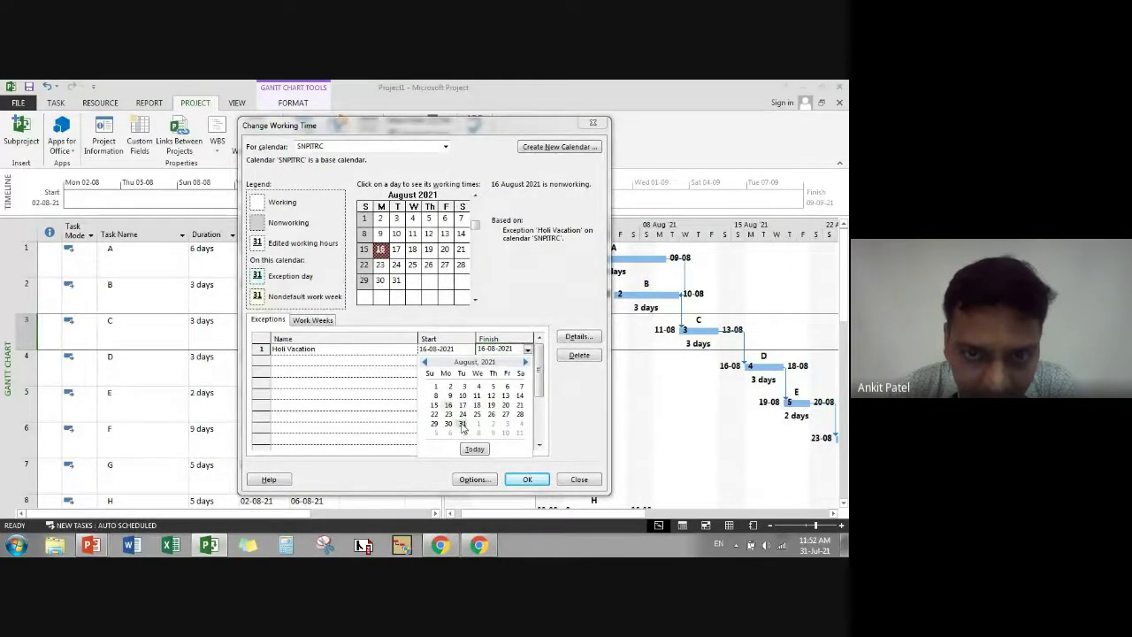
left_click(463, 424)
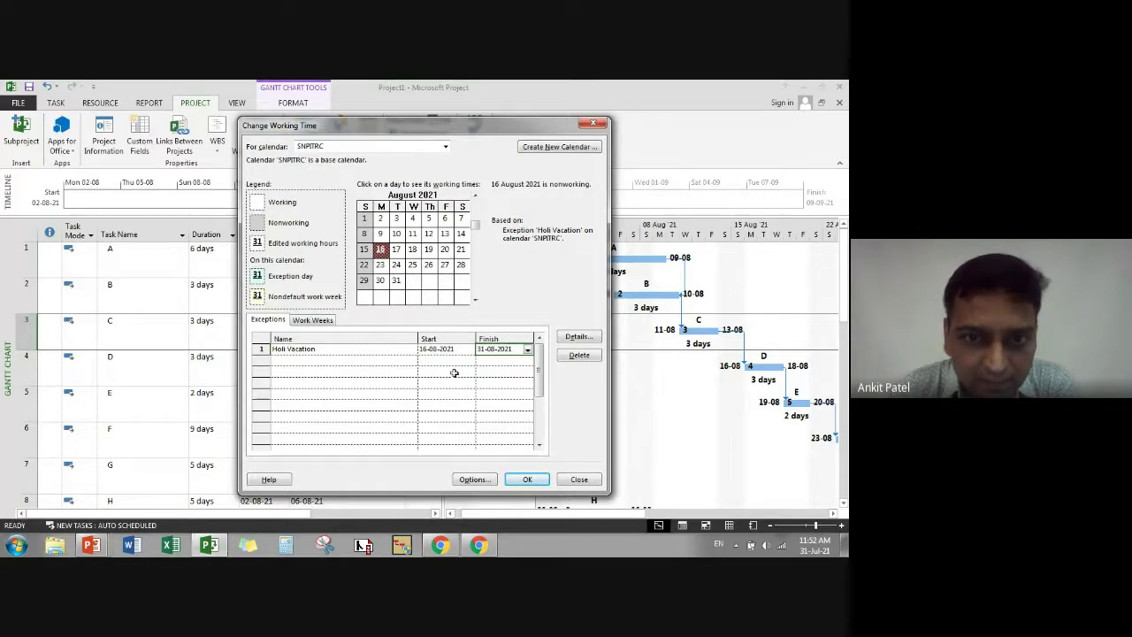
left_click(463, 381)
left_click(370, 385)
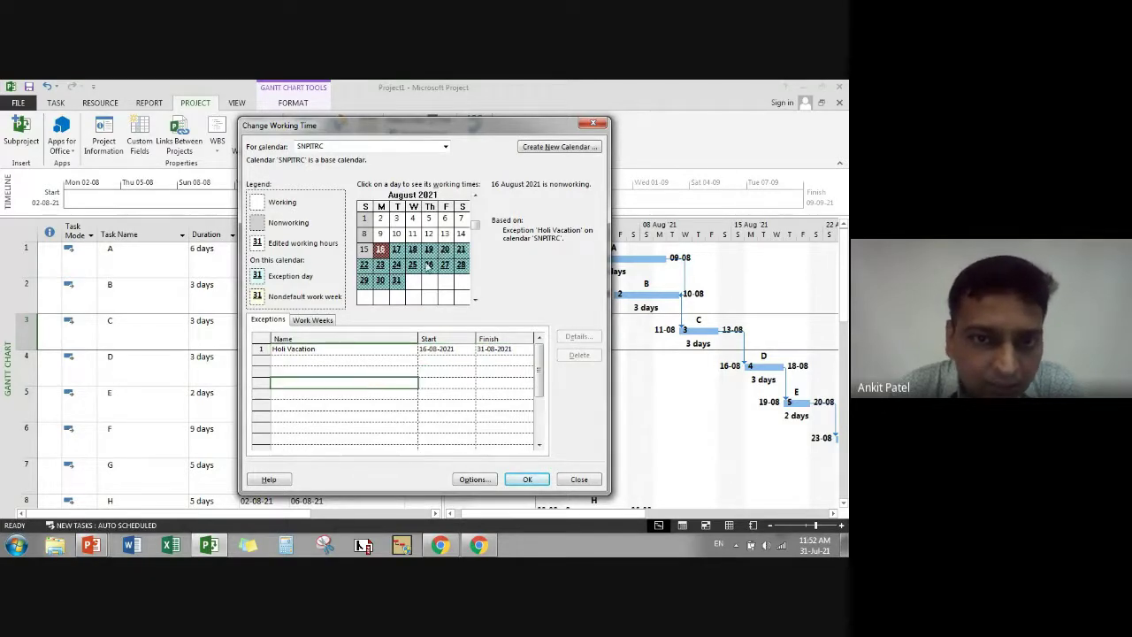
mouse_move(382, 252)
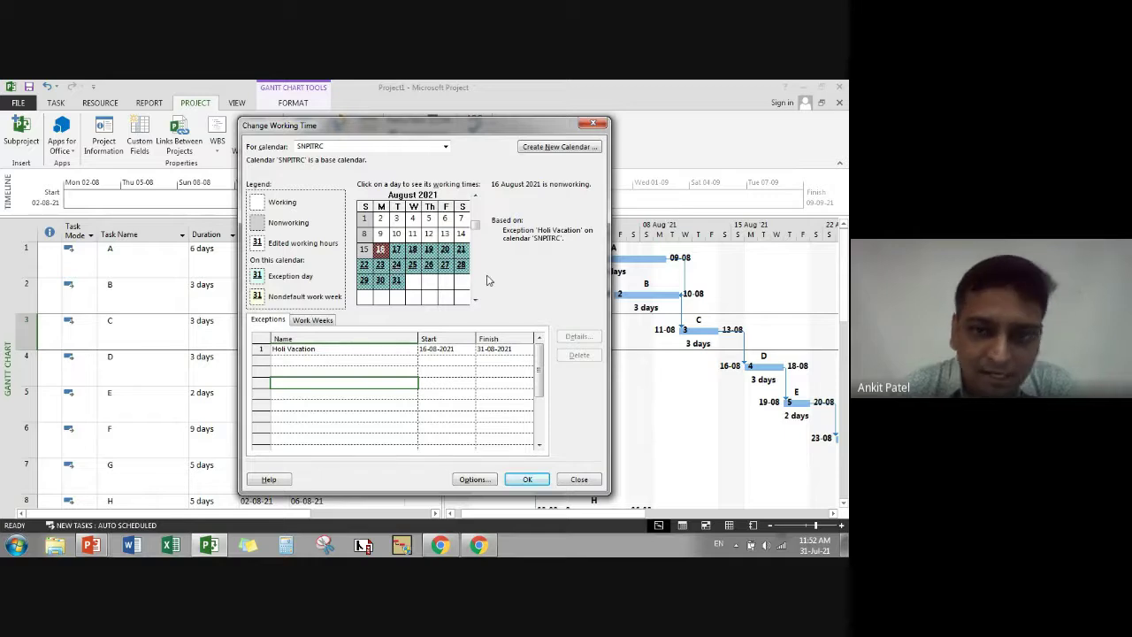
left_click(381, 360)
left_click(326, 368)
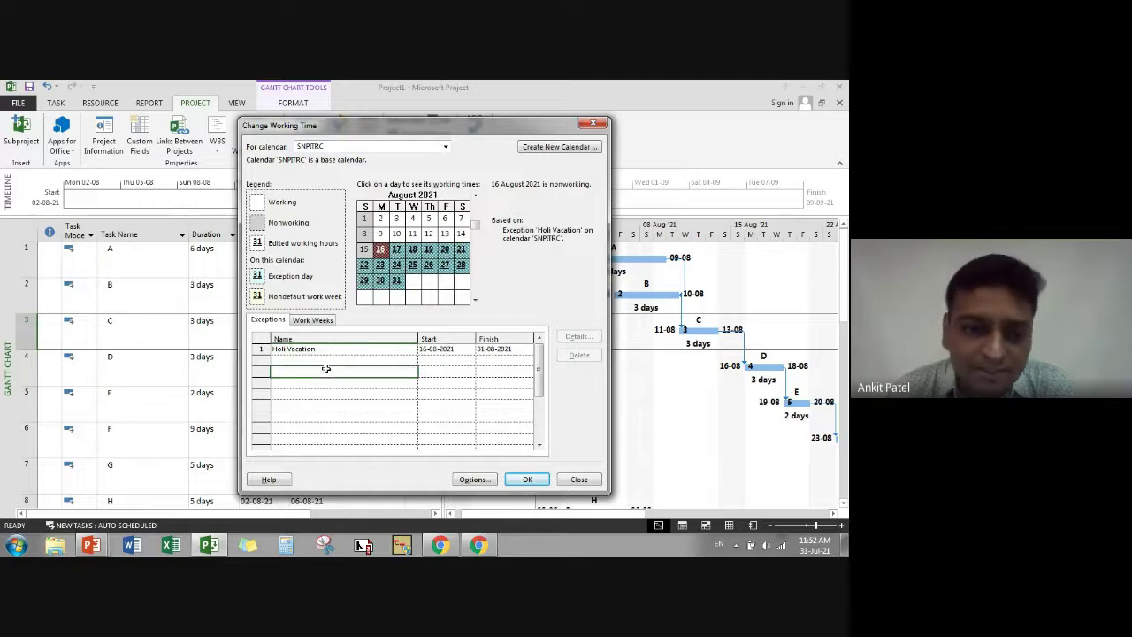
left_click(319, 358)
left_click(320, 369)
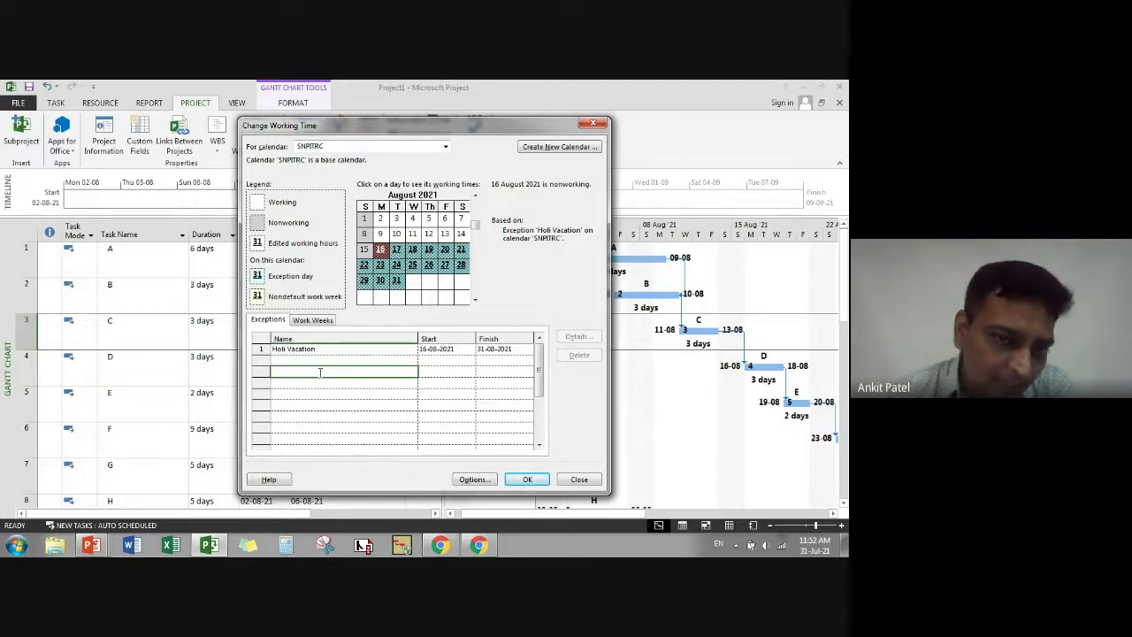
left_click(318, 360)
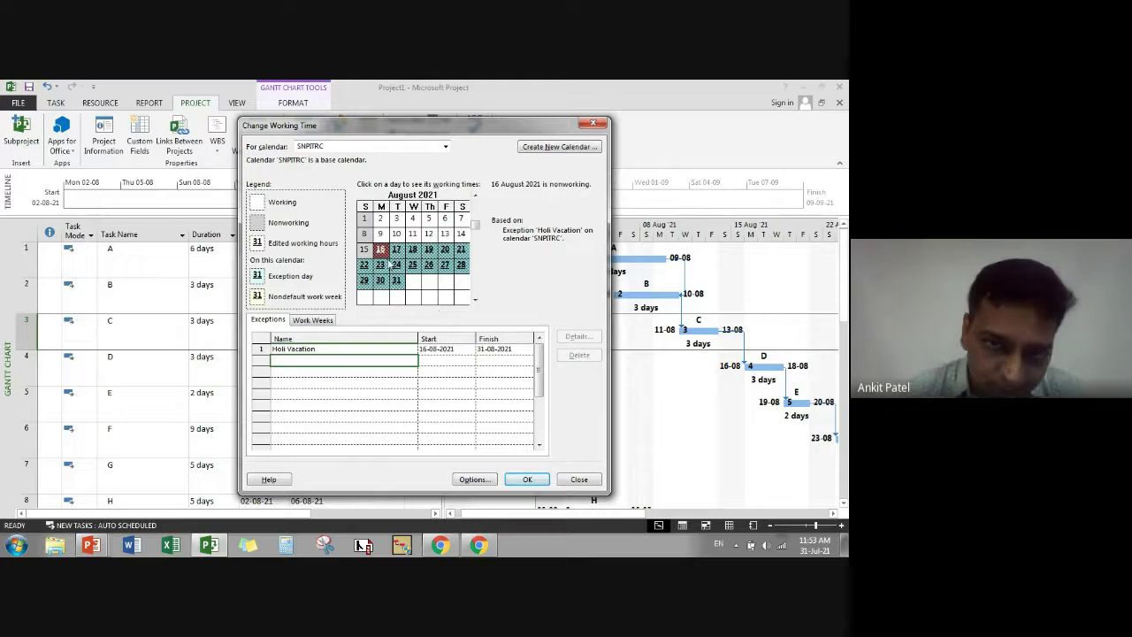
left_click(336, 379)
- Add a second exception named 26th Jan below Holi Vacation and dismiss the date conflict message
left_click(334, 362)
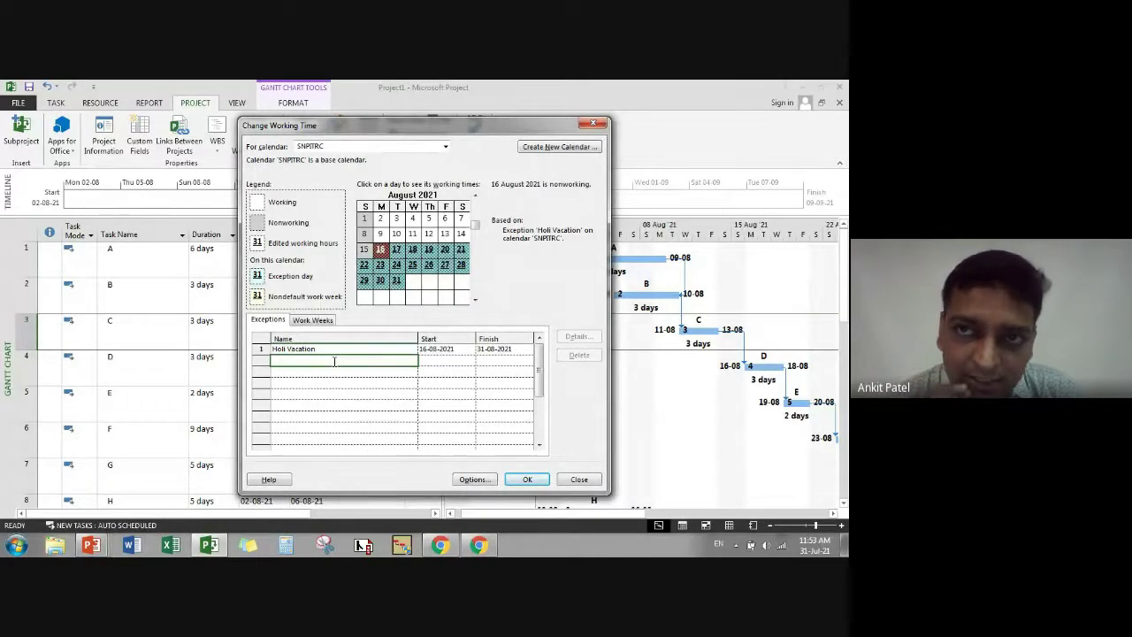
type("26th")
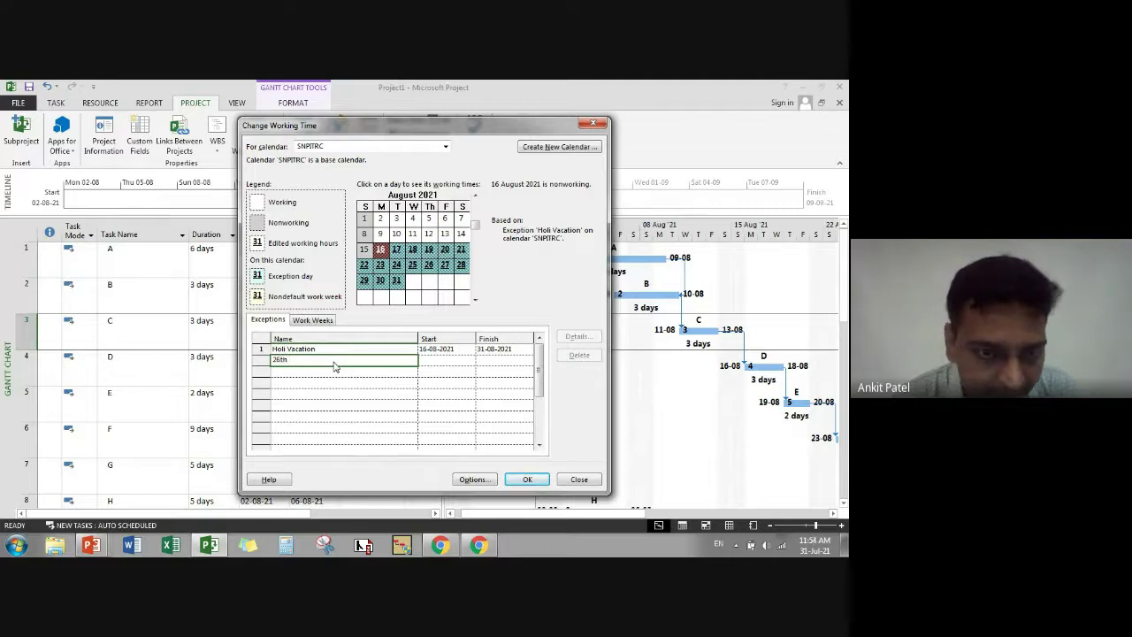
type(" JAn")
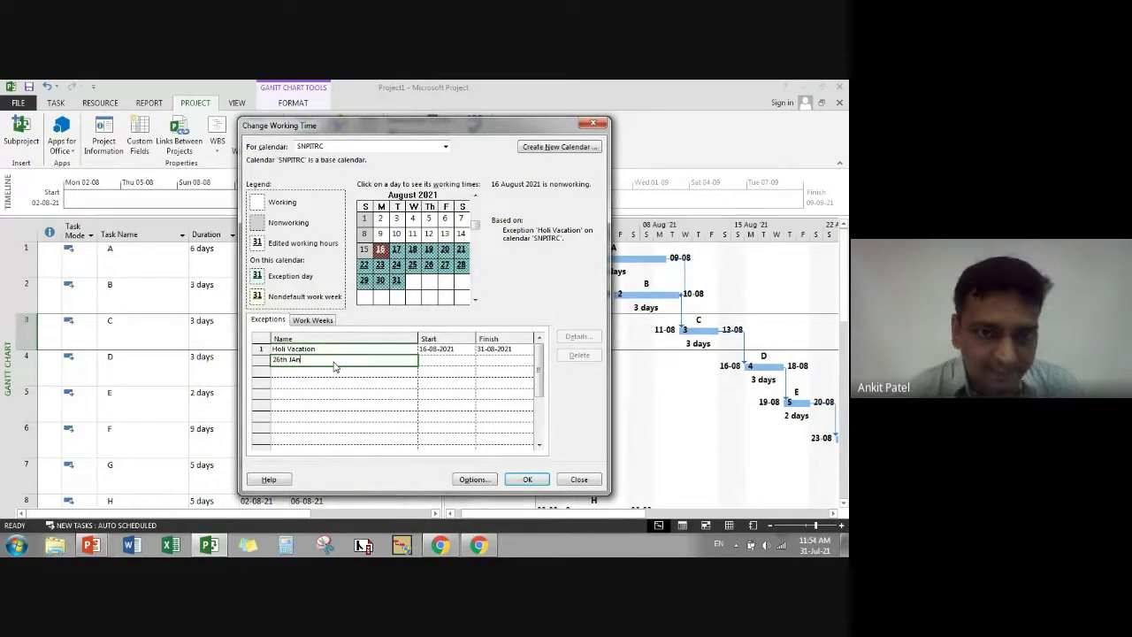
type("an")
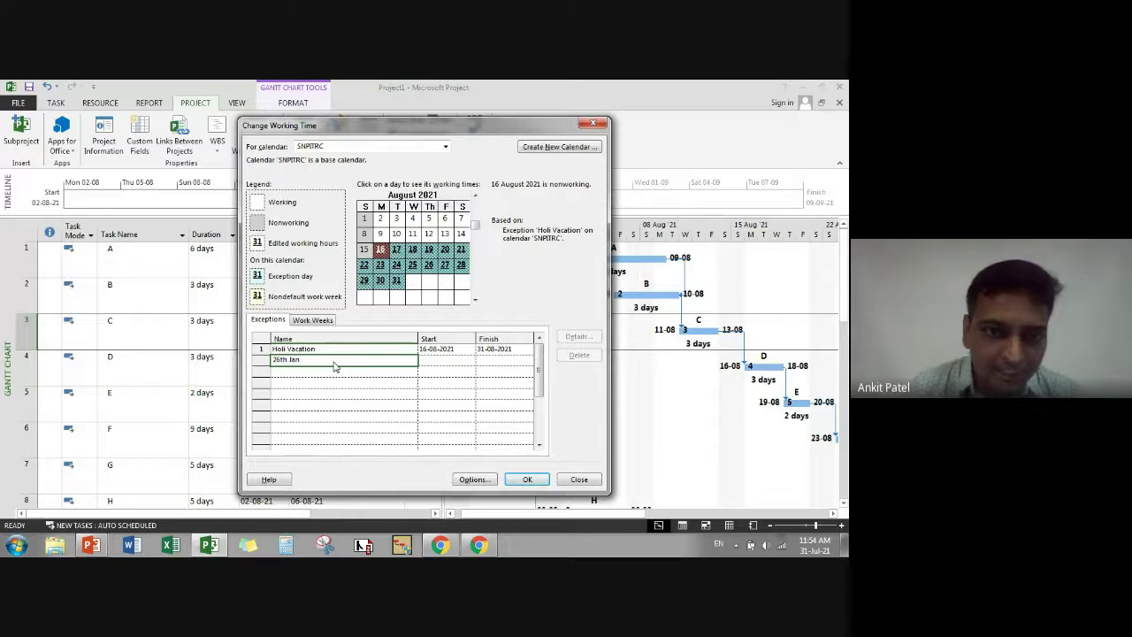
left_click(413, 382)
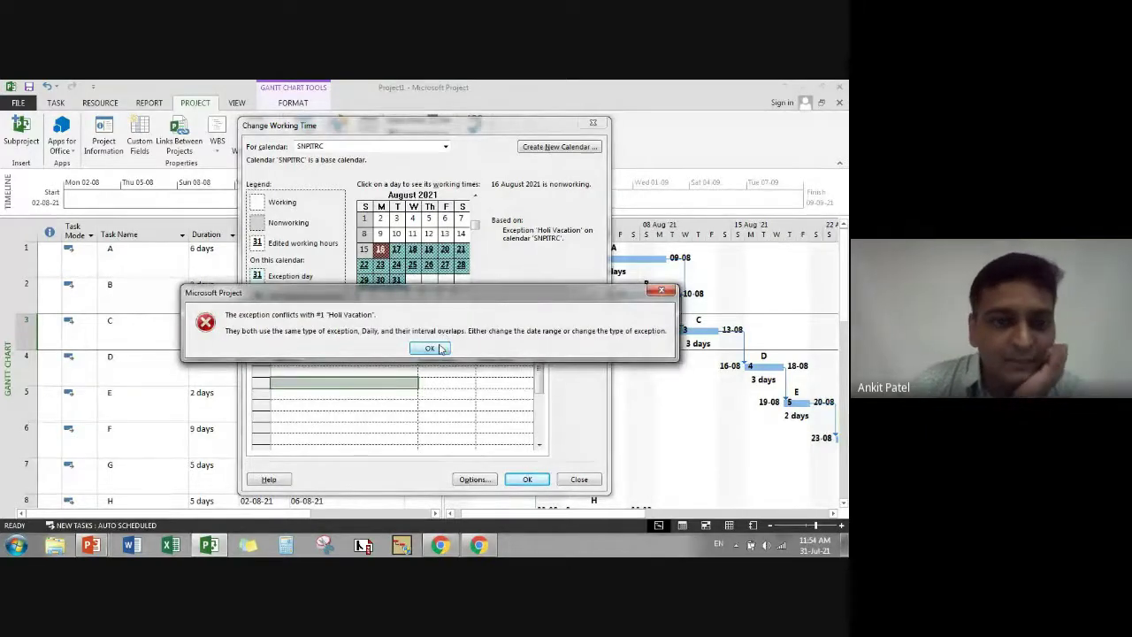
left_click(429, 349)
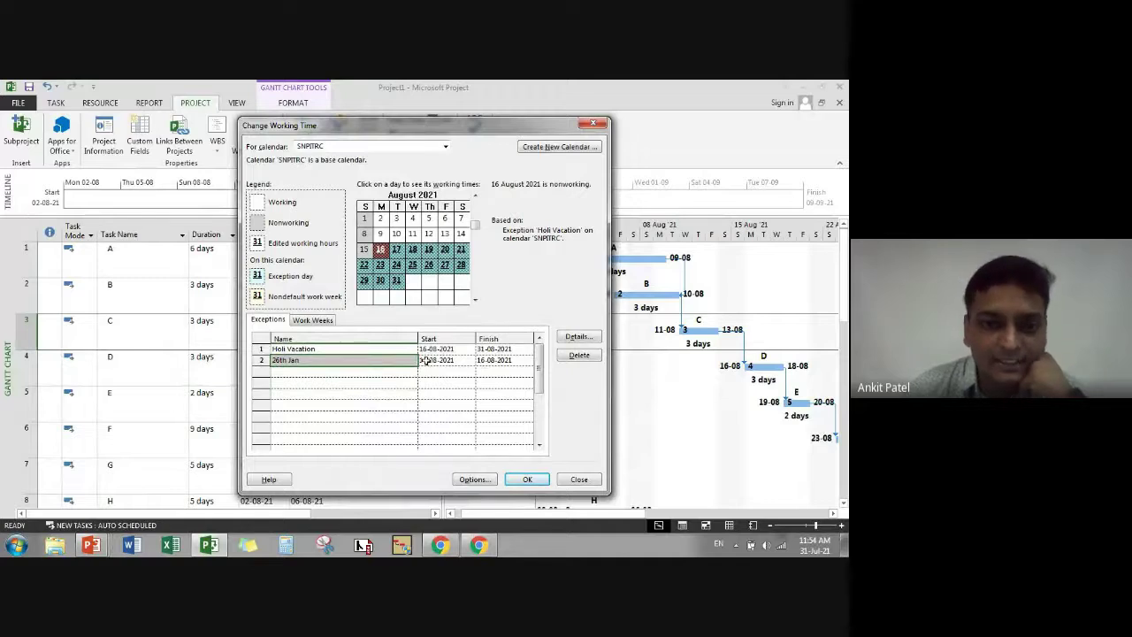
- Review the working time and recurrence details of the 26th Jan exception without changing them
left_click(424, 361)
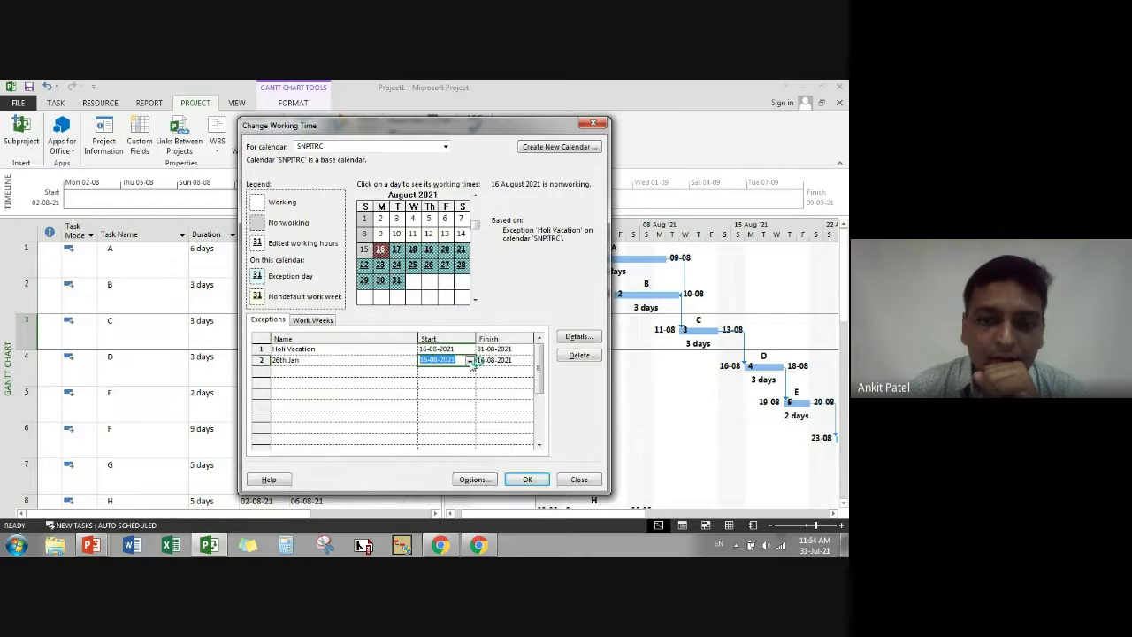
left_click(578, 337)
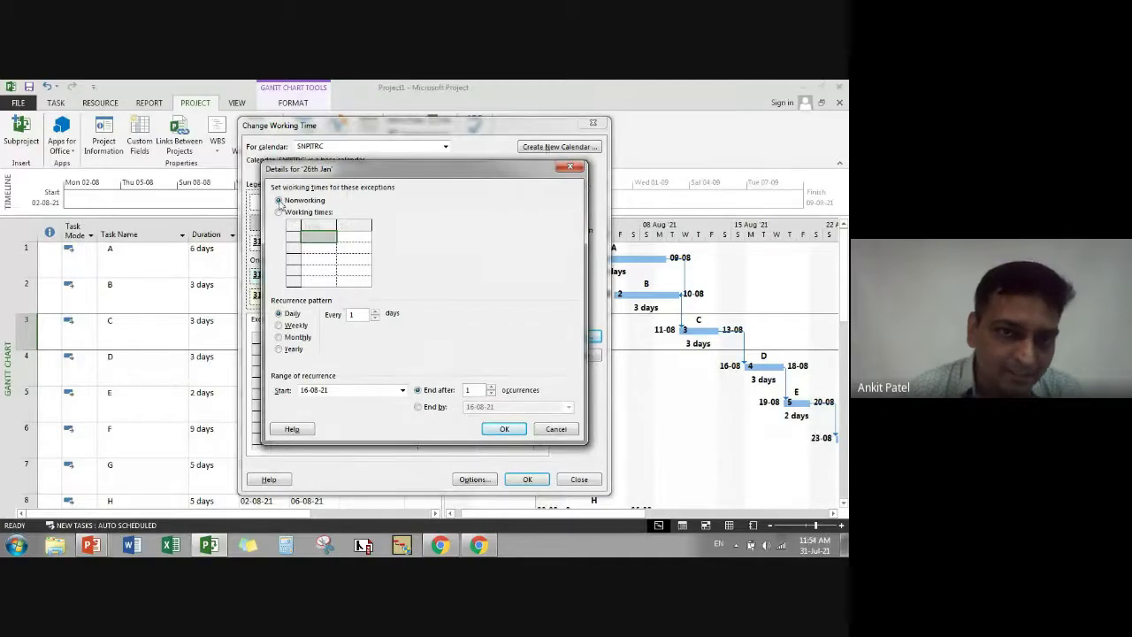
left_click(571, 167)
left_click(324, 361)
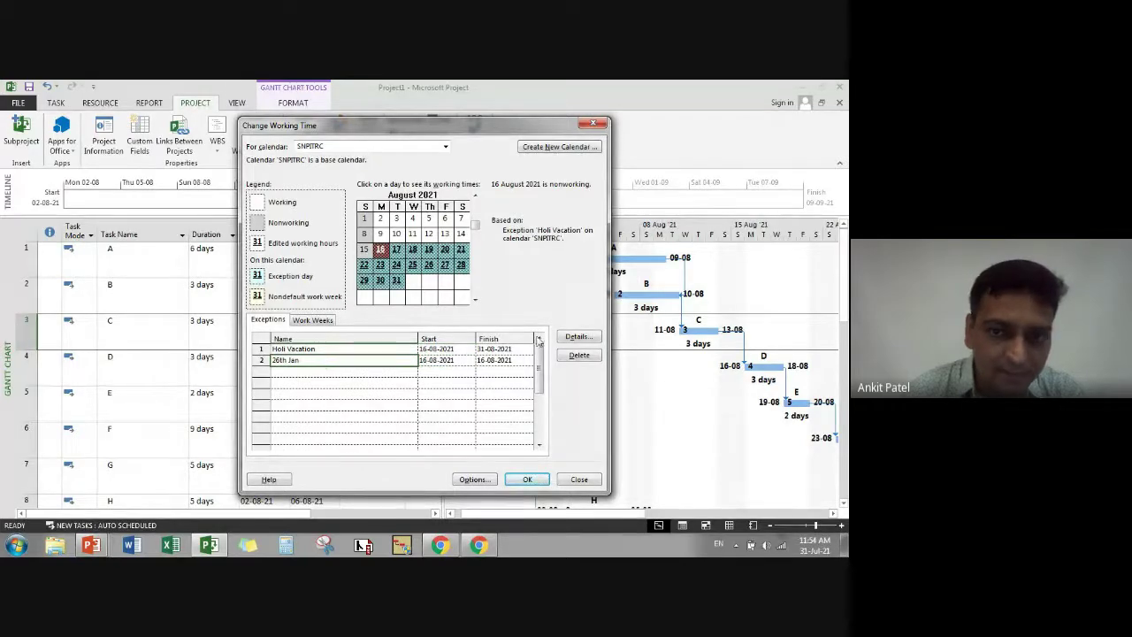
- In the 26th Jan exception's details, choose nonworking with a yearly recurrence and start replacing the 16 August recurrence date
left_click(580, 341)
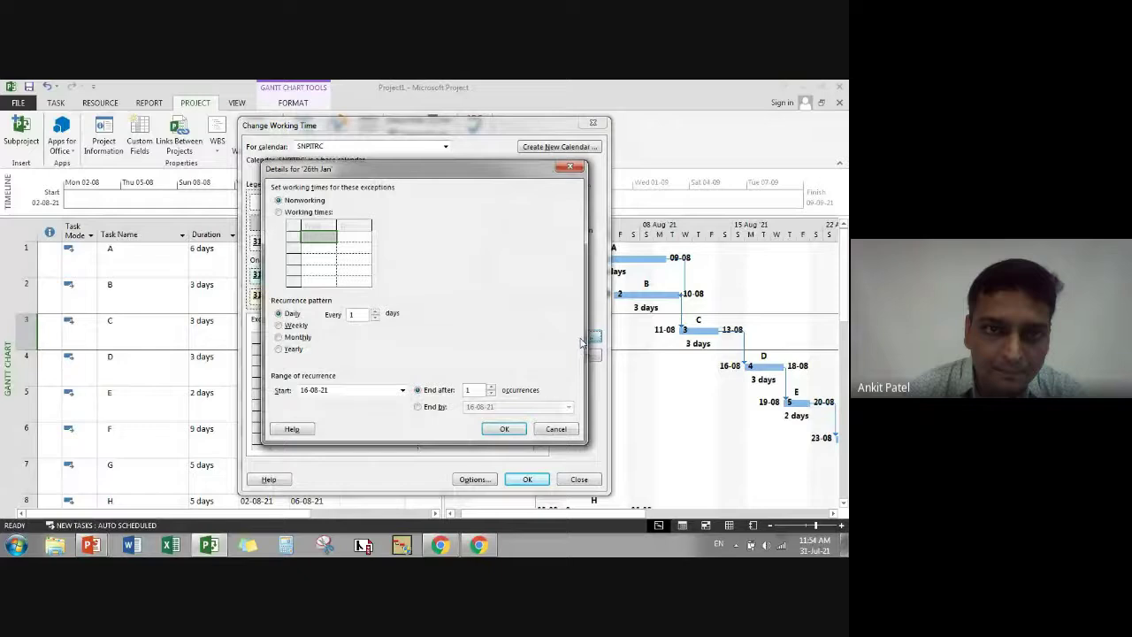
left_click(301, 202)
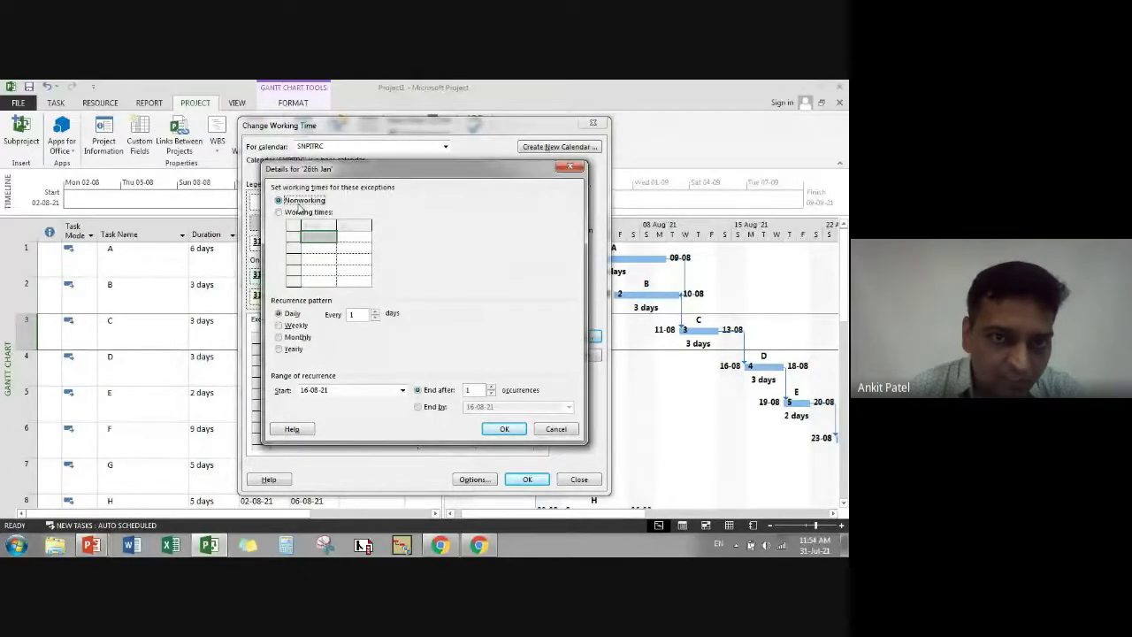
left_click(286, 350)
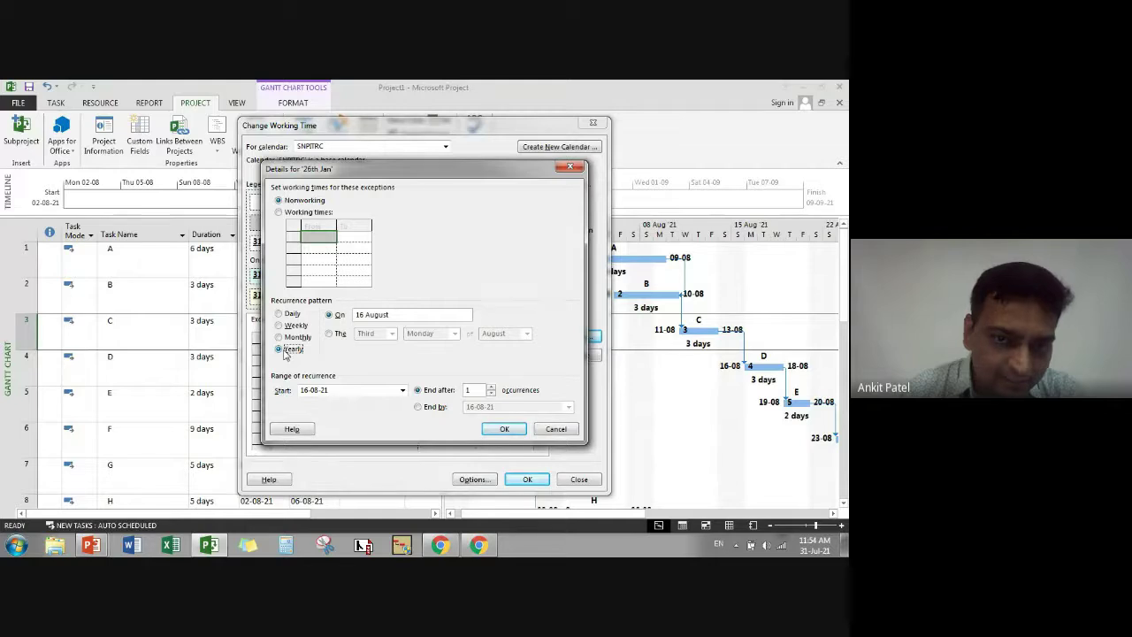
left_click(401, 315)
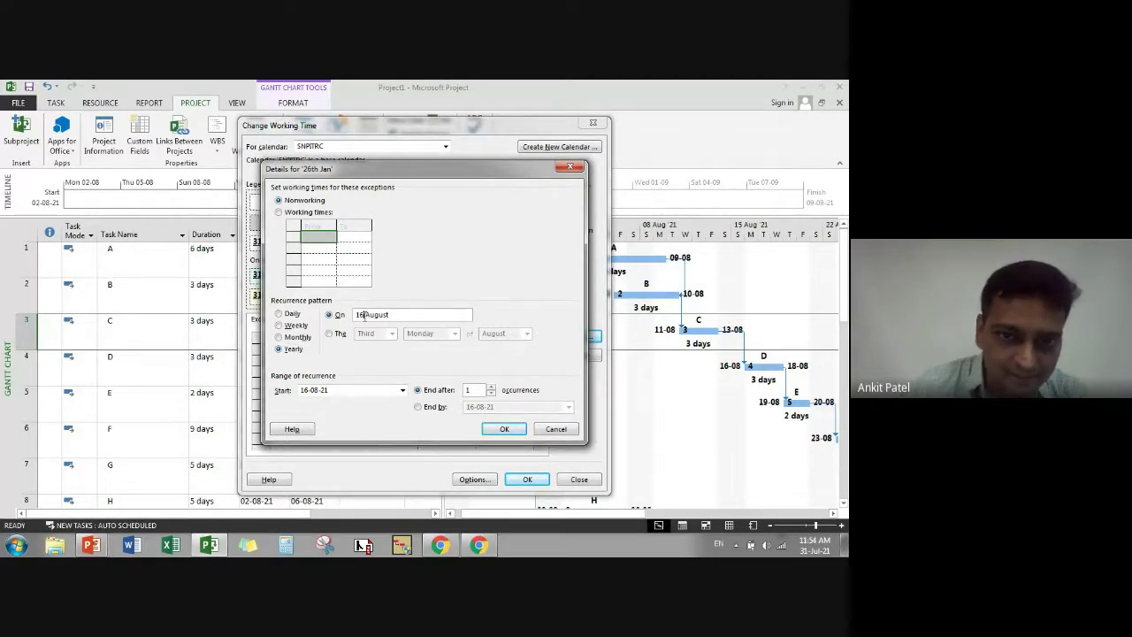
key("BackSpace")
key("BackSpace")
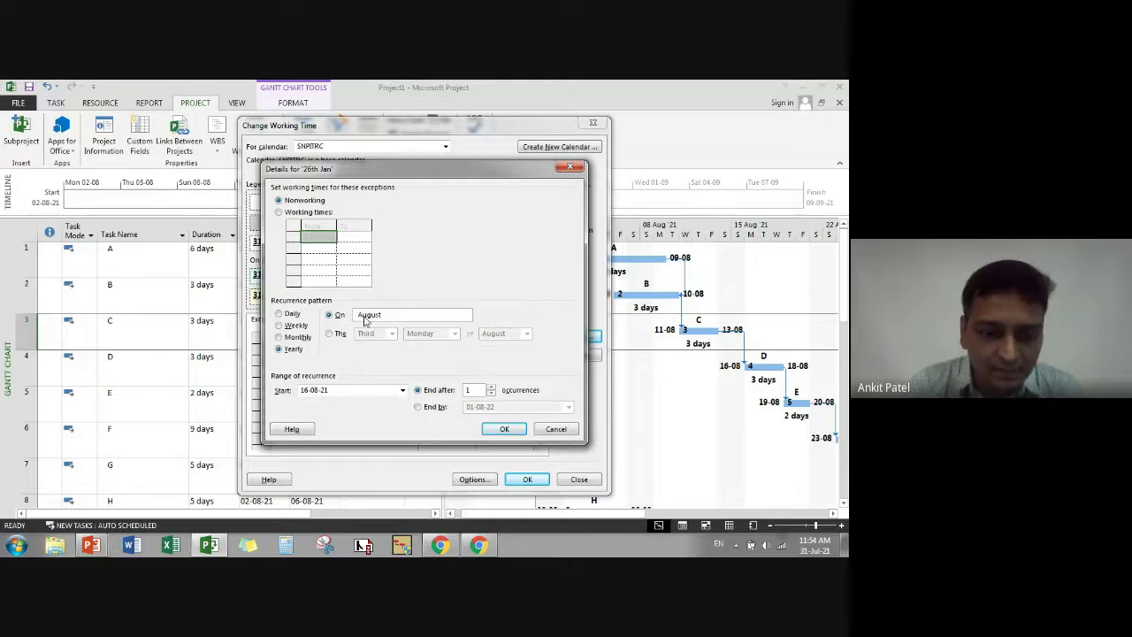
key("Delete")
key("Delete")
key("Delete")
key("Delete")
key("Delete")
key("Delete")
type("2")
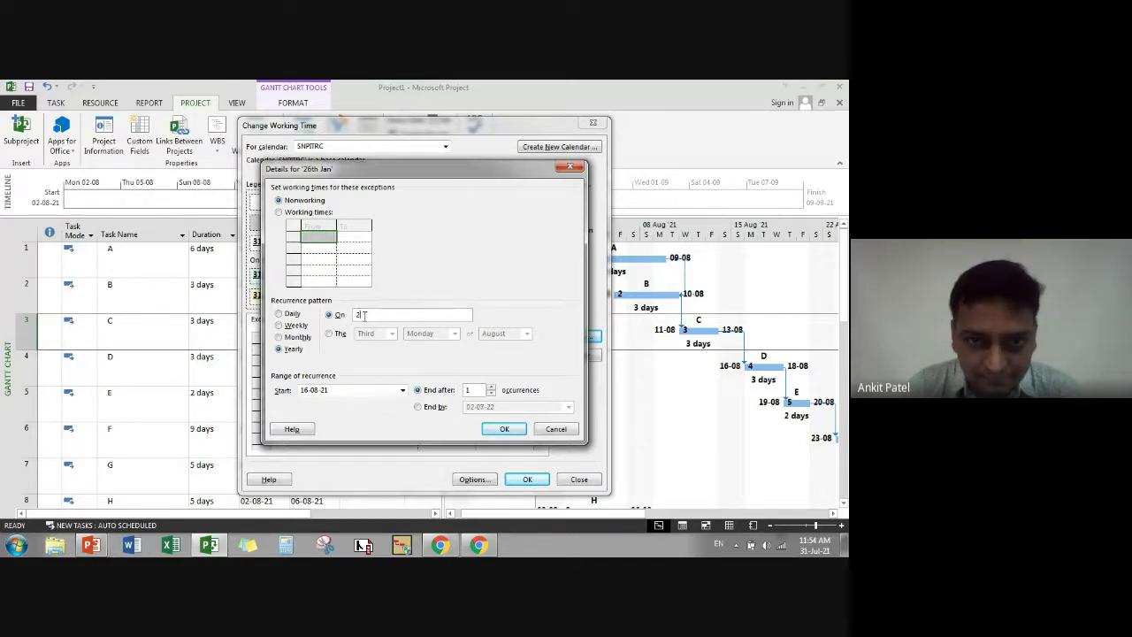
- Set the start of the 26th Jan exception's recurrence range to 26 January 2022
left_click(403, 390)
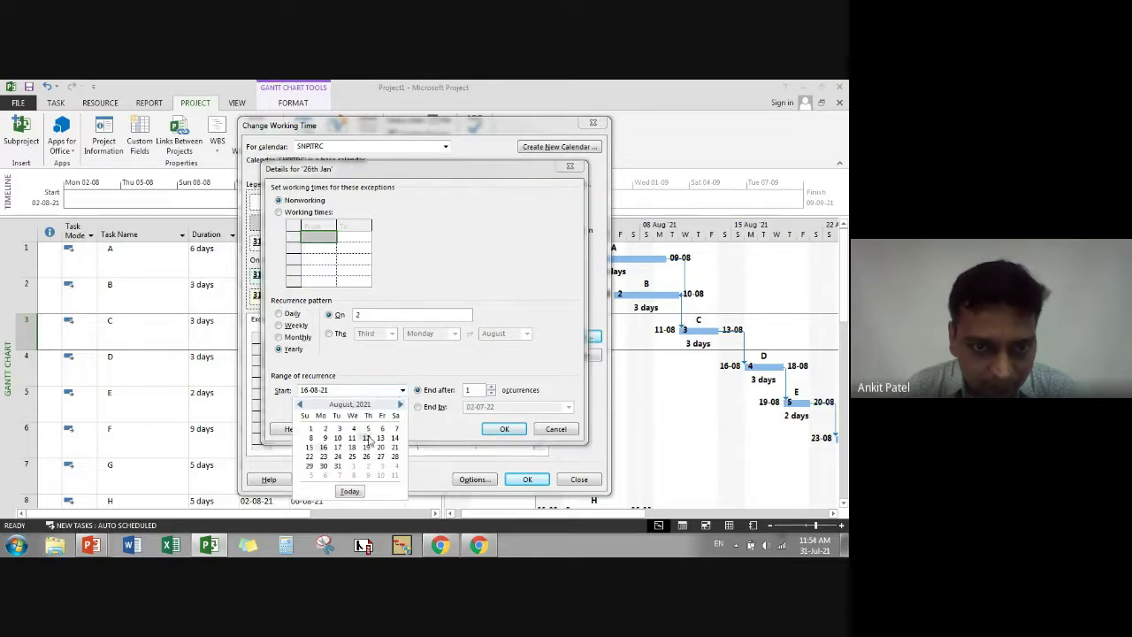
left_click(400, 404)
left_click(400, 404)
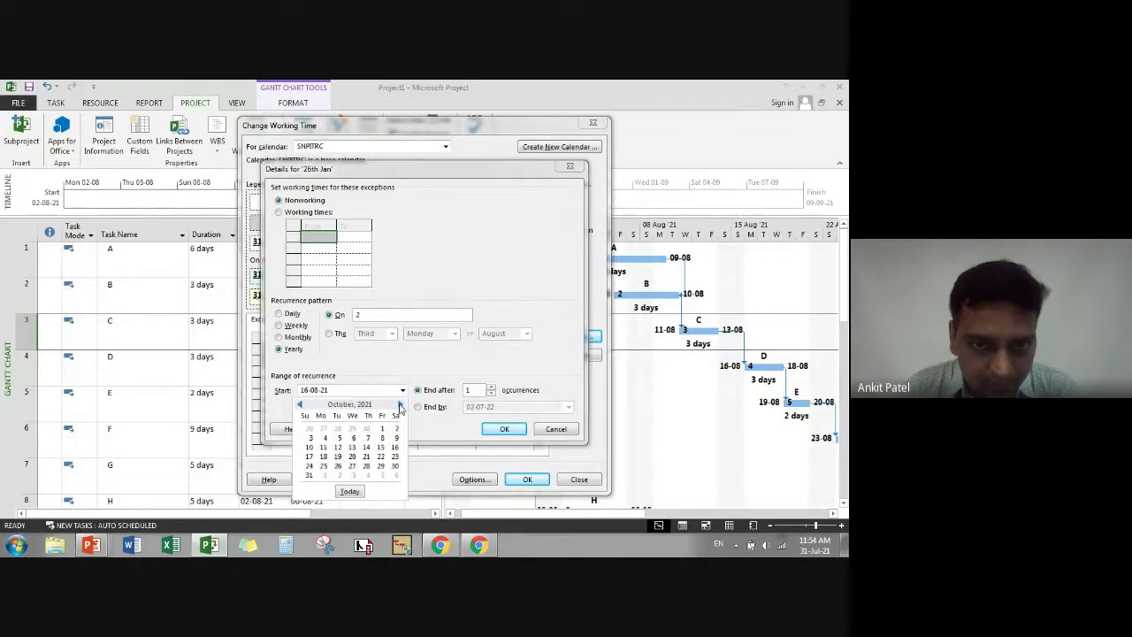
left_click(400, 404)
left_click(400, 404)
left_click(400, 404)
left_click(400, 404)
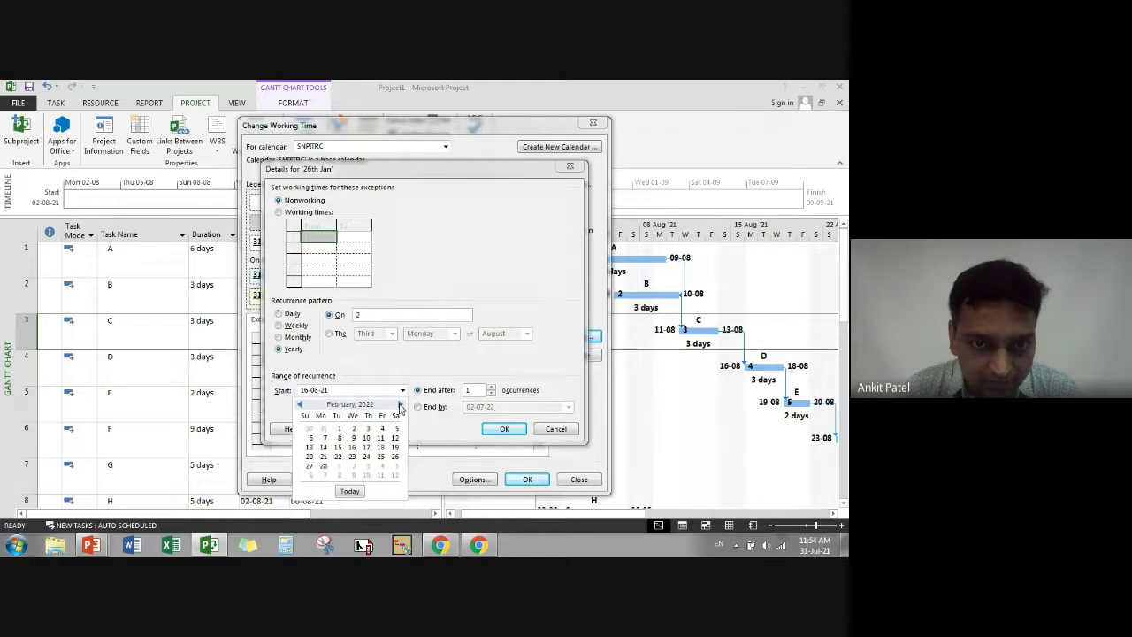
left_click(301, 404)
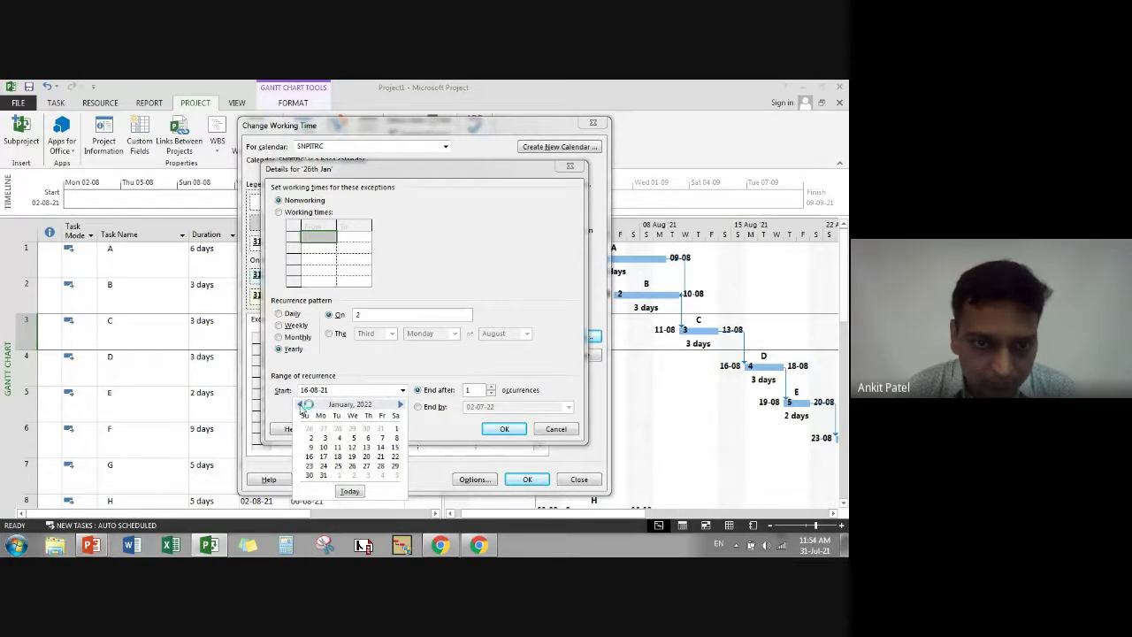
left_click(352, 465)
- Complete the yearly recurrence date as 26 Jan and end the recurrence after 10 occurrences
left_click(368, 315)
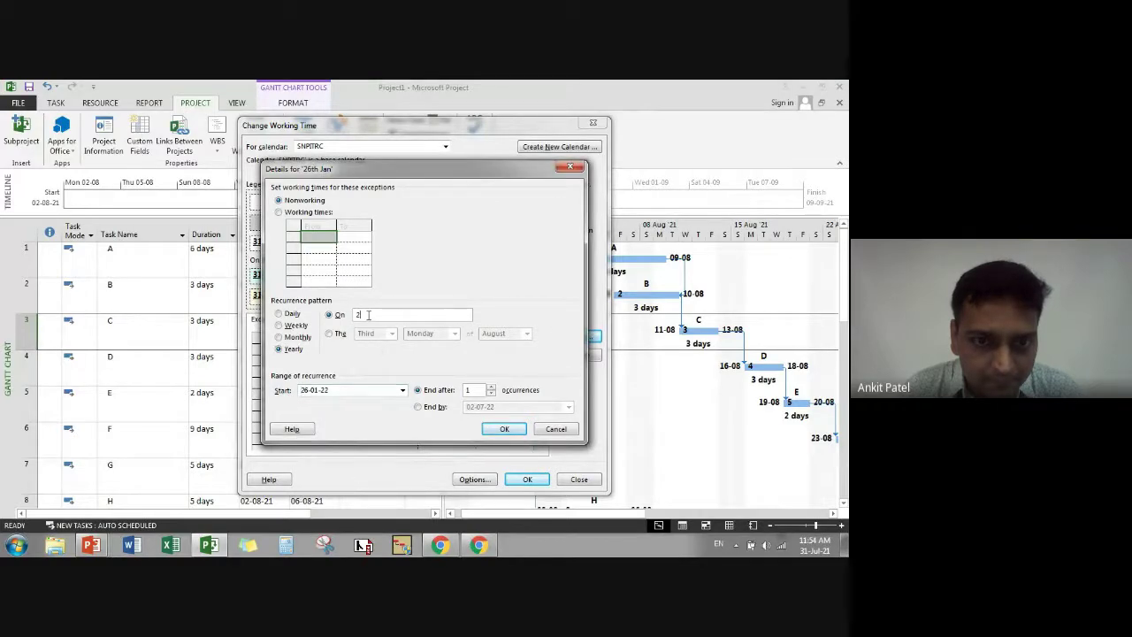
type("6")
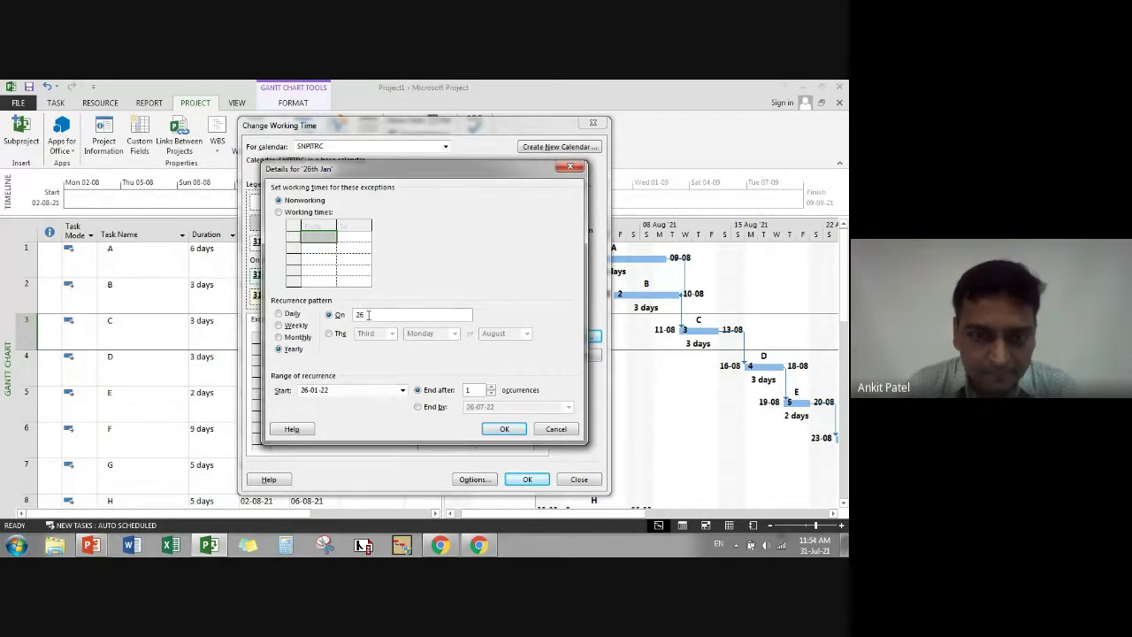
type(" Jan")
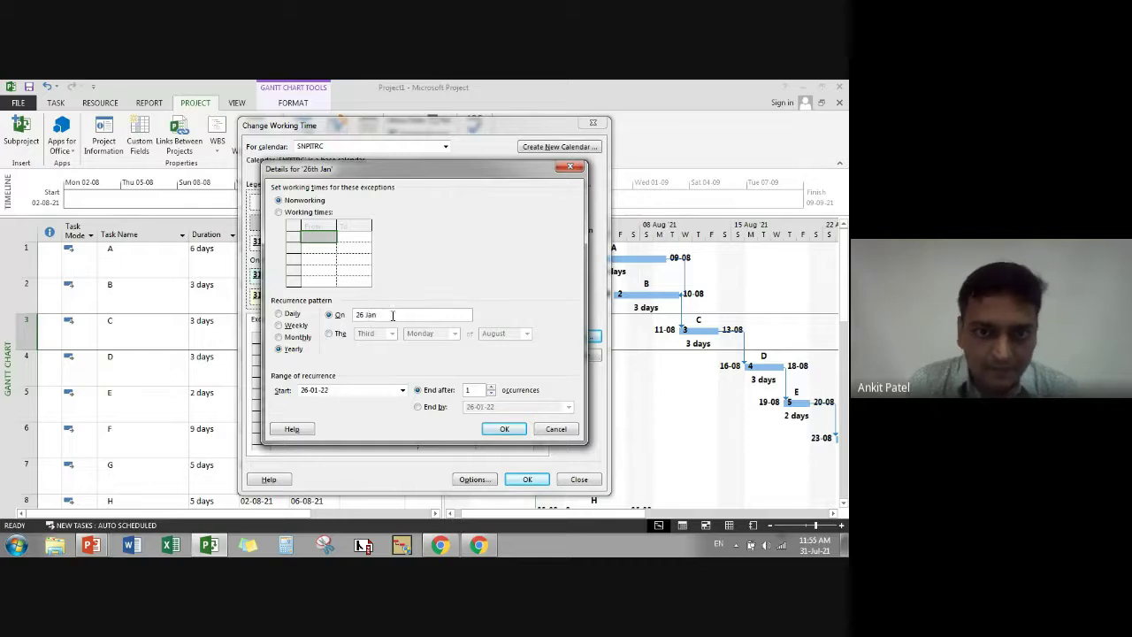
left_click(492, 387)
left_click(491, 387)
left_click(491, 388)
left_click(491, 387)
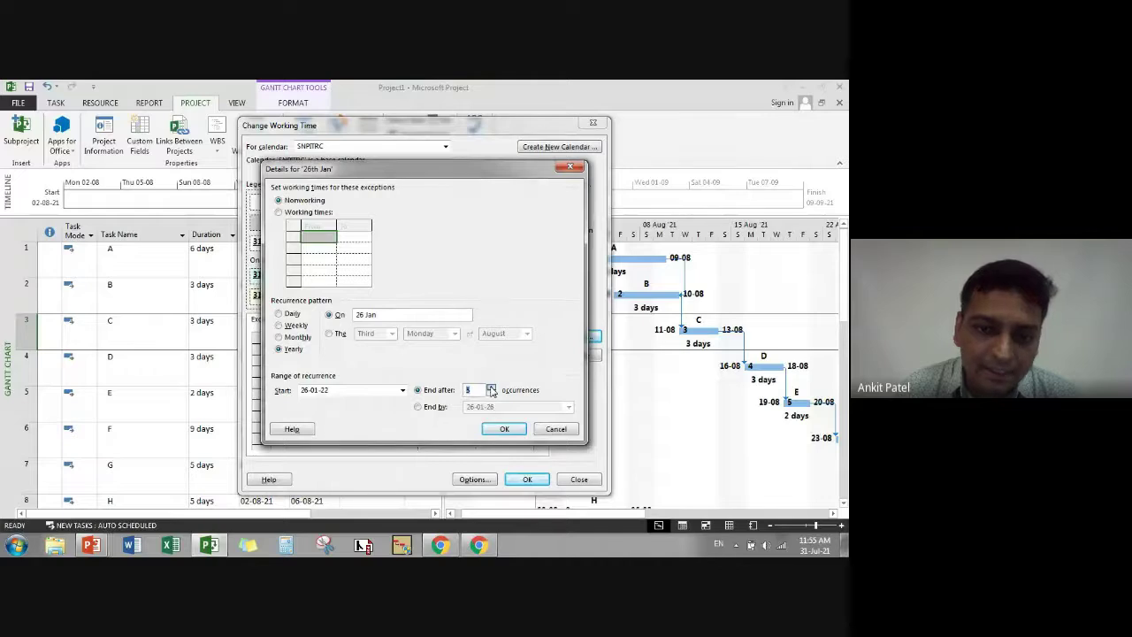
left_click(492, 388)
left_click(492, 387)
left_click(492, 387)
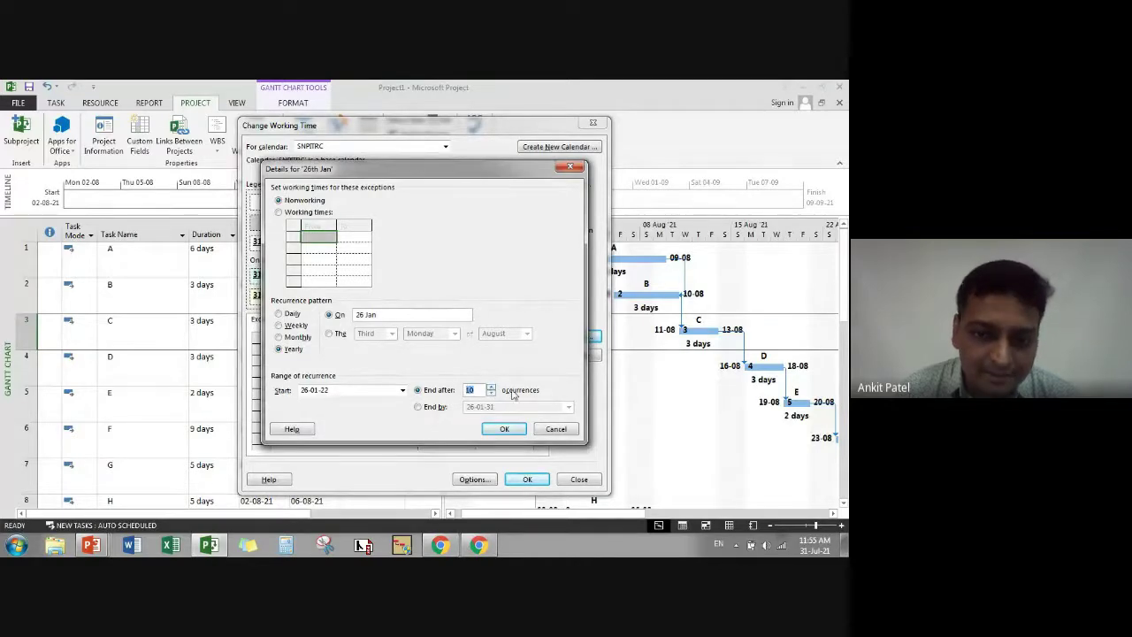
- Look through the yearly, monthly and weekly recurrence options and discard the changes to the 26th Jan exception's details
left_click(281, 349)
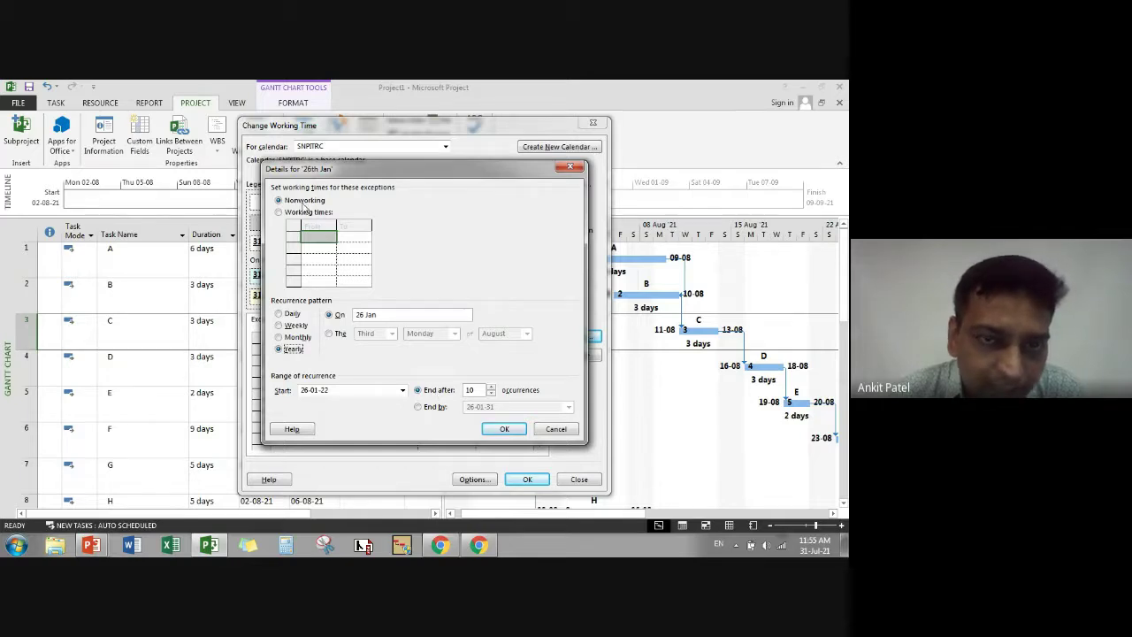
left_click(279, 337)
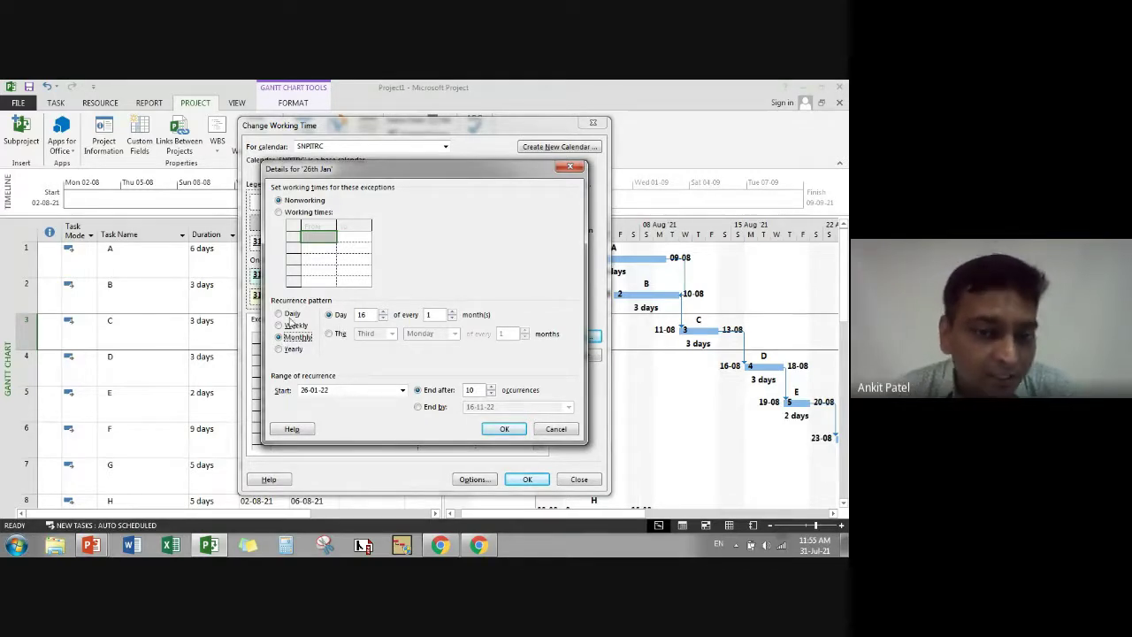
left_click(292, 325)
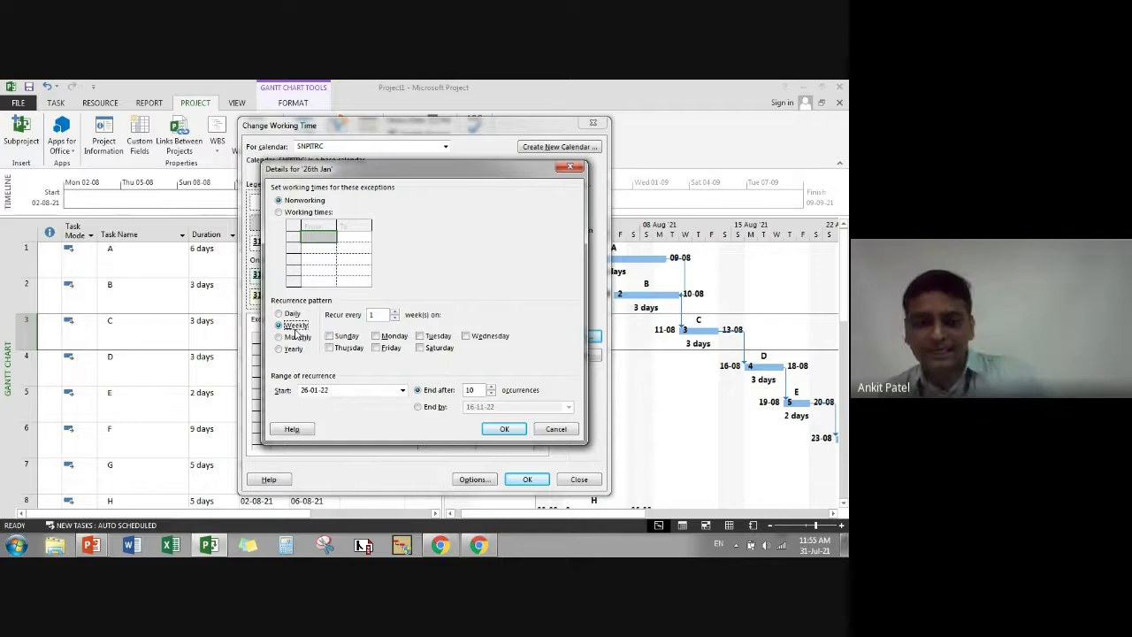
left_click(553, 430)
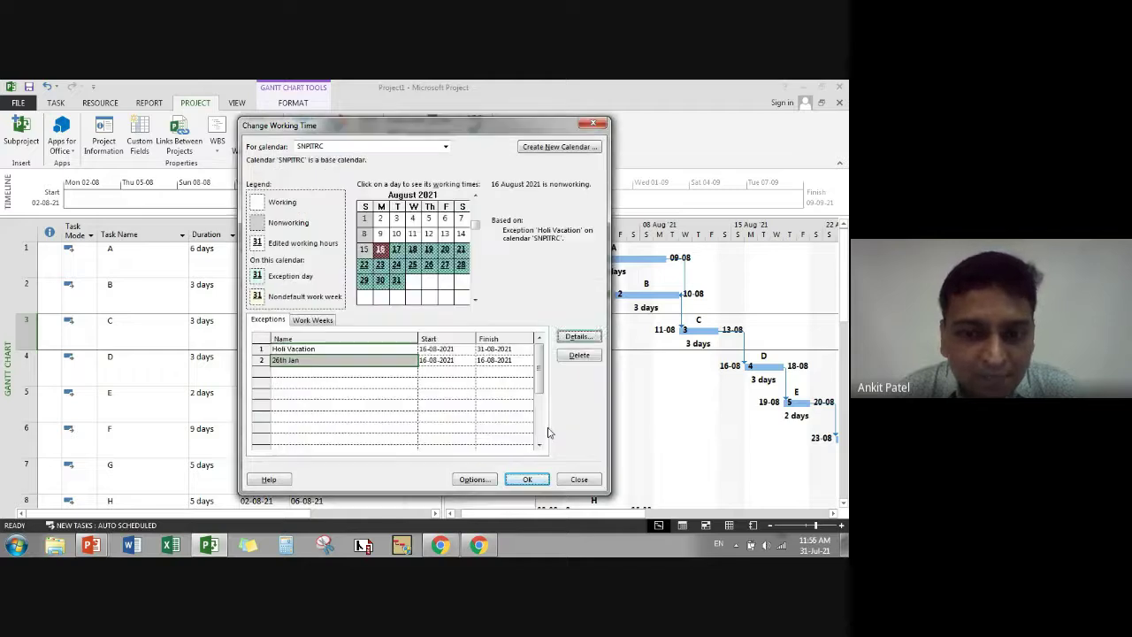
- Try to apply the calendar changes with the 26th Jan exception and dismiss the conflict message
left_click(406, 371)
left_click(430, 348)
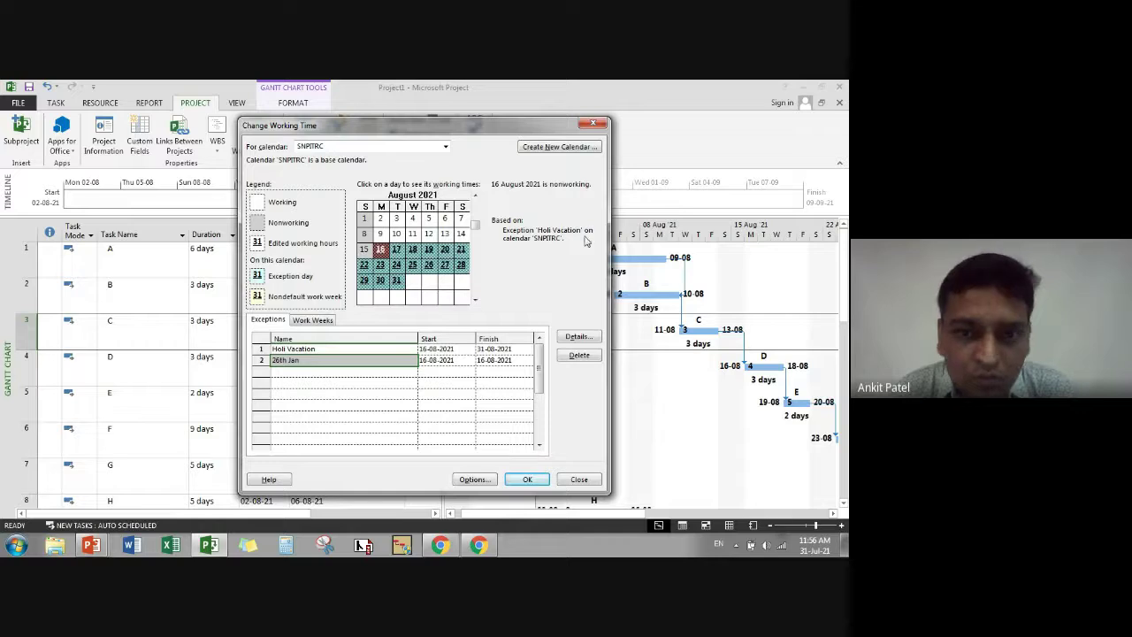
left_click(544, 478)
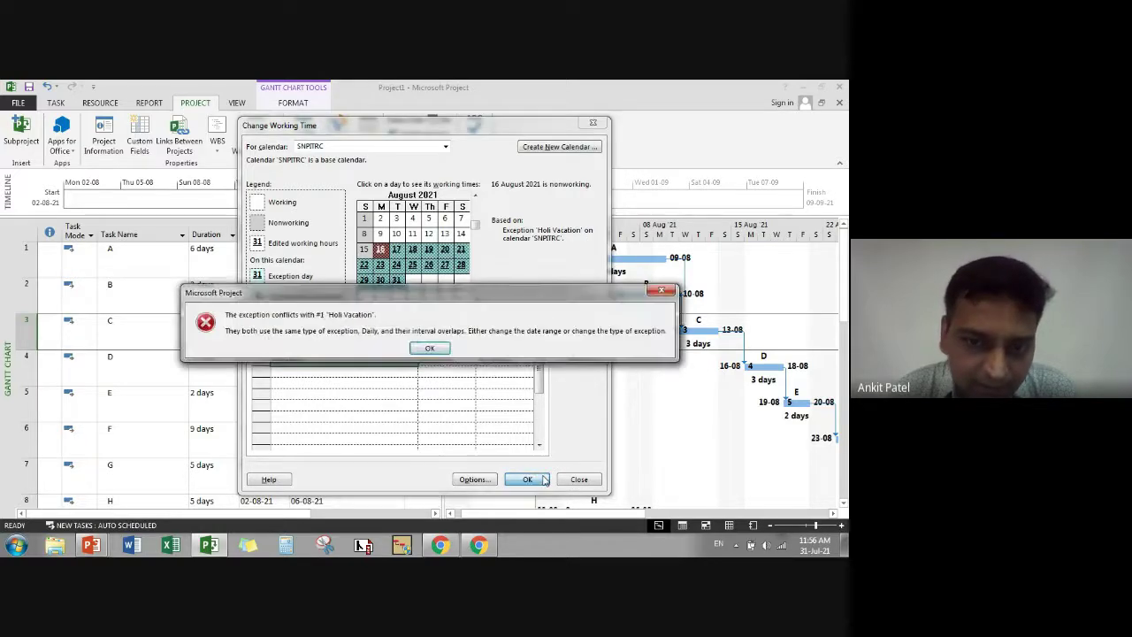
left_click(432, 347)
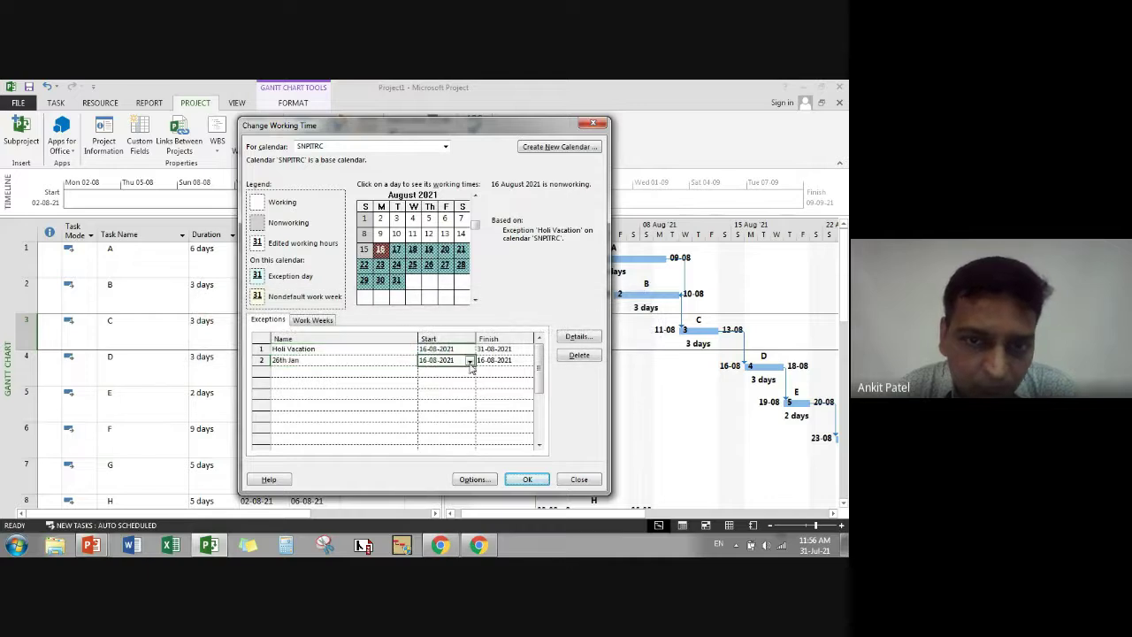
- Set the 26th Jan exception's start to 15 September 2021 and its finish to 8 September 2021, and apply the calendar changes
left_click(470, 362)
left_click(467, 373)
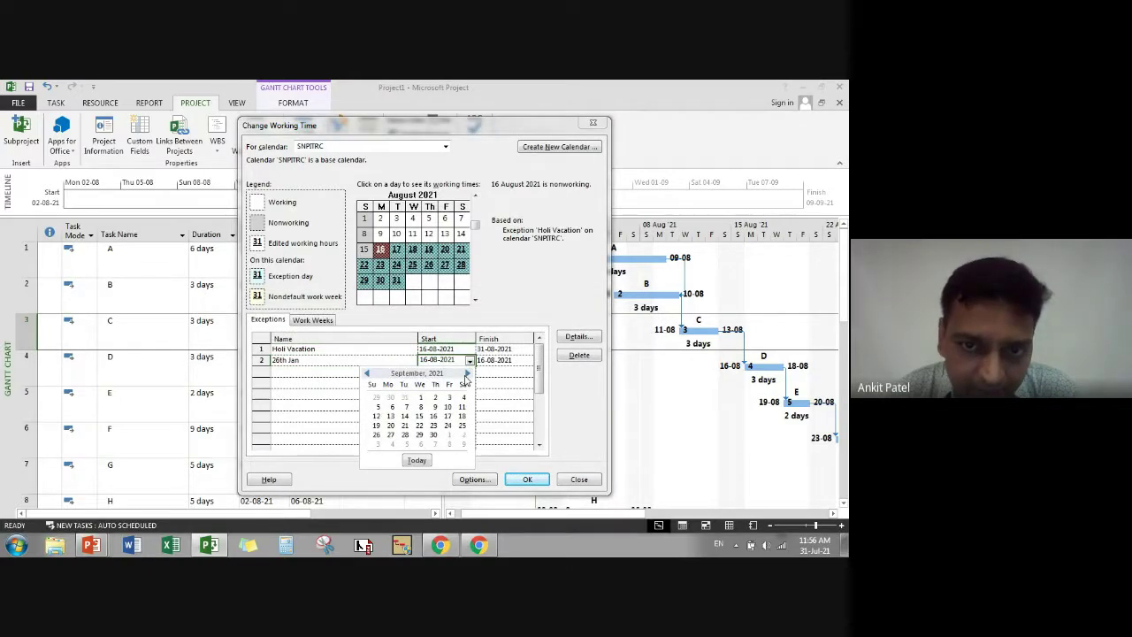
left_click(418, 416)
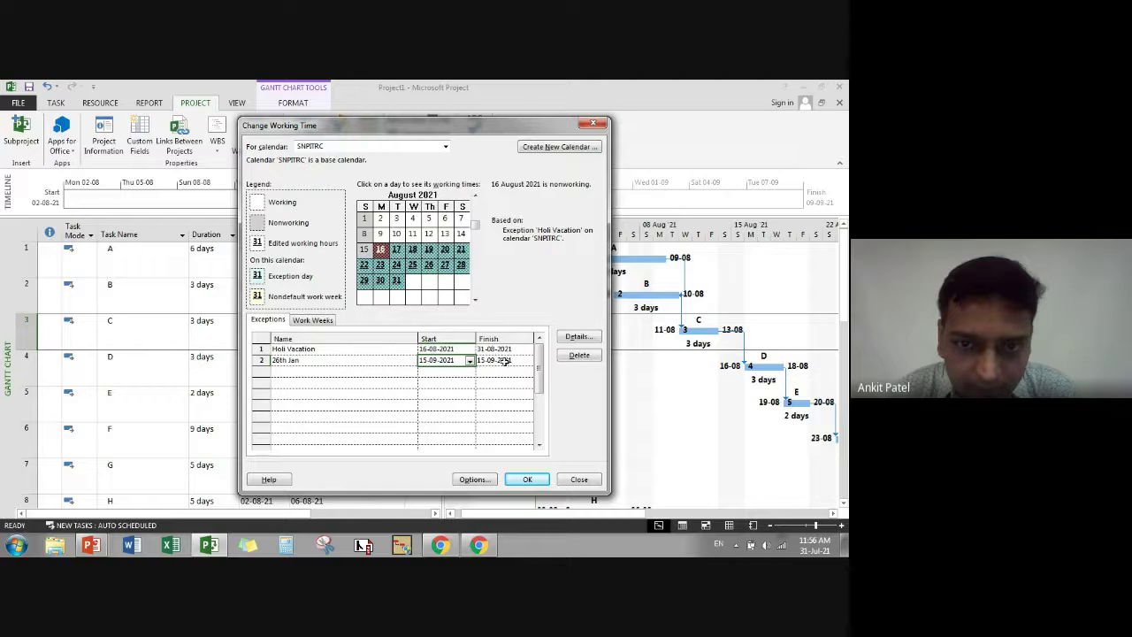
left_click(506, 361)
left_click(527, 361)
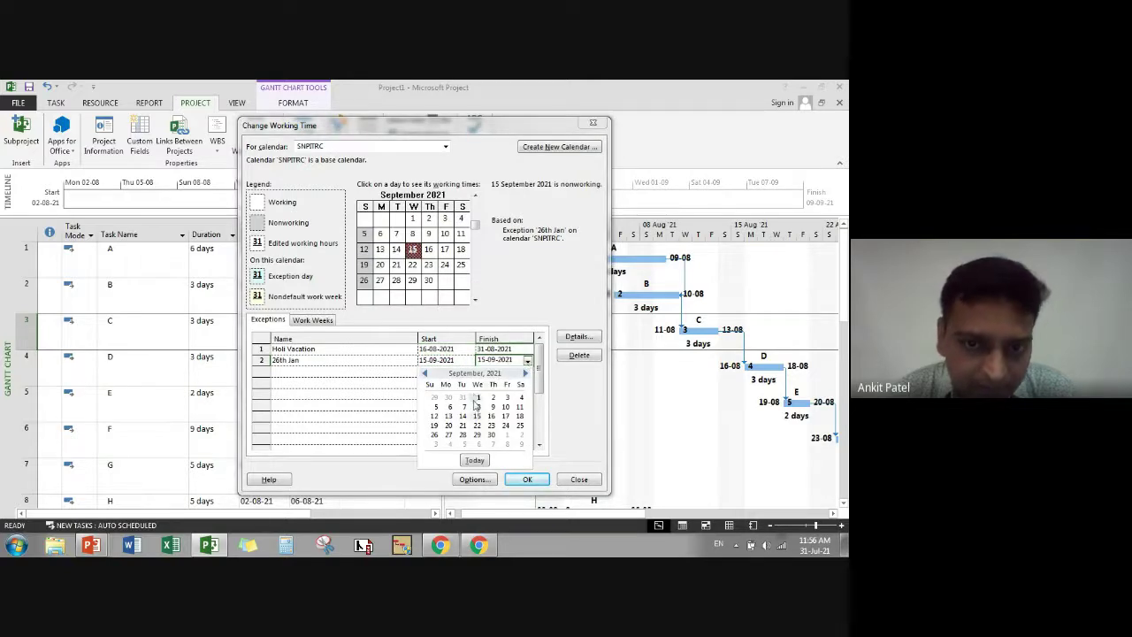
left_click(478, 406)
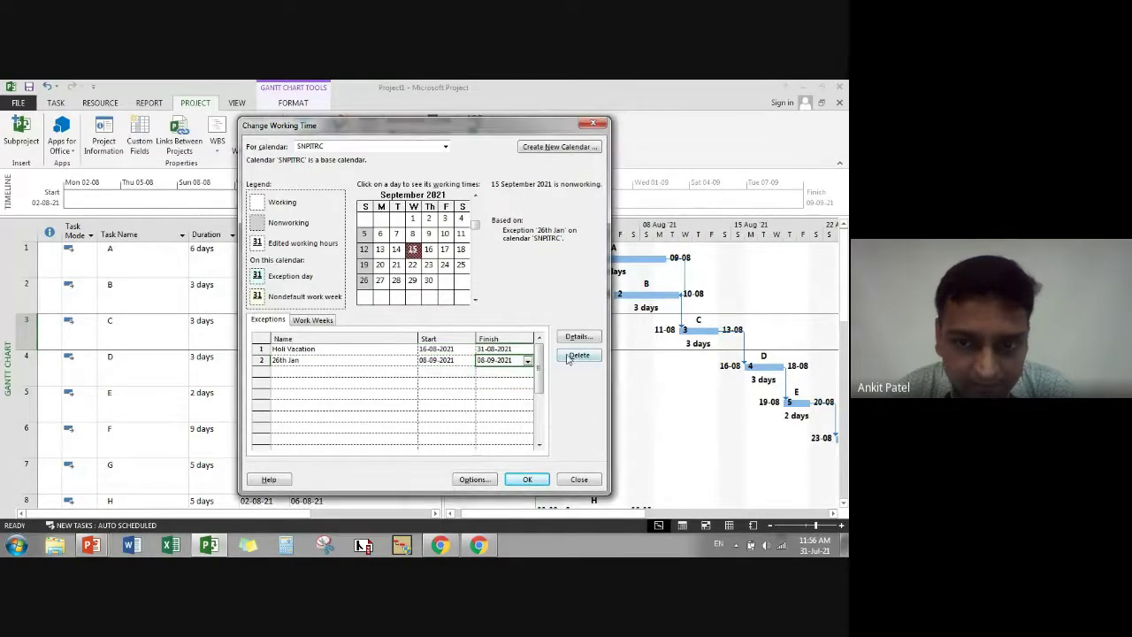
left_click(526, 478)
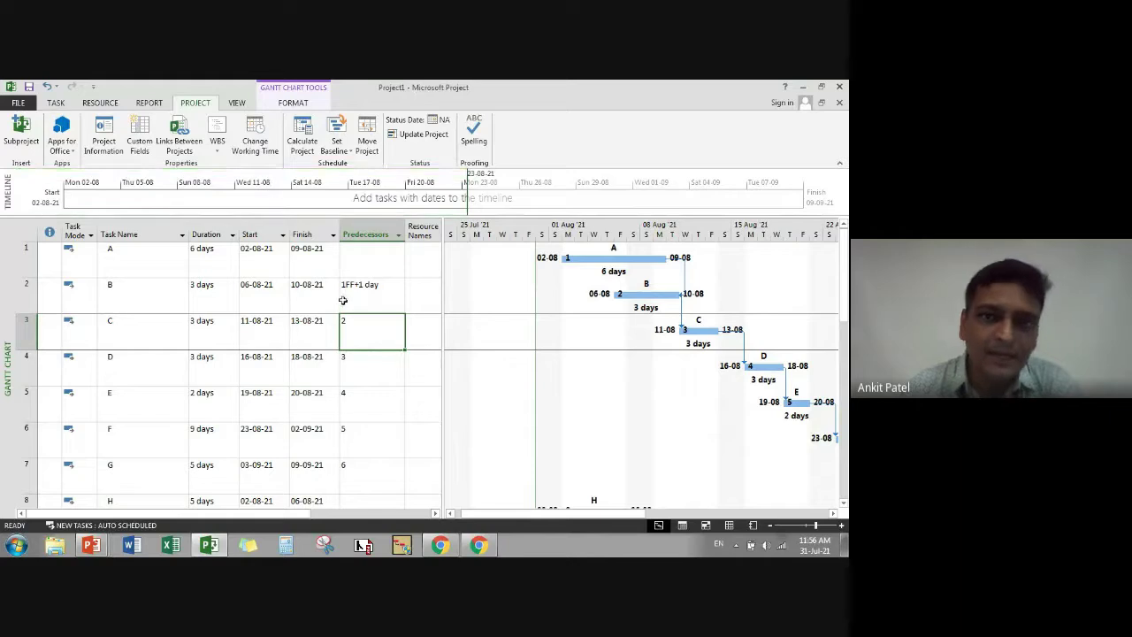
- Assign the SNPITRC calendar to the project in the project information
left_click_drag(441, 261, 407, 269)
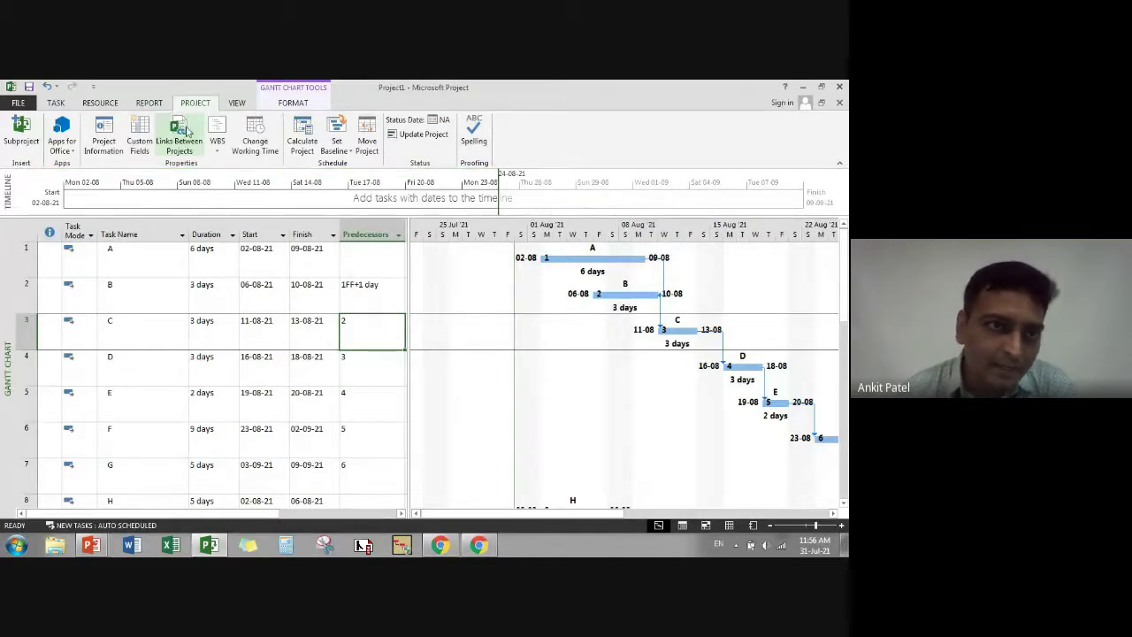
left_click(104, 133)
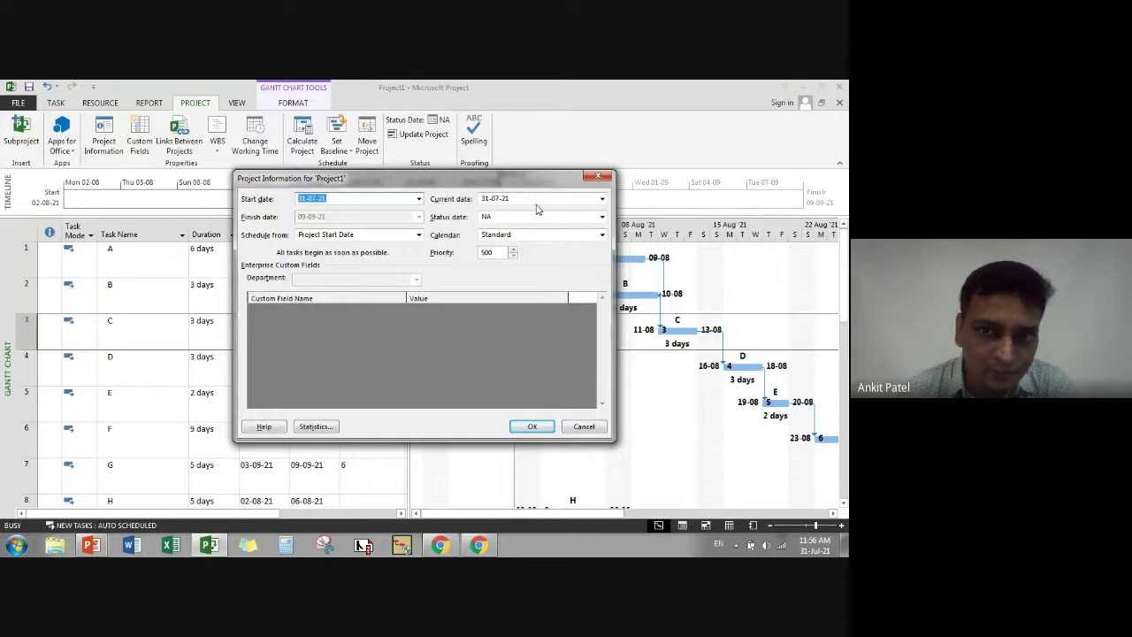
left_click(548, 235)
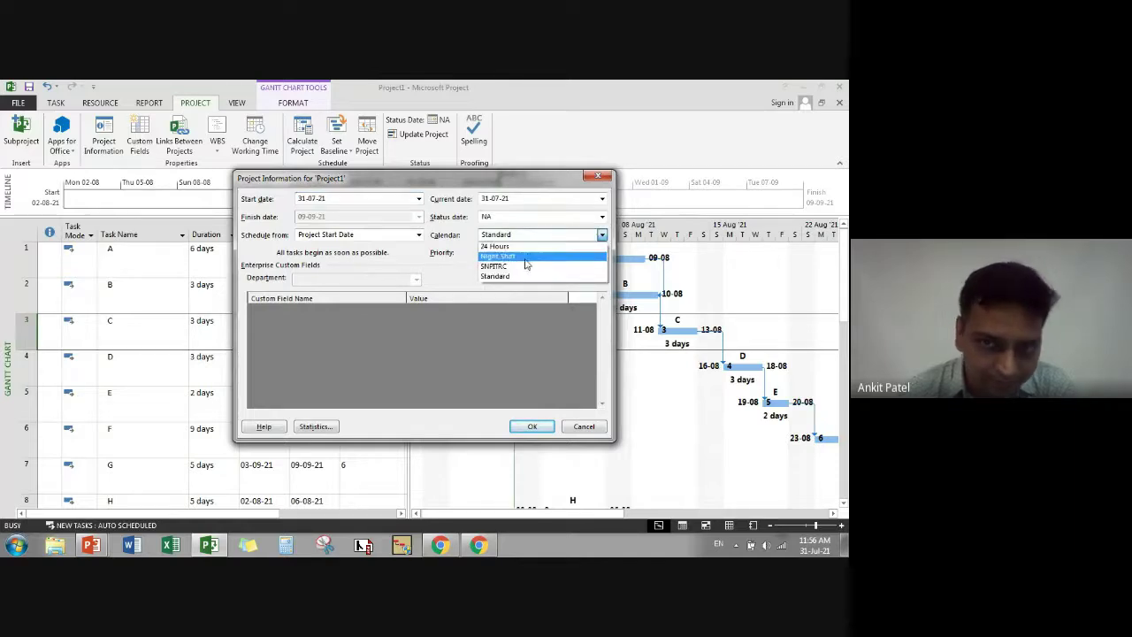
left_click(522, 269)
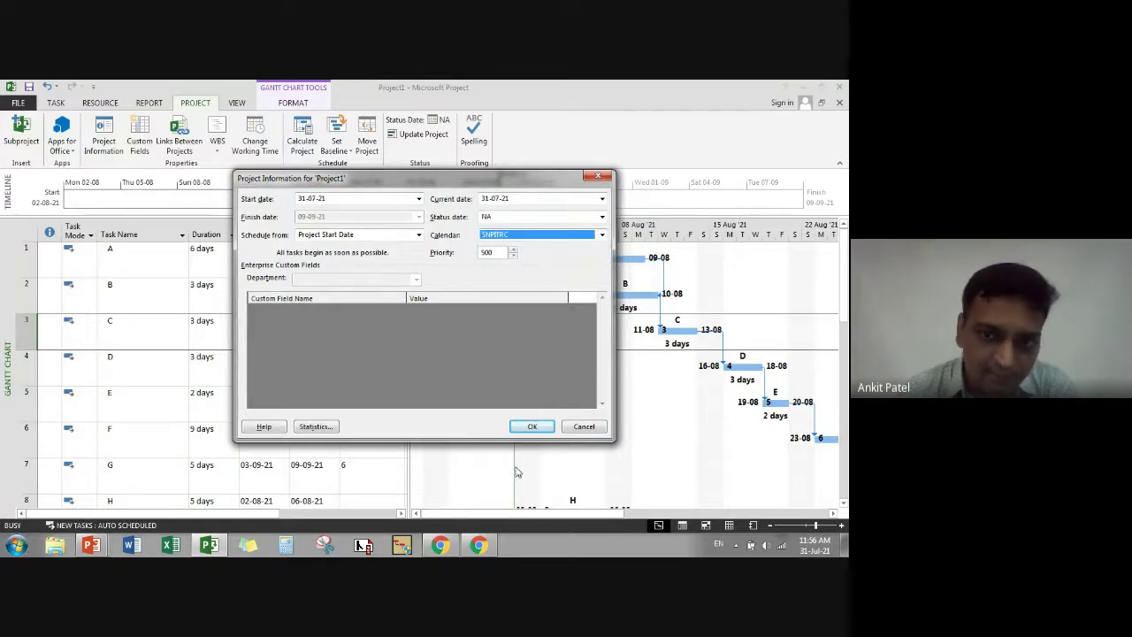
left_click(531, 426)
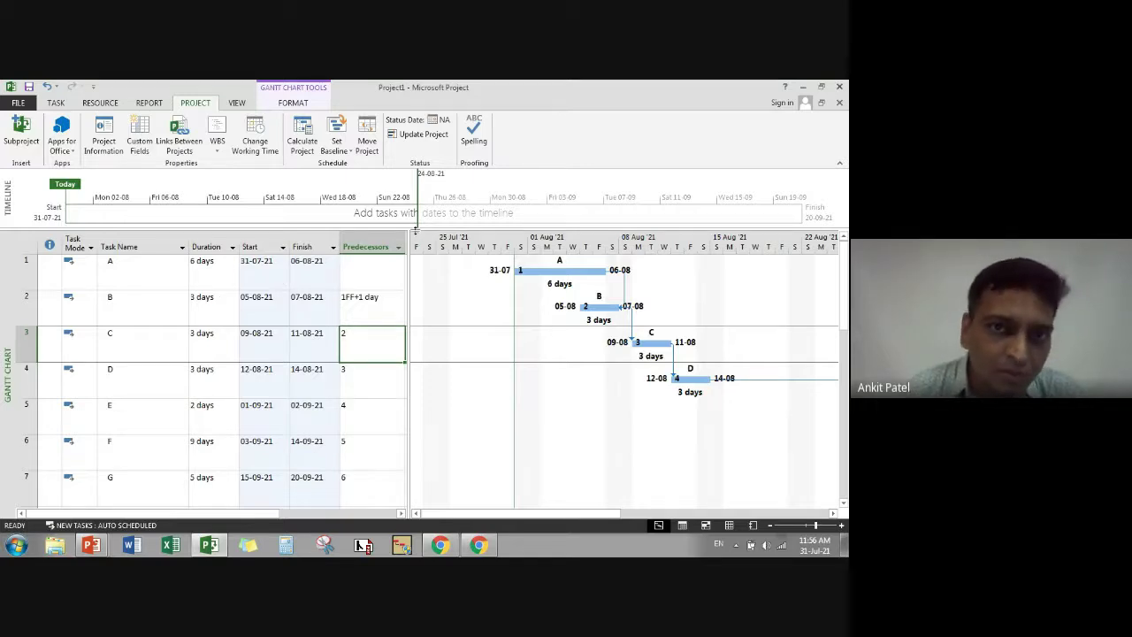
- Highlight the critical tasks in the Gantt chart and turn the highlighting off again
left_click(303, 103)
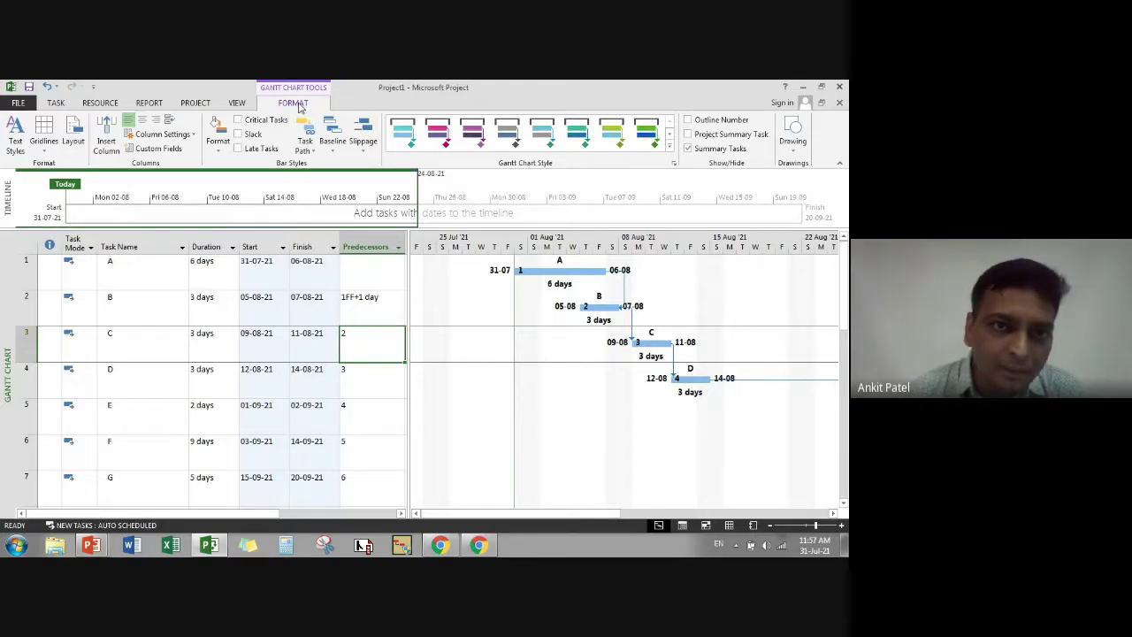
left_click(238, 120)
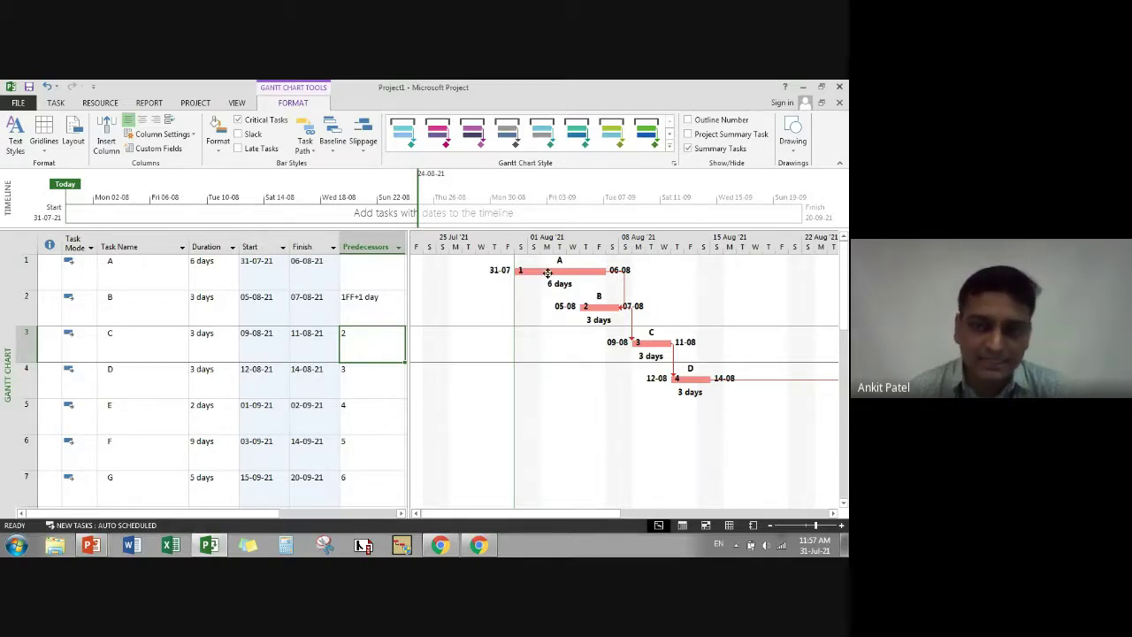
left_click(237, 121)
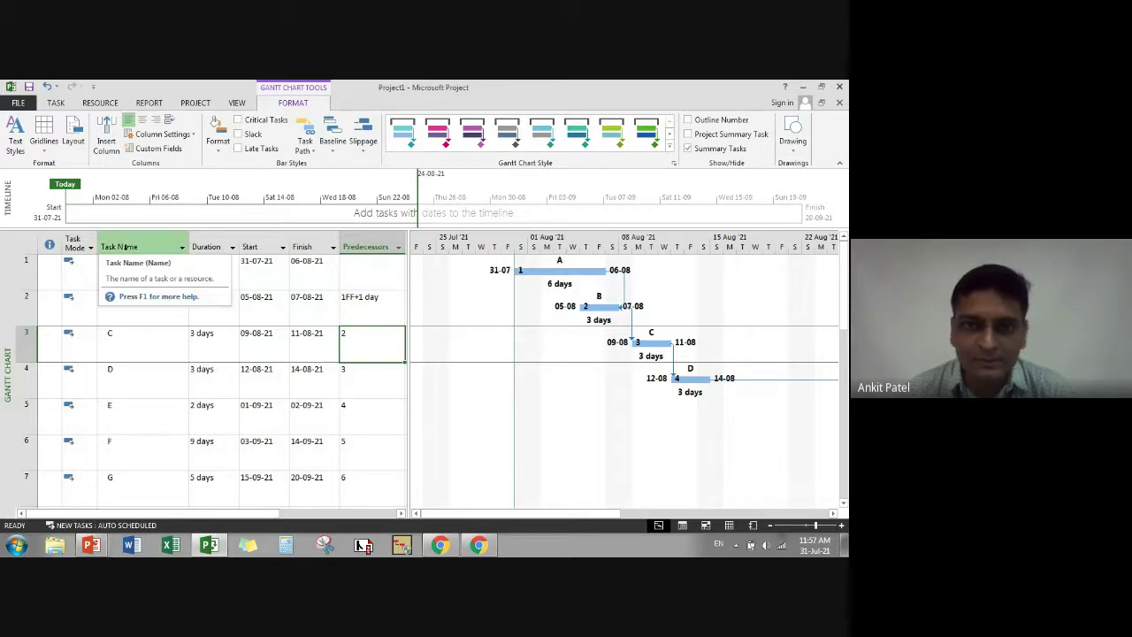
- Display the project summary task above task A and widen the task table to reveal the Resource Names column
left_click(25, 240)
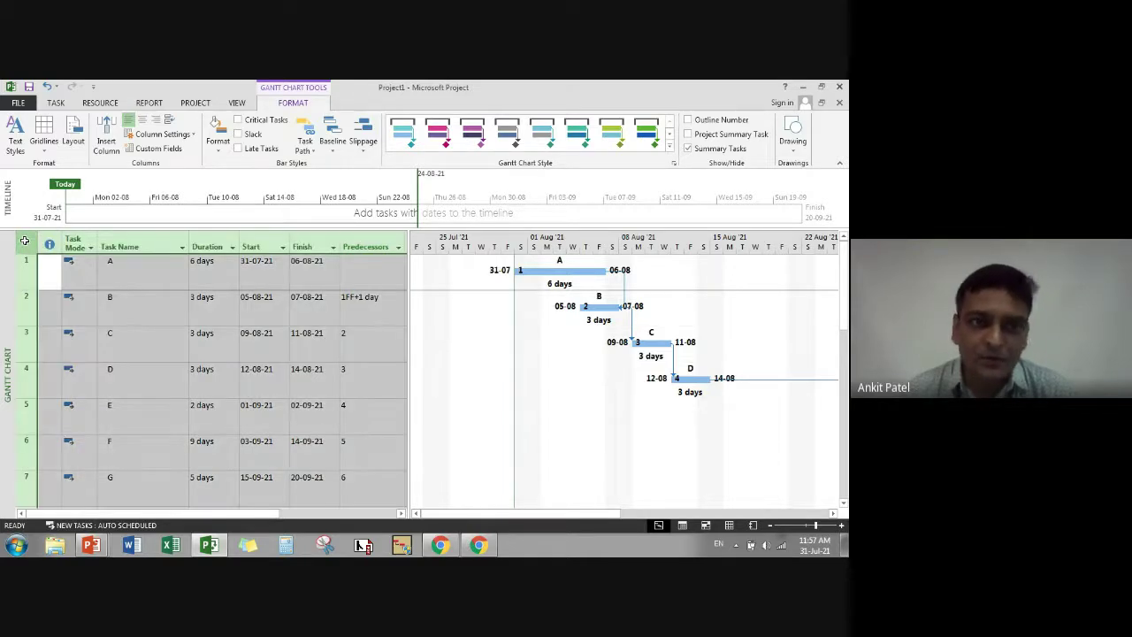
left_click(690, 137)
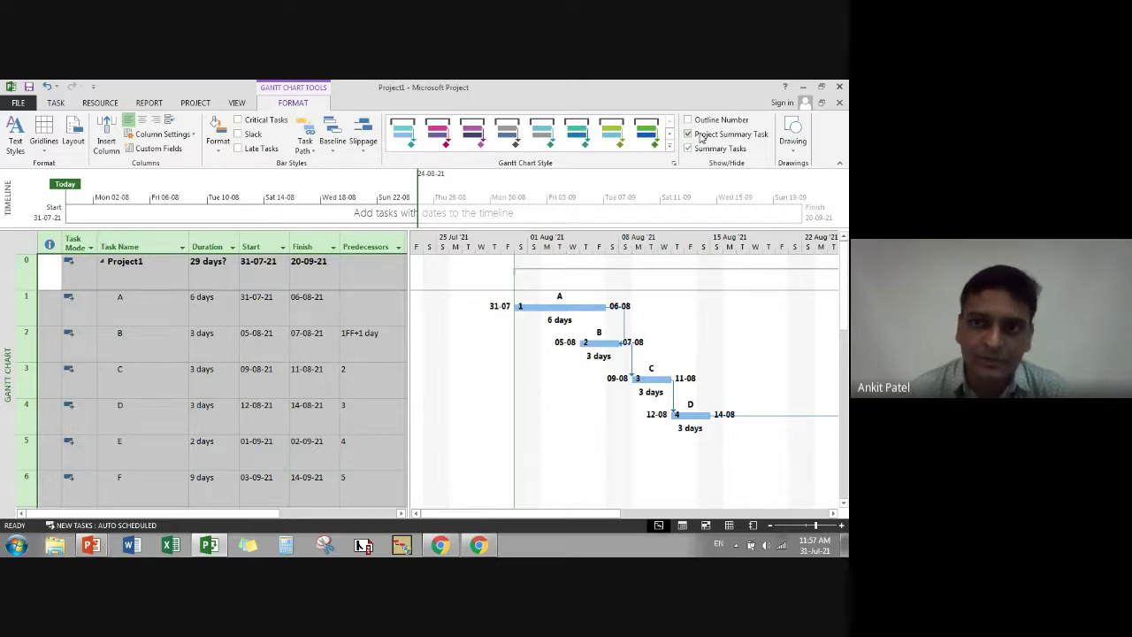
left_click(136, 274)
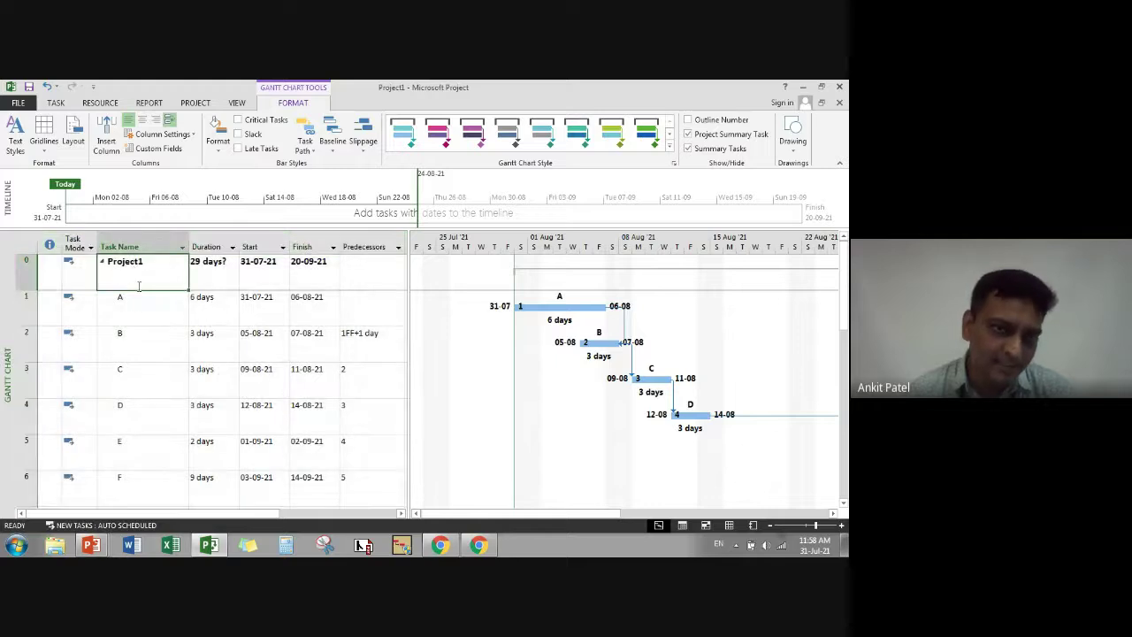
left_click(137, 297)
left_click(136, 273)
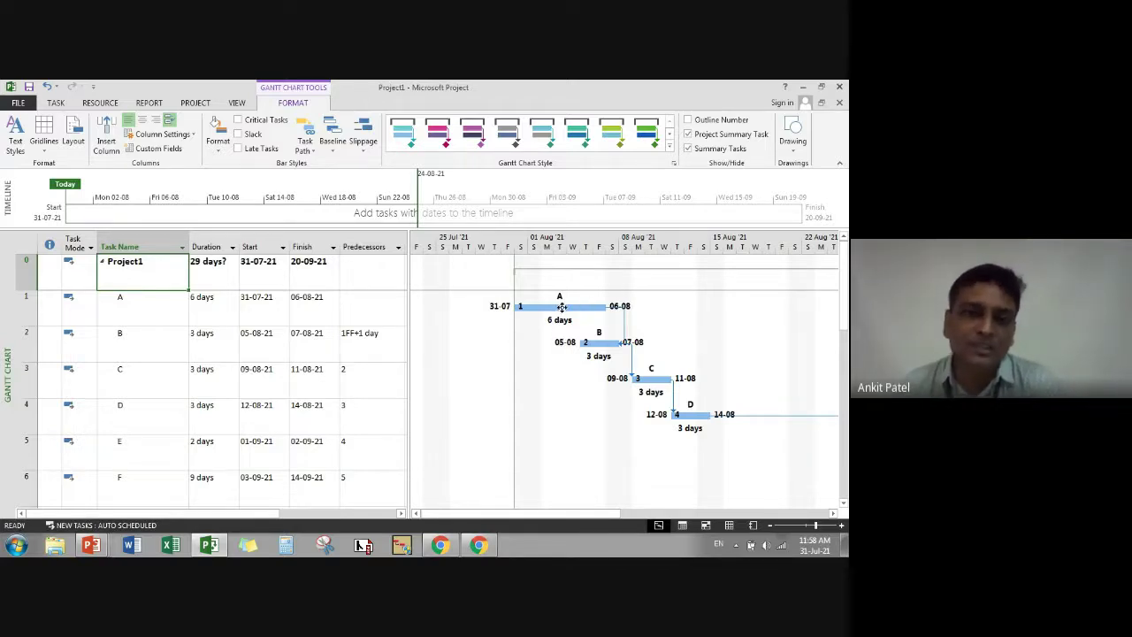
mouse_move(561, 306)
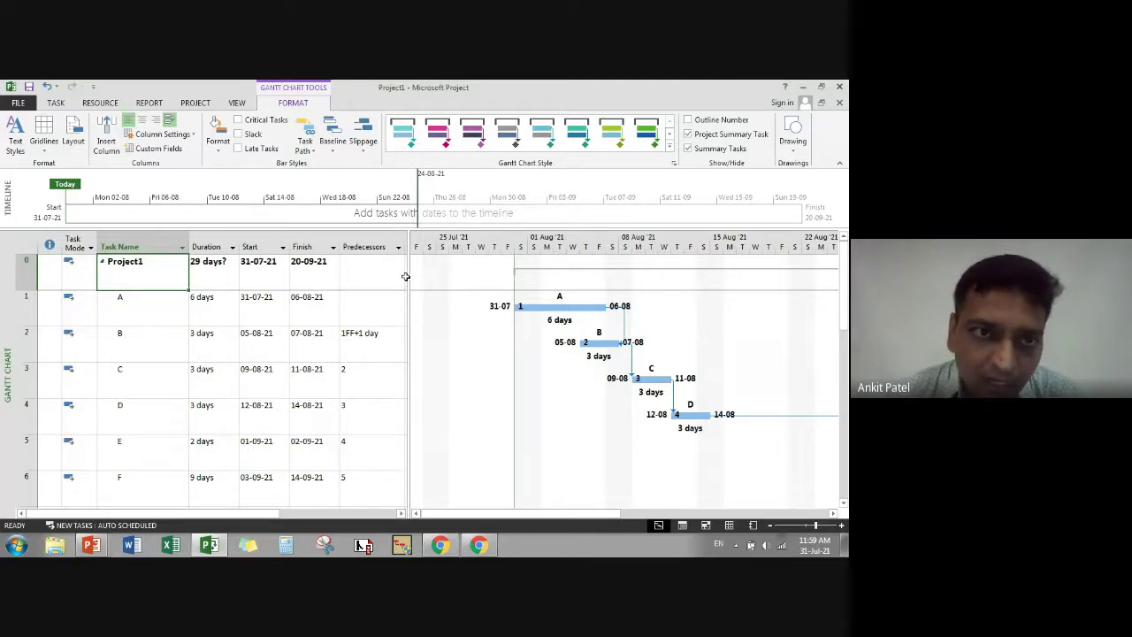
left_click(193, 104)
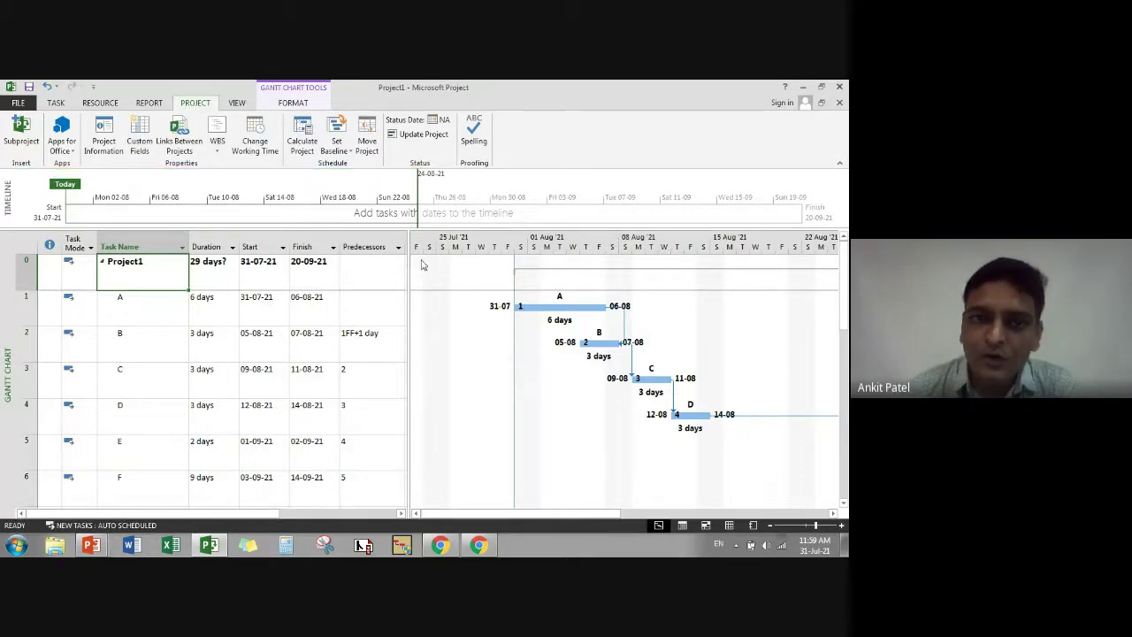
left_click_drag(409, 264, 543, 281)
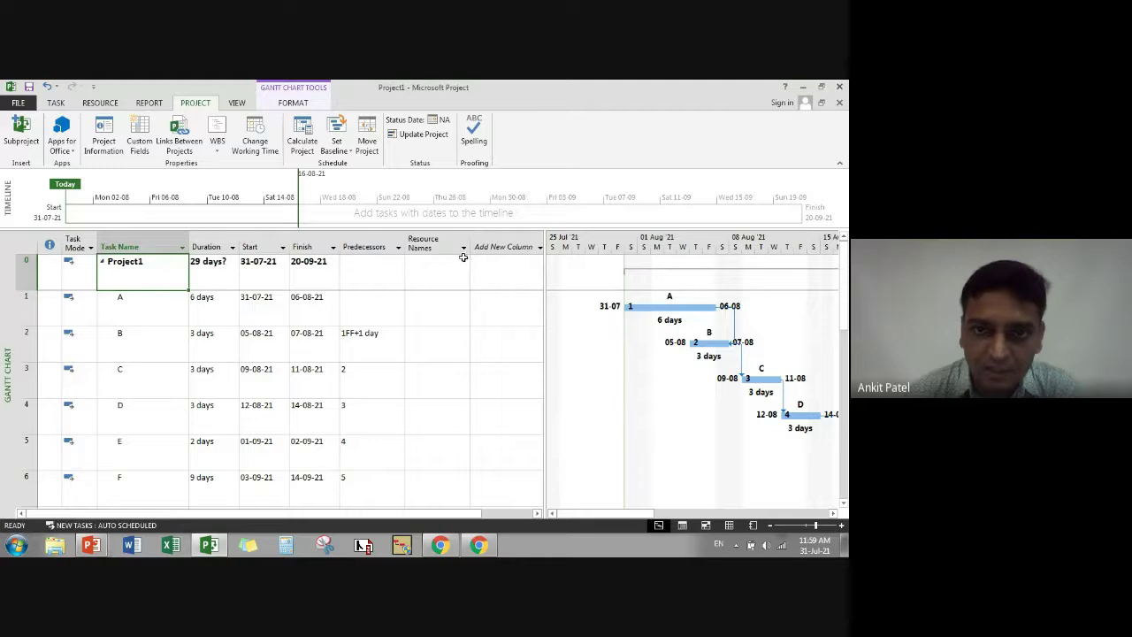
left_click(538, 249)
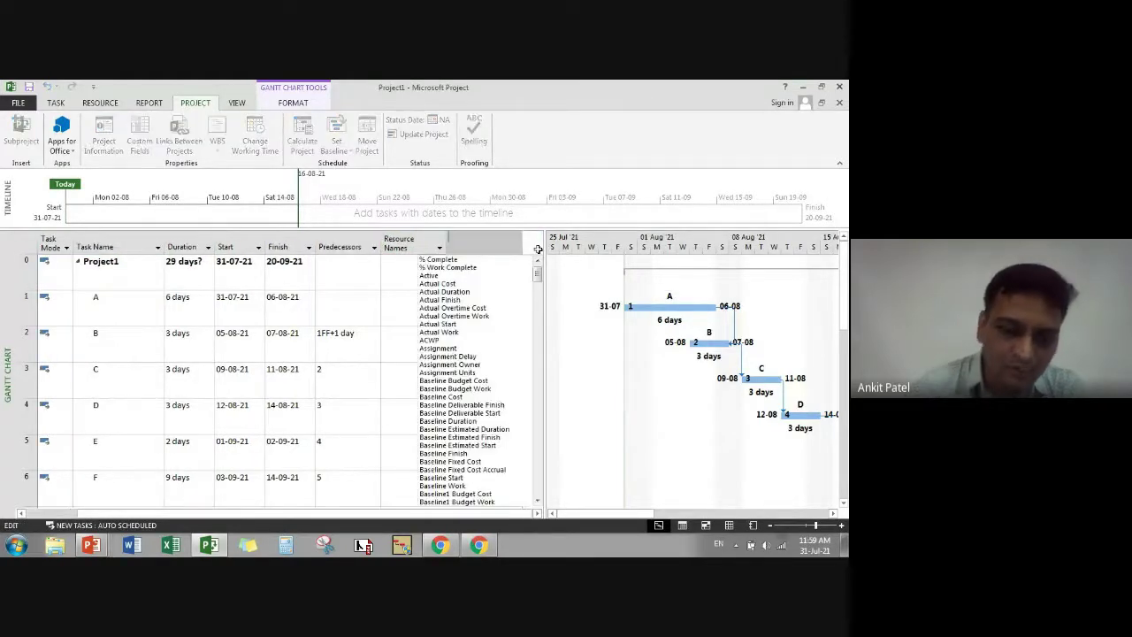
type("r")
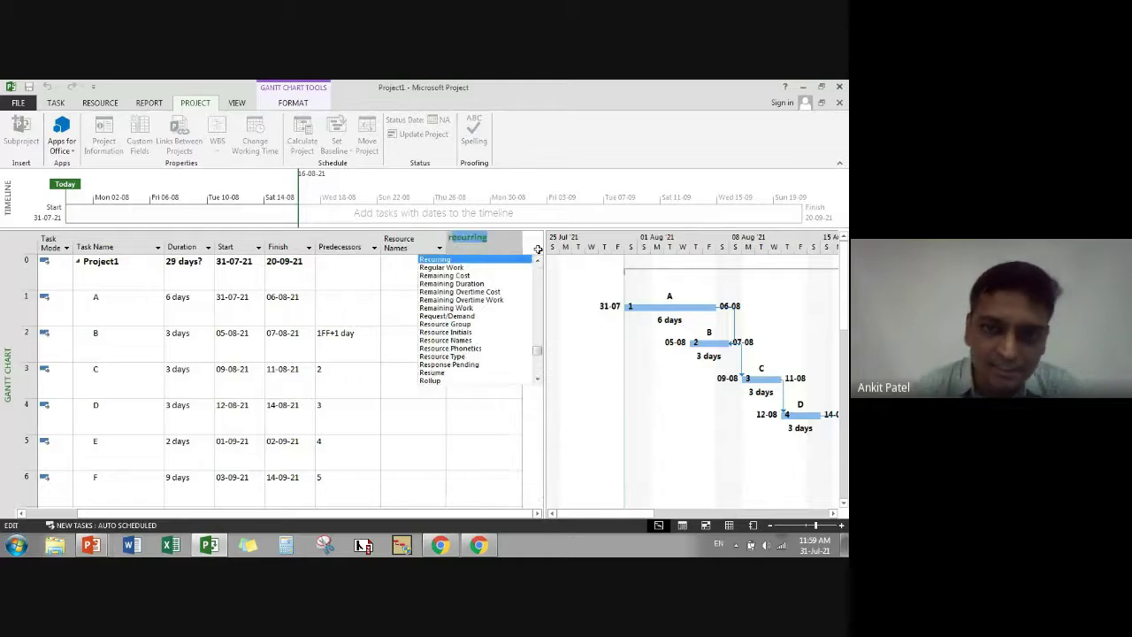
key("BackSpace")
key("BackSpace")
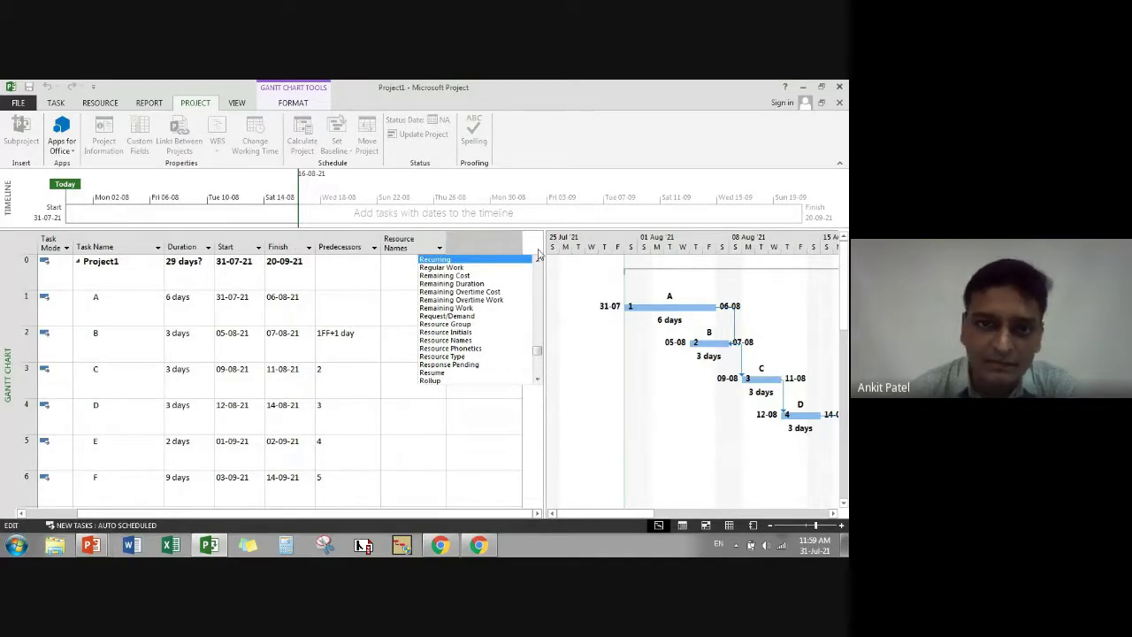
left_click(400, 268)
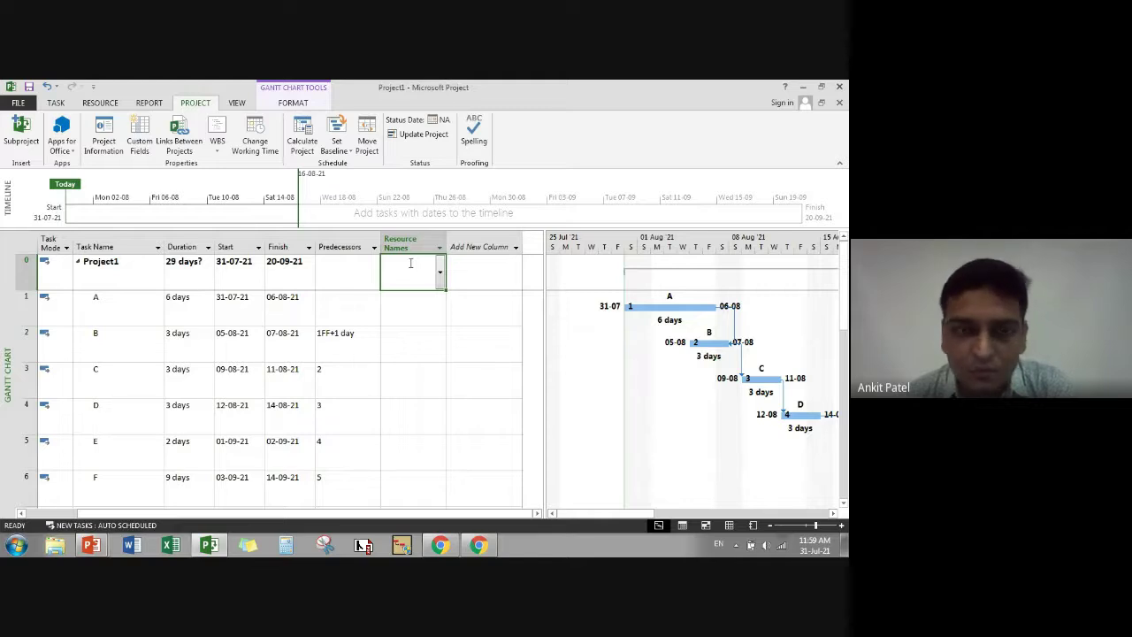
- Switch from the Gantt chart to the Resource Sheet view and select the first resource name cell
left_click(55, 103)
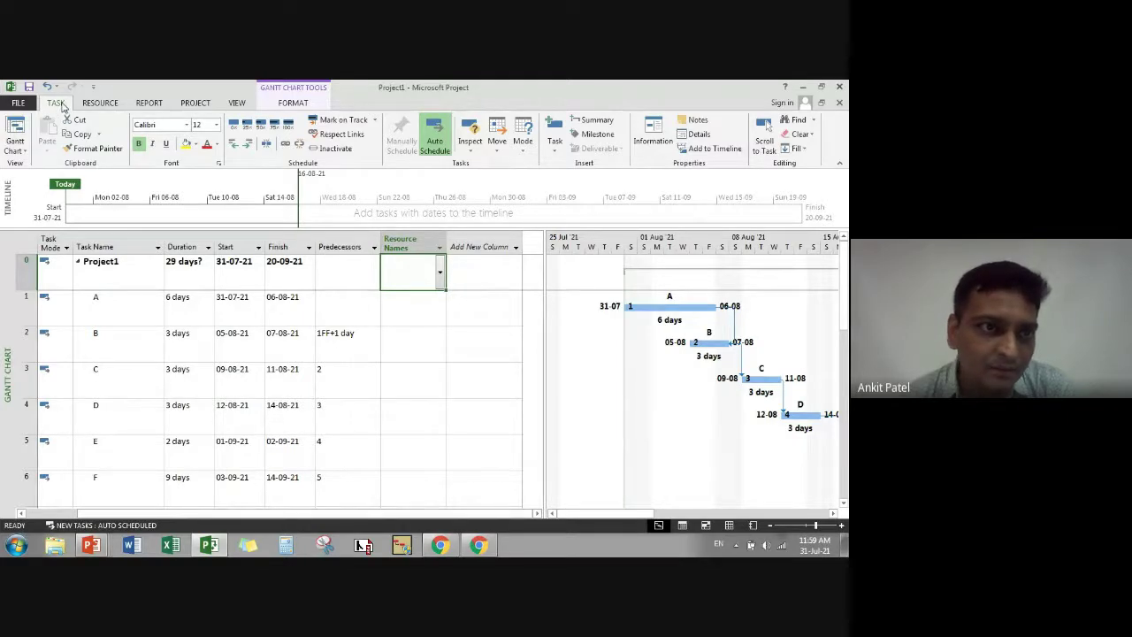
left_click(15, 149)
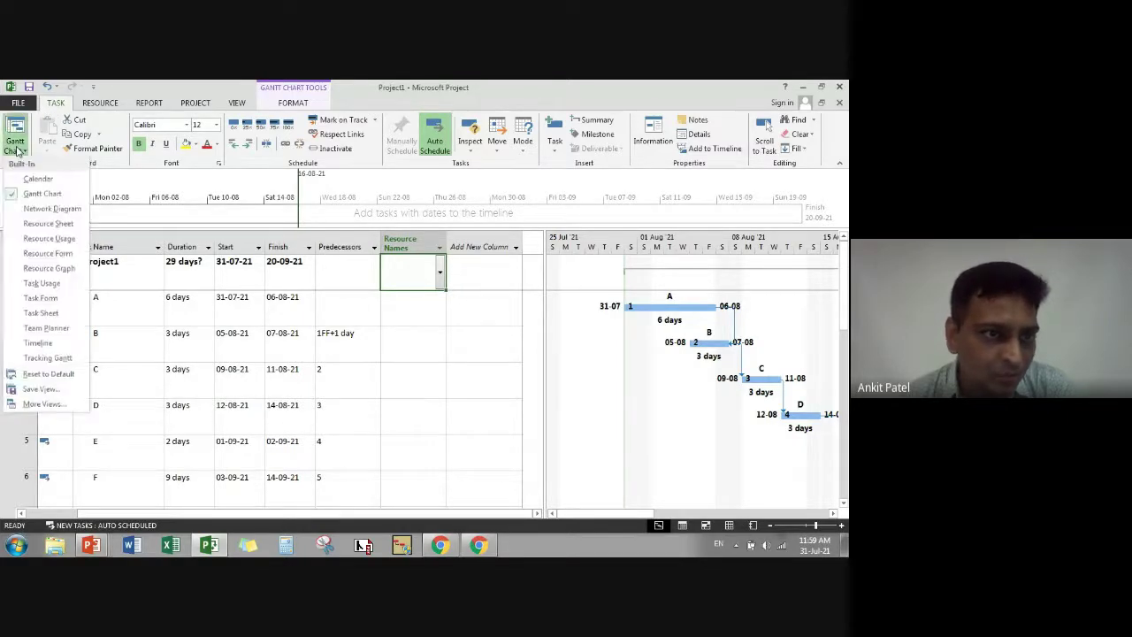
left_click(39, 225)
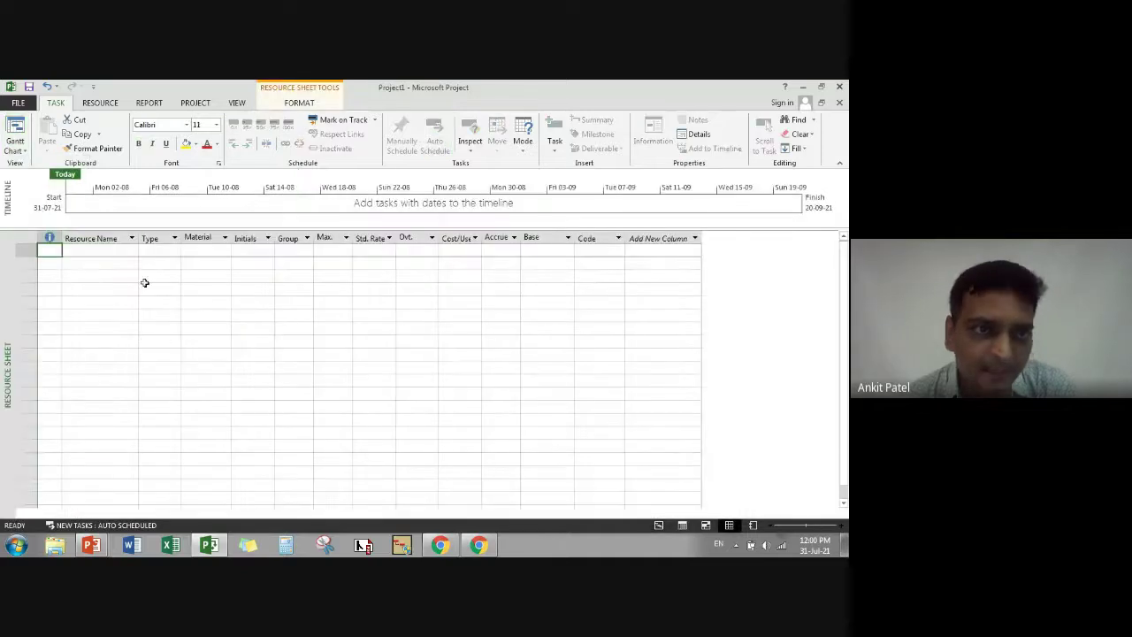
left_click(135, 288)
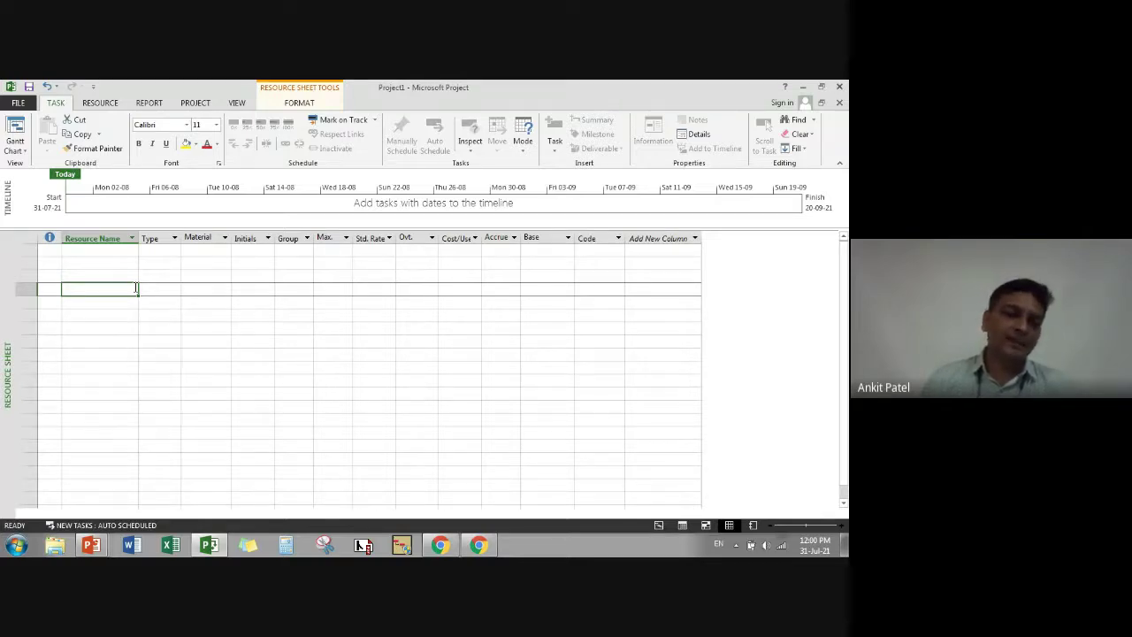
key("Up")
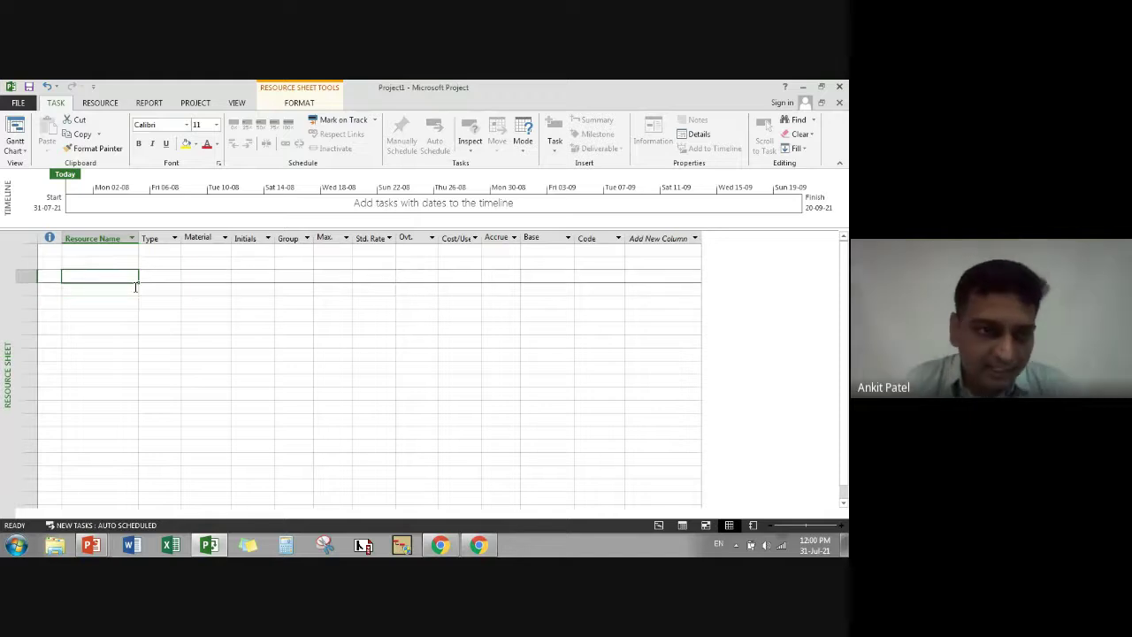
key("Up")
key("Up")
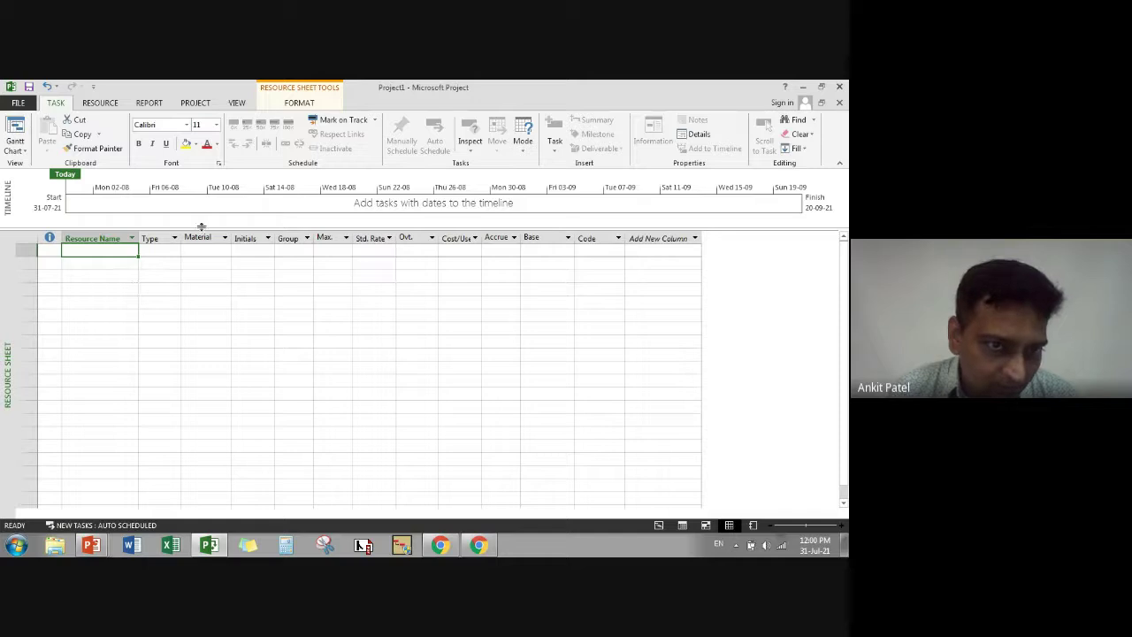
- Review the resource types available for the first row and start that row as a Work resource
left_click(168, 250)
left_click(176, 252)
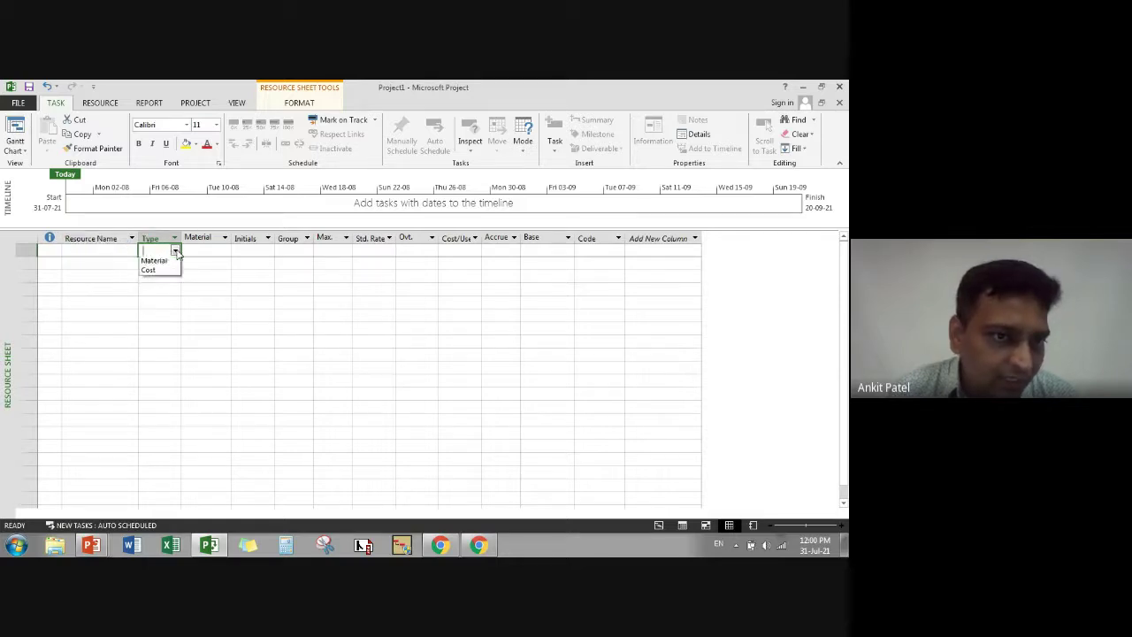
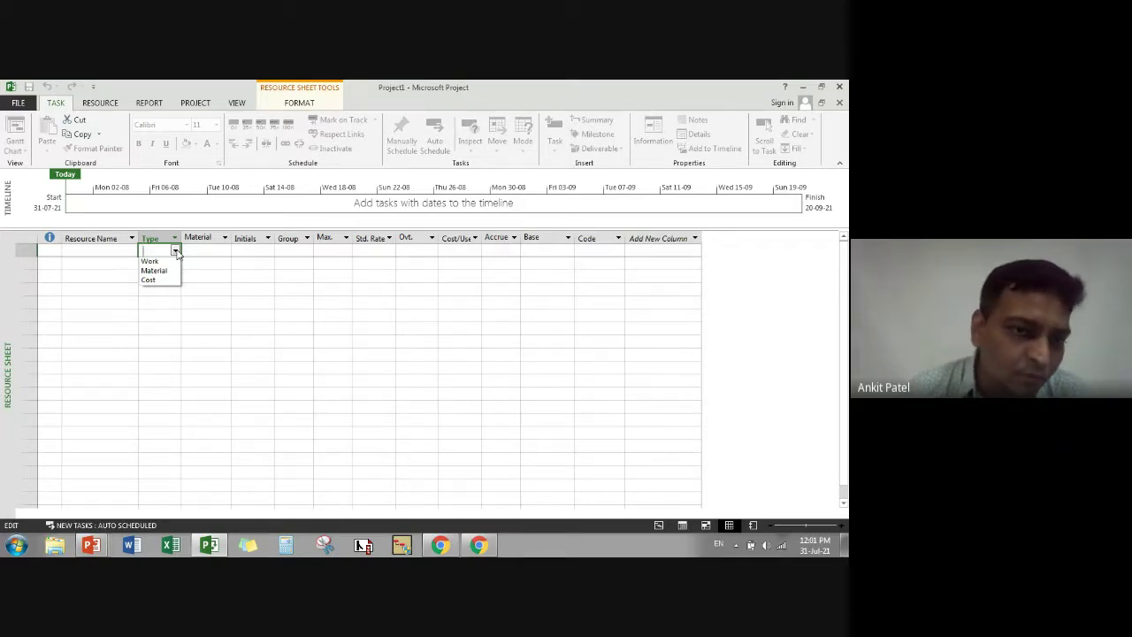
key("Escape")
left_click(114, 252)
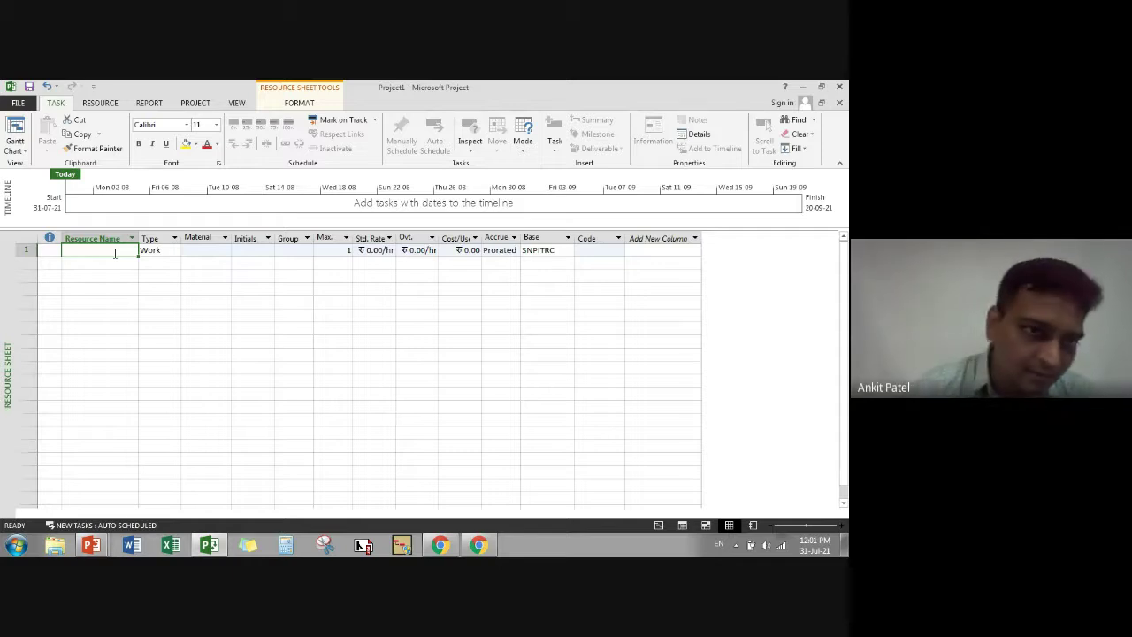
- Enter eight resources in consecutive rows, named aa, bb, cc, dd, ee, ff, gg and hh
key("Down")
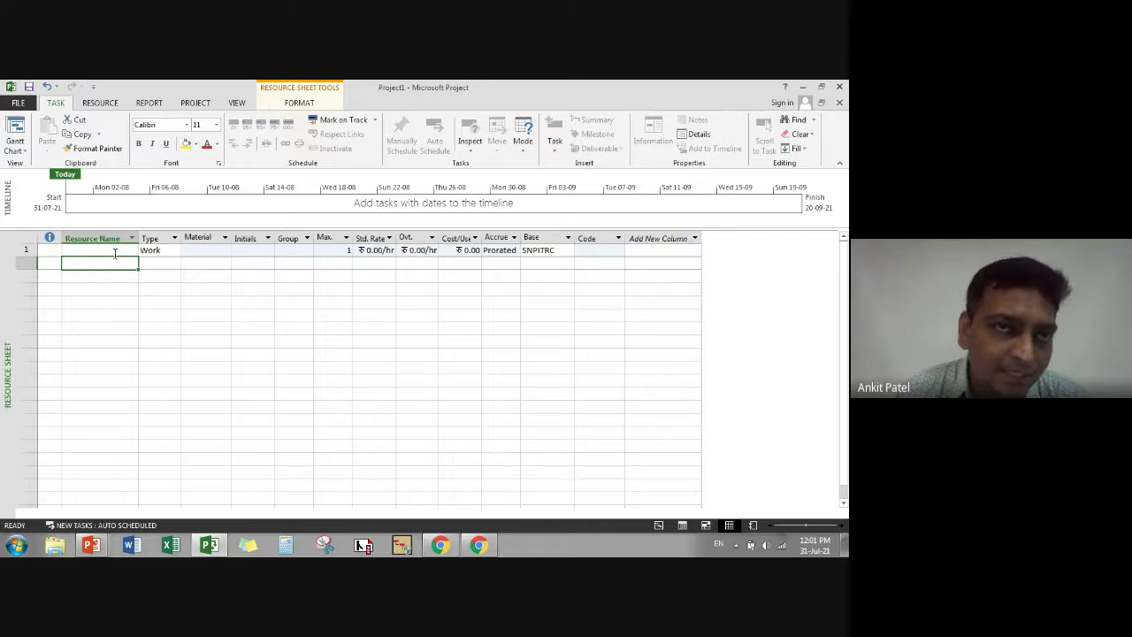
left_click(115, 253)
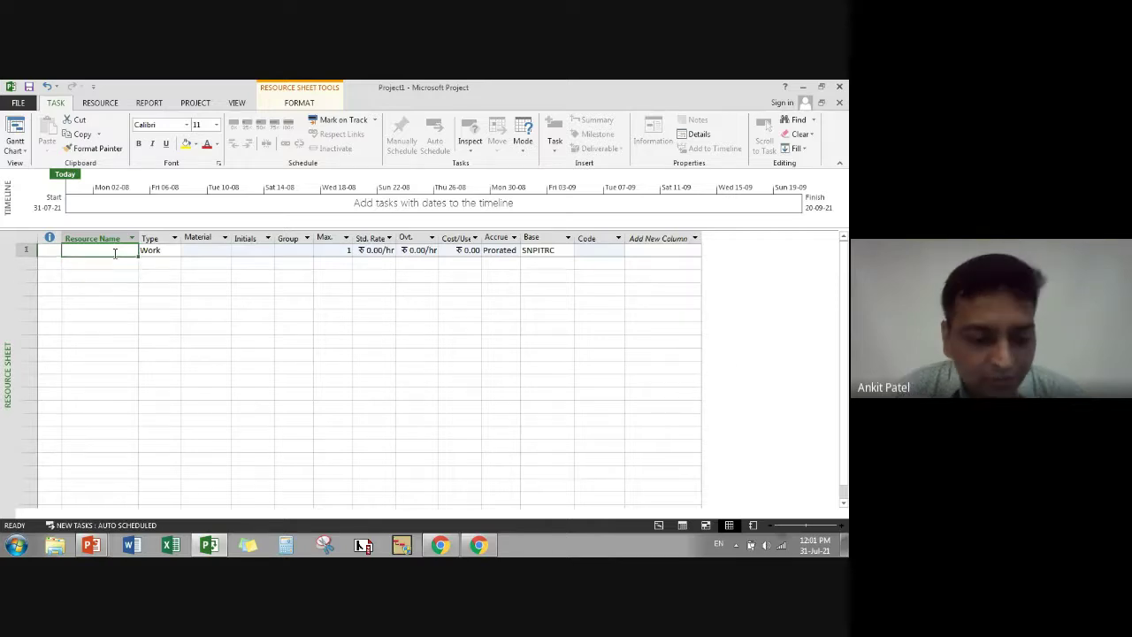
type("aa")
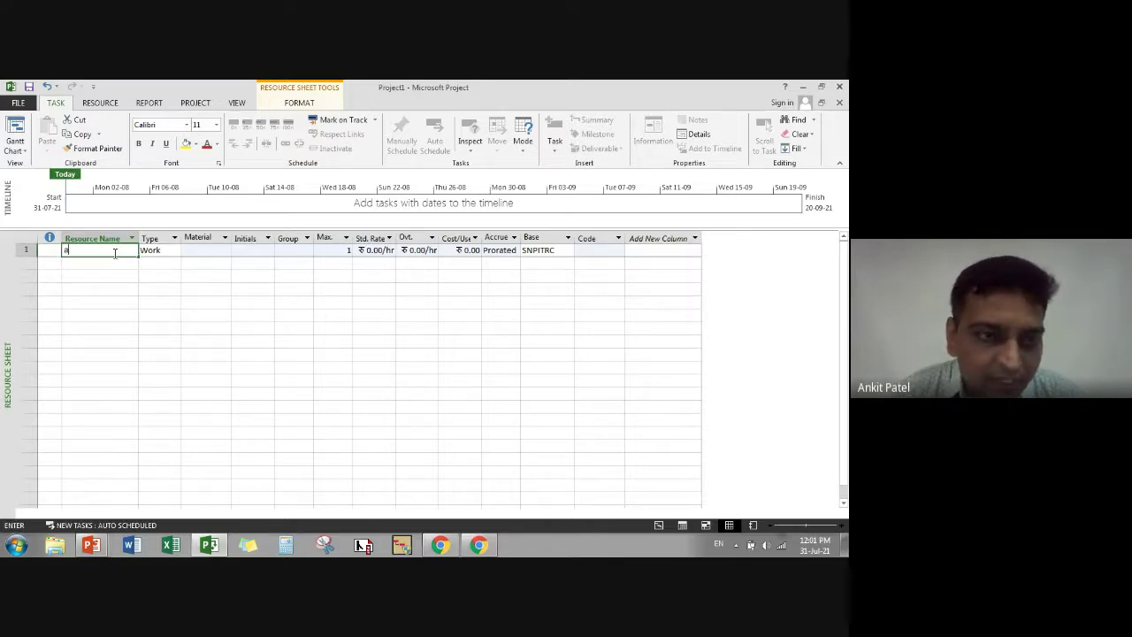
key("Return")
type("bb")
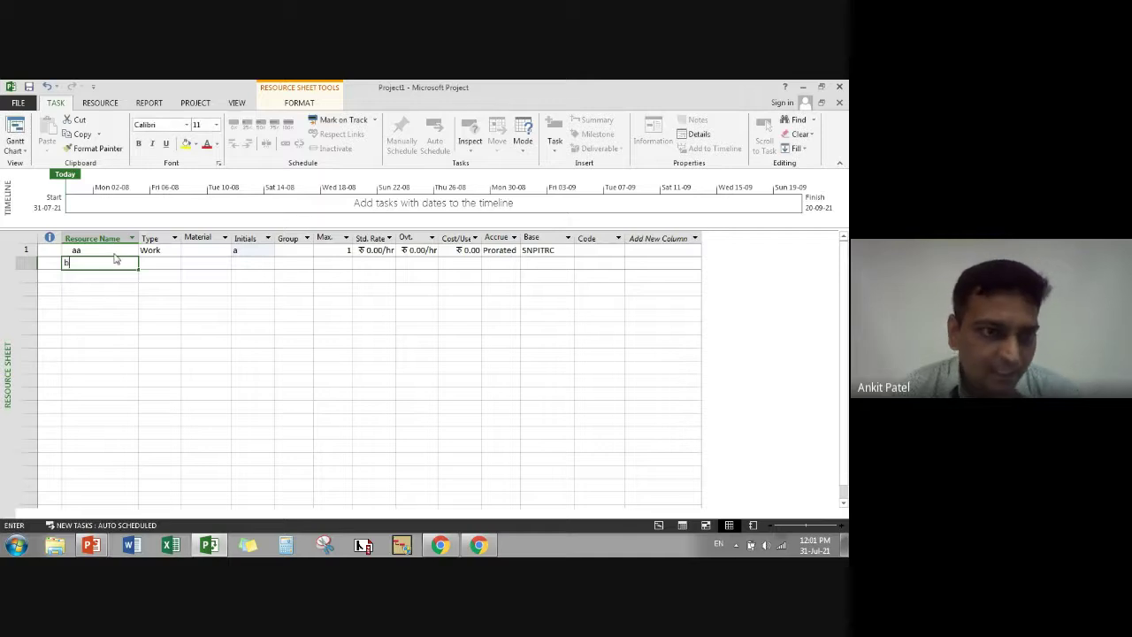
key("Return")
type("cc")
key("Return")
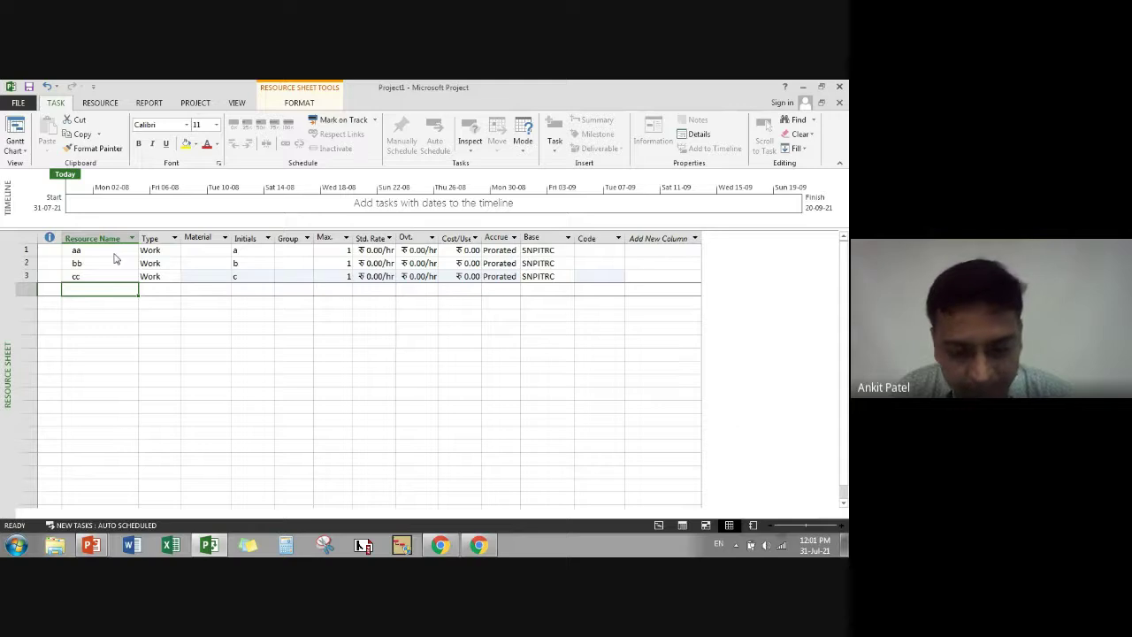
type("dd")
key("Return")
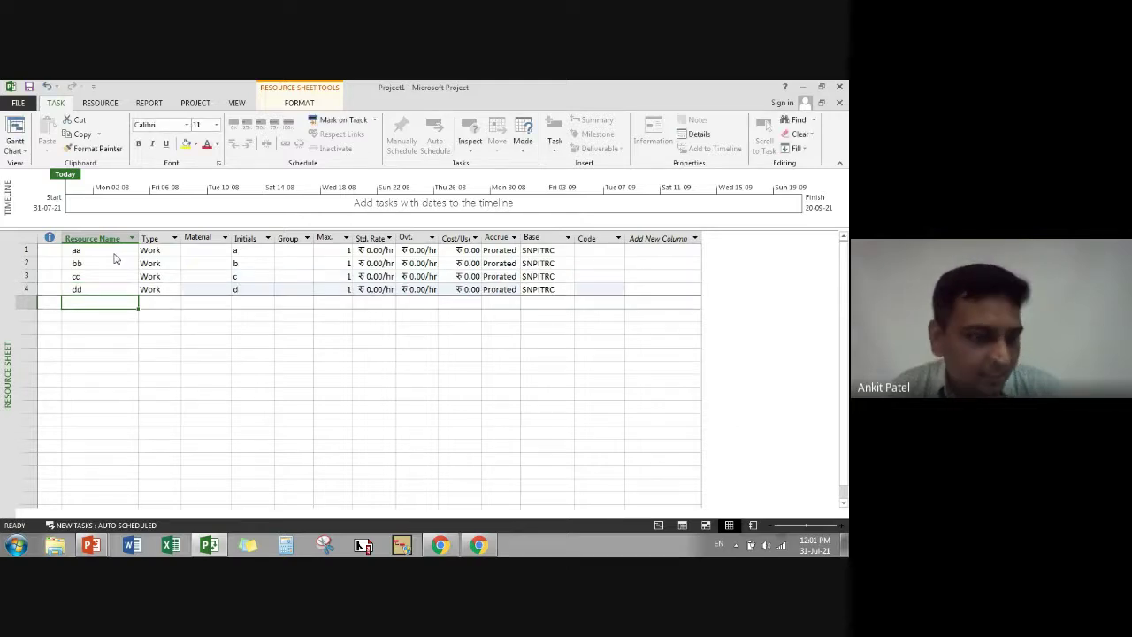
type("ee")
key("Return")
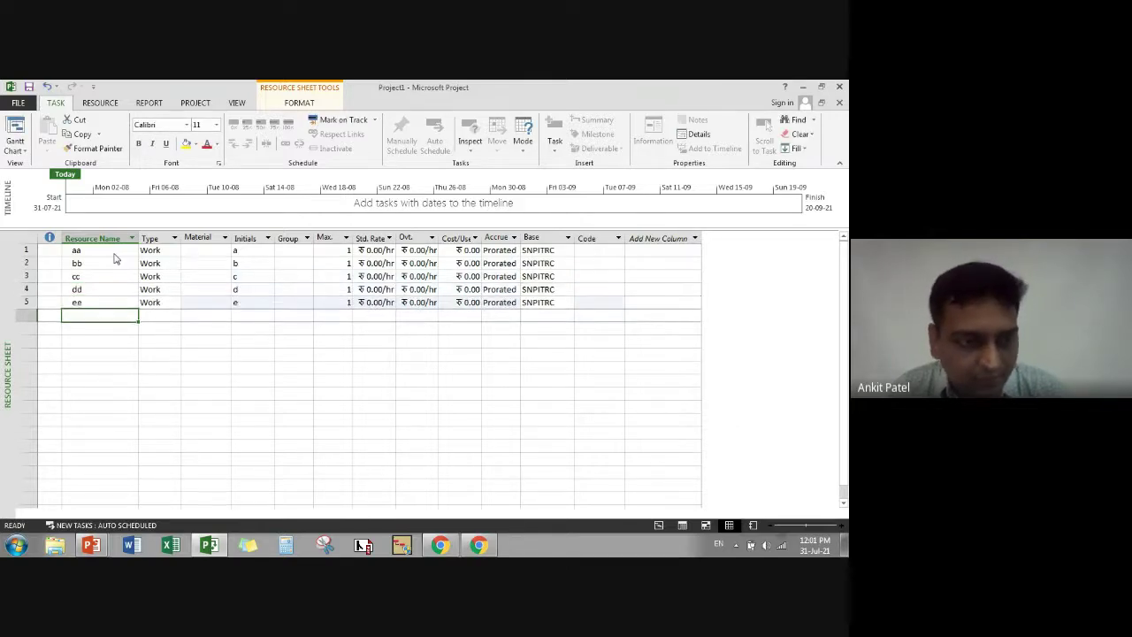
type("ff")
key("Return")
type("gg")
key("Return")
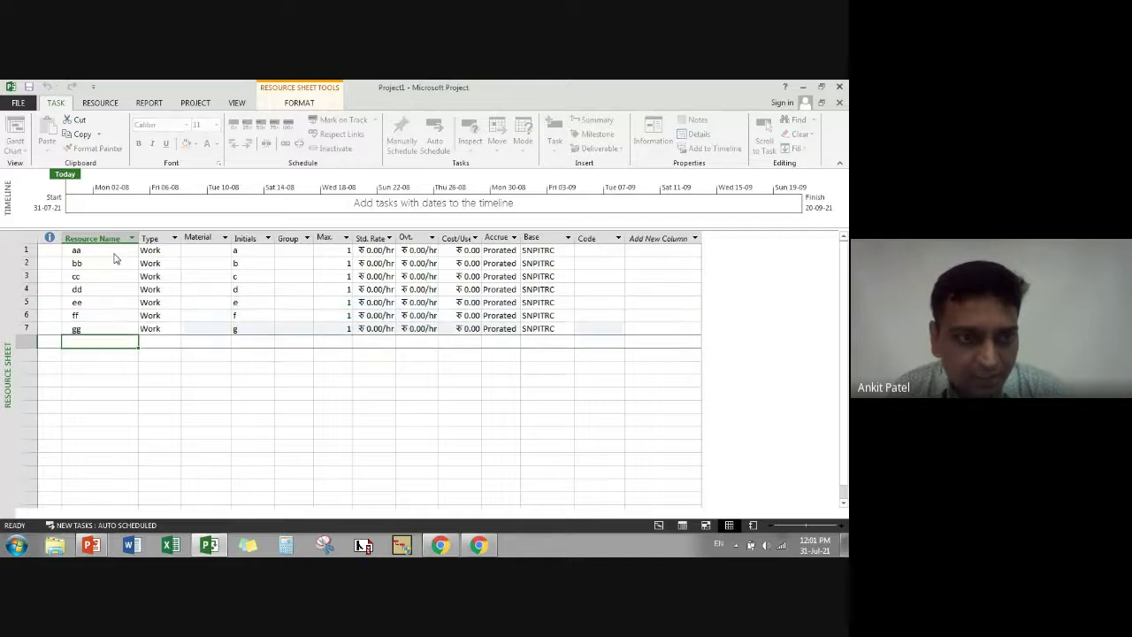
type("hh")
key("Return")
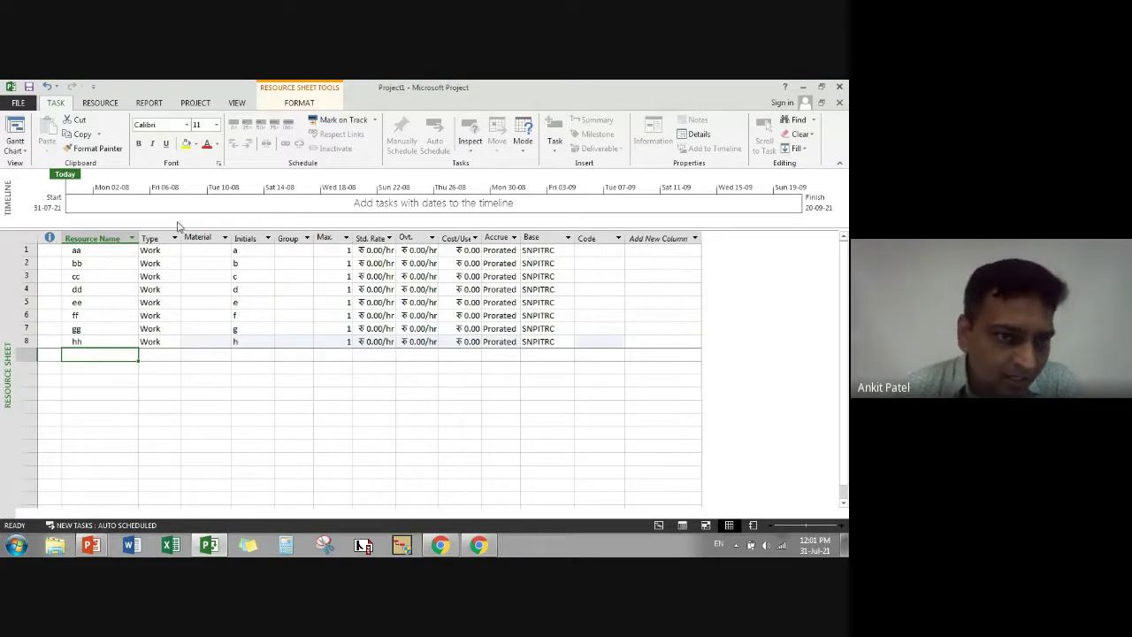
- Set the type of resources aa and bb to Material
left_click(171, 250)
left_click(175, 250)
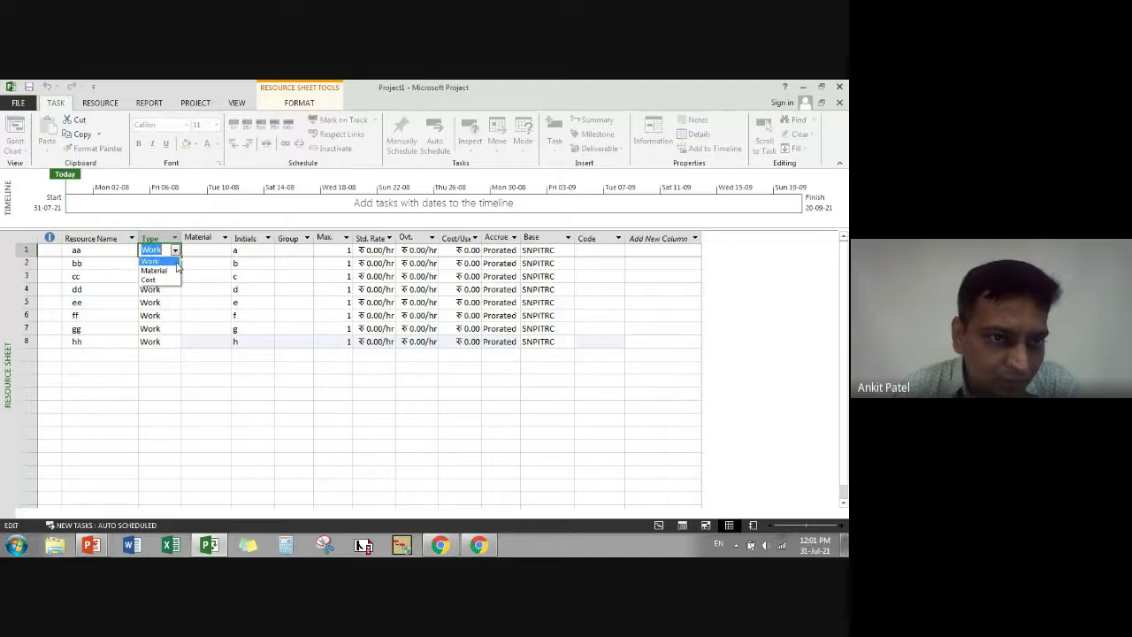
left_click(177, 269)
key("Return")
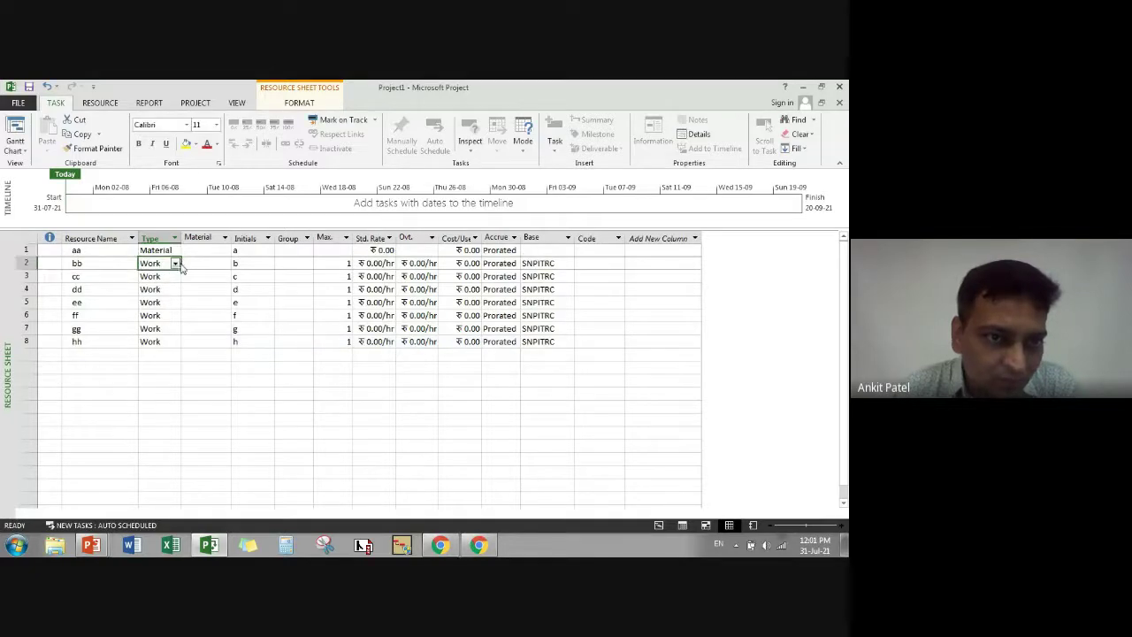
left_click(175, 263)
left_click(168, 286)
left_click(168, 287)
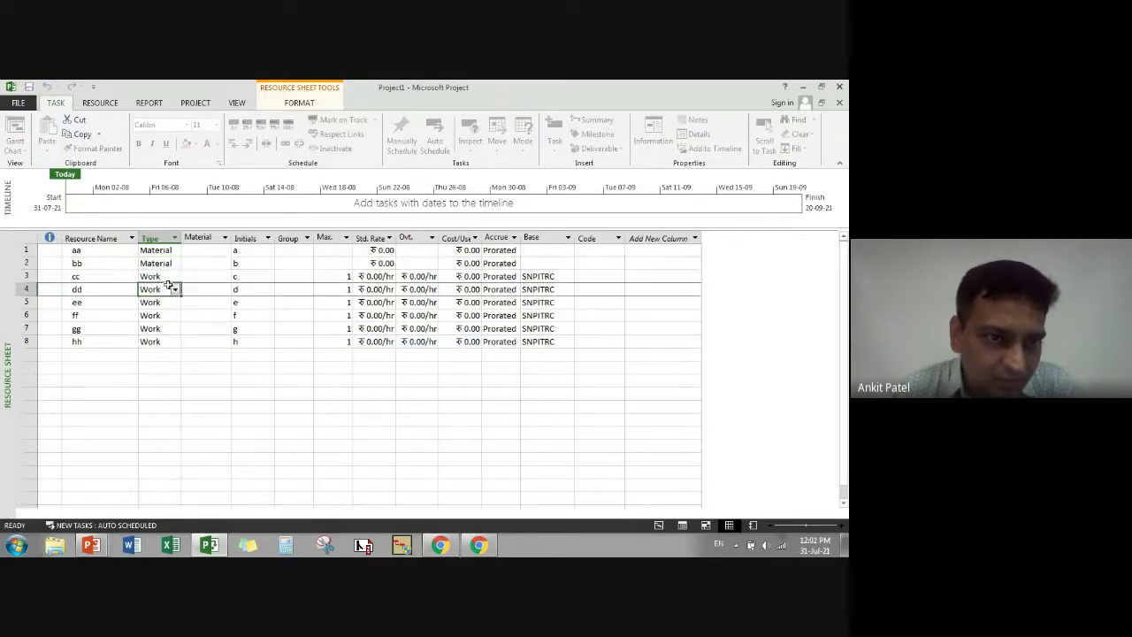
- Set the type of resources ff and gg to Cost
left_click(169, 316)
left_click(176, 316)
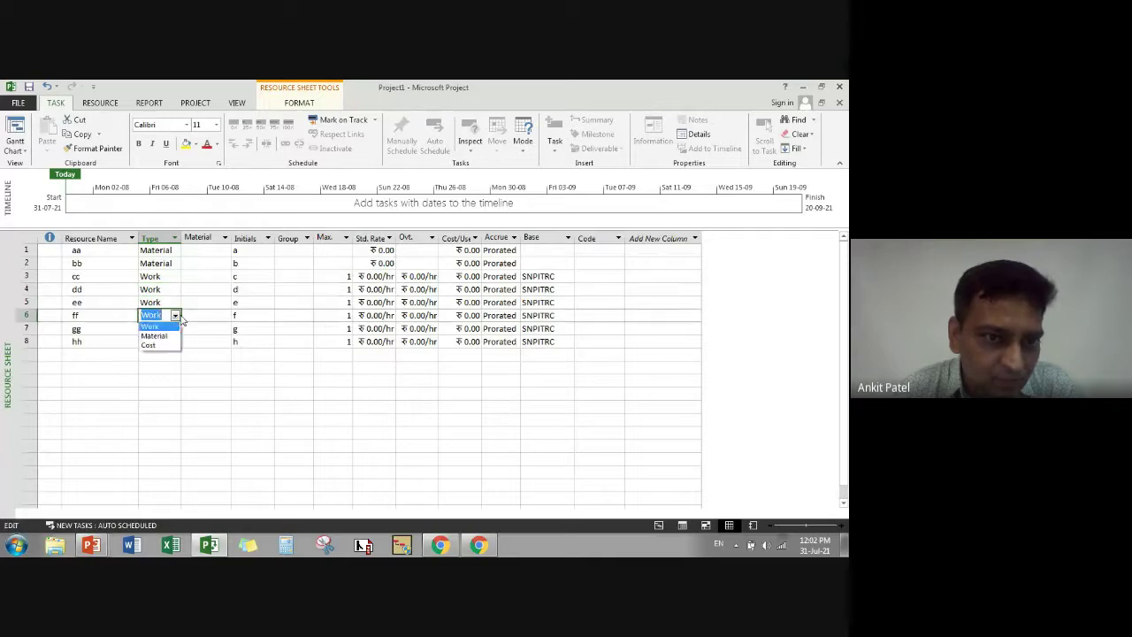
left_click(152, 345)
left_click(176, 330)
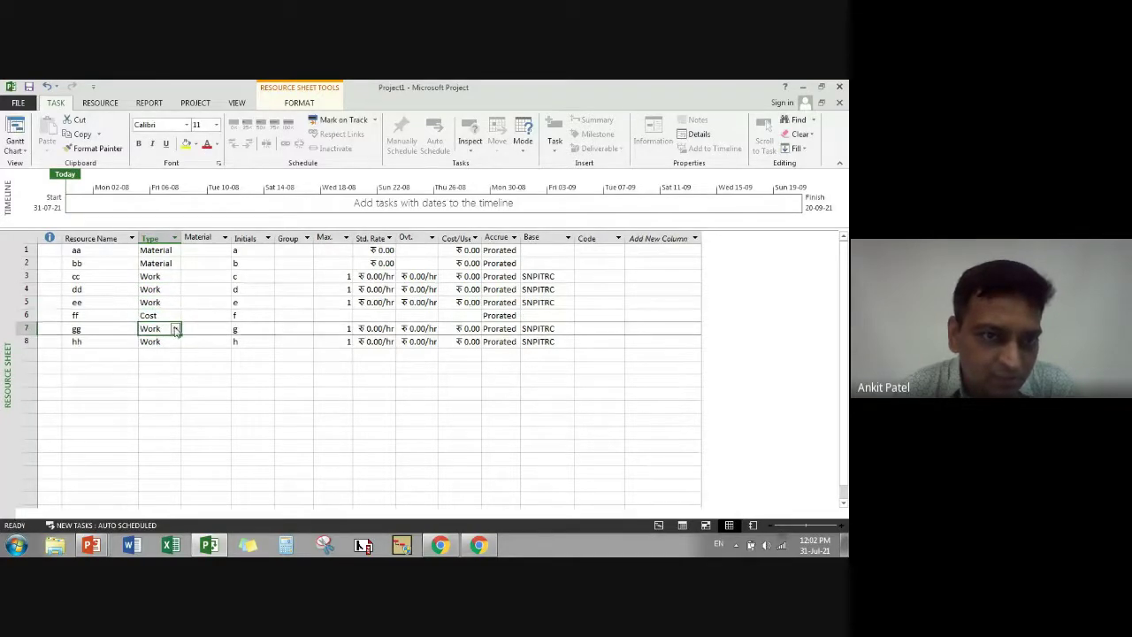
left_click(176, 329)
left_click(165, 361)
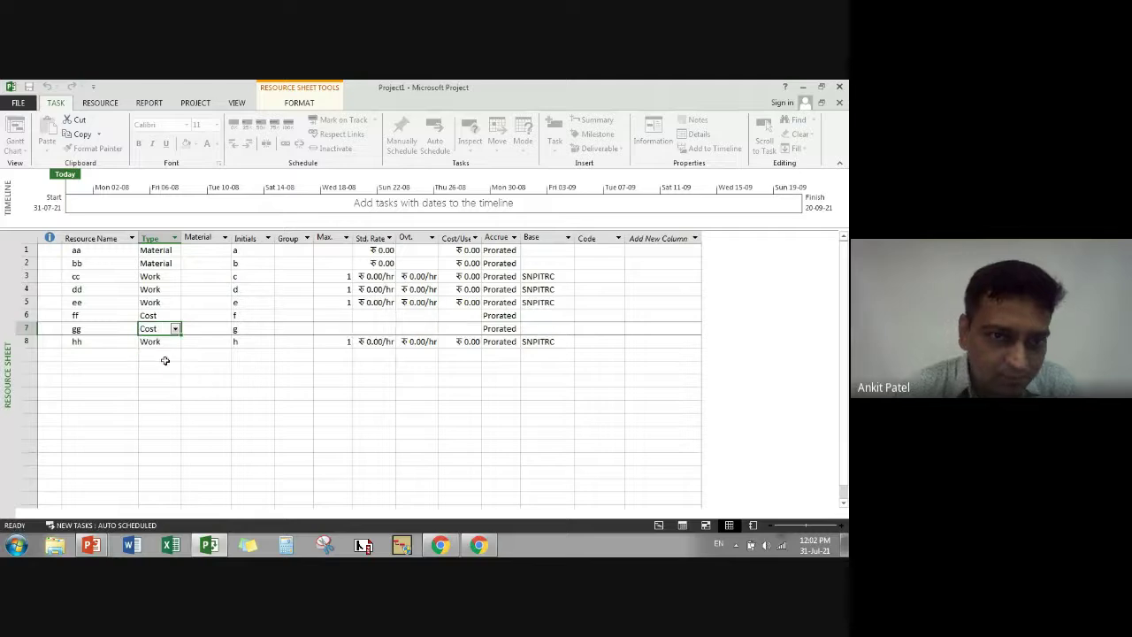
- Inspect the standard rate column of the resource sheet and the rate entry of resource aa
left_click(371, 237)
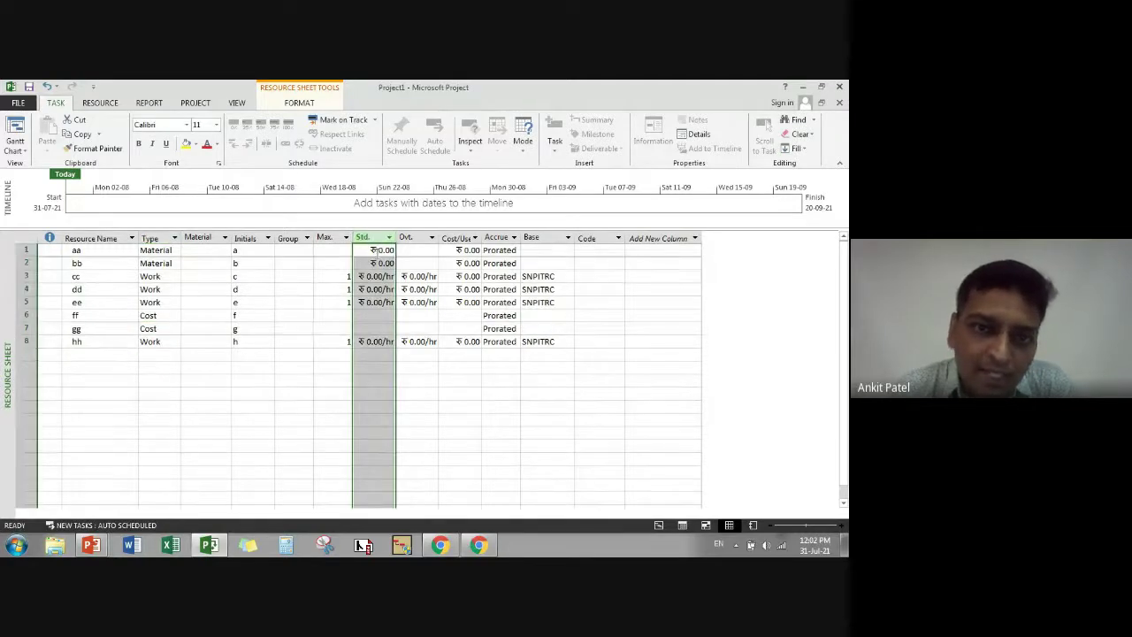
left_click(375, 251)
left_click(376, 250)
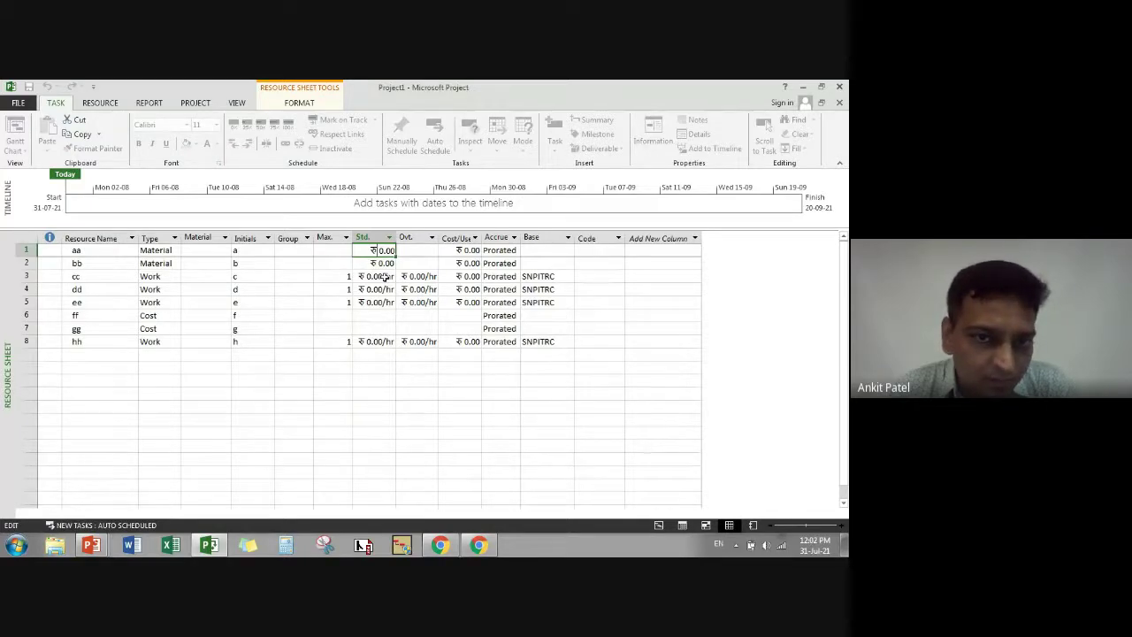
key("Return")
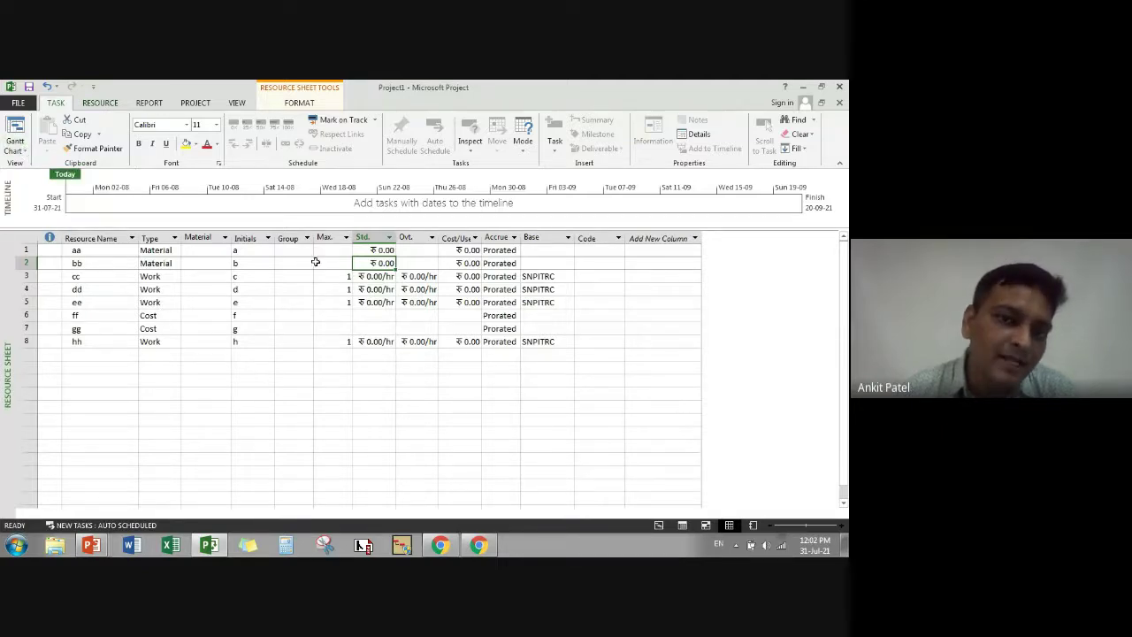
- Return to the Gantt Chart view and assign resources aa, bb and cc to task A
left_click(18, 145)
left_click(42, 194)
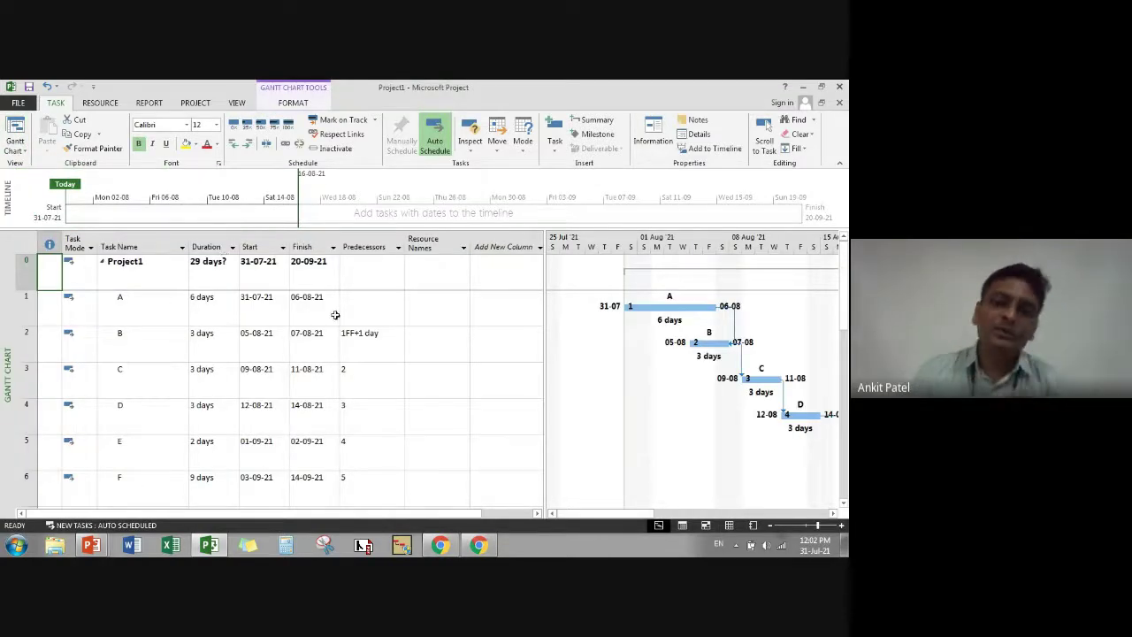
left_click(24, 309)
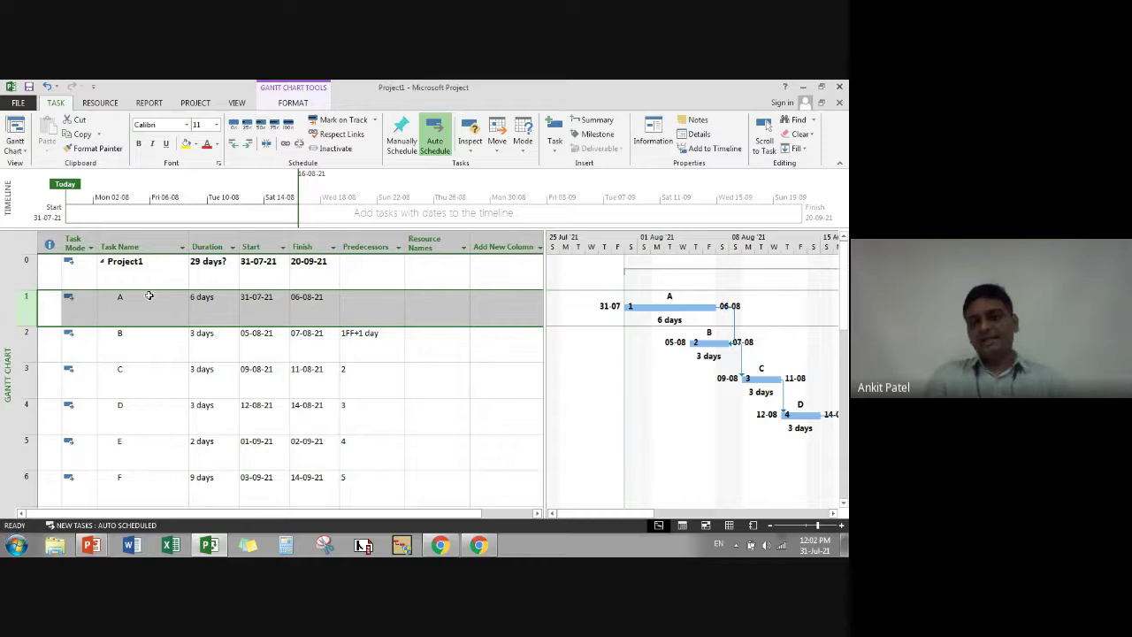
left_click(410, 297)
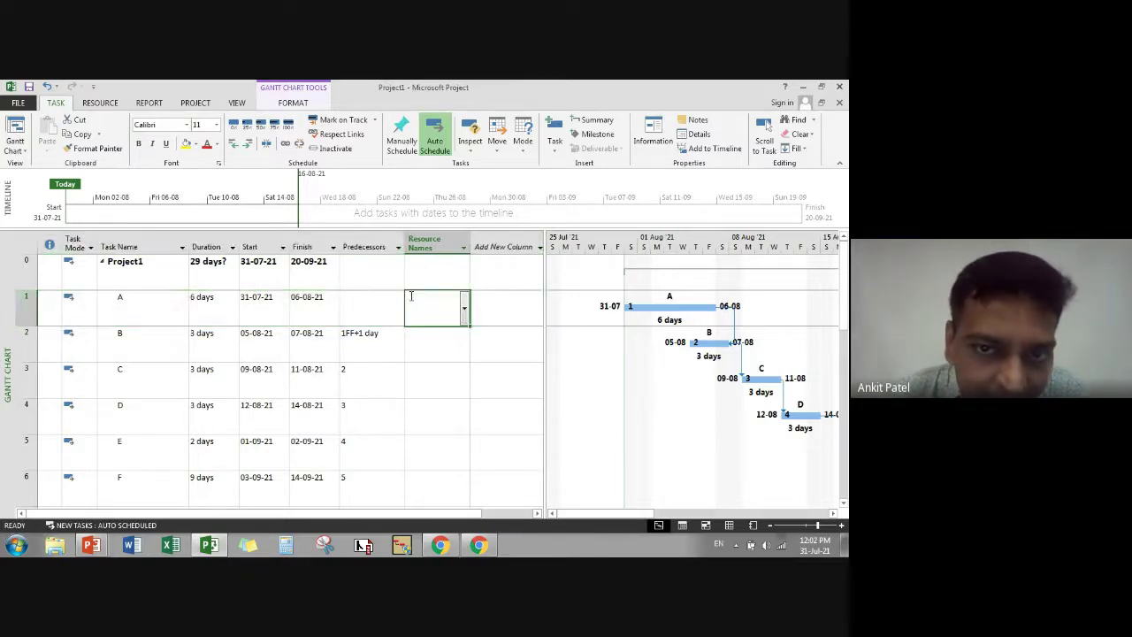
left_click(464, 307)
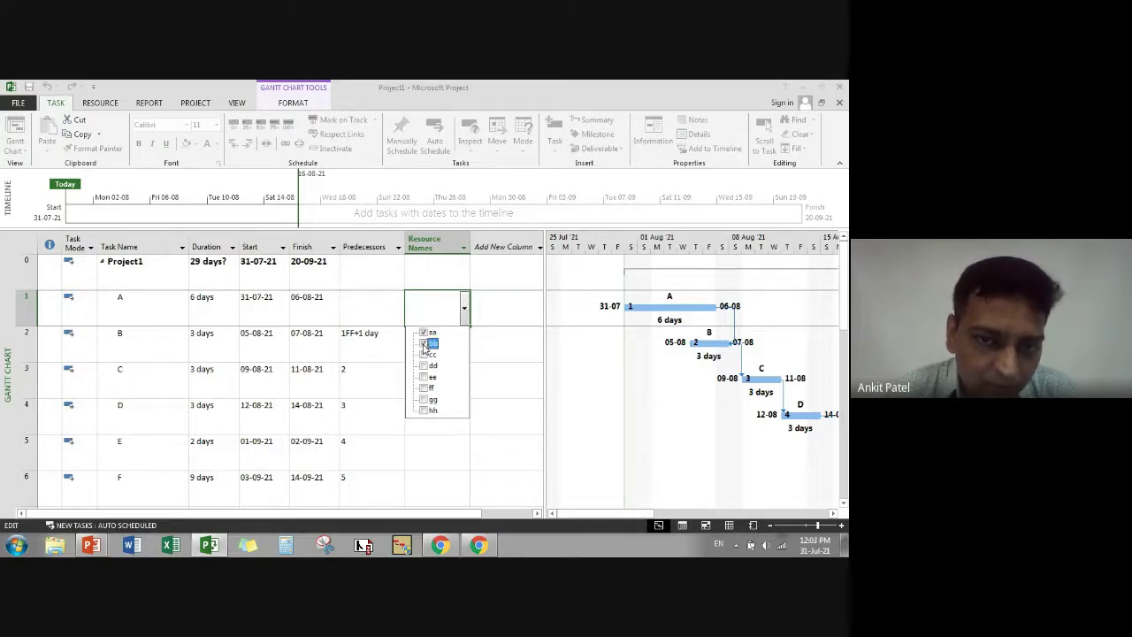
left_click(423, 343)
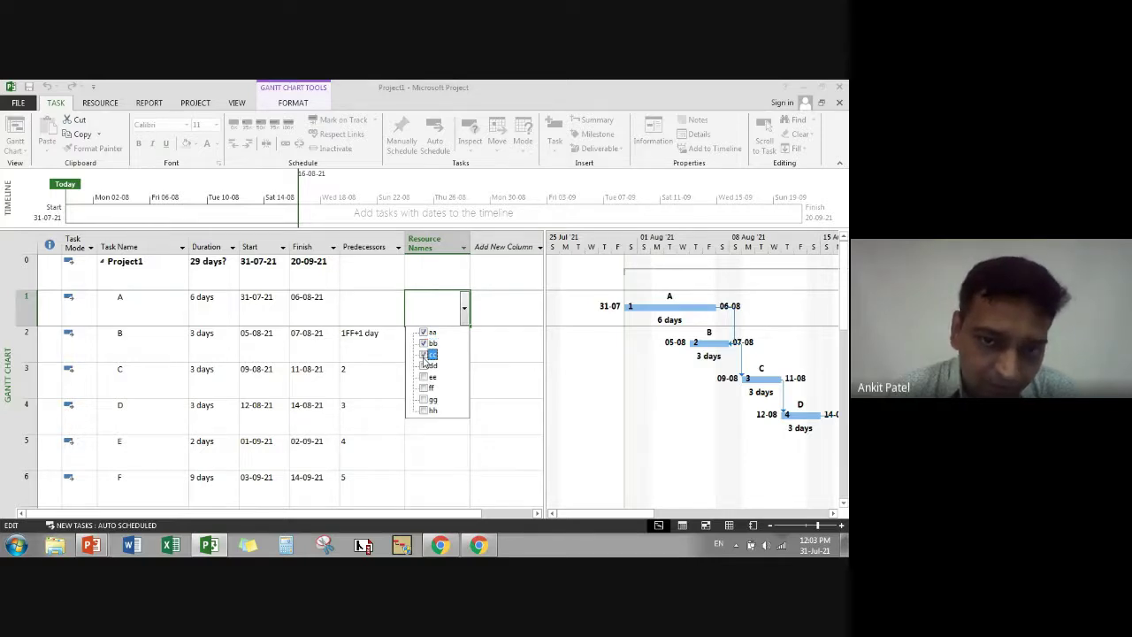
left_click(423, 355)
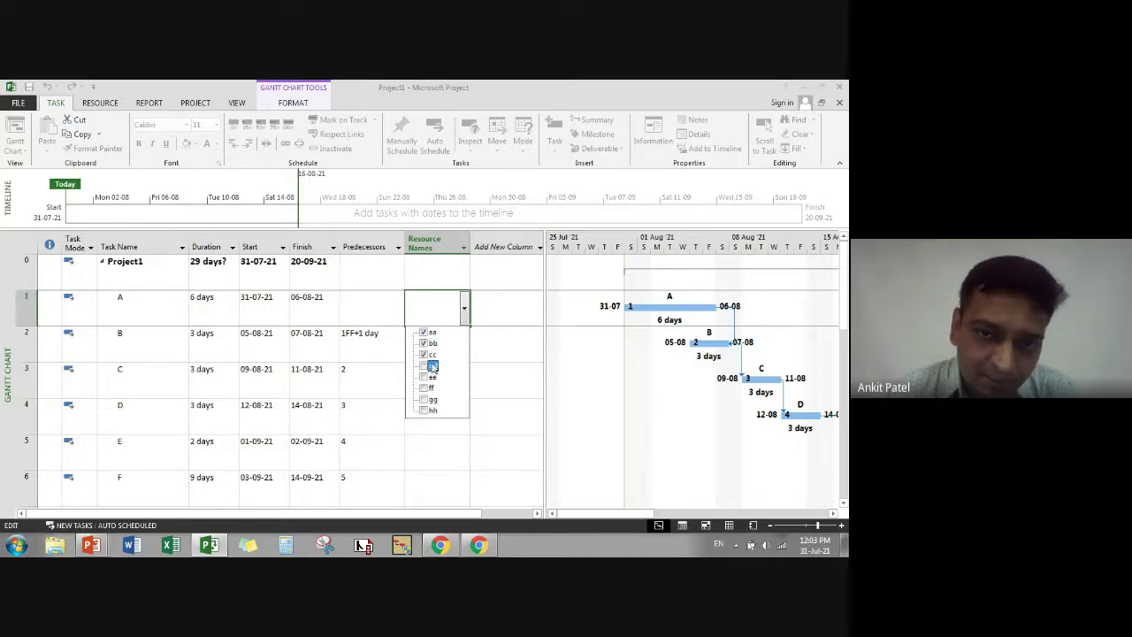
left_click(510, 375)
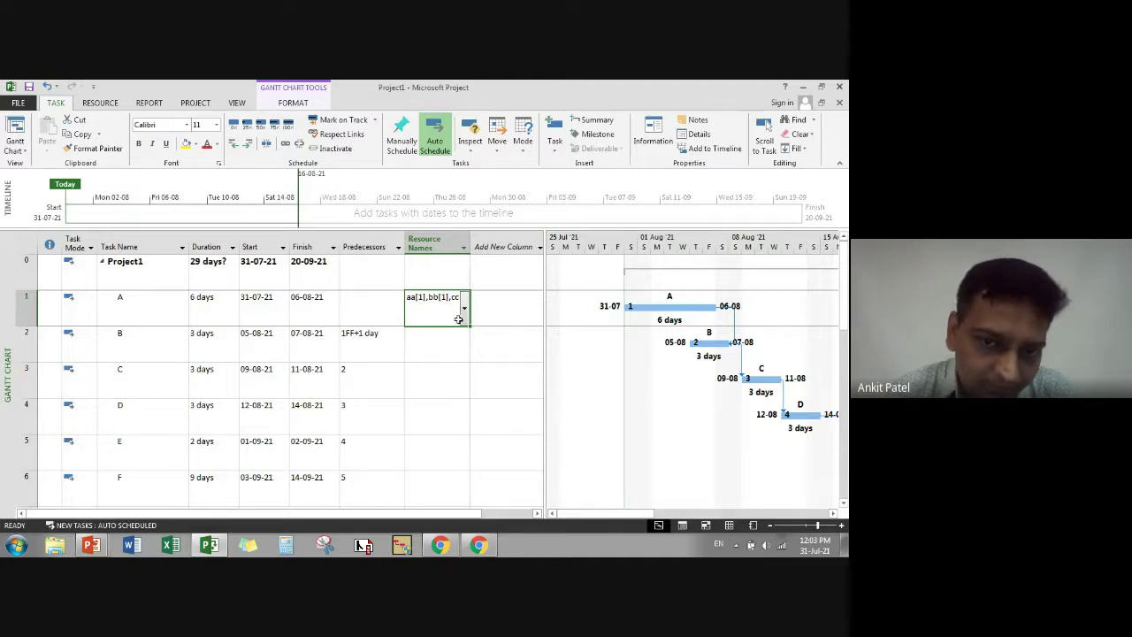
- Assign resources aa, bb and dd to task B
left_click(448, 344)
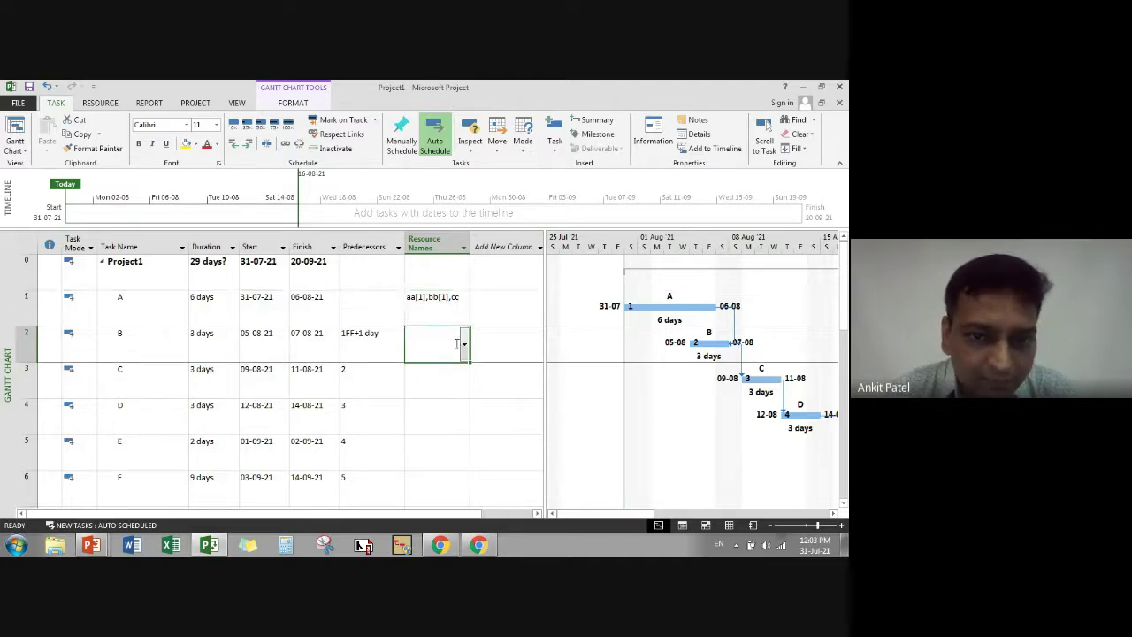
left_click(463, 344)
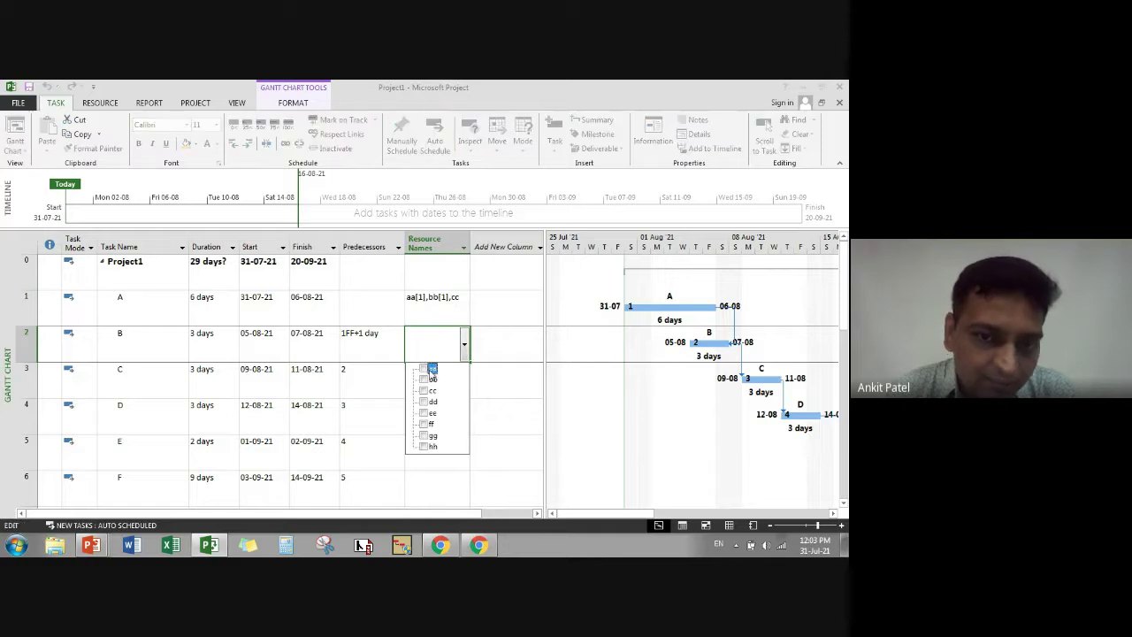
left_click(430, 368)
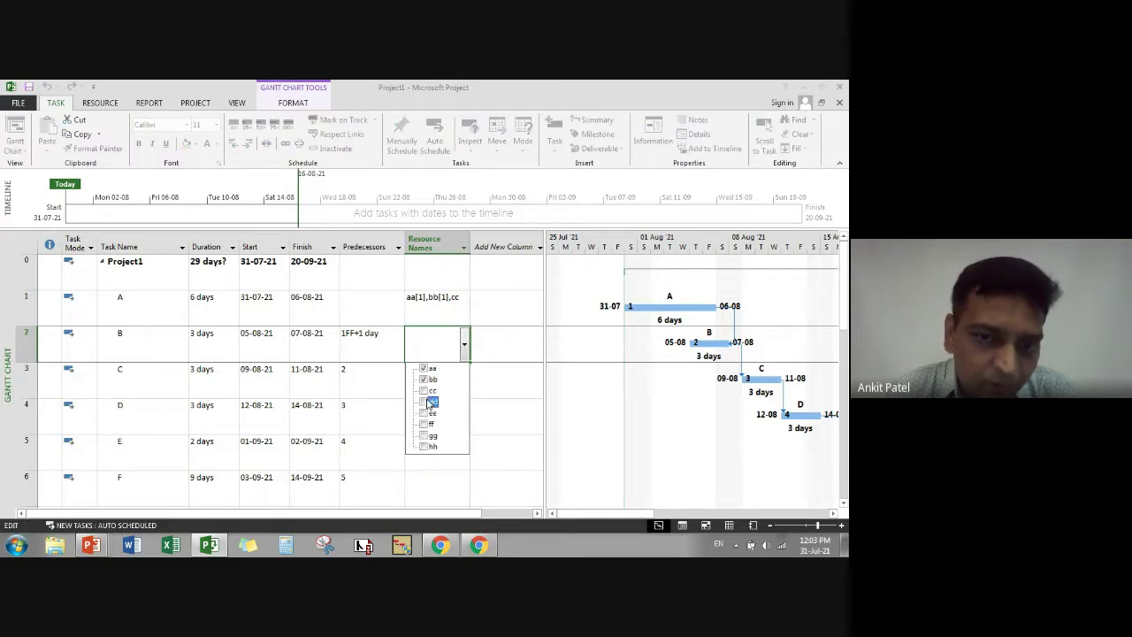
left_click(431, 379)
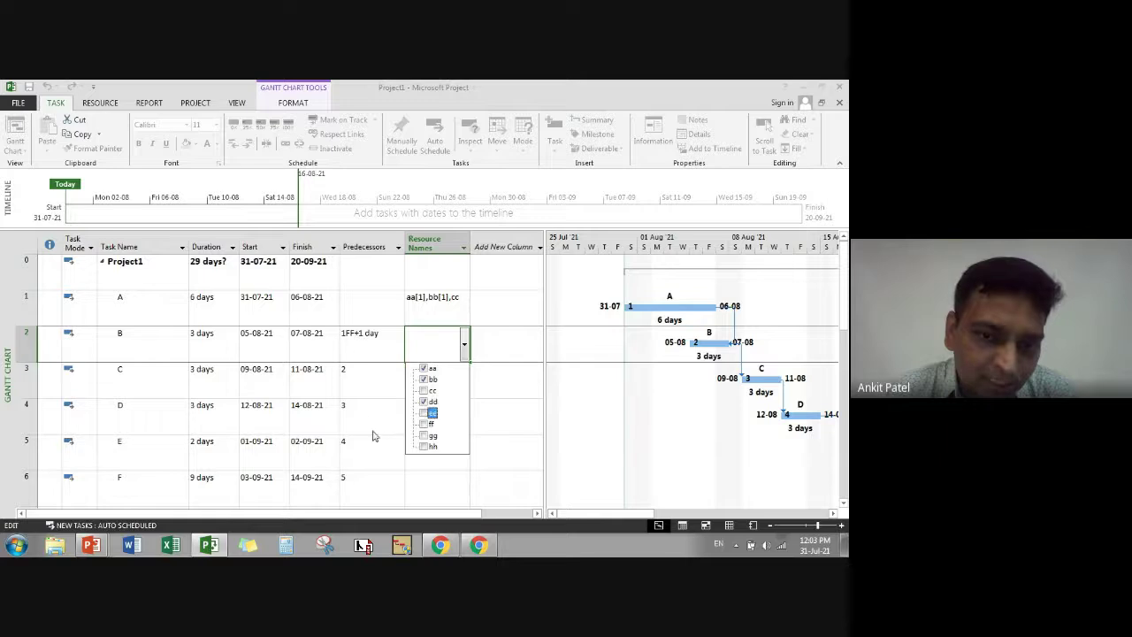
key("Return")
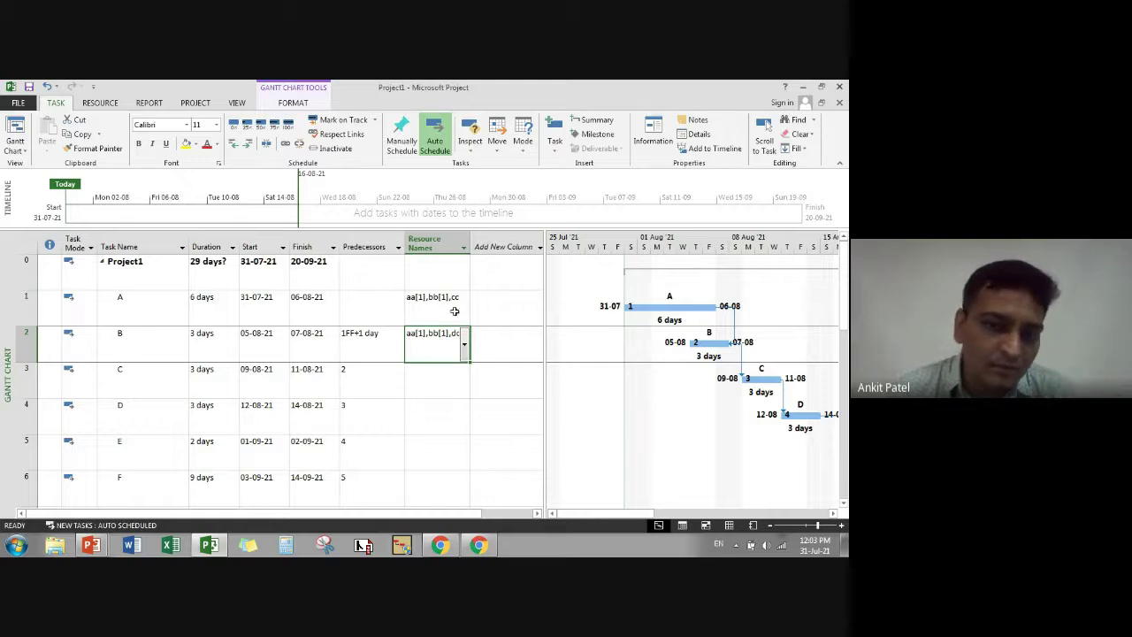
left_click(436, 396)
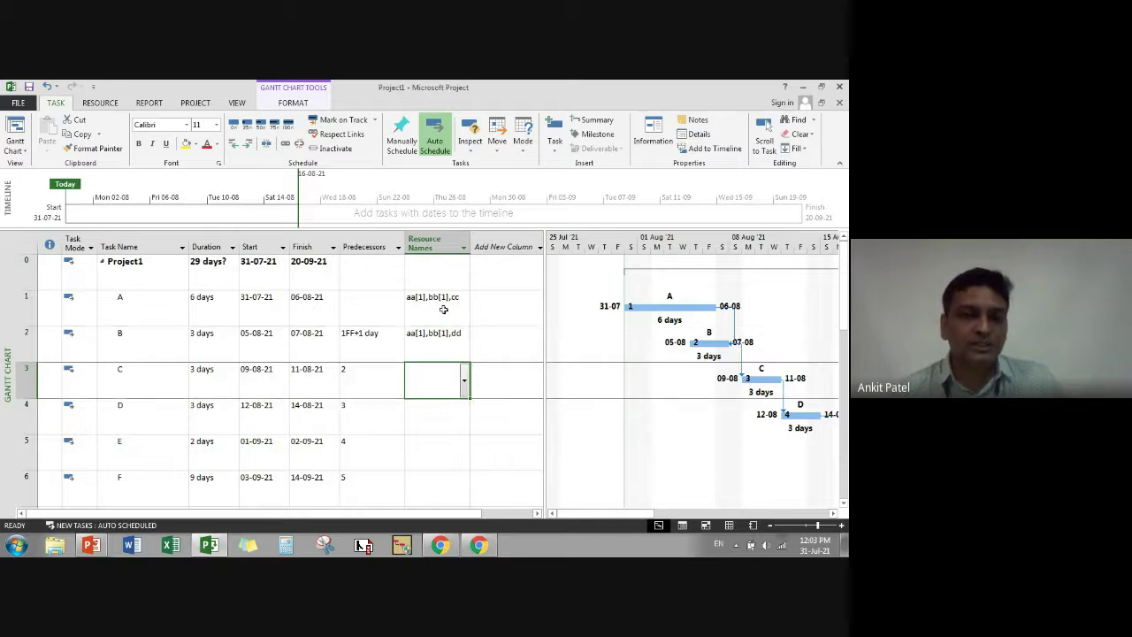
left_click(444, 418)
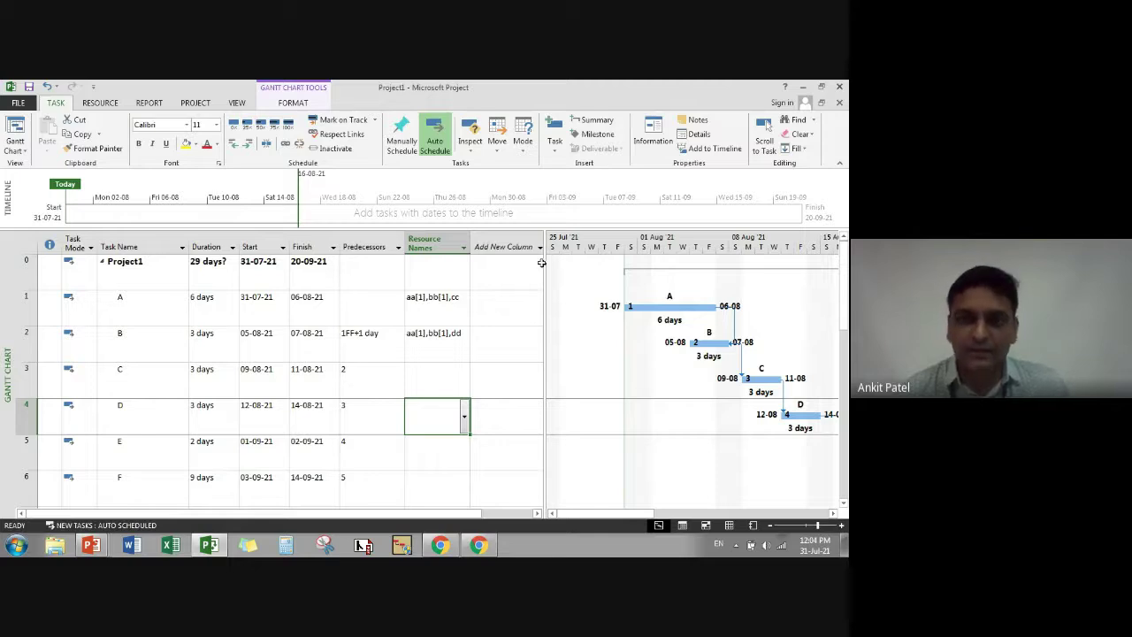
- Widen the task table beside the Gantt chart and browse the fields available for a new column
left_click_drag(541, 263, 633, 281)
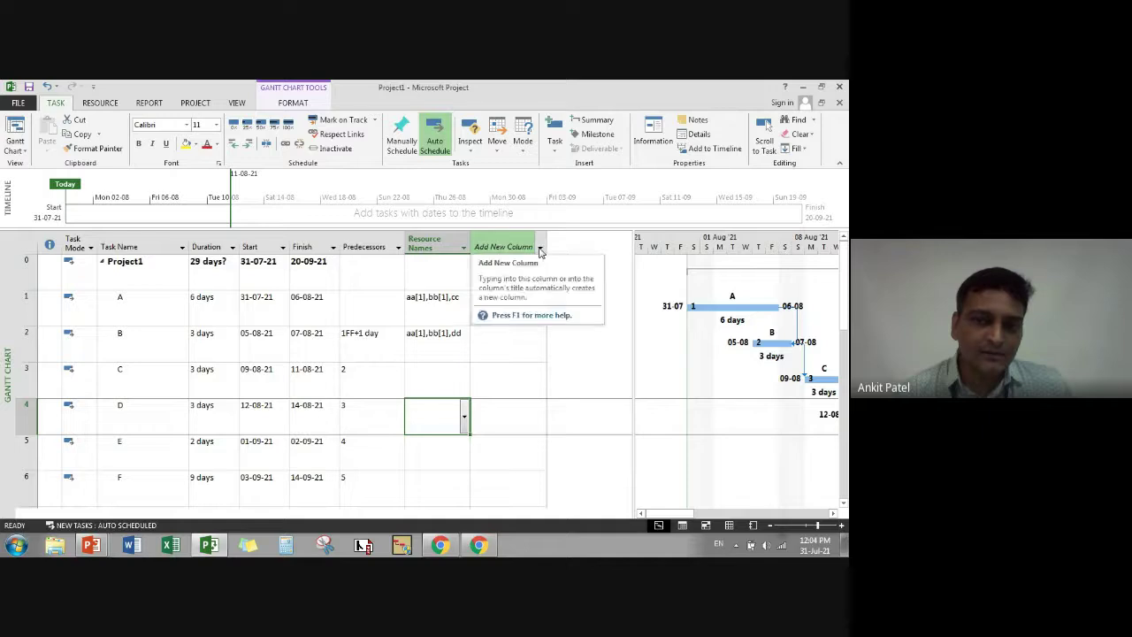
left_click(540, 250)
scroll(510, 456, "down", 3)
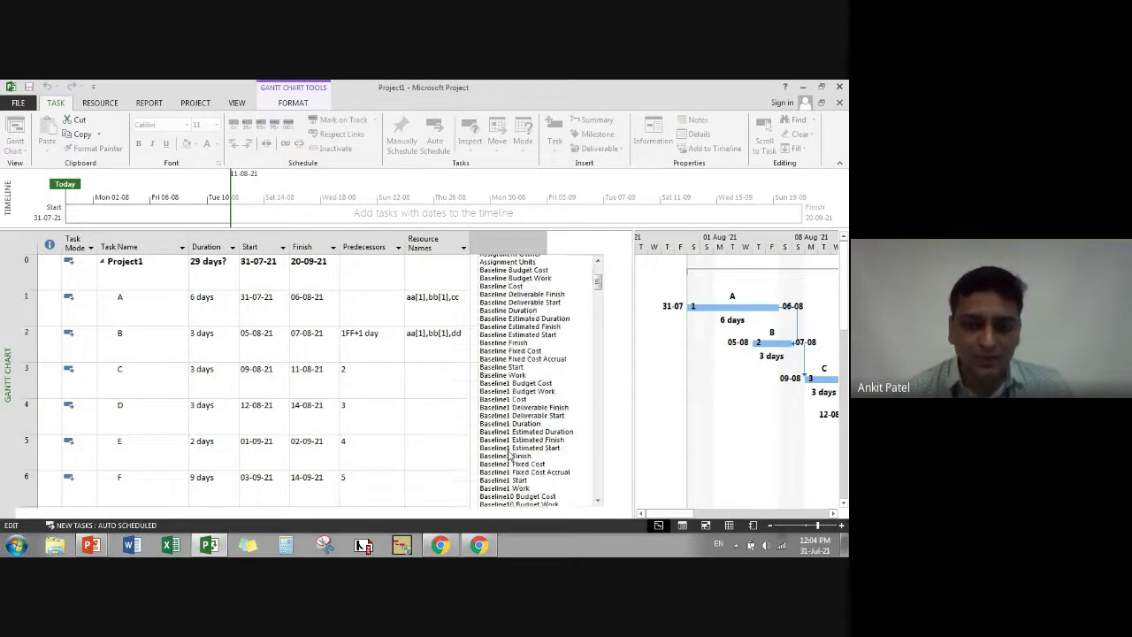
scroll(511, 455, "down", 15)
scroll(510, 456, "up", 20)
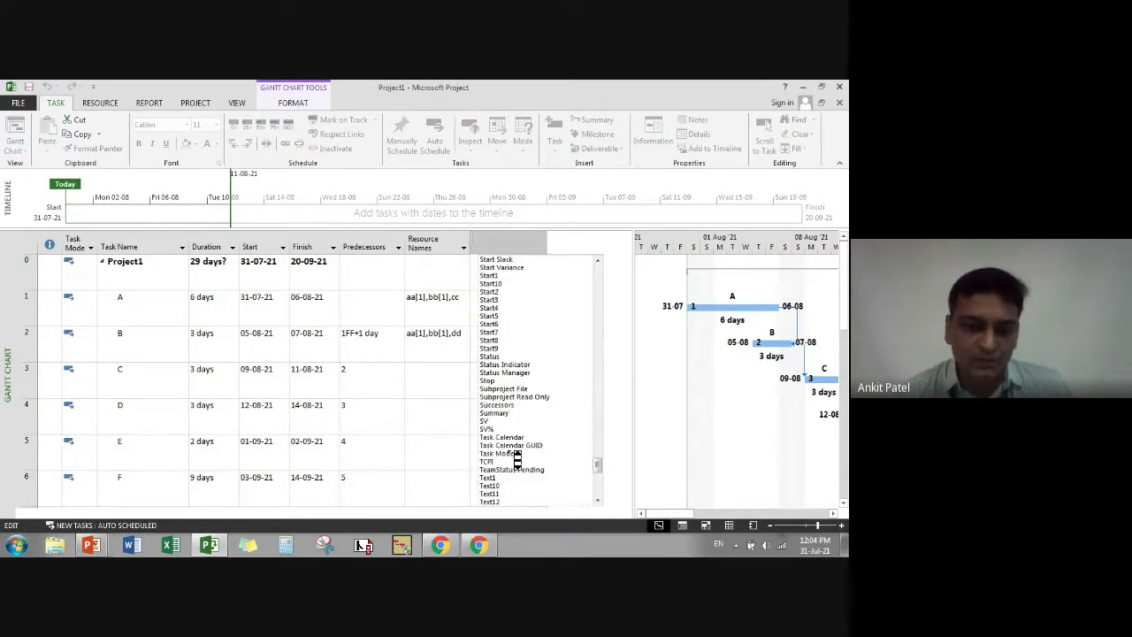
left_click(419, 405)
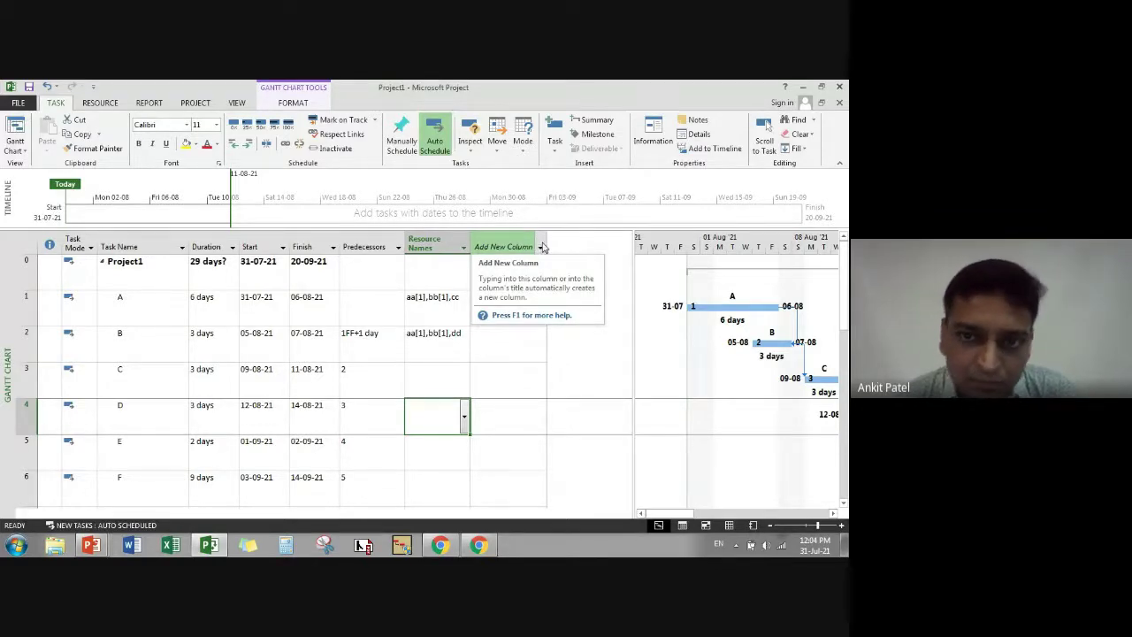
- Open the custom fields settings from the new column and rename the task text field Text1 as Phase
right_click(543, 248)
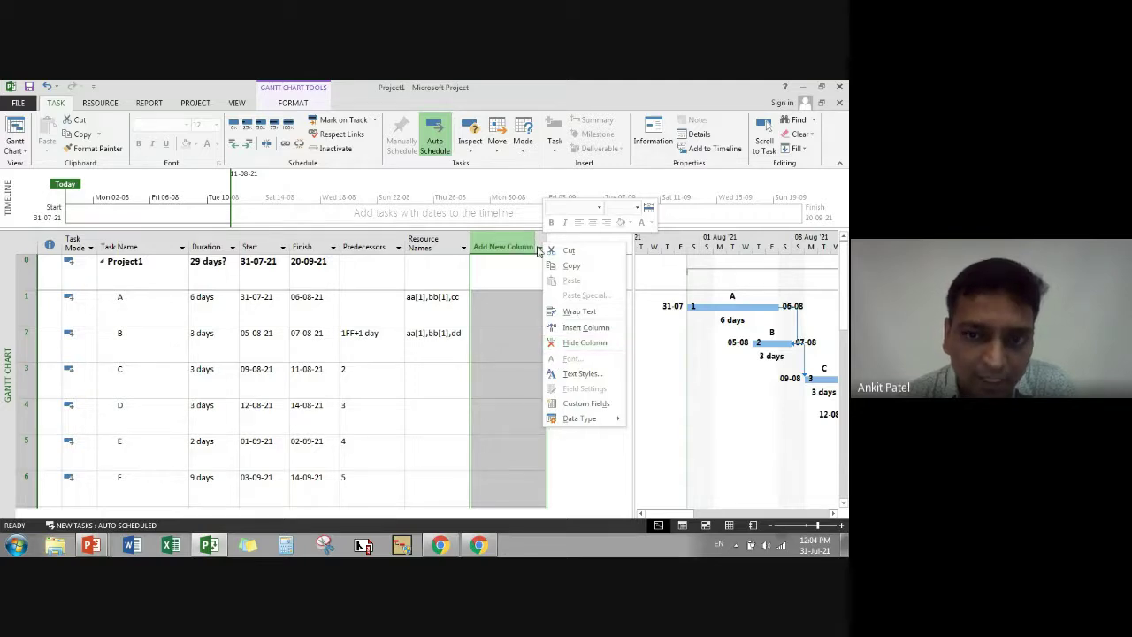
left_click(573, 404)
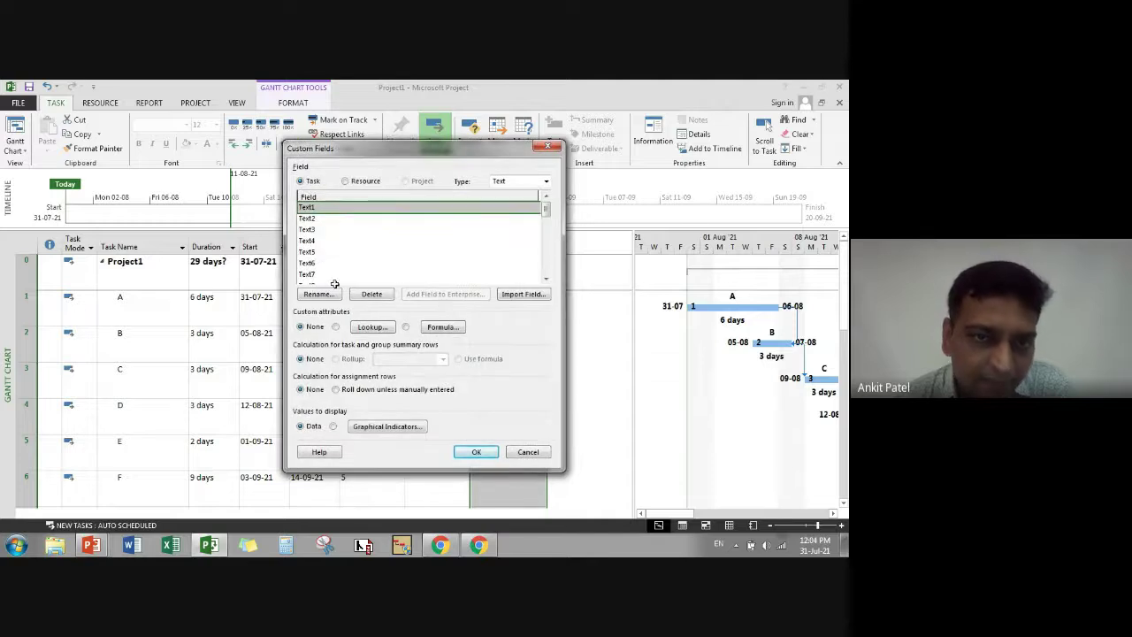
left_click(310, 227)
left_click(312, 206)
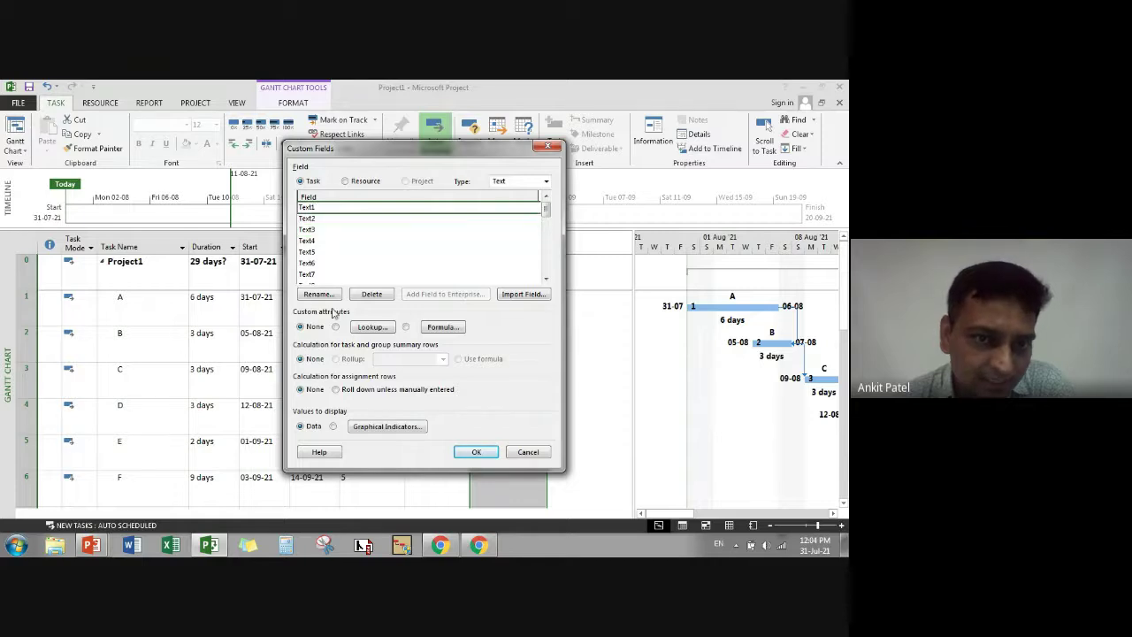
left_click(318, 293)
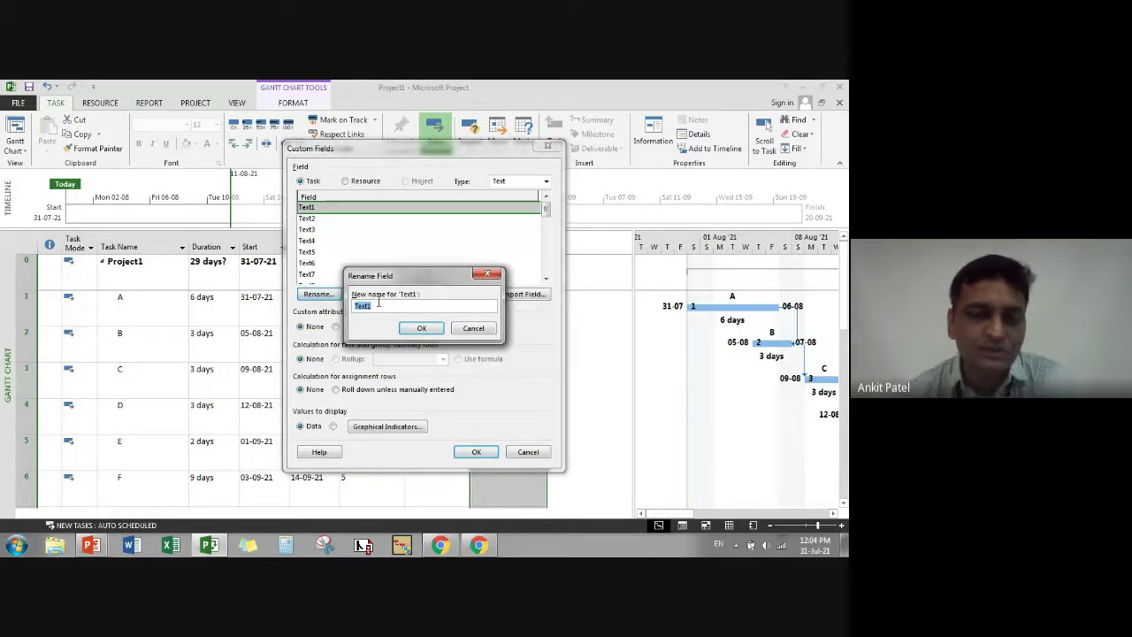
key("BackSpace")
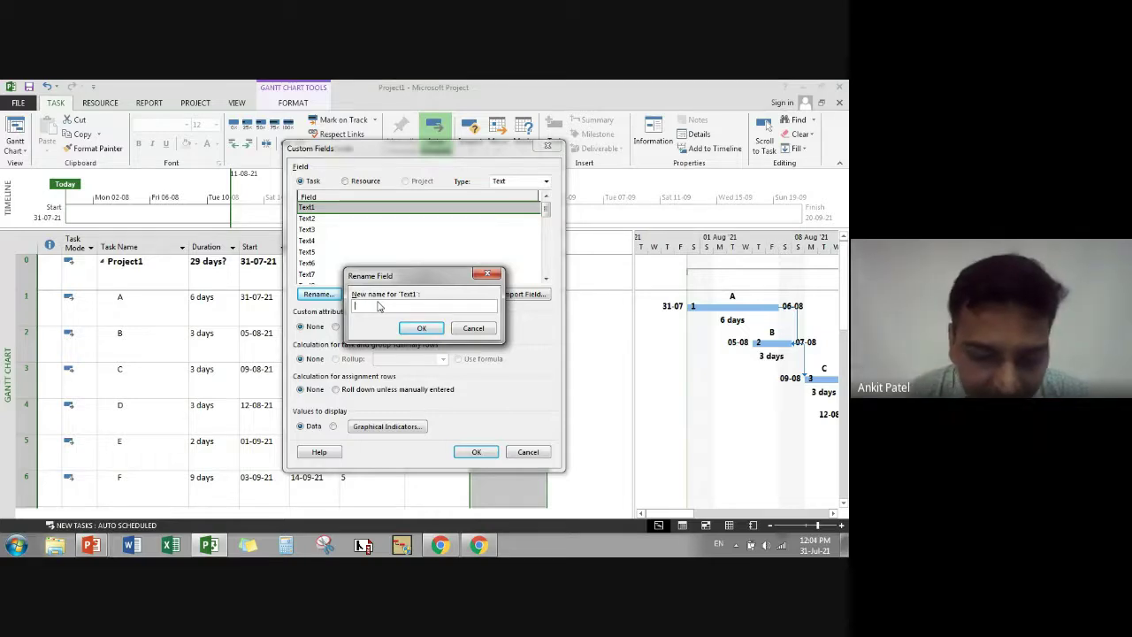
type("R")
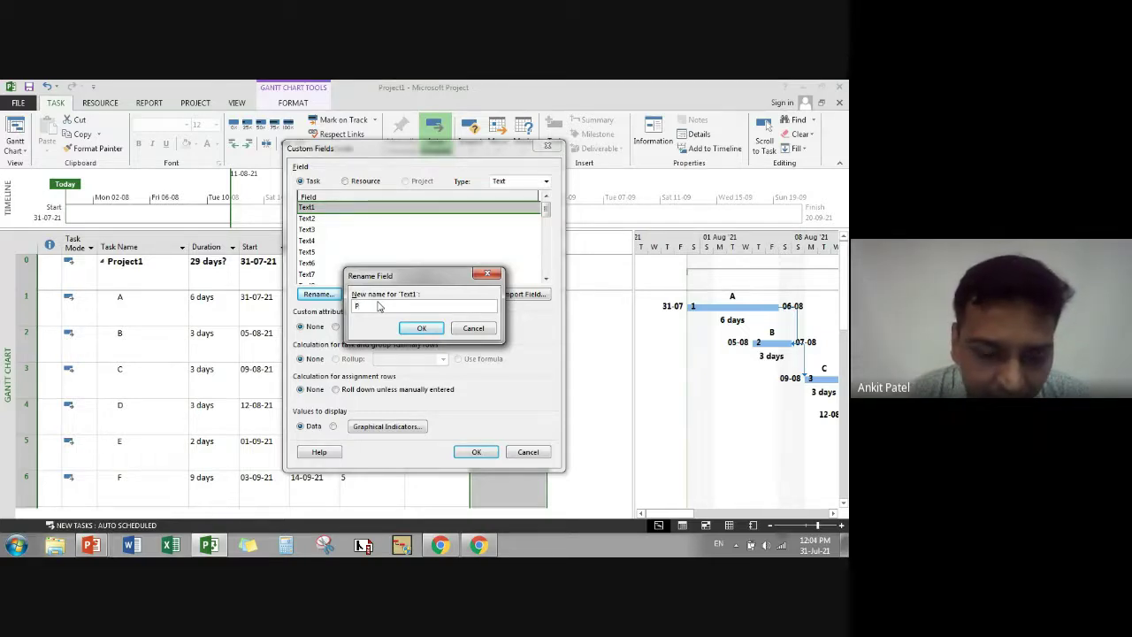
type("hase")
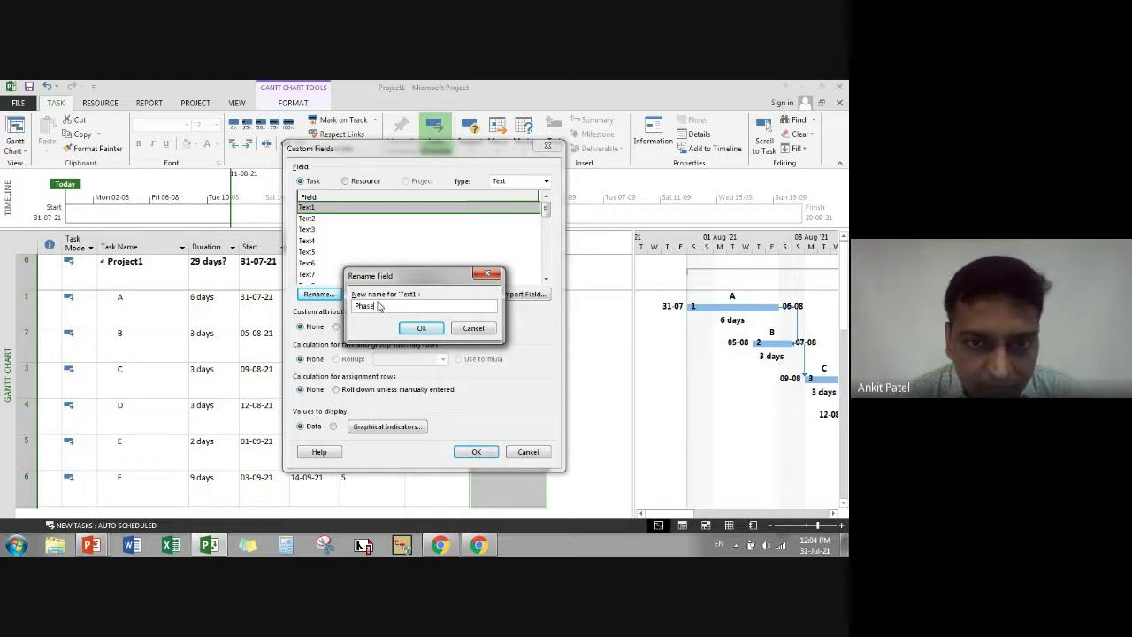
left_click(422, 328)
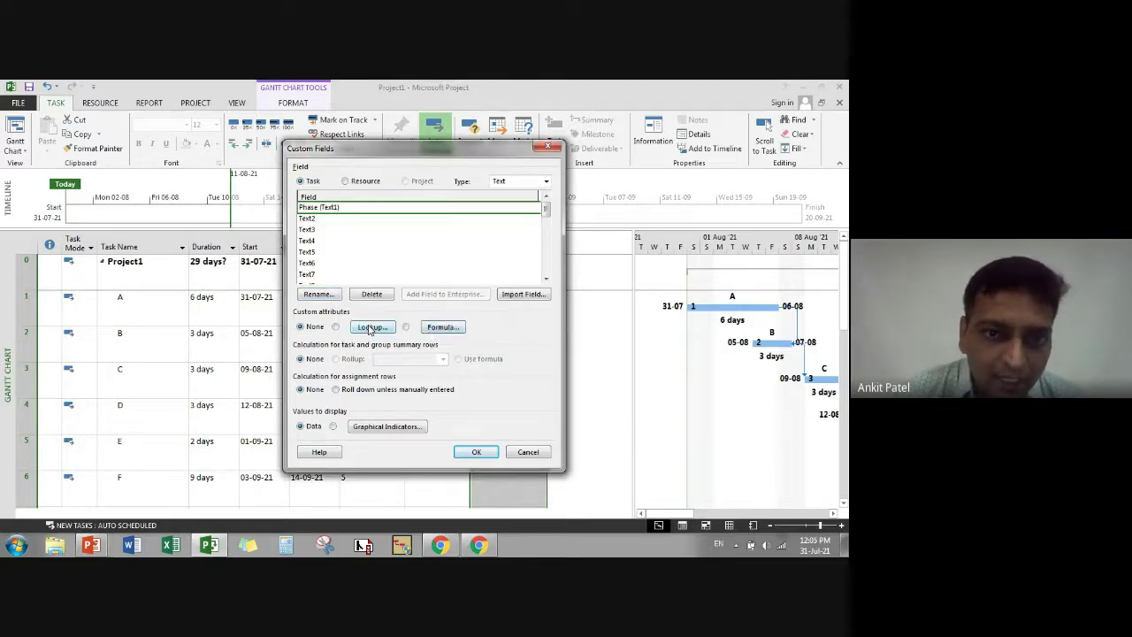
- Give the Phase field a lookup table with the values Phase 1, Phase 2 and Phase 3, and accept the custom field settings
left_click(371, 328)
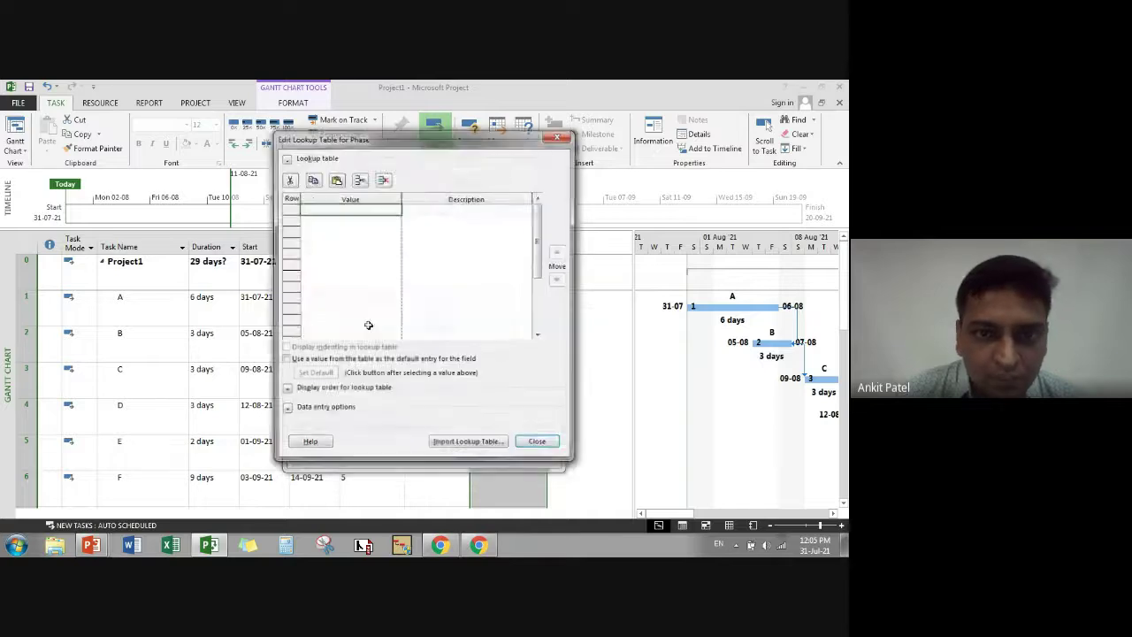
left_click(355, 209)
type("Phaswe")
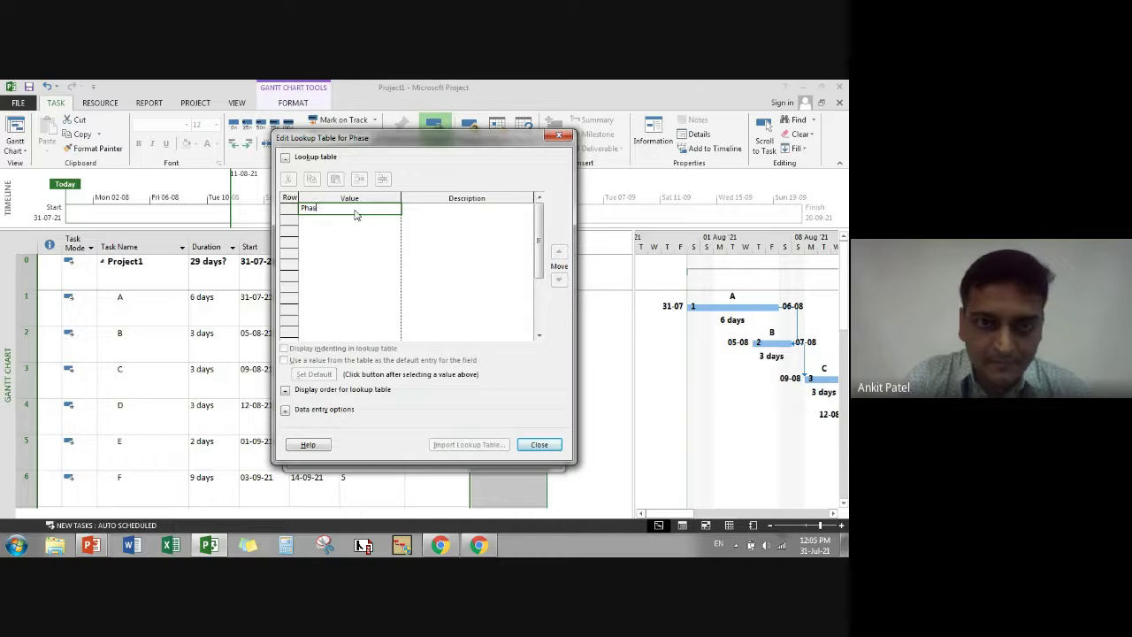
key("BackSpace")
key("BackSpace")
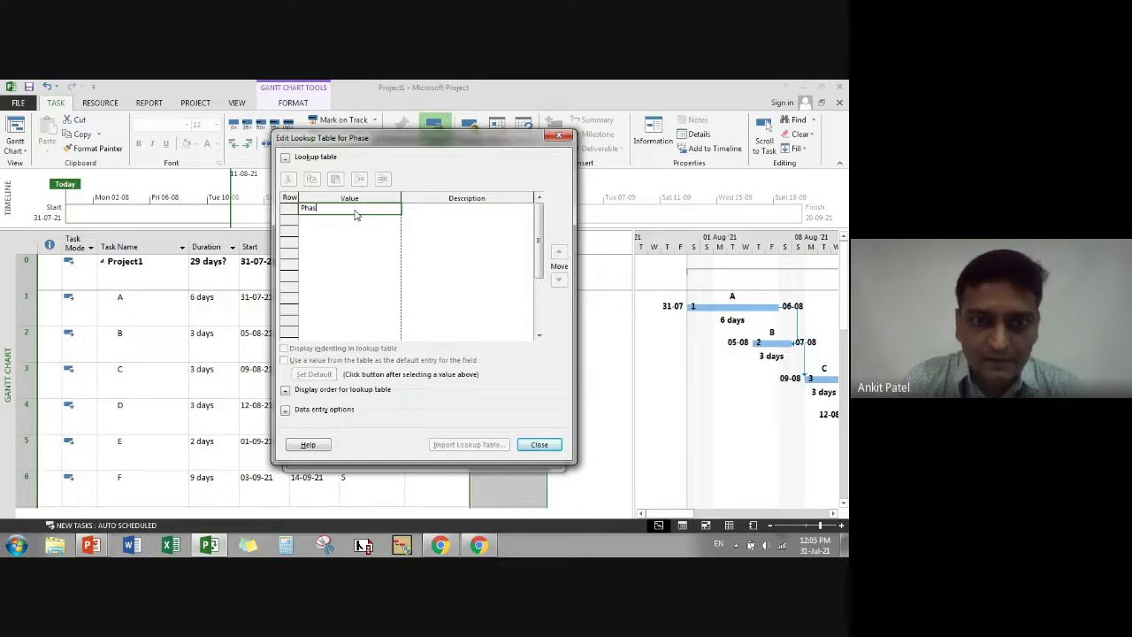
key("Return")
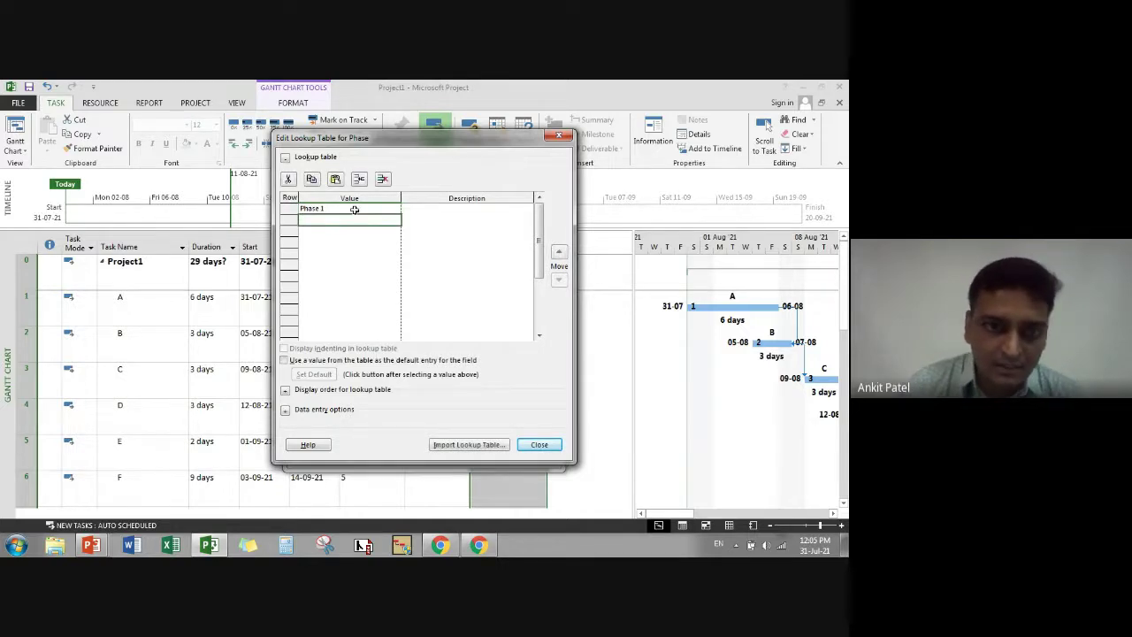
type("Phase 2")
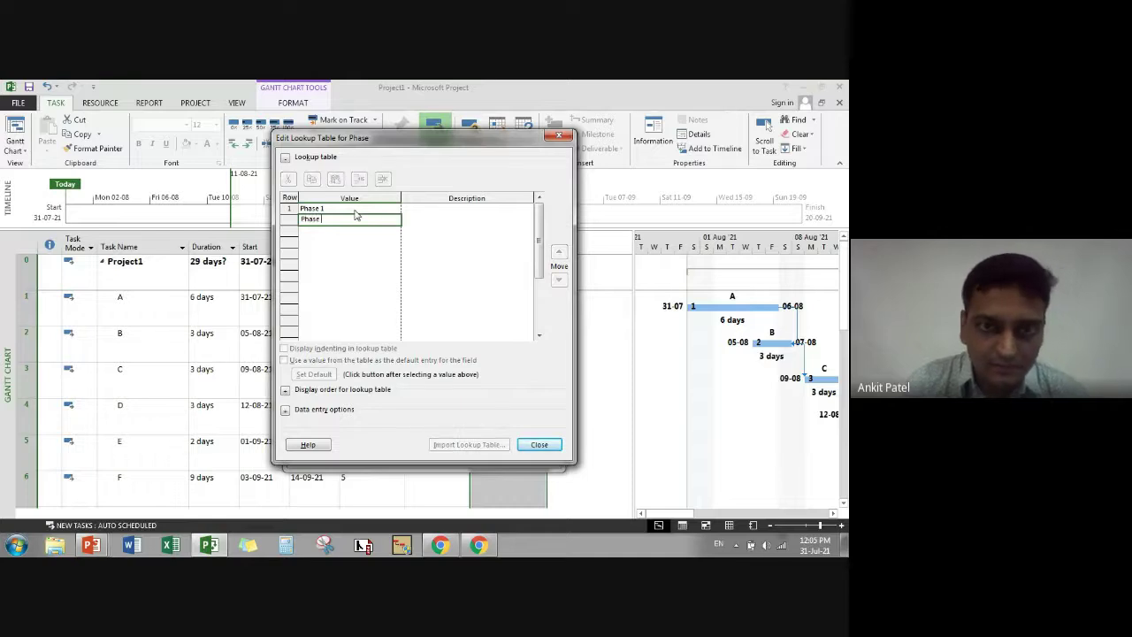
key("Return")
type("P")
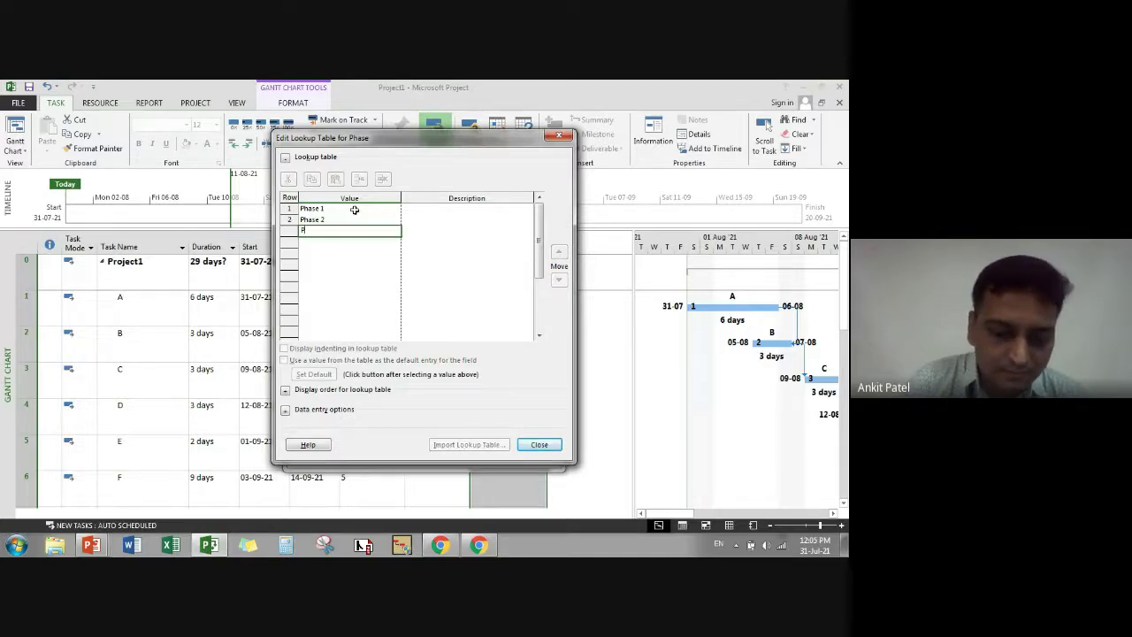
type("hase ")
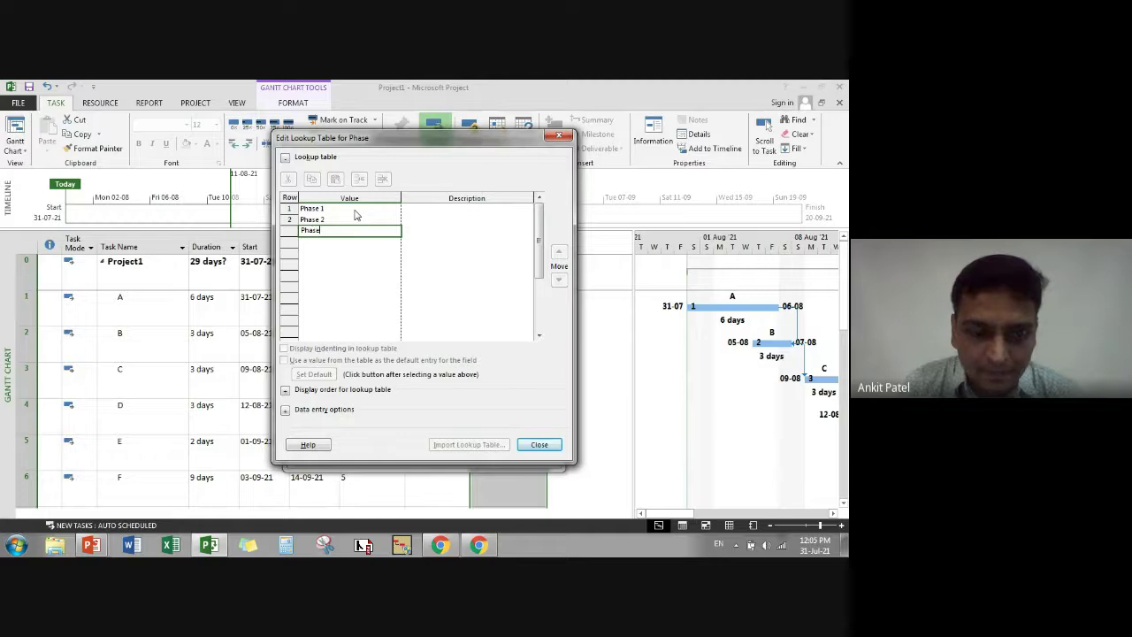
type("3")
key("Return")
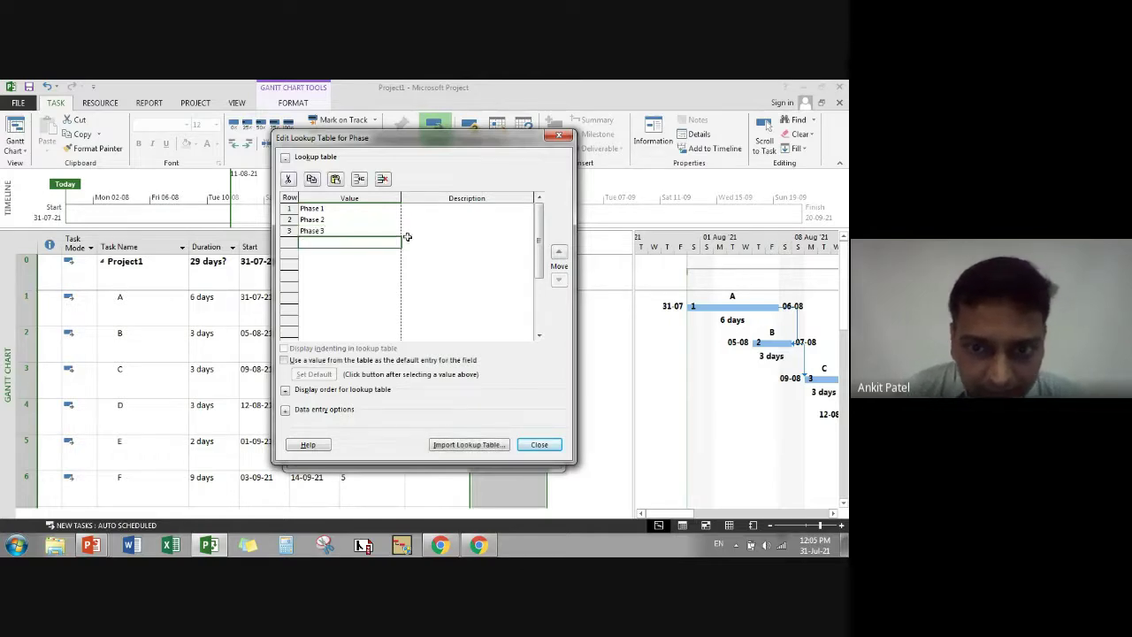
left_click(536, 444)
left_click(471, 453)
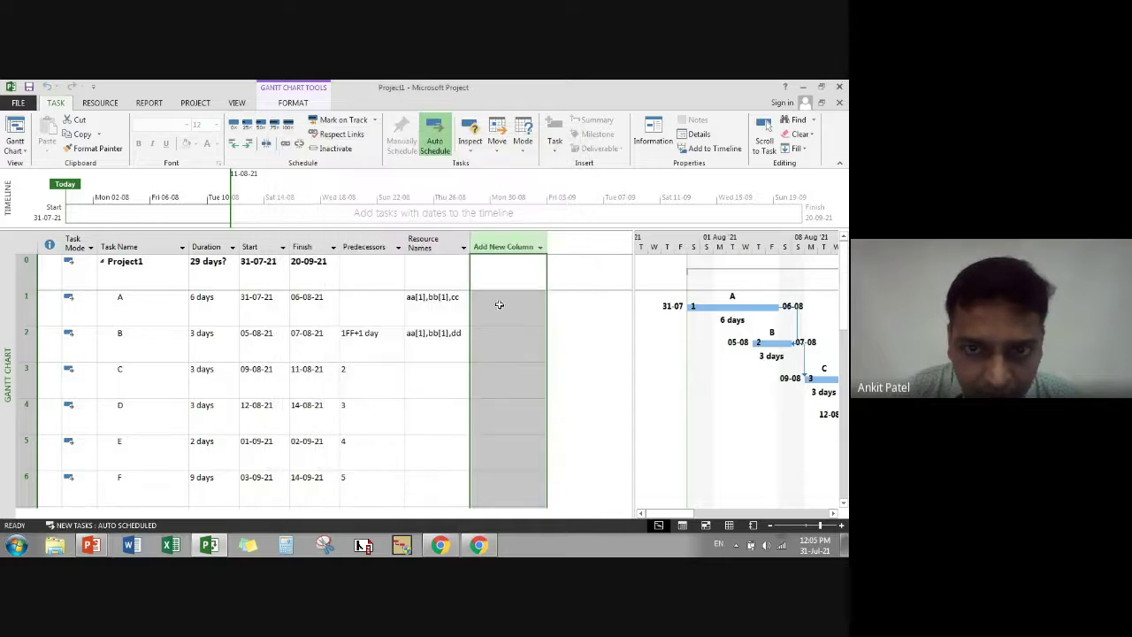
- Add the custom field Text1 (Phase) as a new column after Resource Names in the task table
left_click(516, 316)
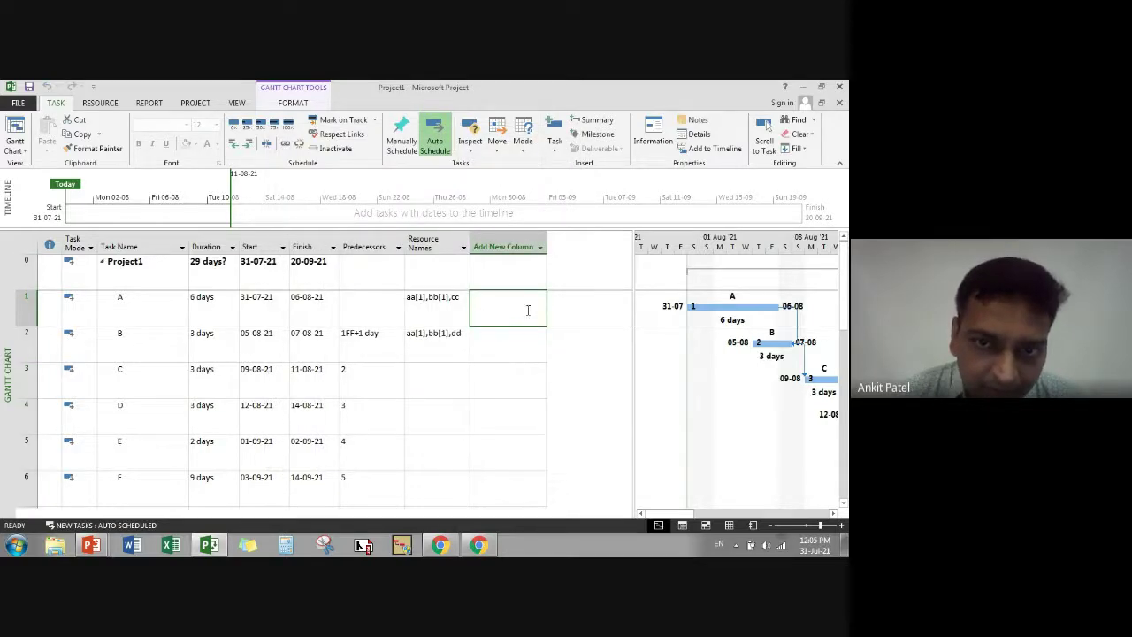
left_click(536, 301)
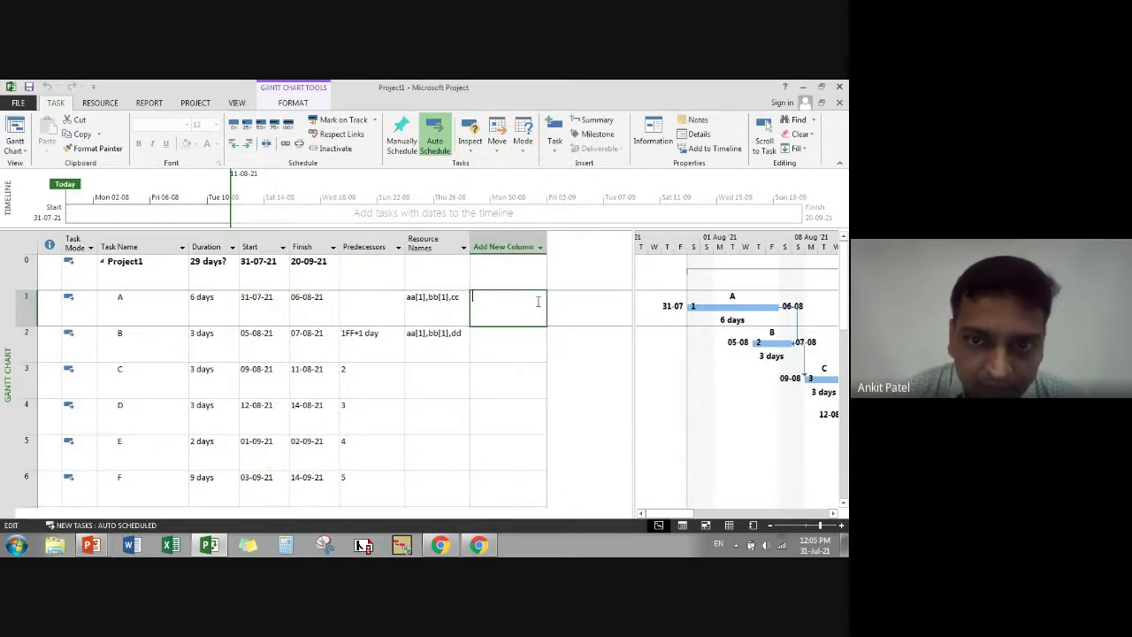
left_click(539, 248)
type("t")
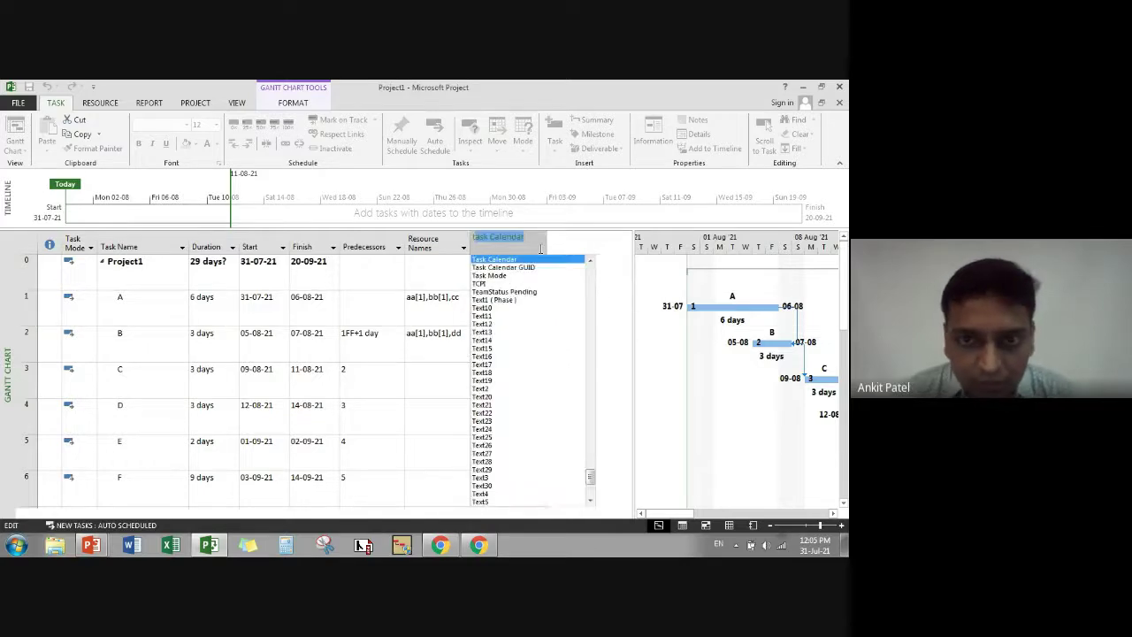
key("Down")
key("Down")
key("Down")
key("Down")
key("Down")
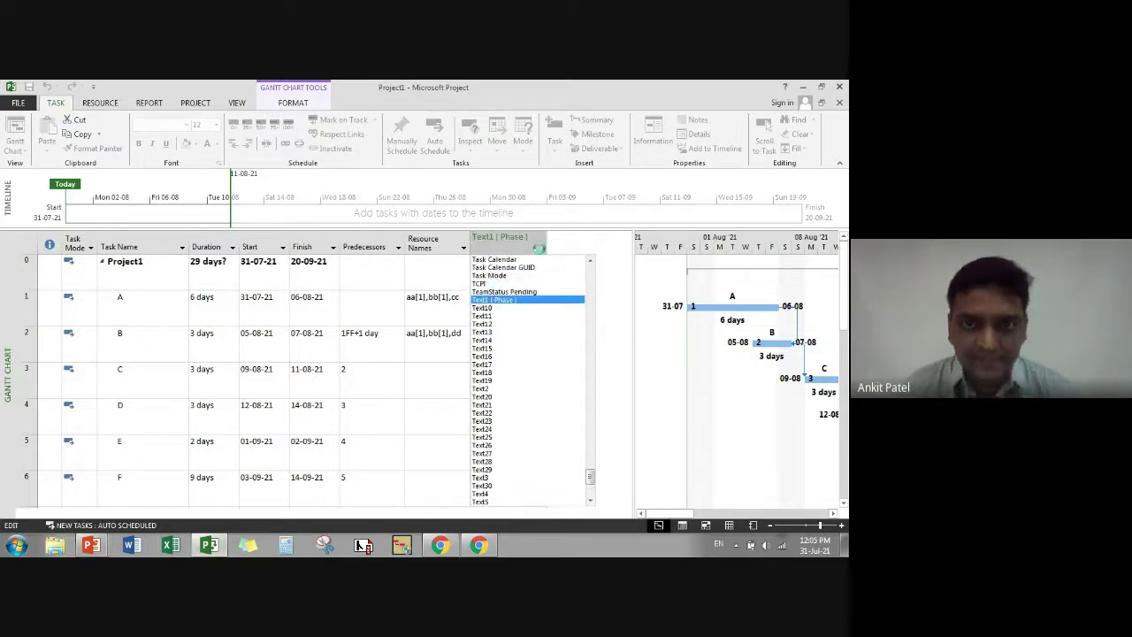
key("Return")
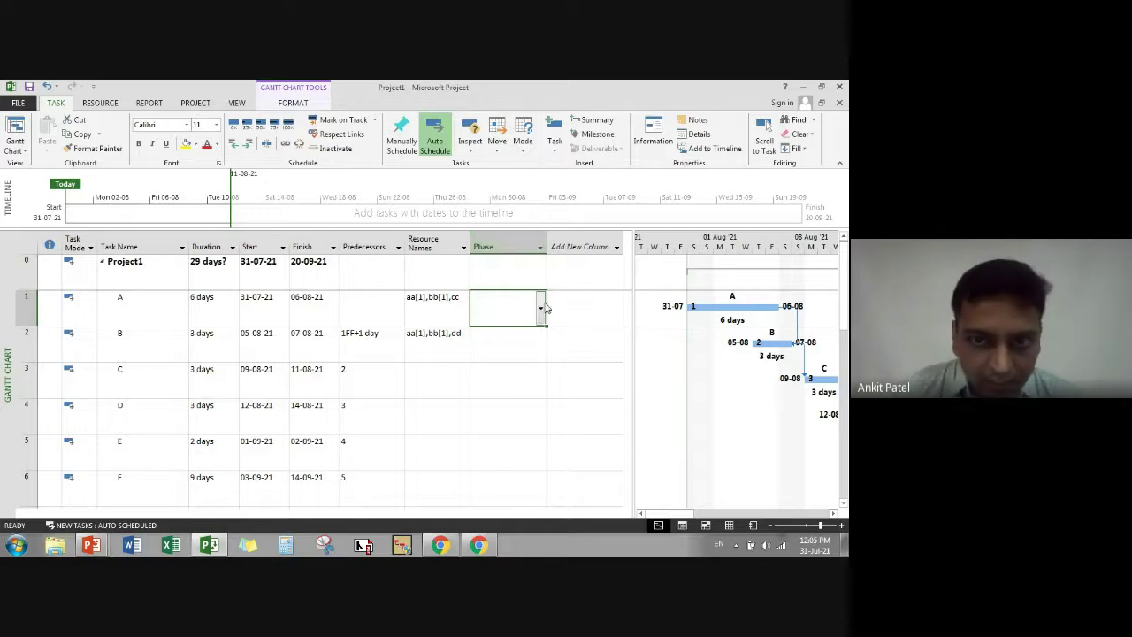
- Set the Phase of tasks A, B and C to Phase 1
left_click(541, 308)
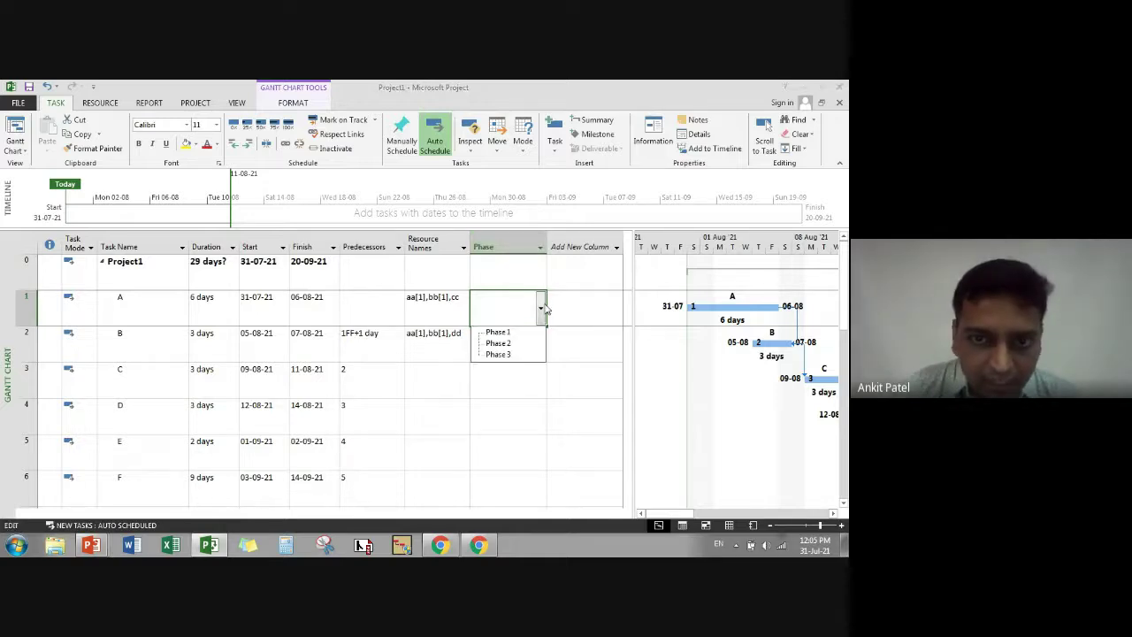
left_click(497, 333)
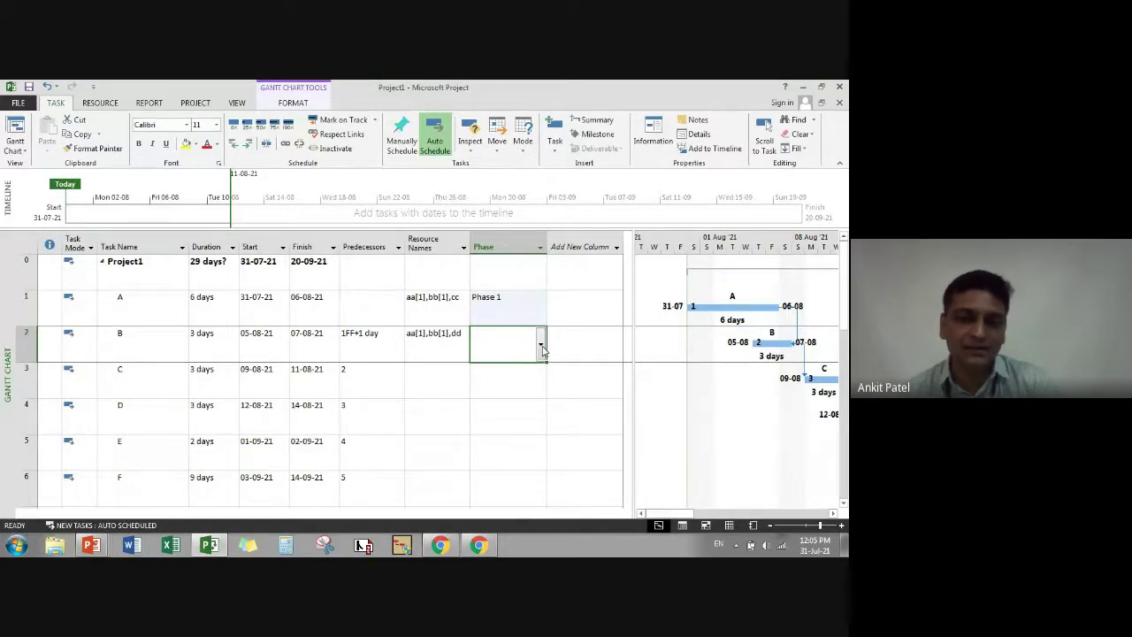
left_click(541, 346)
left_click(495, 370)
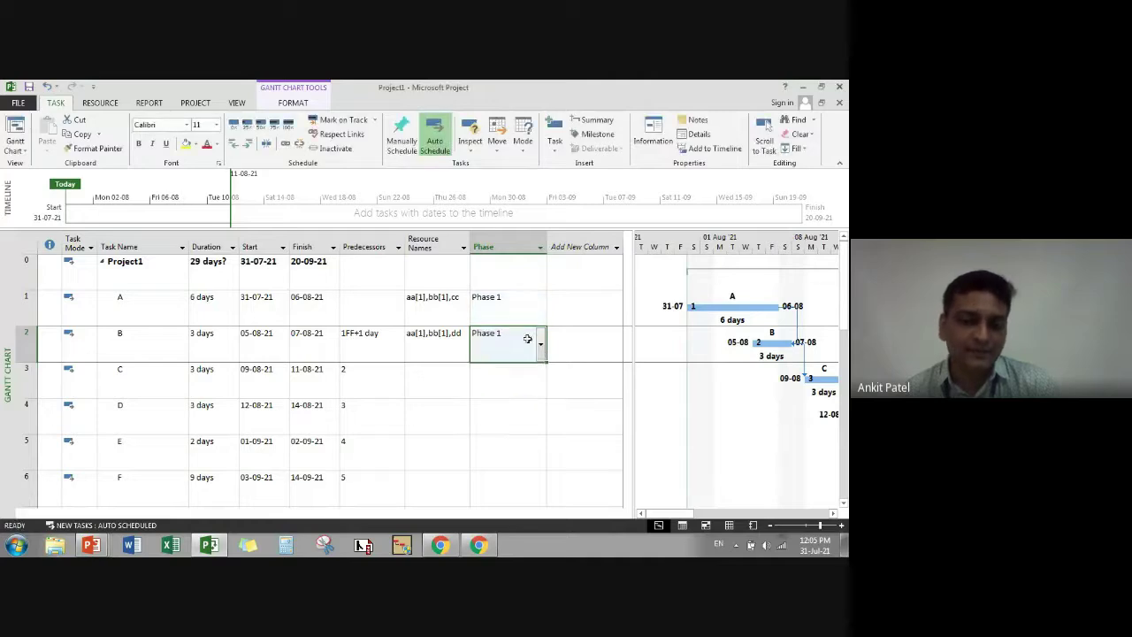
left_click(534, 376)
left_click(539, 379)
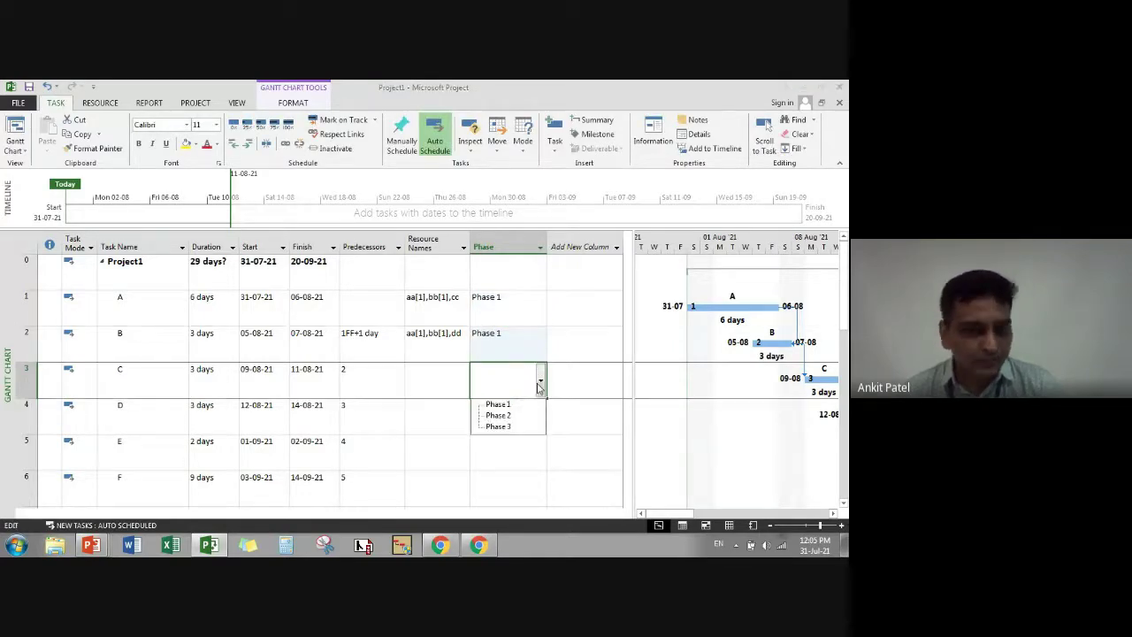
left_click(495, 404)
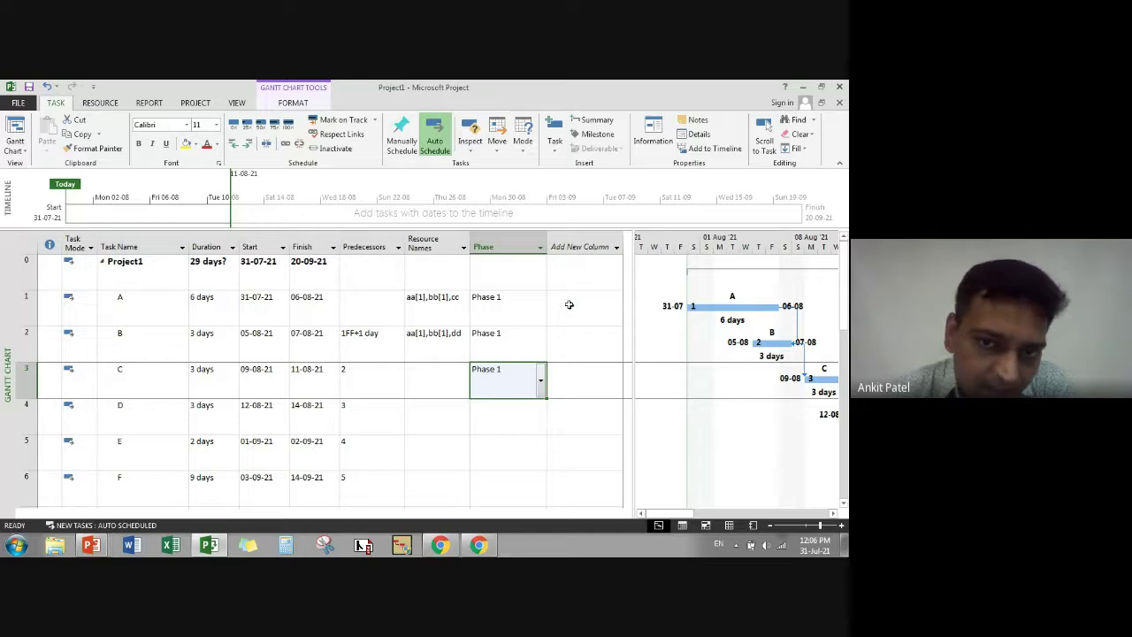
left_click(569, 304)
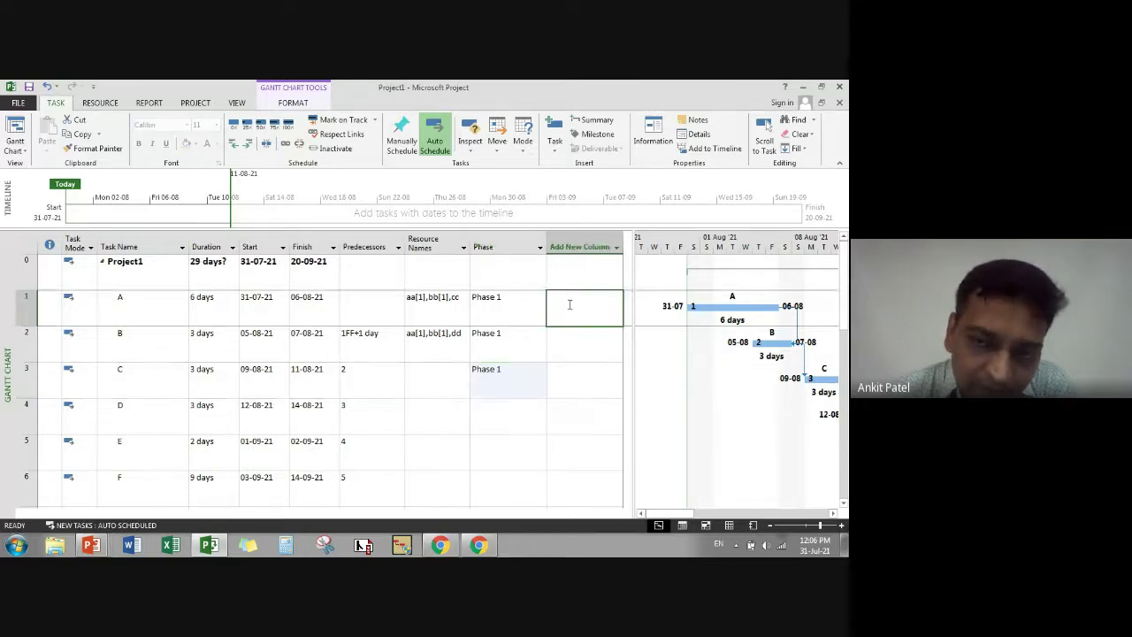
left_click(570, 334)
scroll(569, 337, "down", 5)
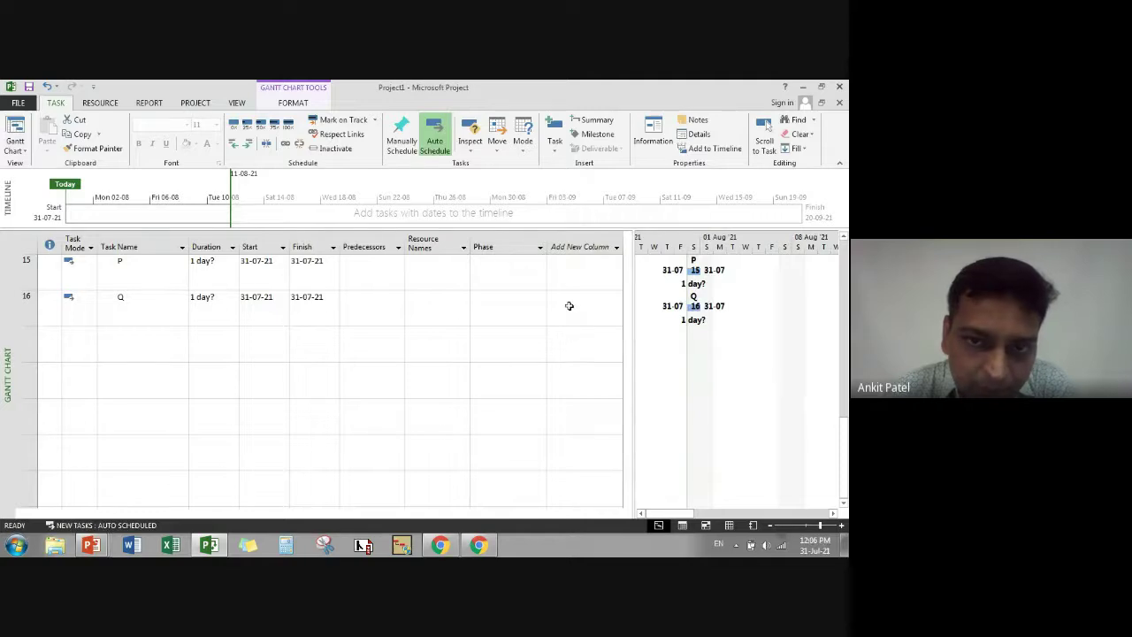
left_click(591, 308)
scroll(597, 311, "up", 4)
scroll(597, 314, "up", 1)
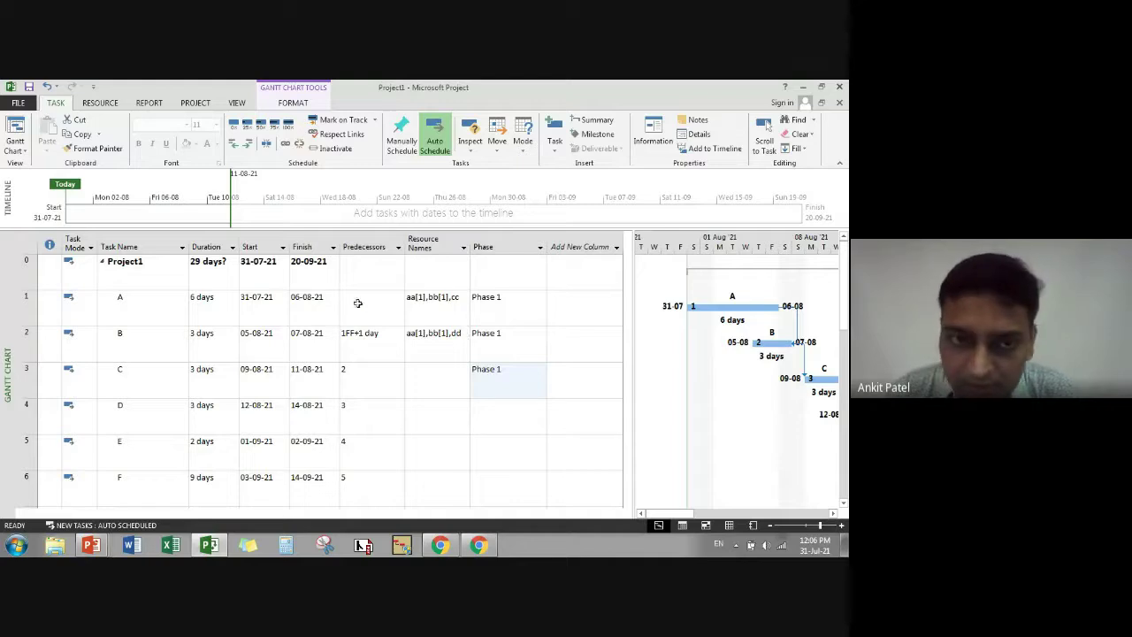
- Add the note "ddfjhskdjfsdnvsknv" to task A in its task information and confirm
double_click(148, 308)
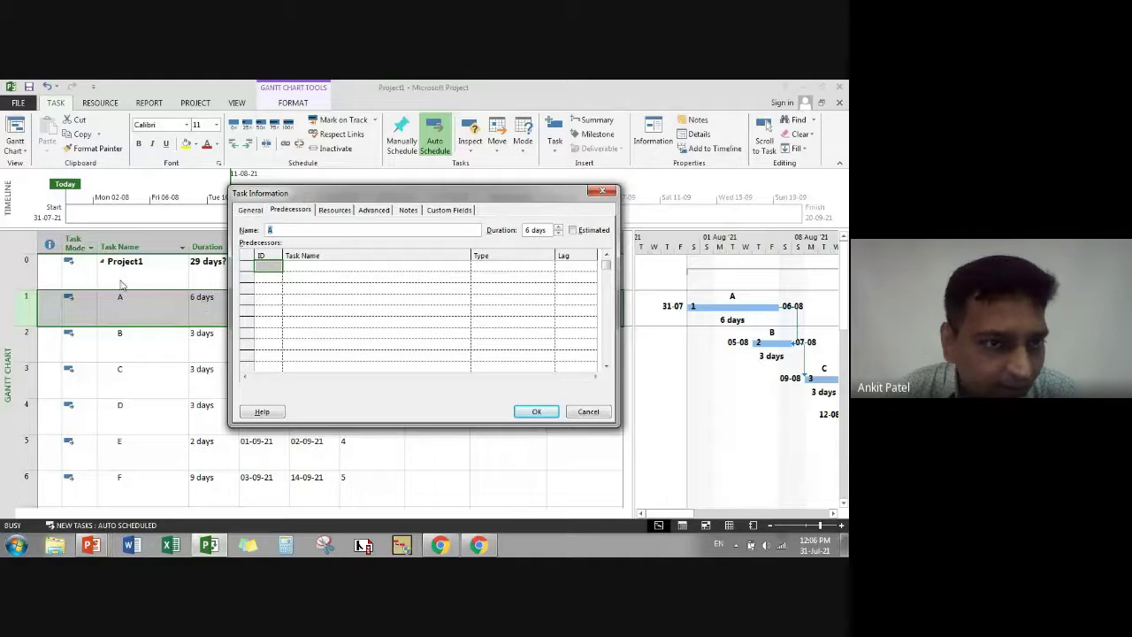
left_click(408, 213)
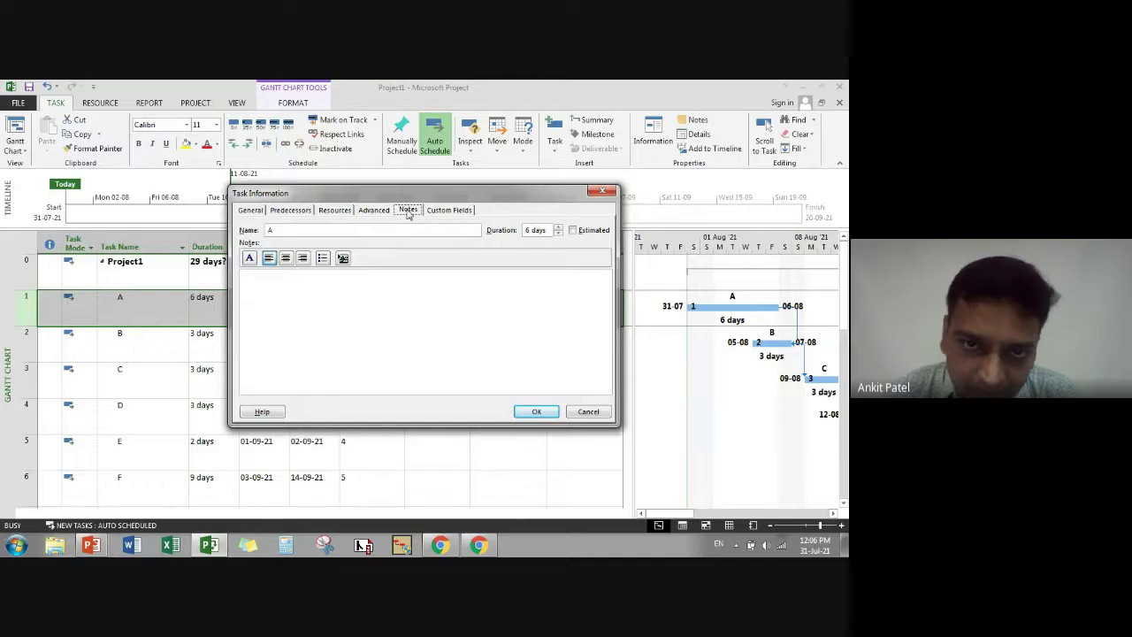
left_click(325, 279)
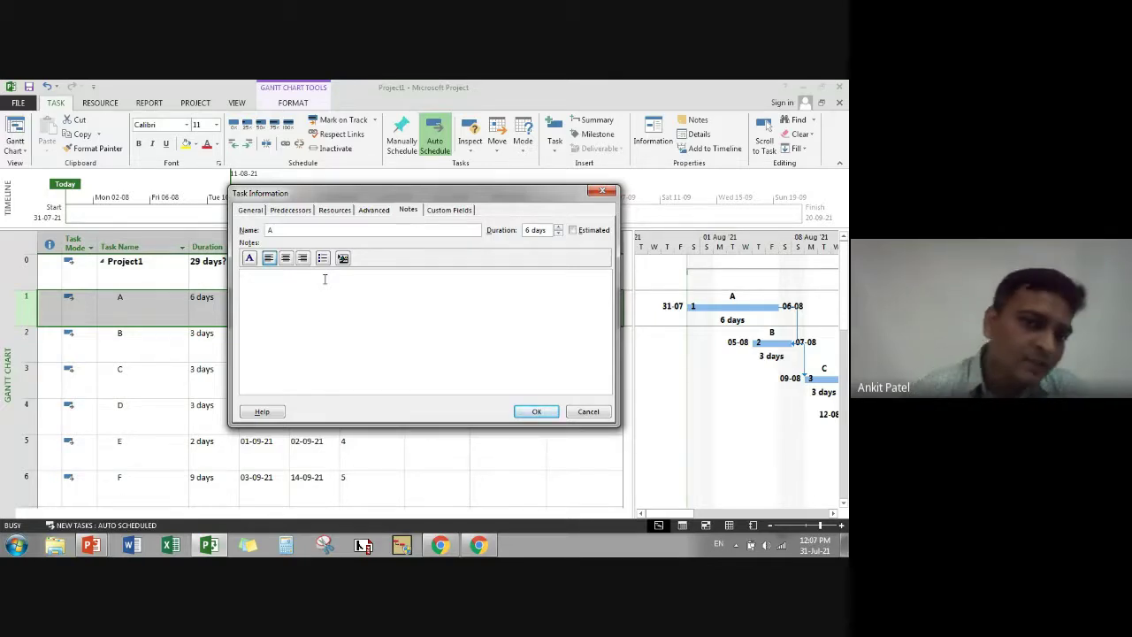
left_click(406, 212)
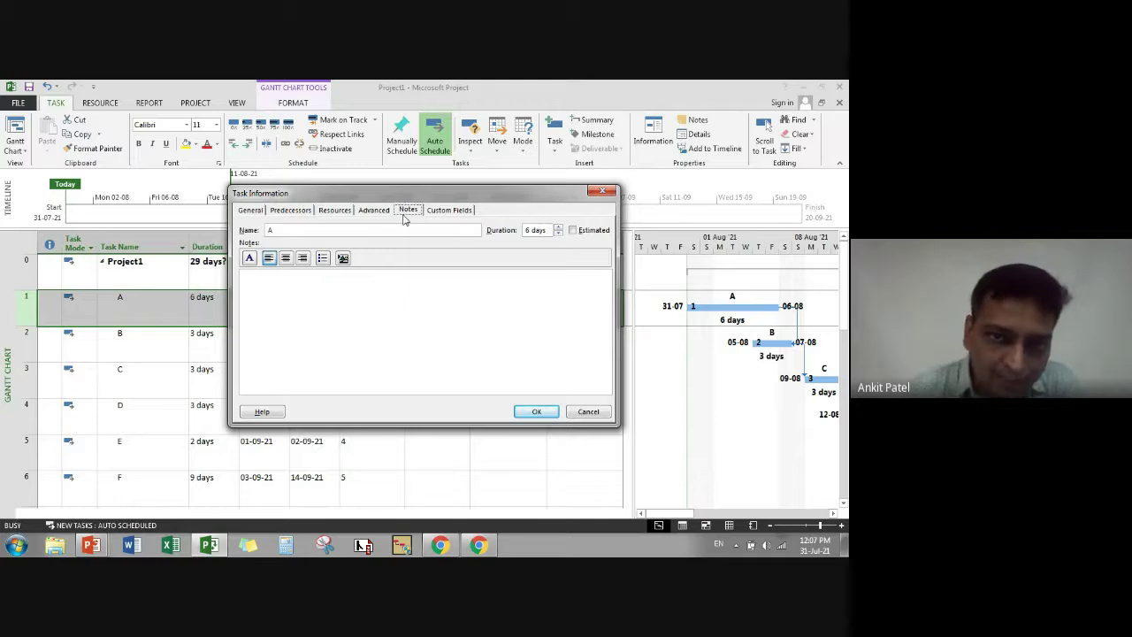
left_click(270, 275)
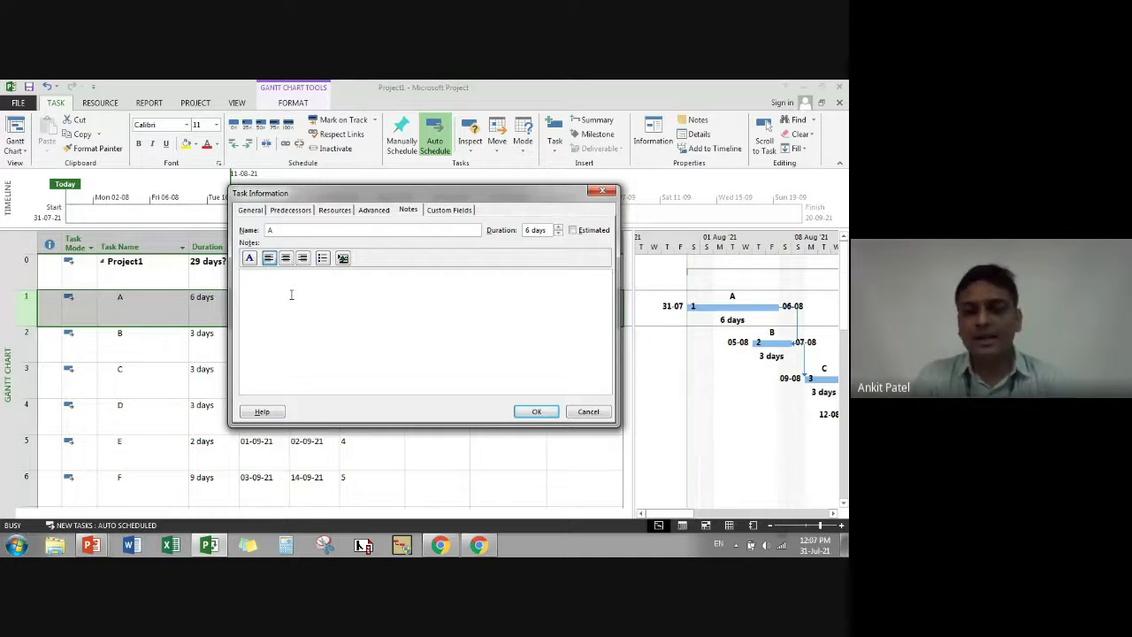
type("ddfjhskdjfsdnvsknv")
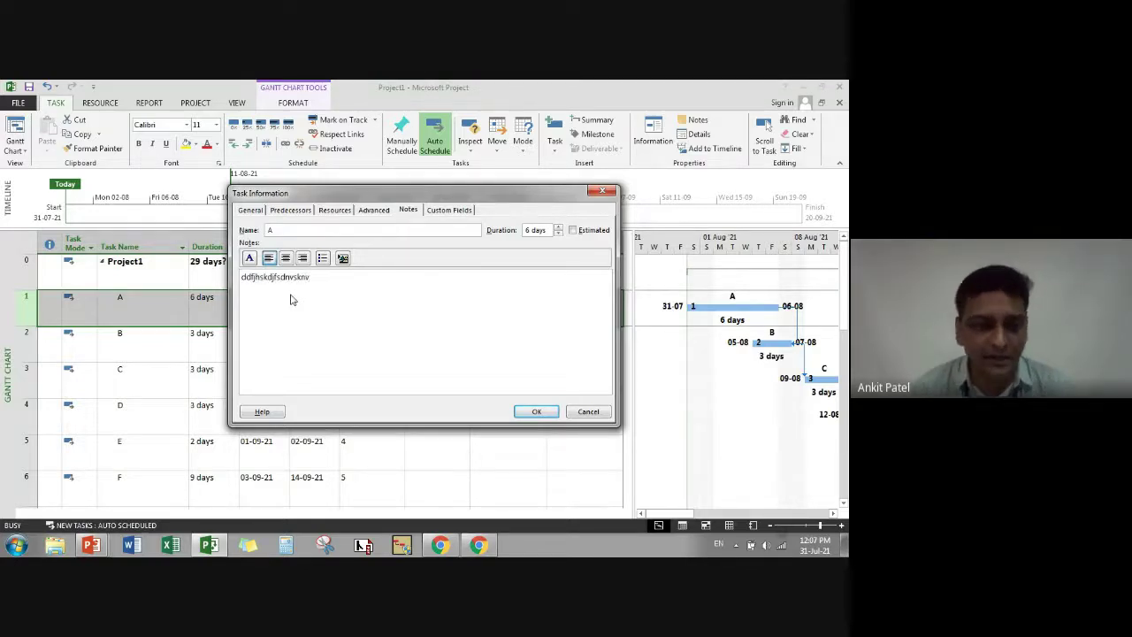
left_click(533, 411)
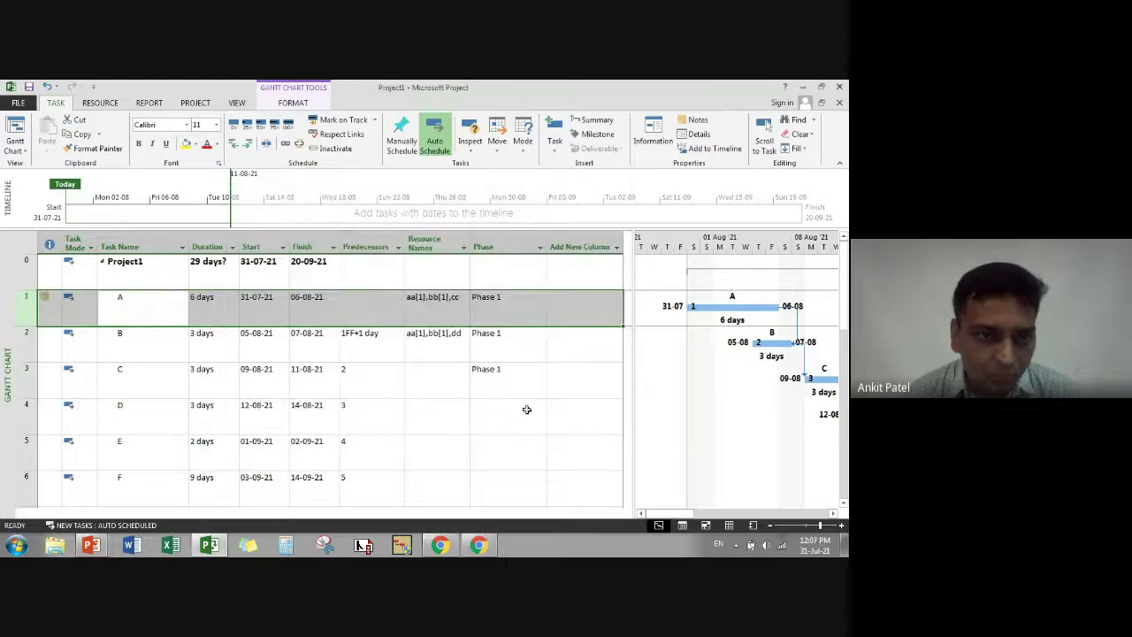
- Preview task A's note from its indicator and reopen the note in the task information
left_click(212, 378)
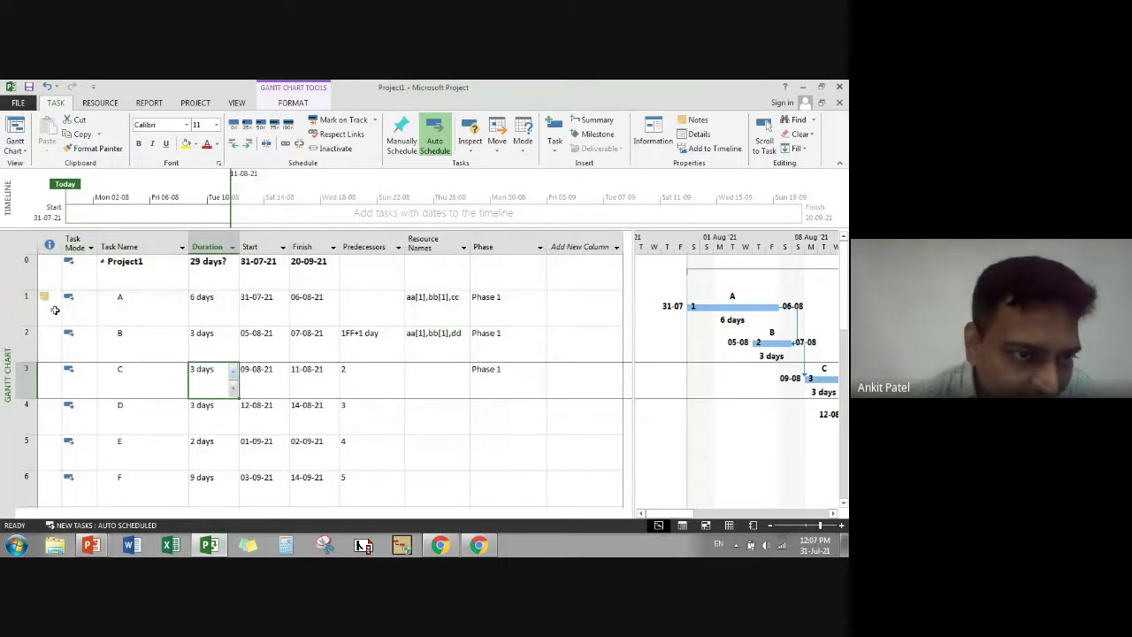
mouse_move(45, 297)
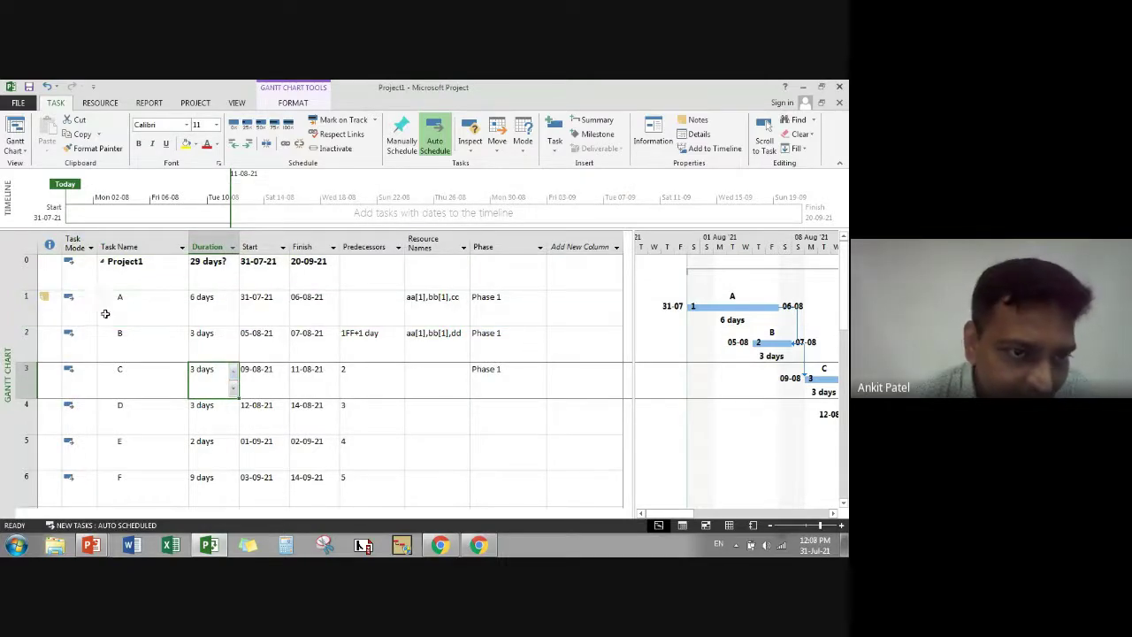
left_click(153, 308)
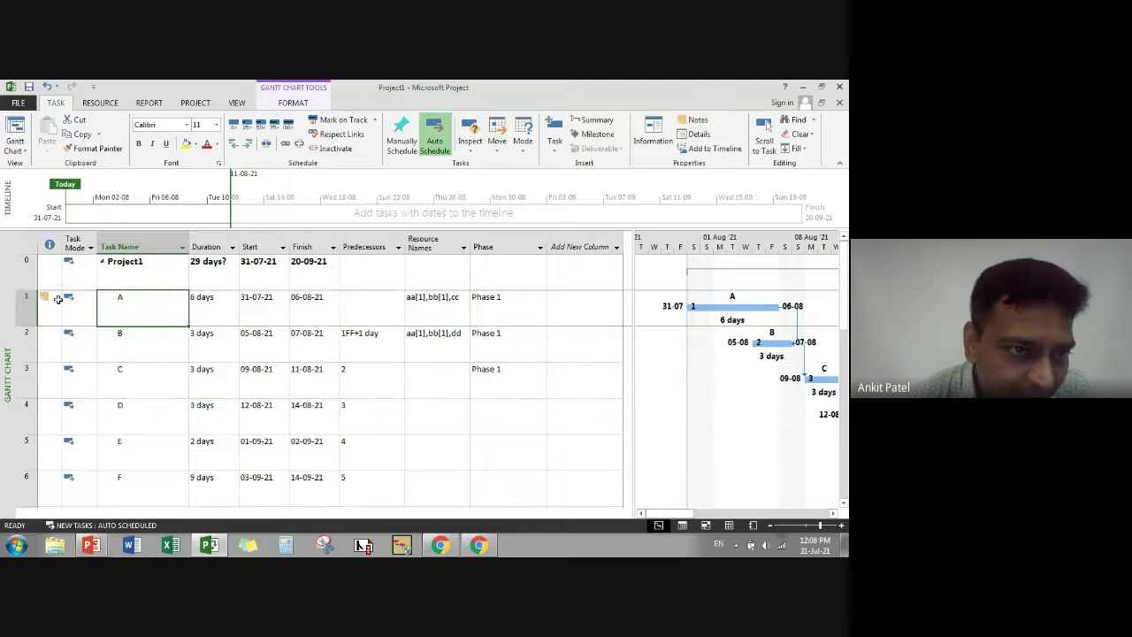
mouse_move(46, 298)
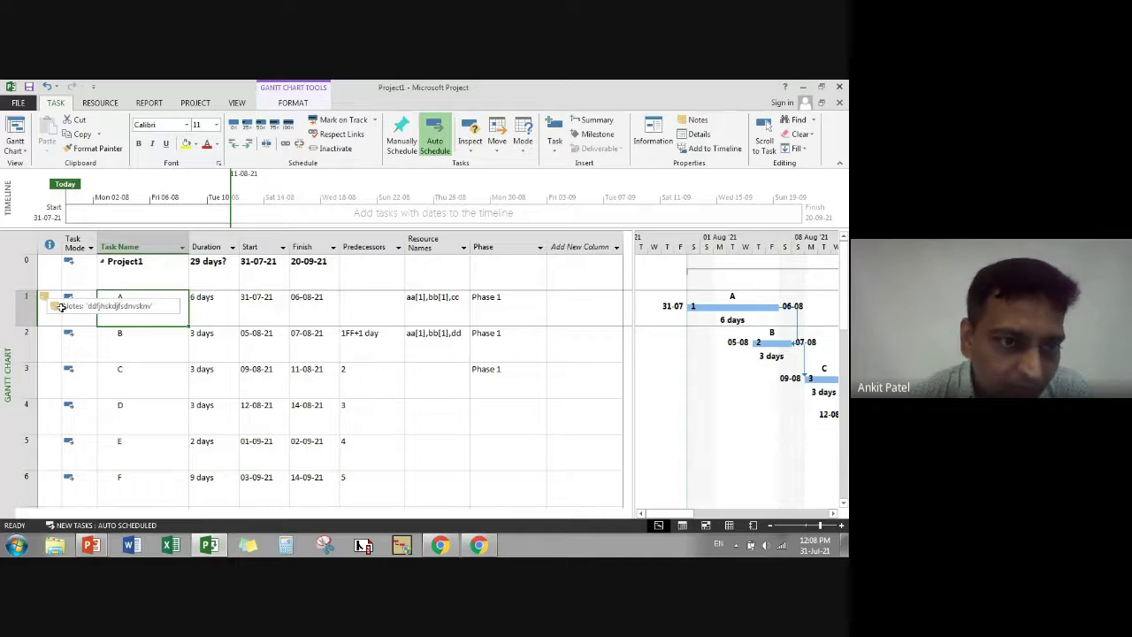
double_click(124, 300)
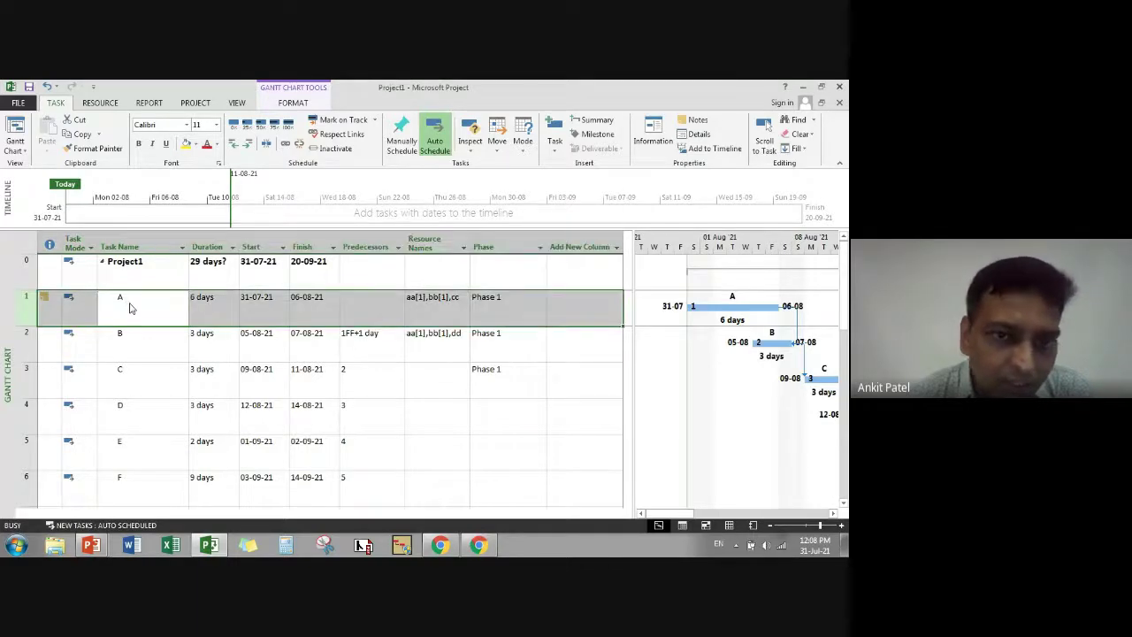
left_click(412, 210)
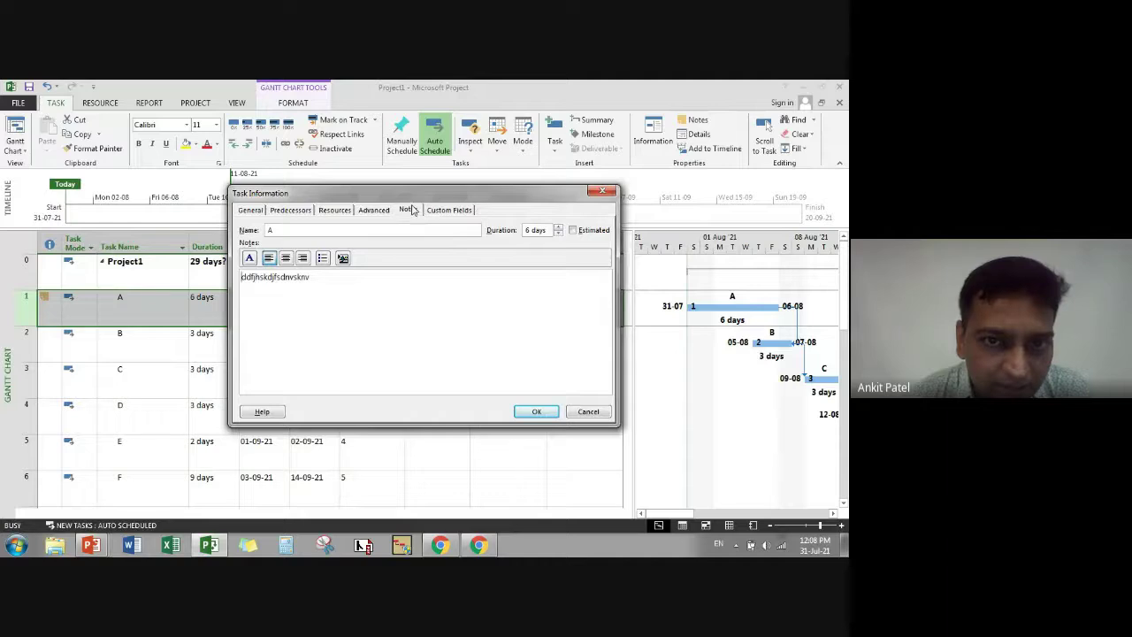
- Confirm task A's note and close its task information
left_click(302, 278)
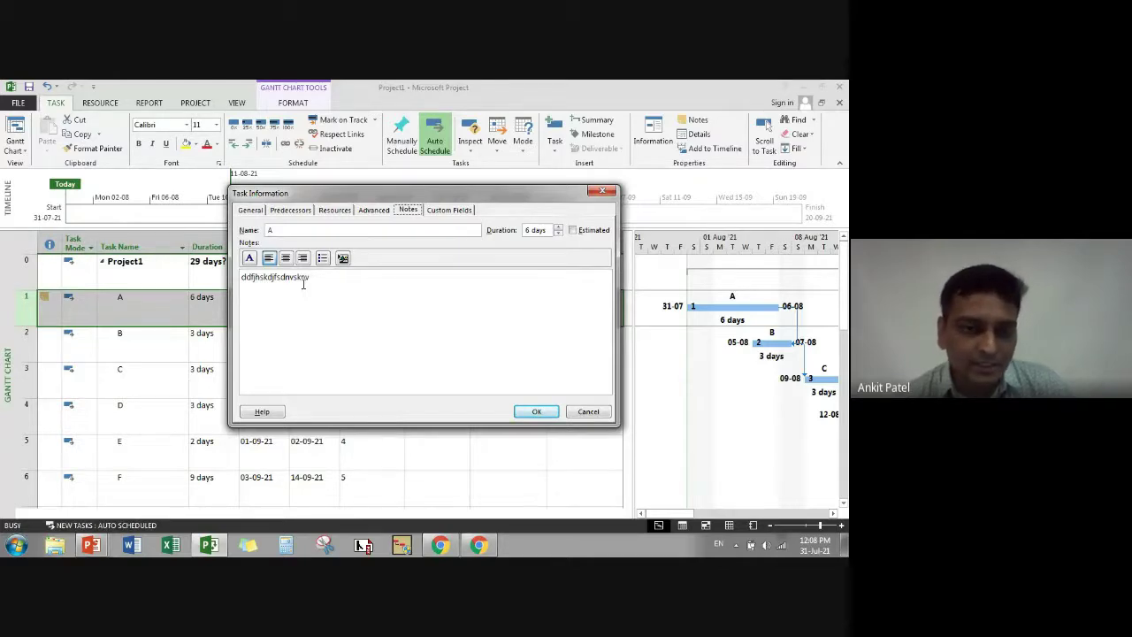
left_click(532, 412)
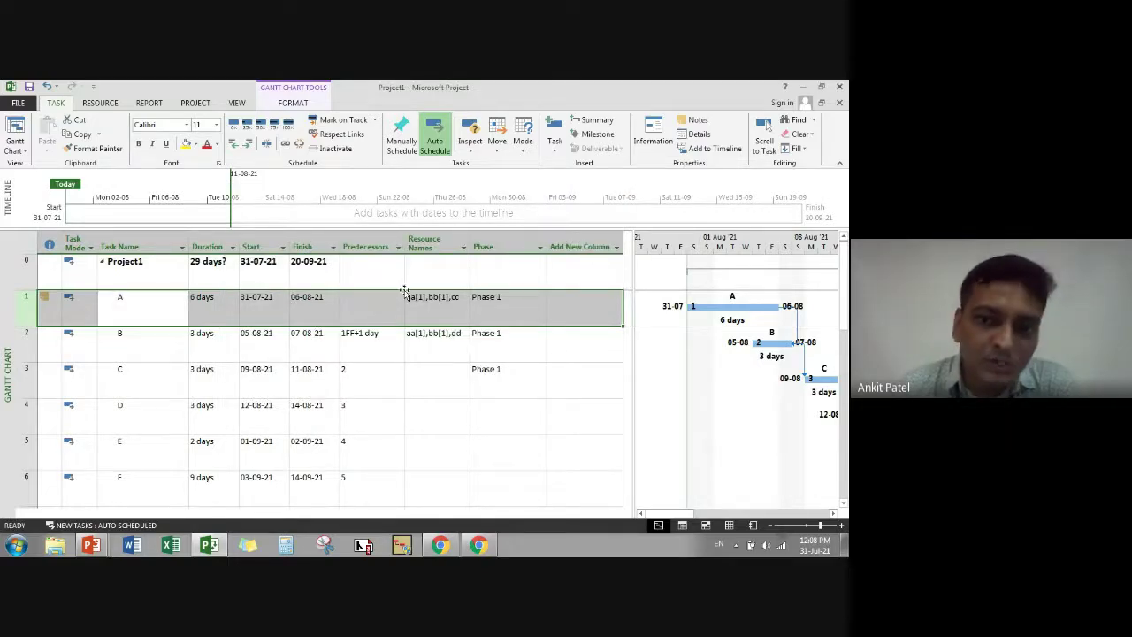
- Review the resource leveling commands and the list of available task filters
left_click(100, 103)
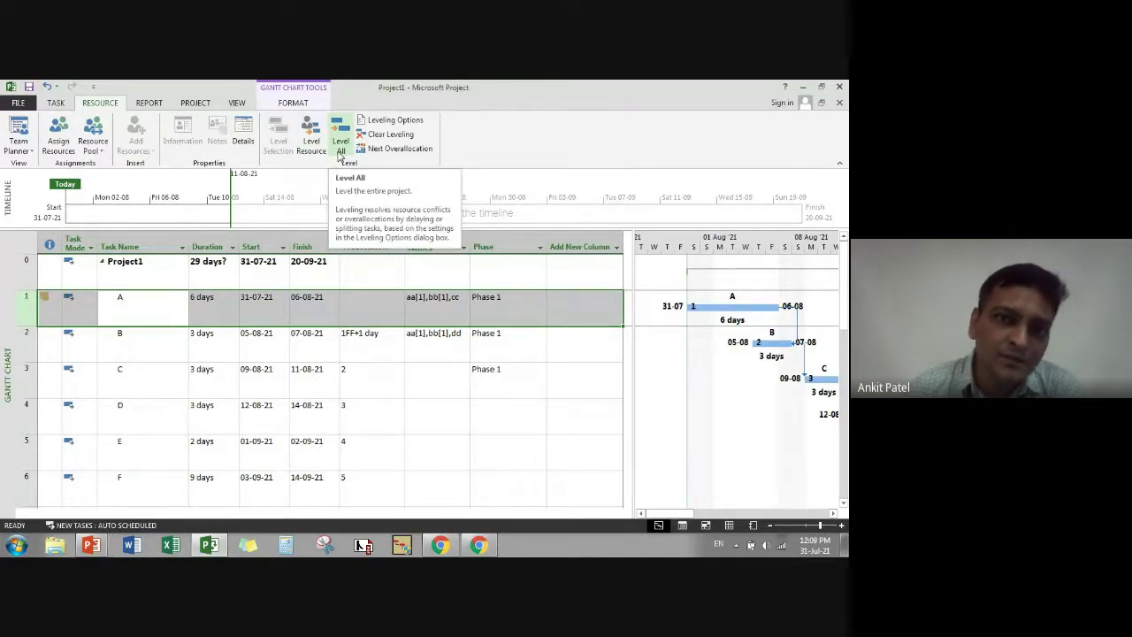
left_click(340, 154)
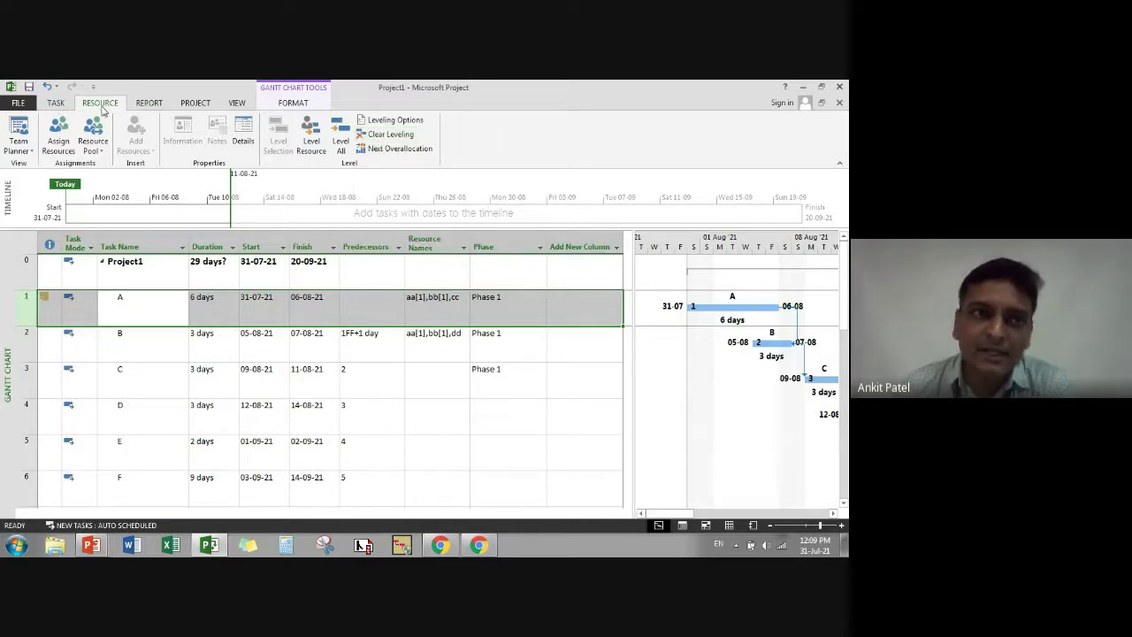
left_click(57, 103)
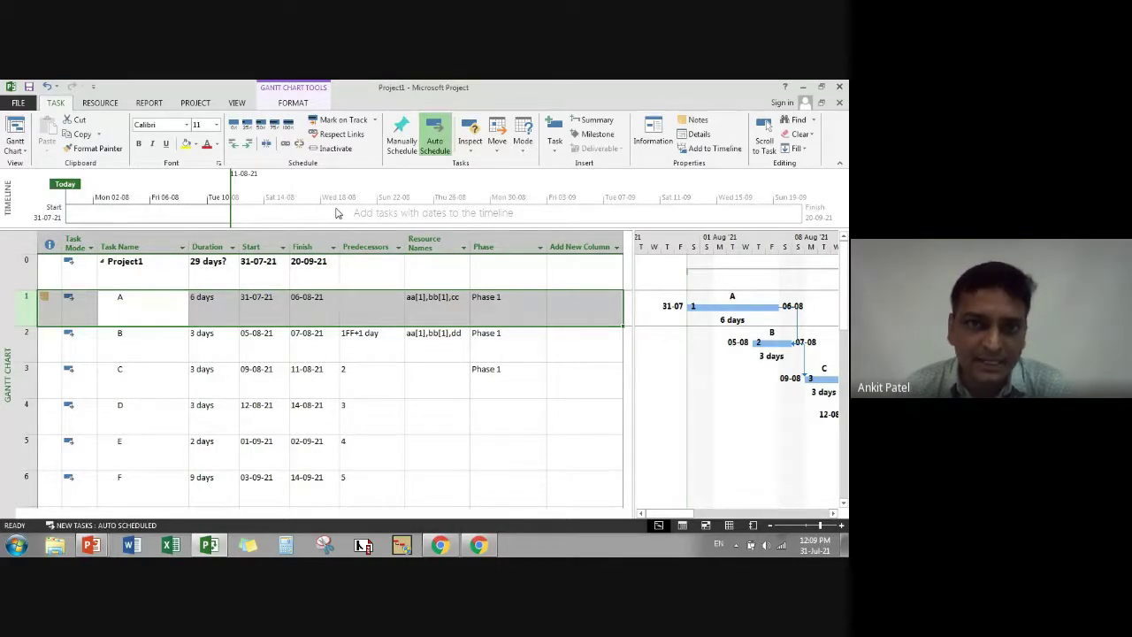
left_click(241, 104)
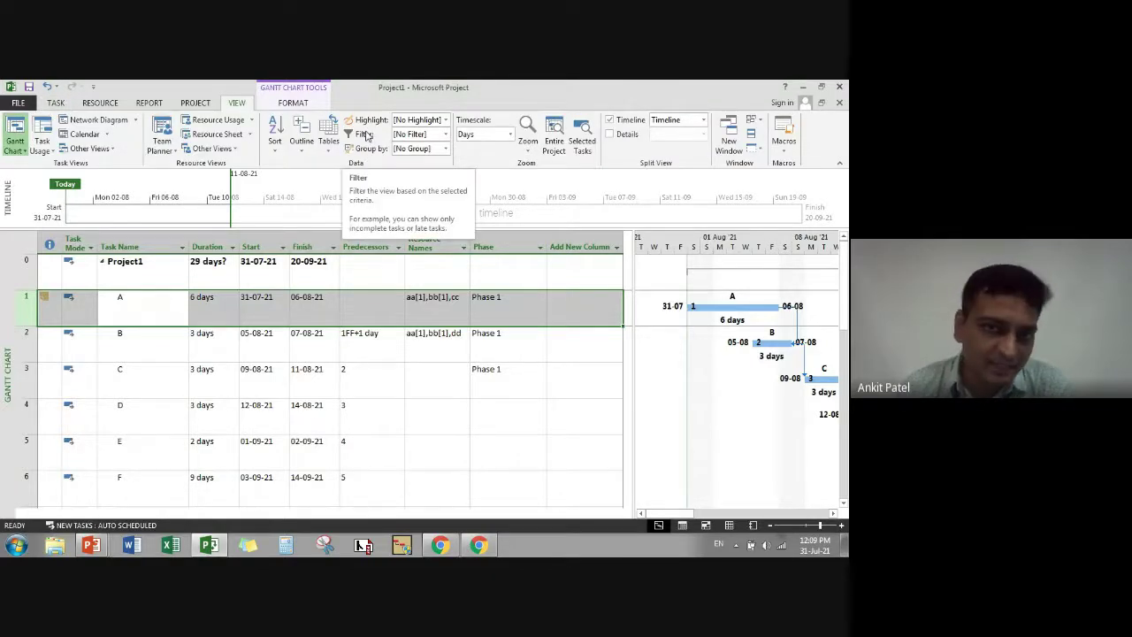
left_click(446, 138)
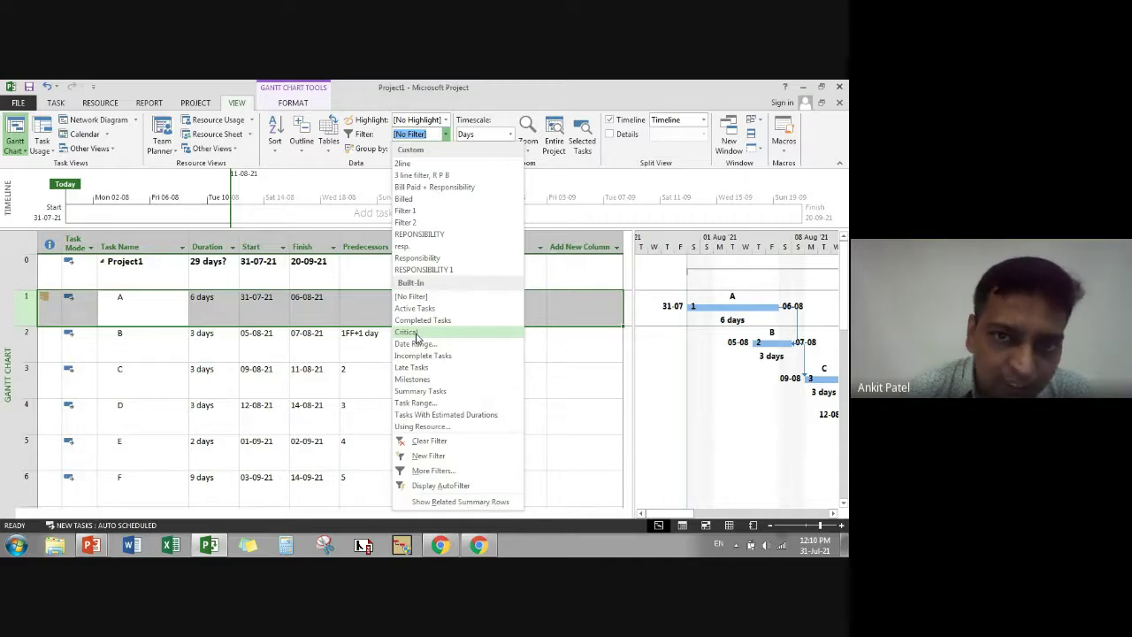
left_click(285, 327)
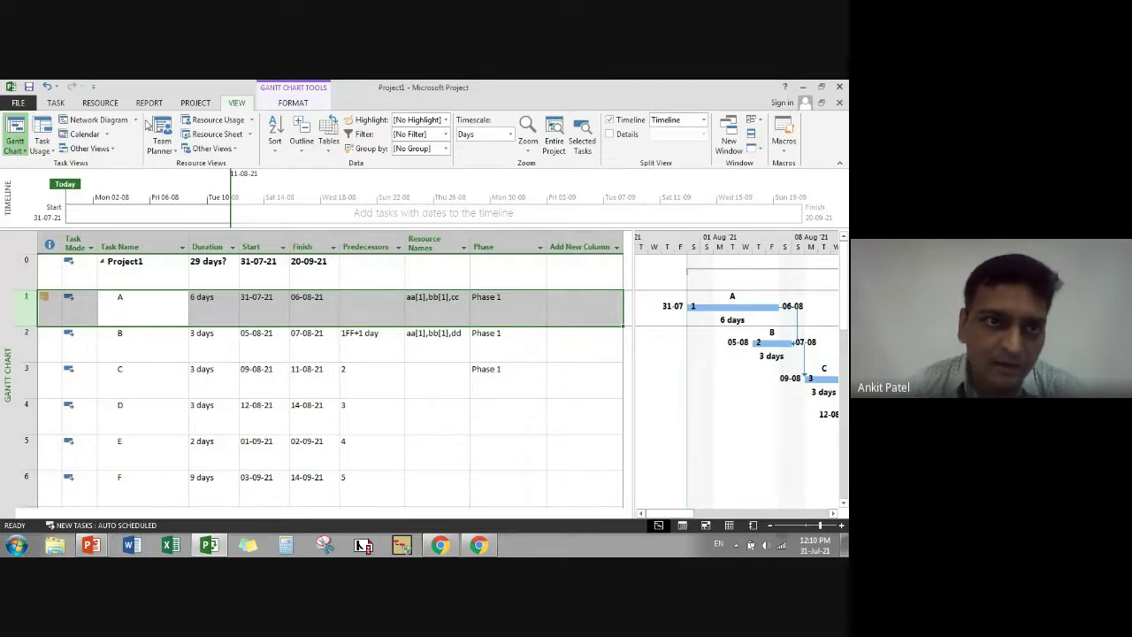
- Update the entire project's work as complete through 31-08-21, using the 0% - 100% complete option
left_click(196, 102)
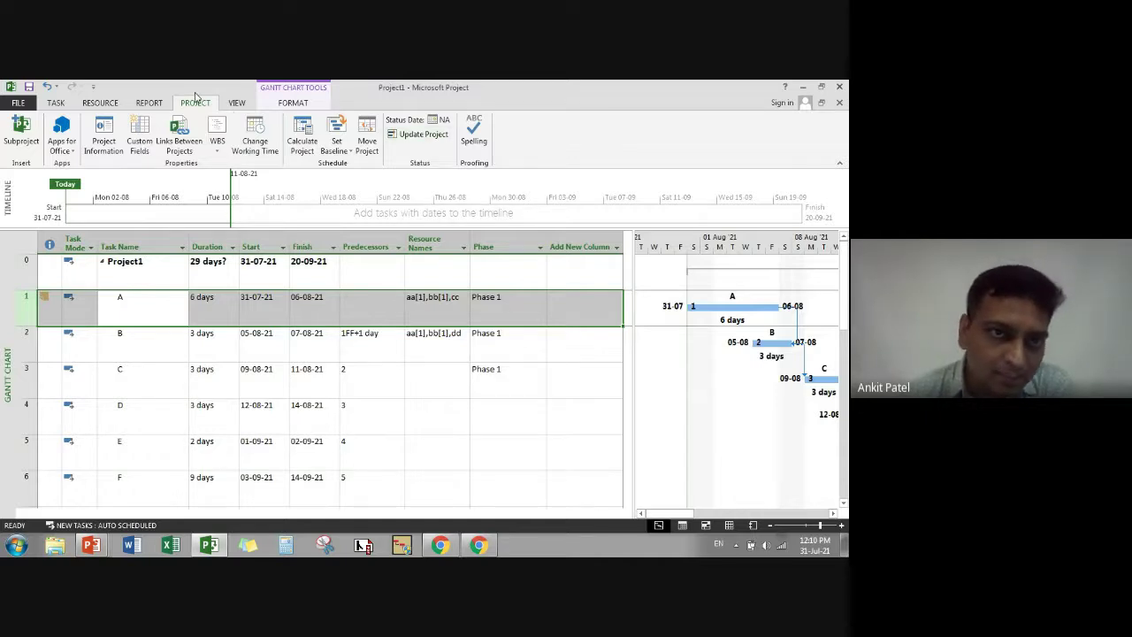
left_click(415, 136)
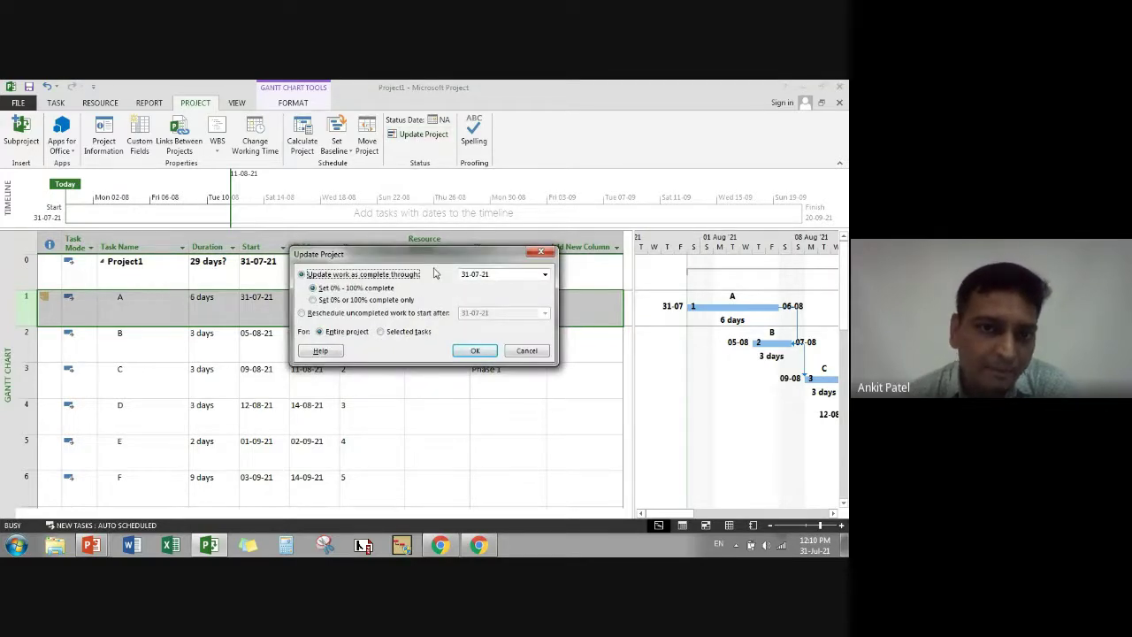
left_click(494, 276)
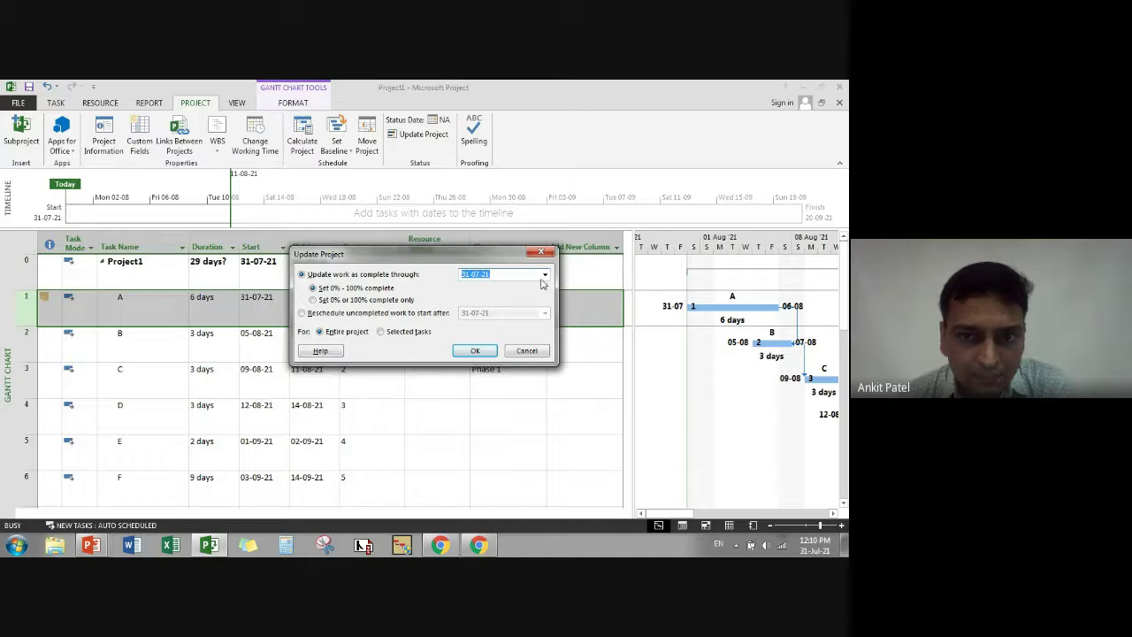
left_click(545, 276)
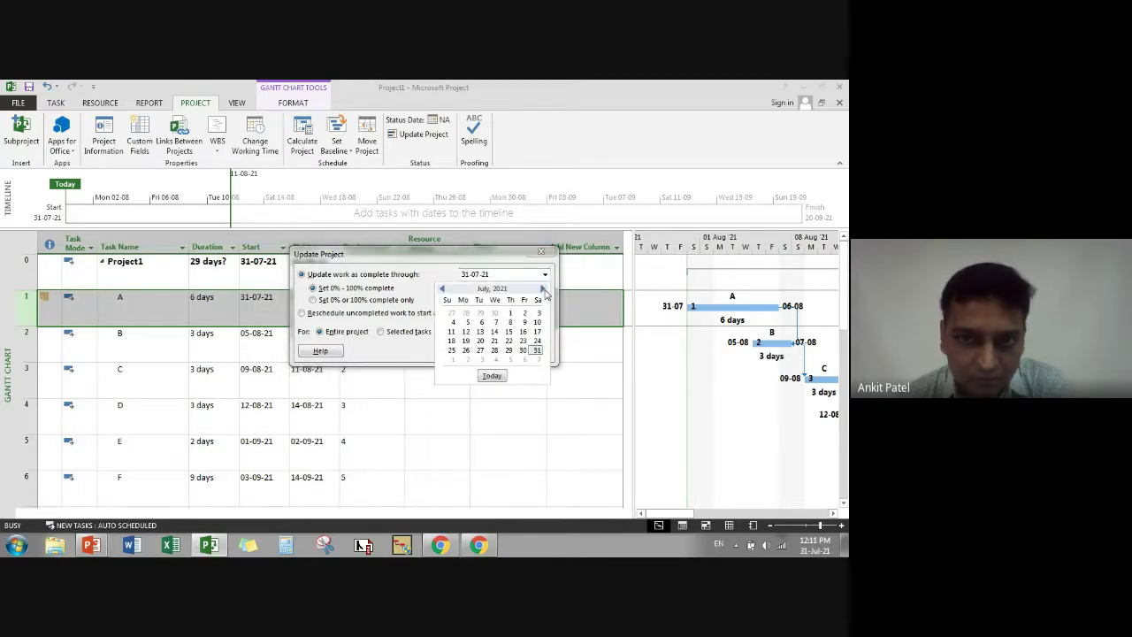
left_click(543, 289)
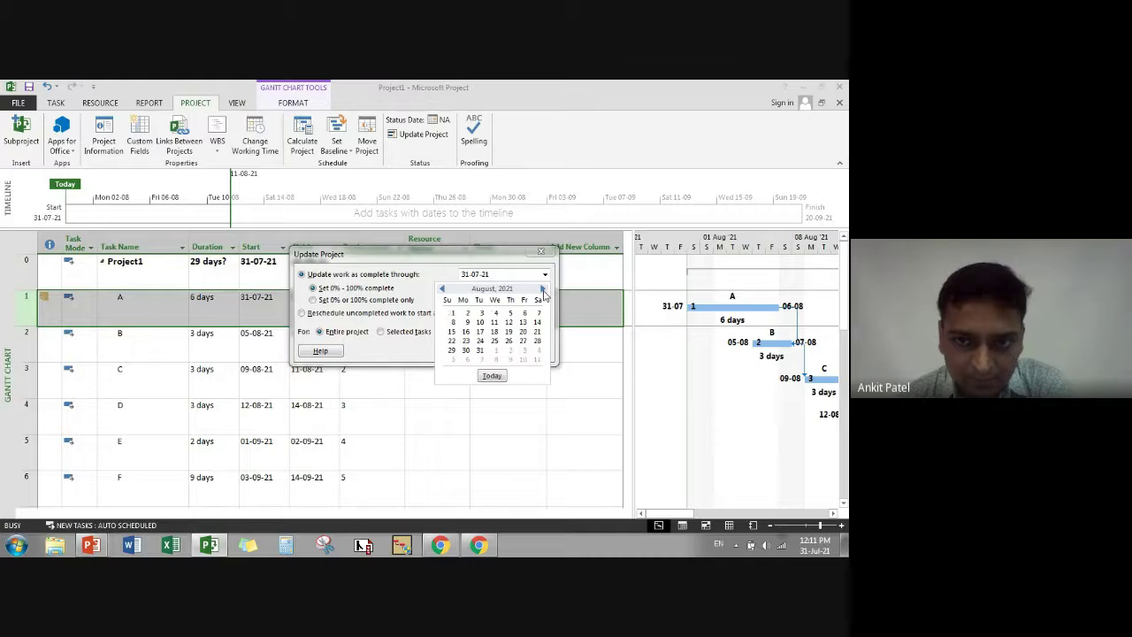
left_click(479, 350)
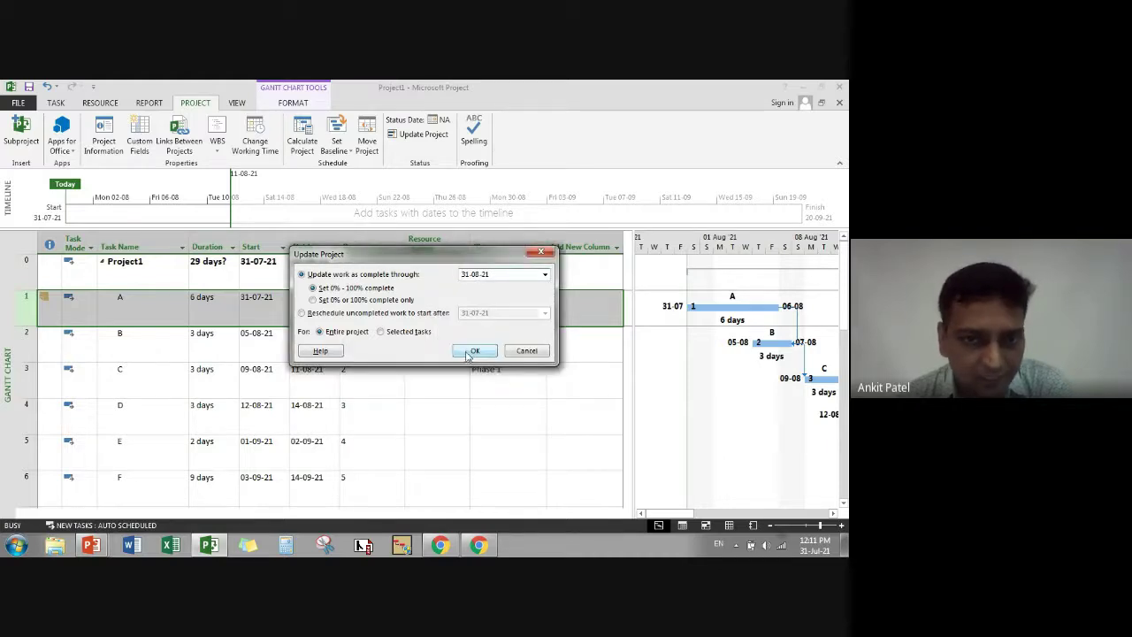
left_click(471, 351)
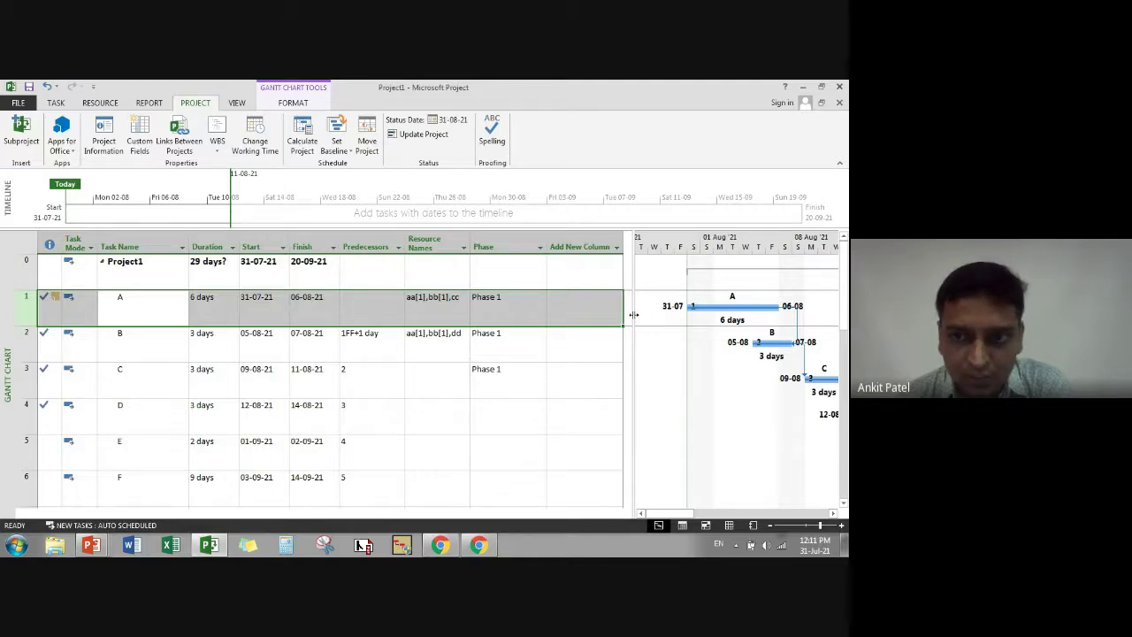
- Add the % Complete field as a new column after Phase in the task table
left_click(617, 247)
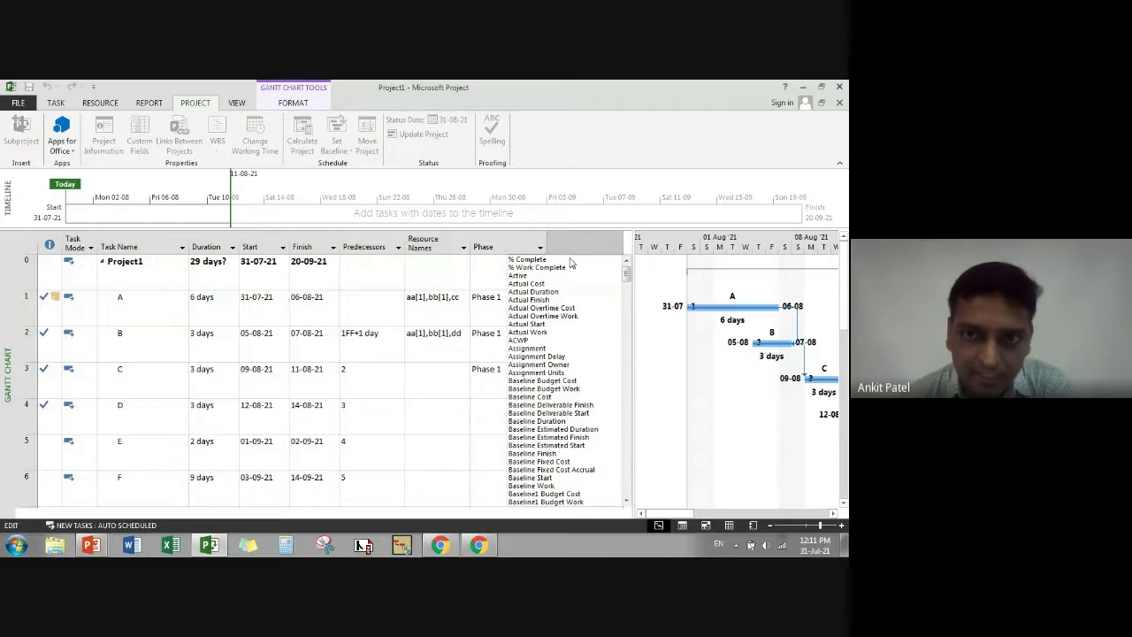
left_click(571, 260)
left_click(592, 332)
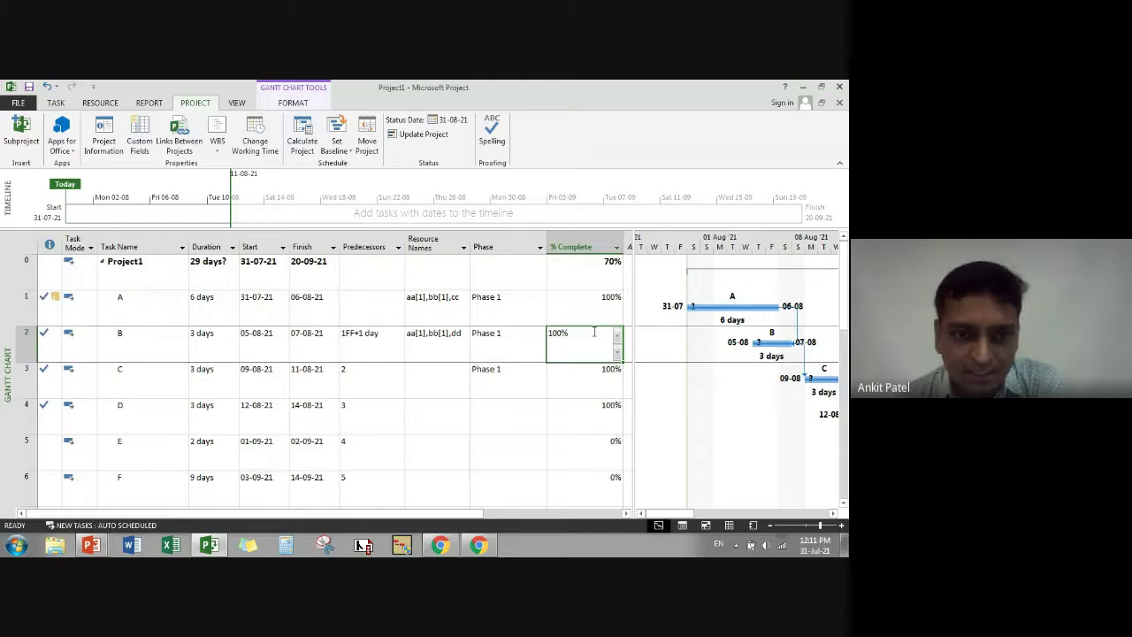
- Examine the % Complete values of tasks A to E in the task table
key("Return")
key("Return")
key("Return")
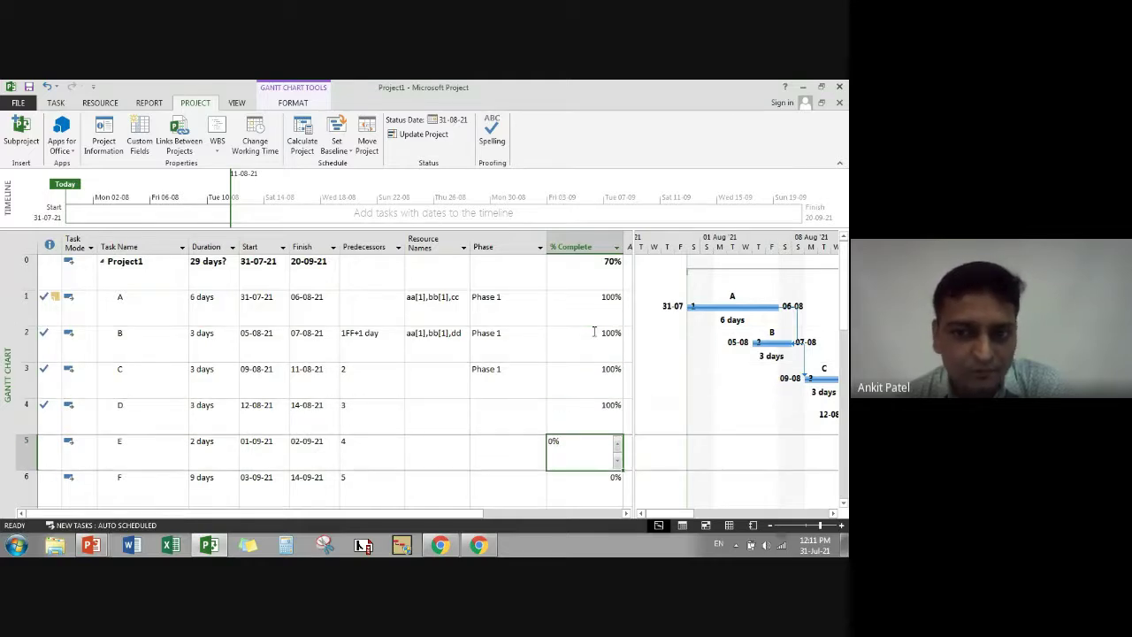
key("Up")
key("Up")
key("Up")
key("Up")
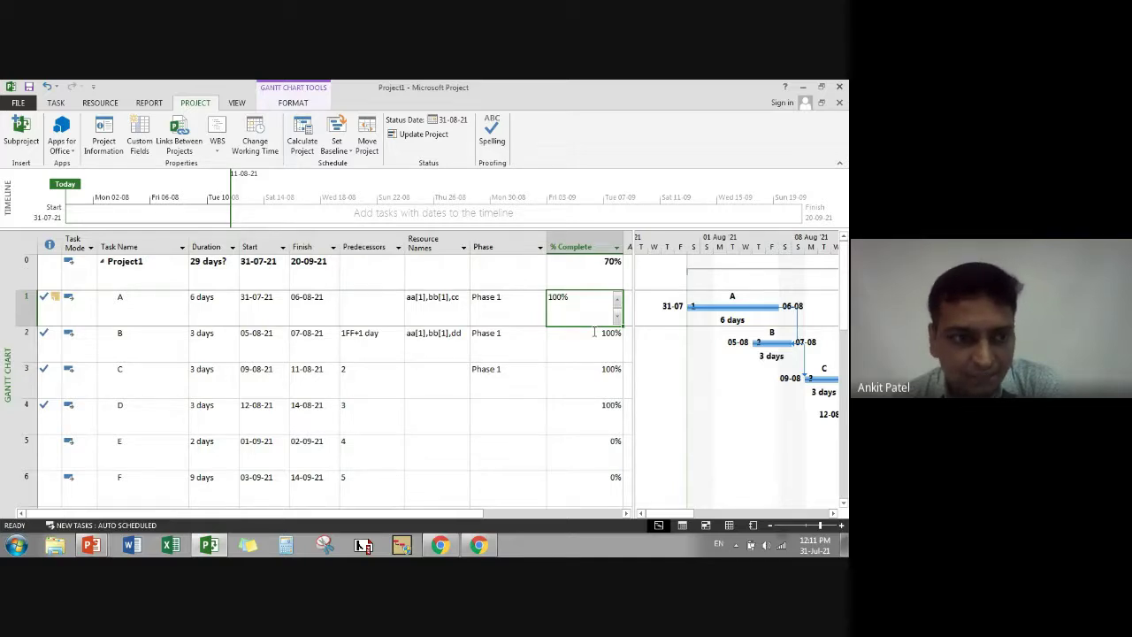
key("Down")
key("Down")
key("Down")
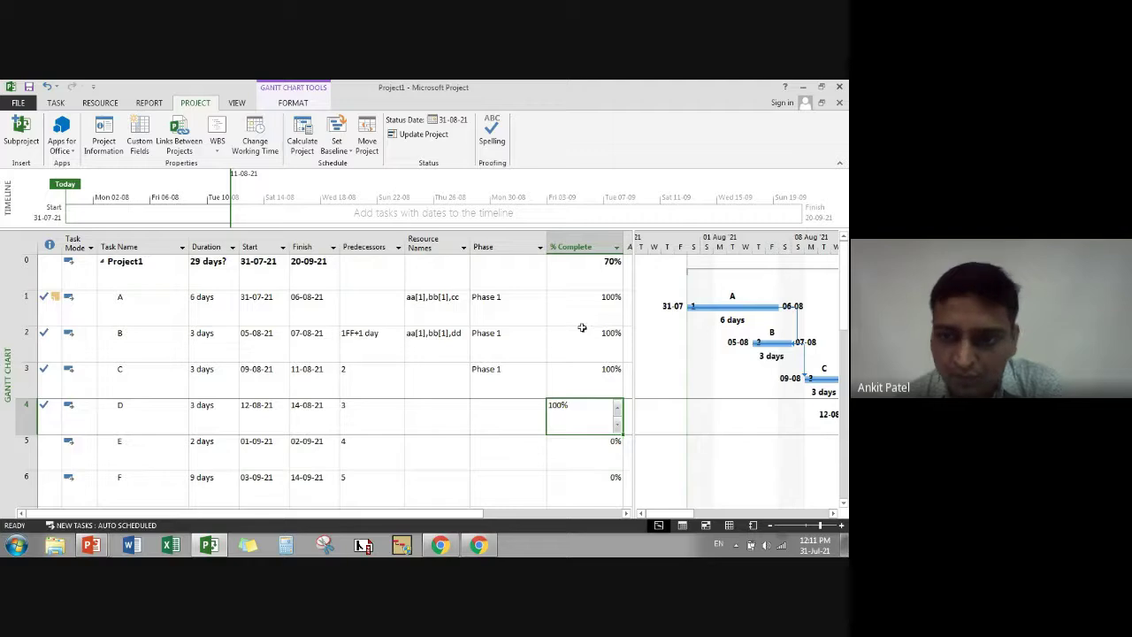
key("Right")
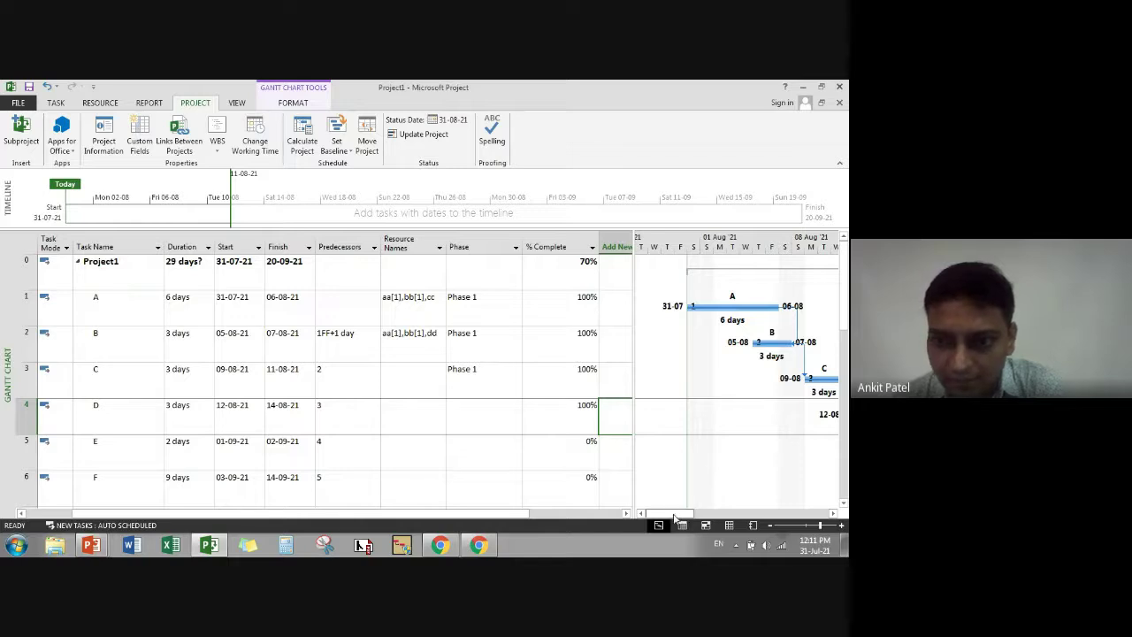
left_click_drag(673, 515, 626, 518)
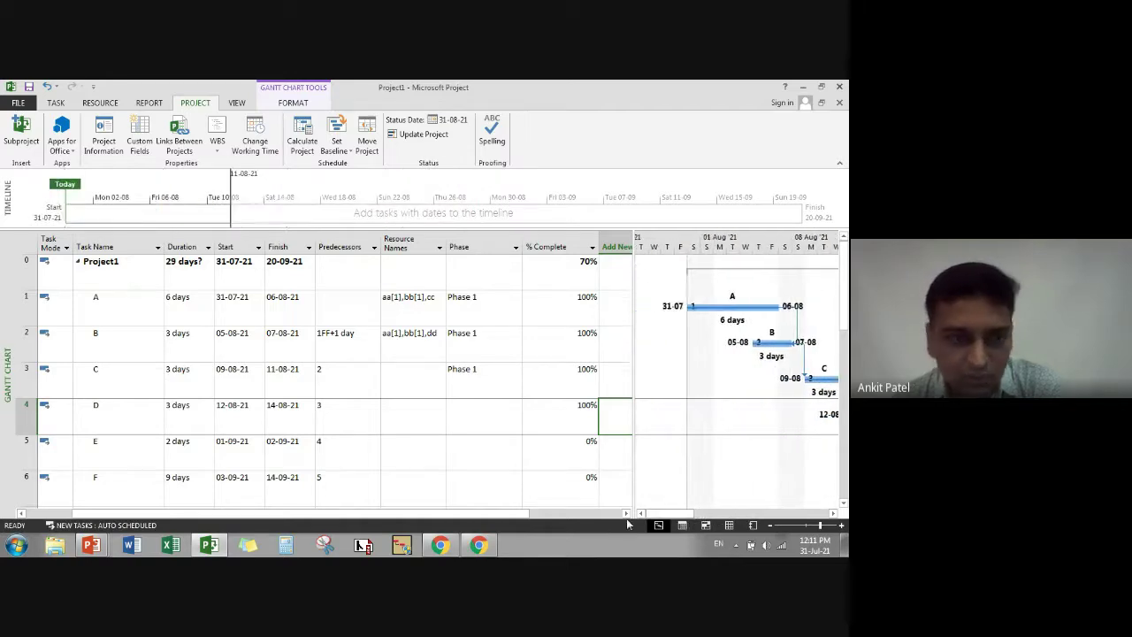
left_click_drag(316, 516, 245, 517)
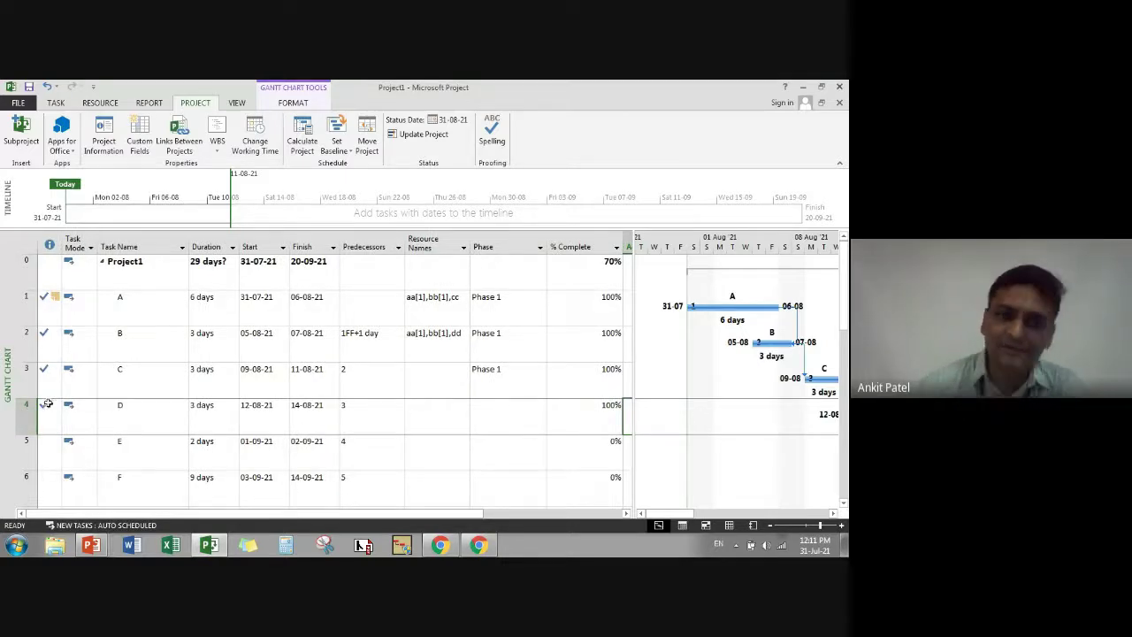
left_click(608, 410)
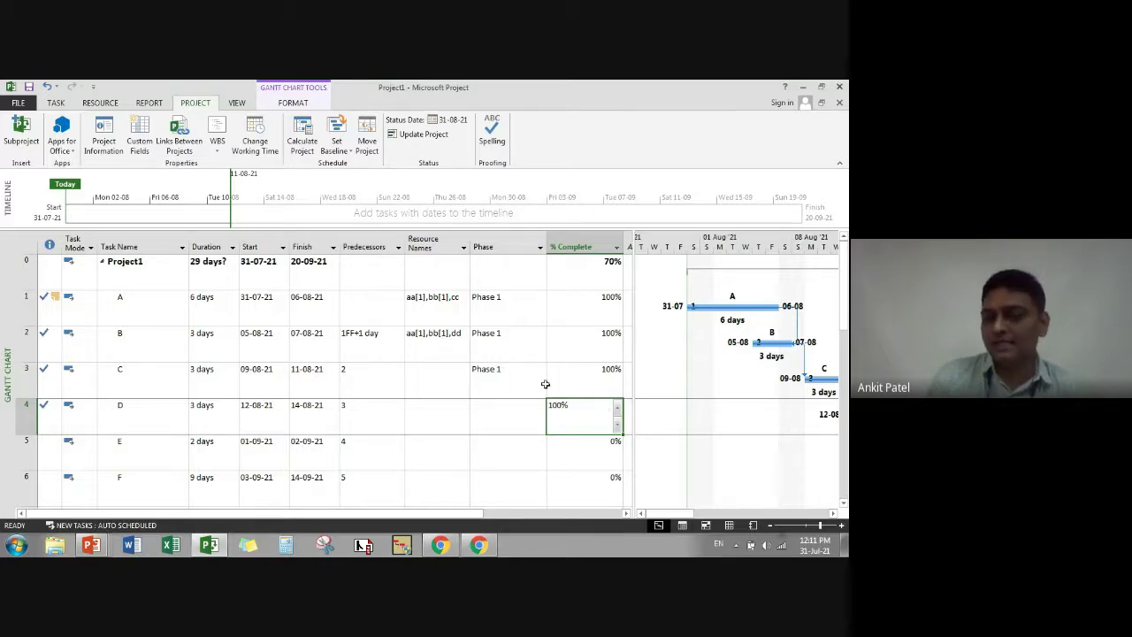
left_click(580, 313)
left_click(584, 378)
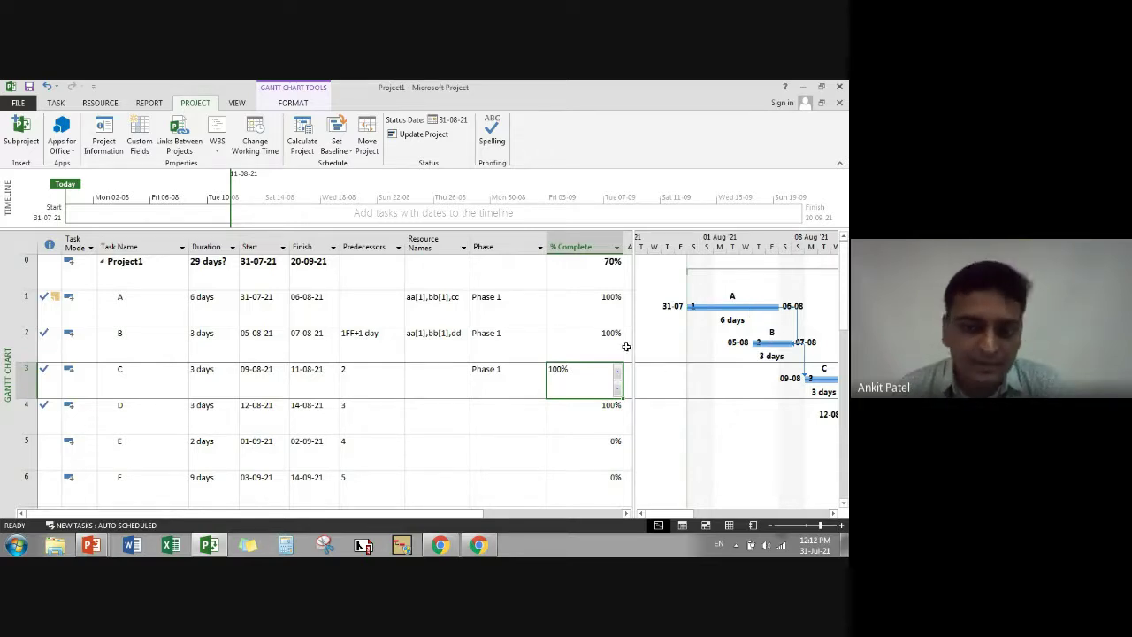
left_click(593, 412)
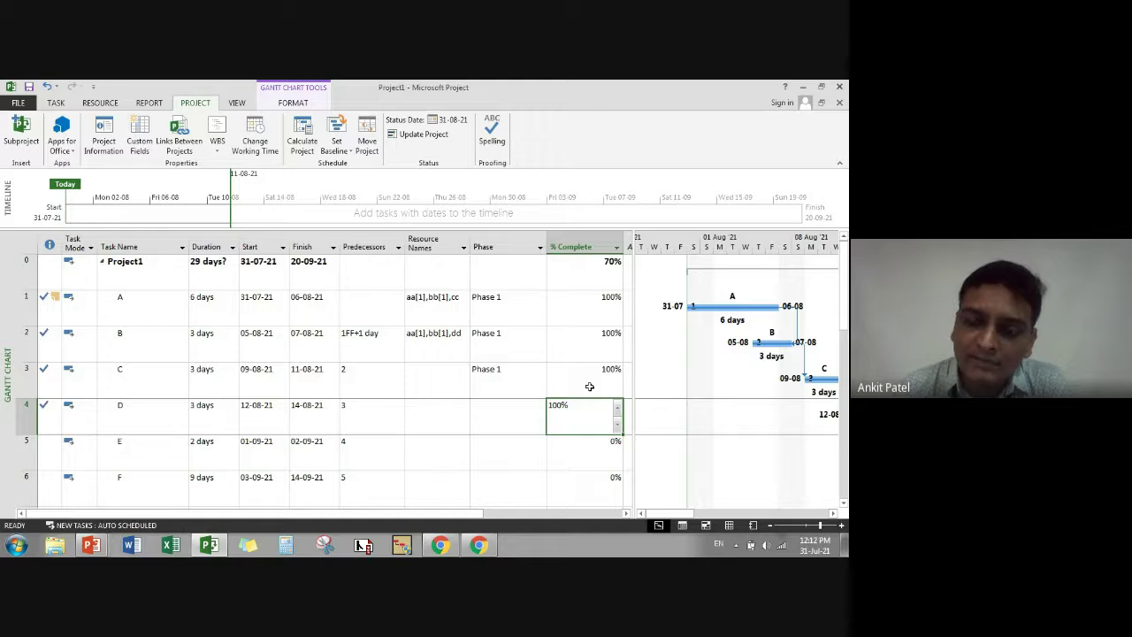
- Compare the progress shown in task A's Gantt bar with the % Complete values of tasks A and C
left_click(625, 349)
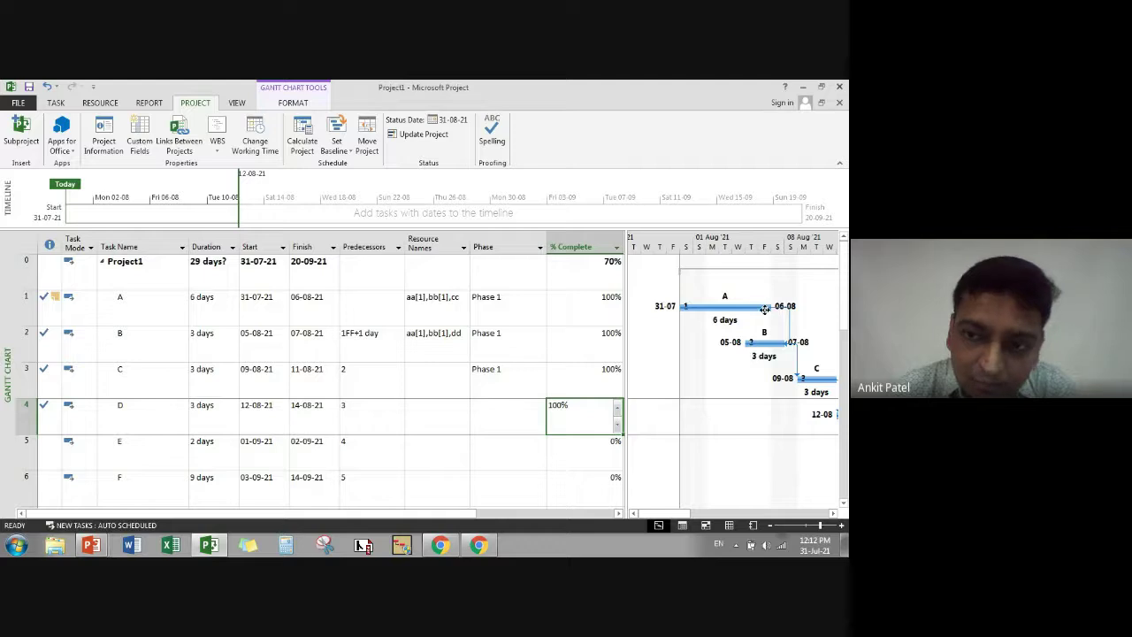
mouse_move(724, 304)
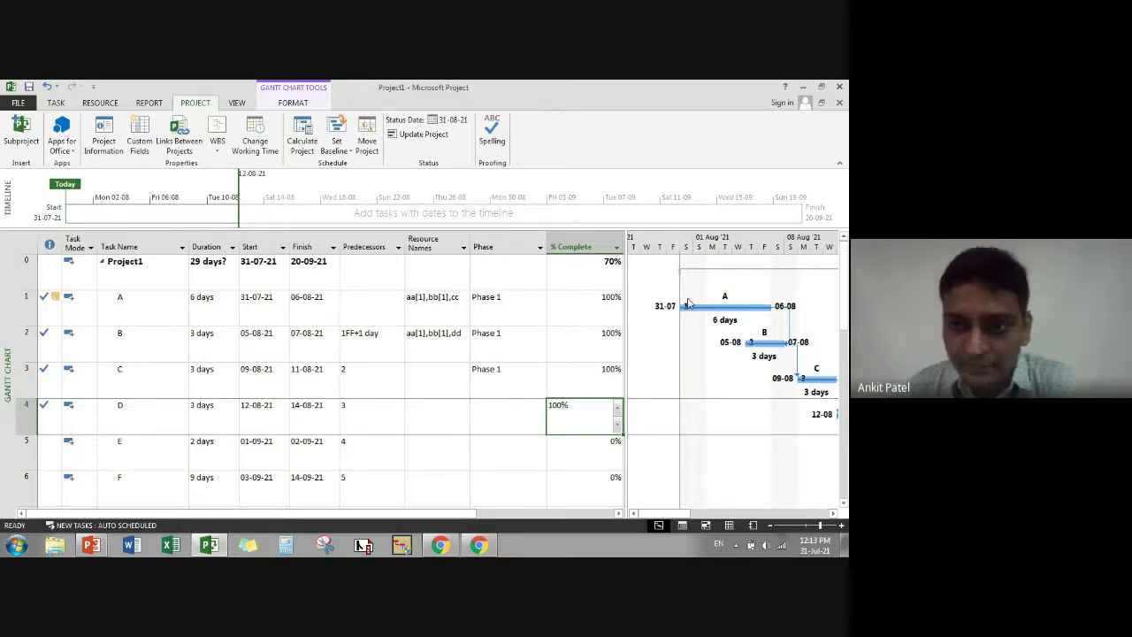
left_click(147, 312)
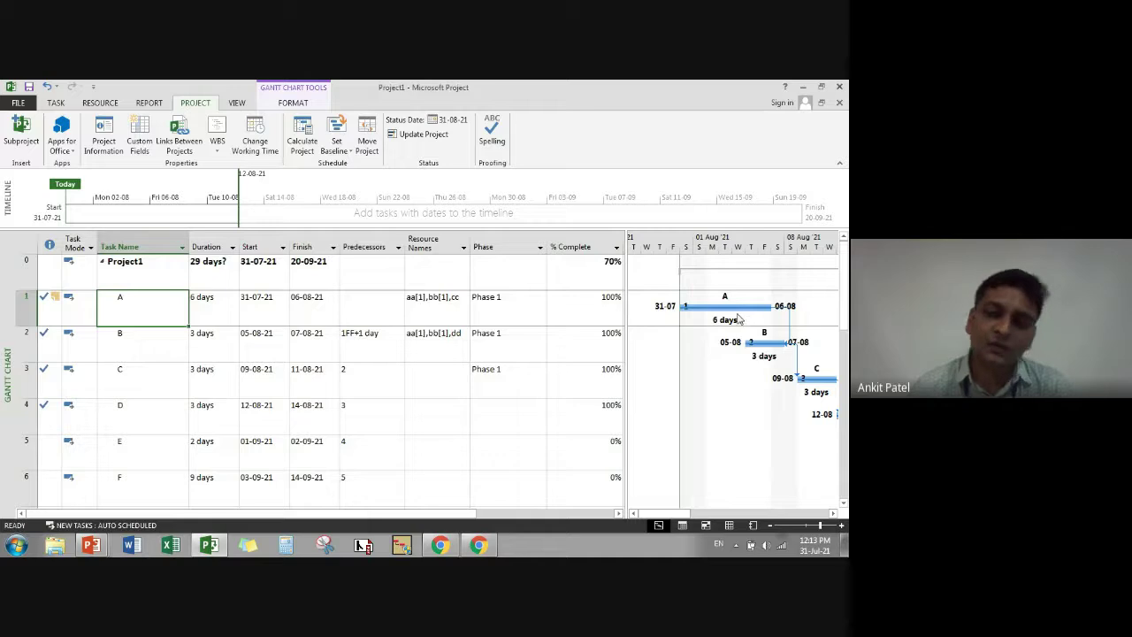
left_click(600, 308)
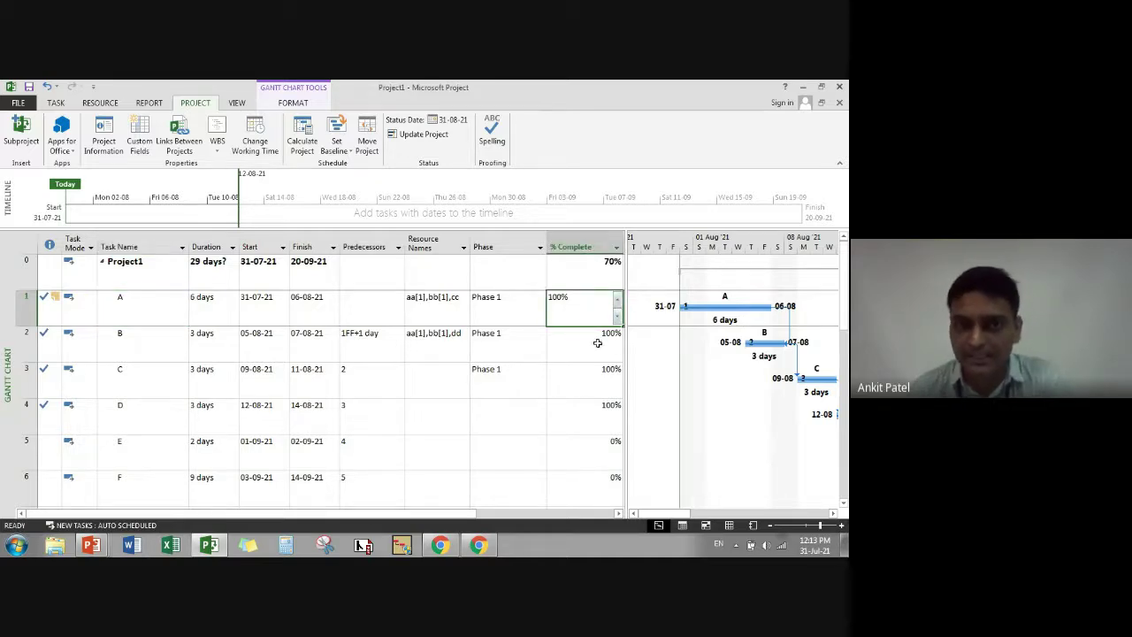
left_click(583, 376)
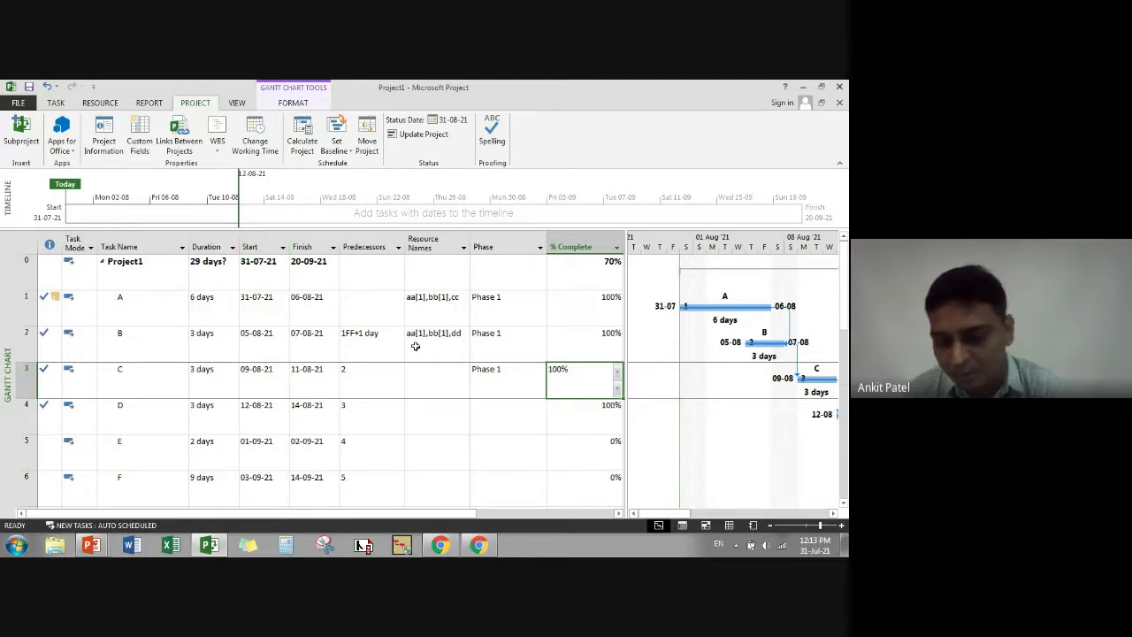
- Look at the available report types, switch to the PowerPoint slide show and advance to the Reports slide with the project overview
left_click(148, 106)
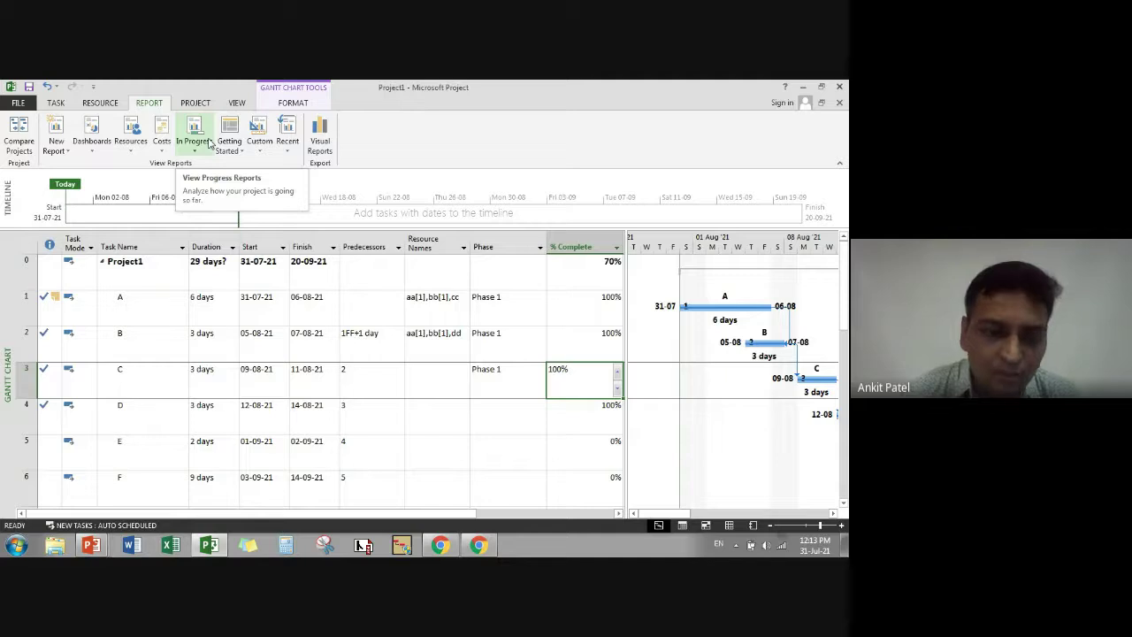
key("alt+Tab")
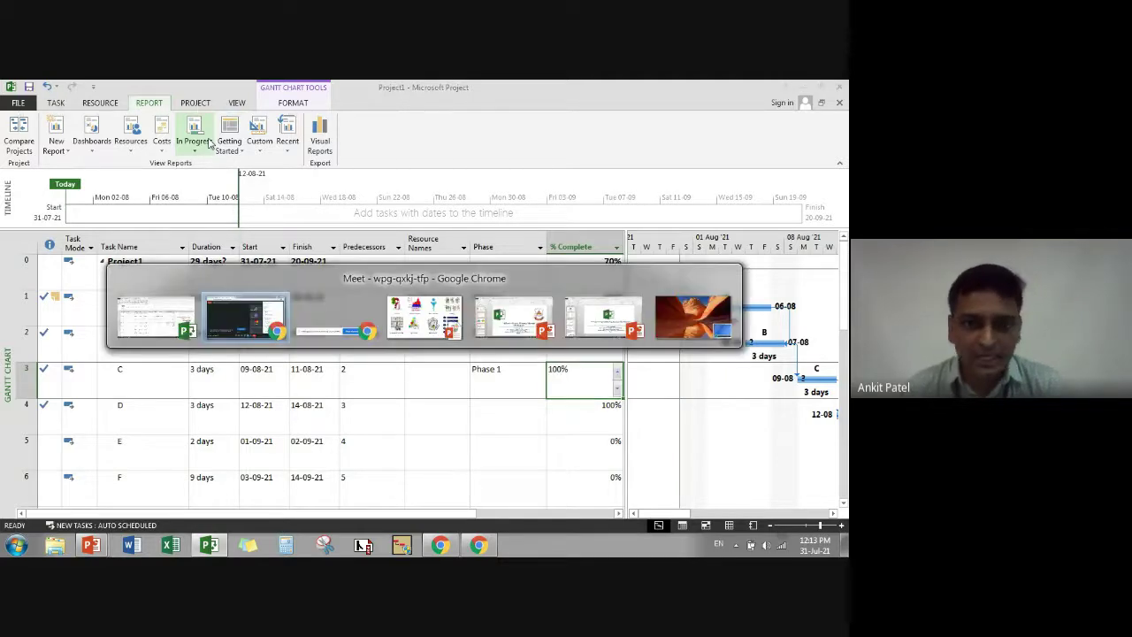
key("alt+Tab")
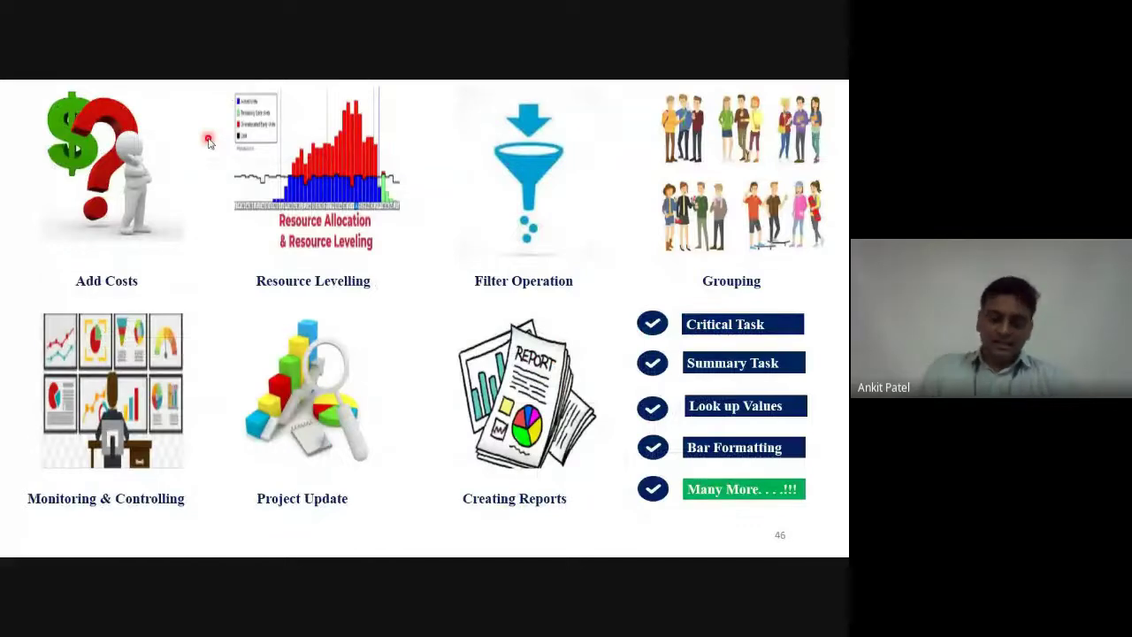
key("Right")
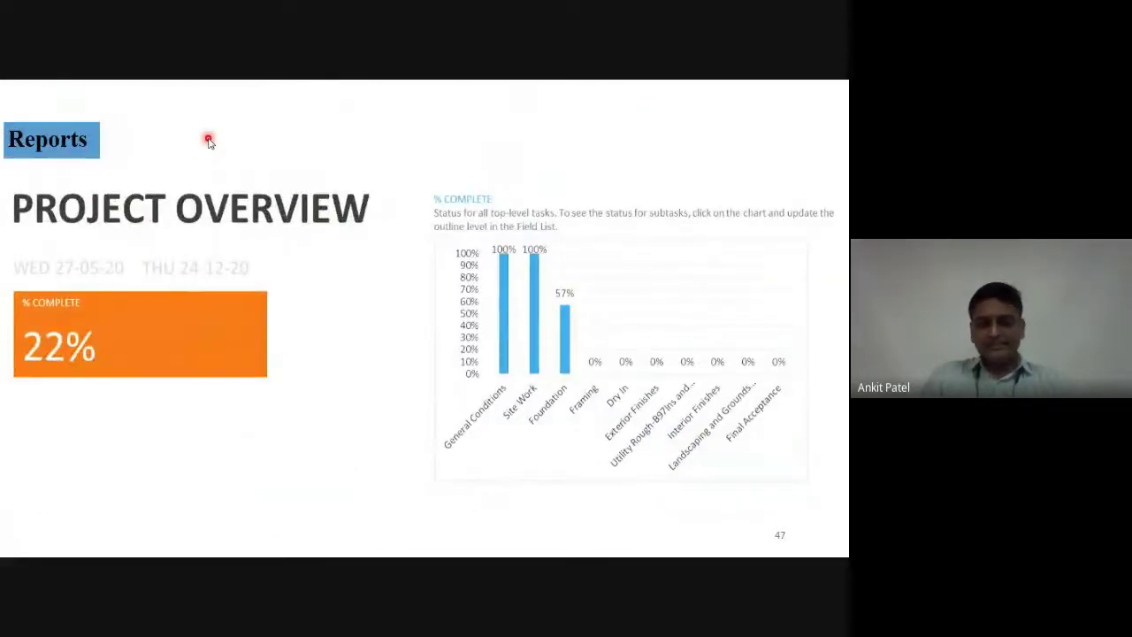